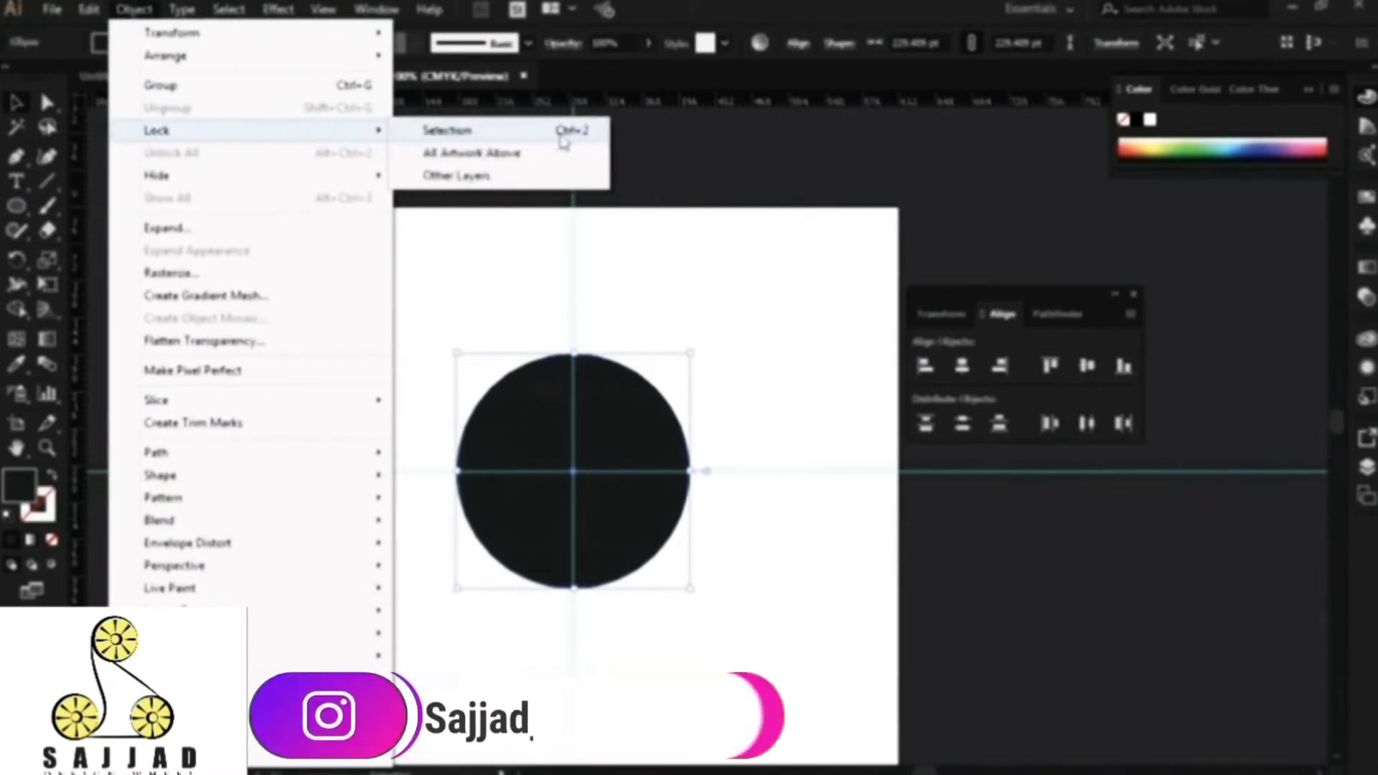
Step: Lock the large black circle through its own entry in the layer list so it stays fixed
left_click(587, 133)
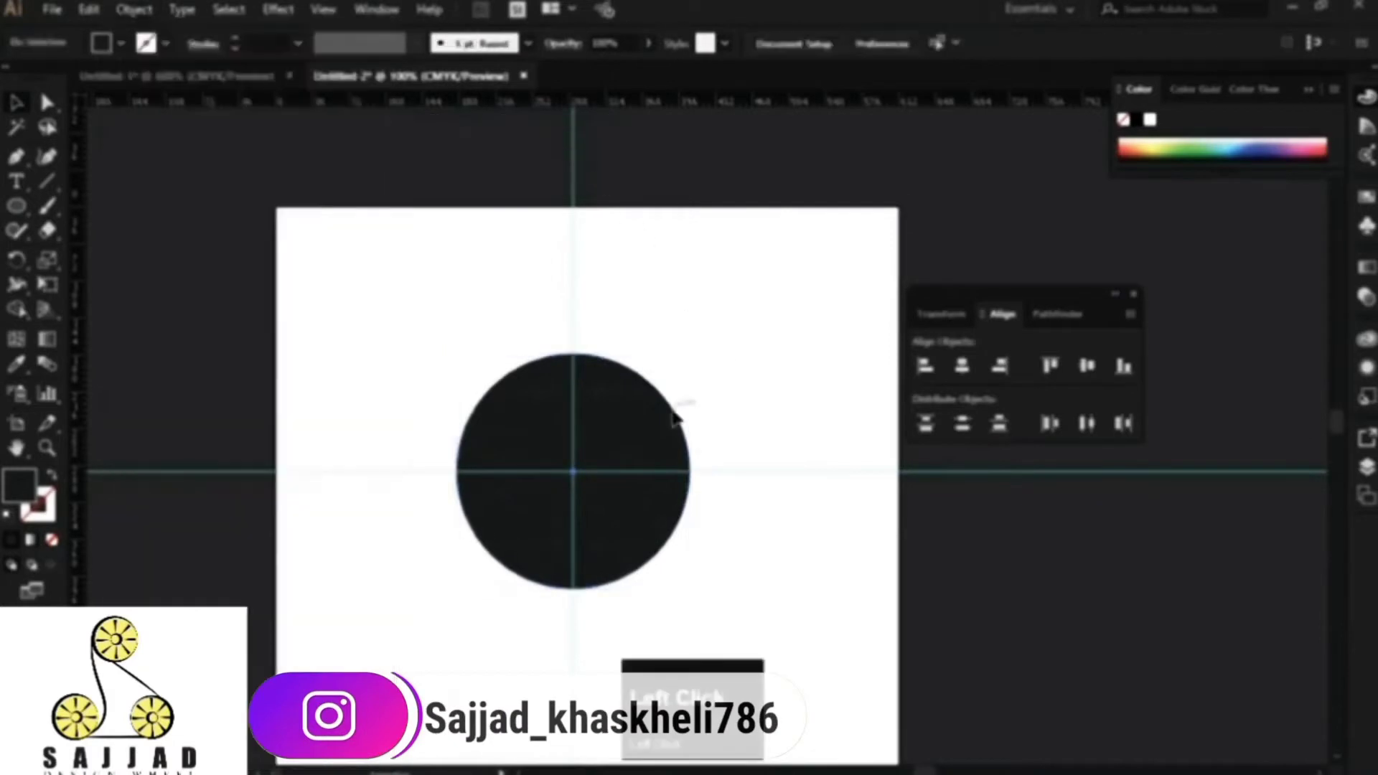
key("ctrl+alt+2")
left_click(1365, 466)
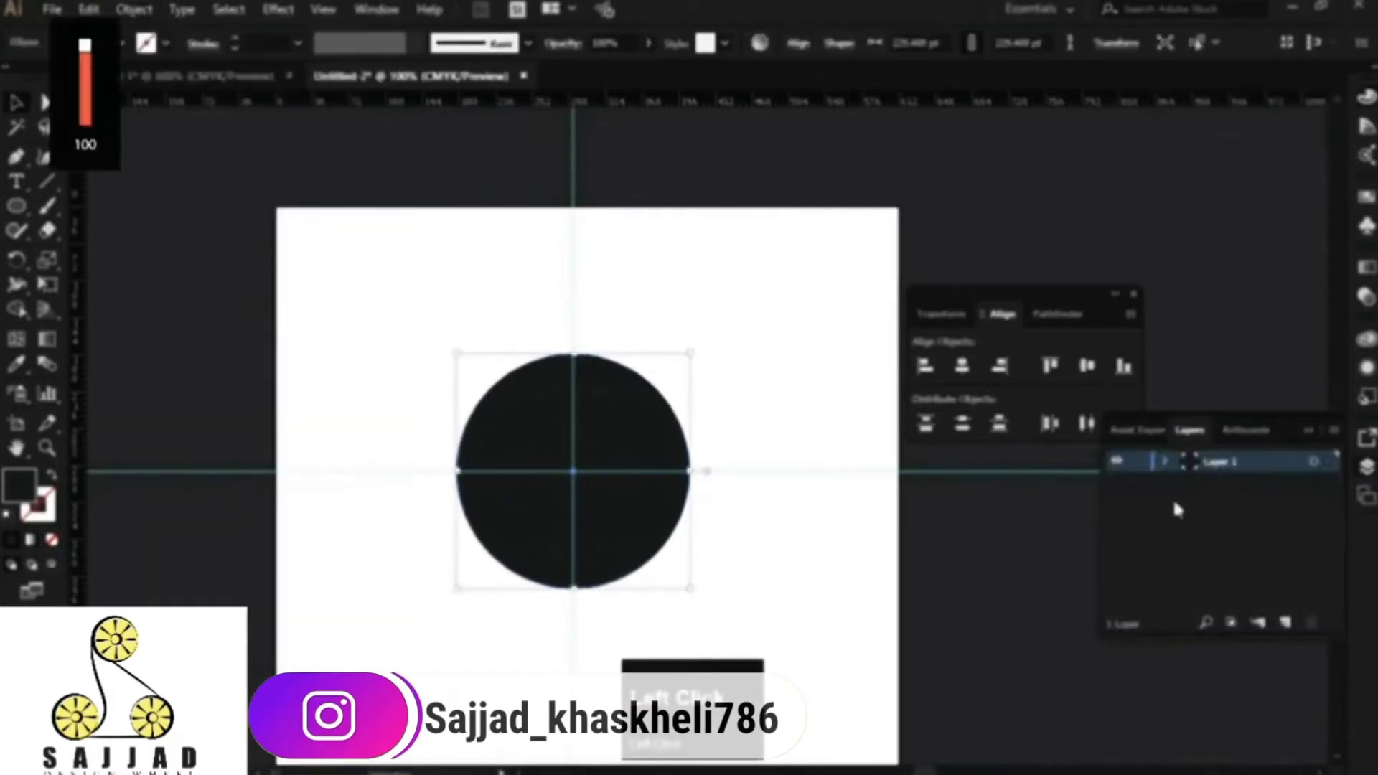
left_click(1138, 482)
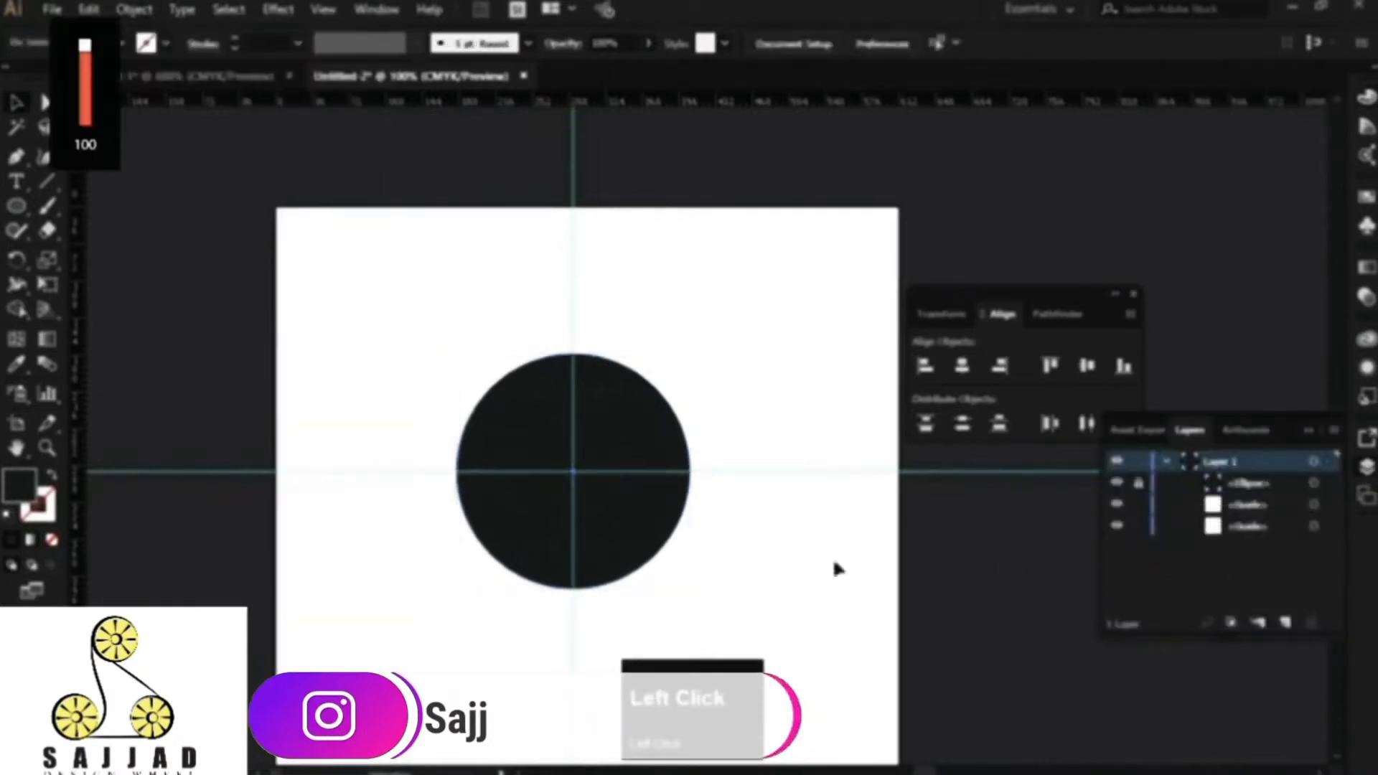
Step: Draw a small circle about 9 pt wide on the vertical guide, just inside the black circle's upper edge
left_click_drag(16, 206, 115, 255)
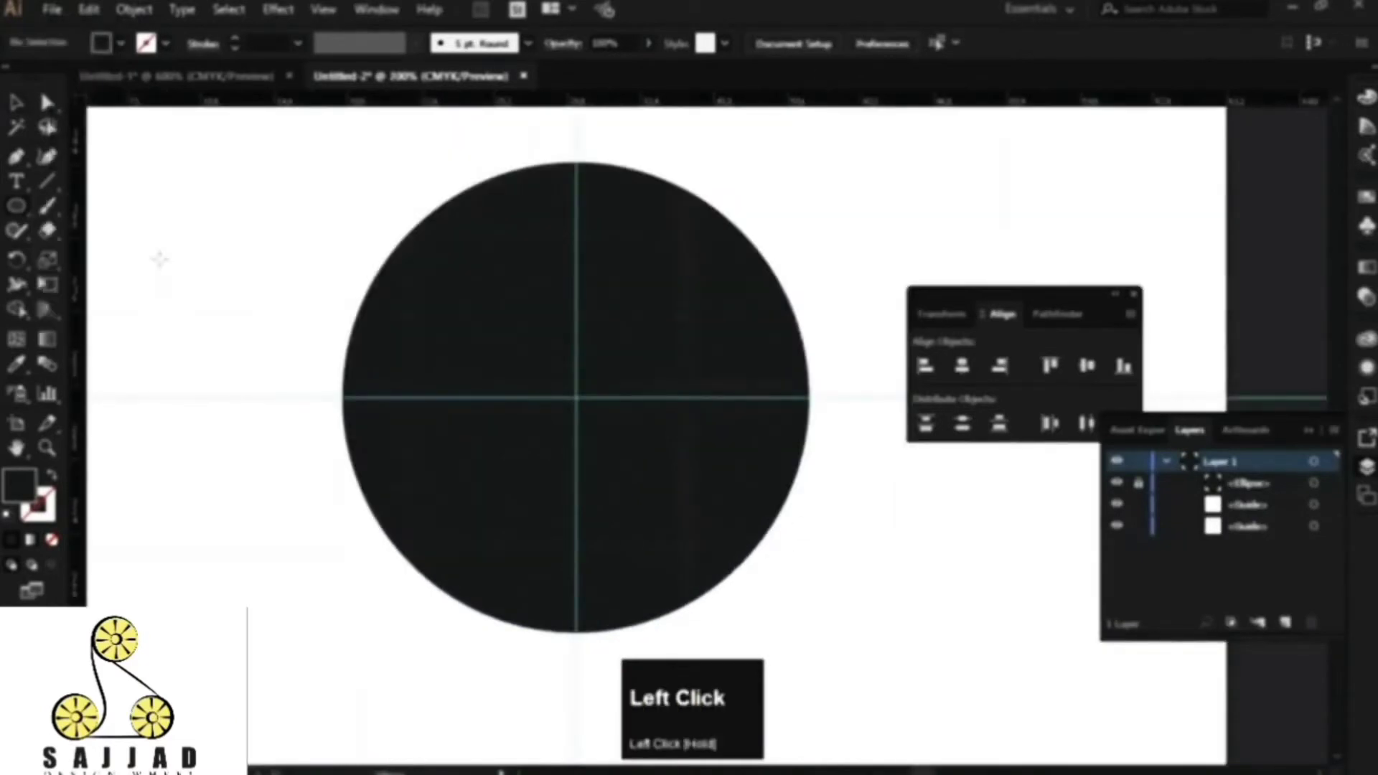
scroll(576, 174, "up", 3)
key("space")
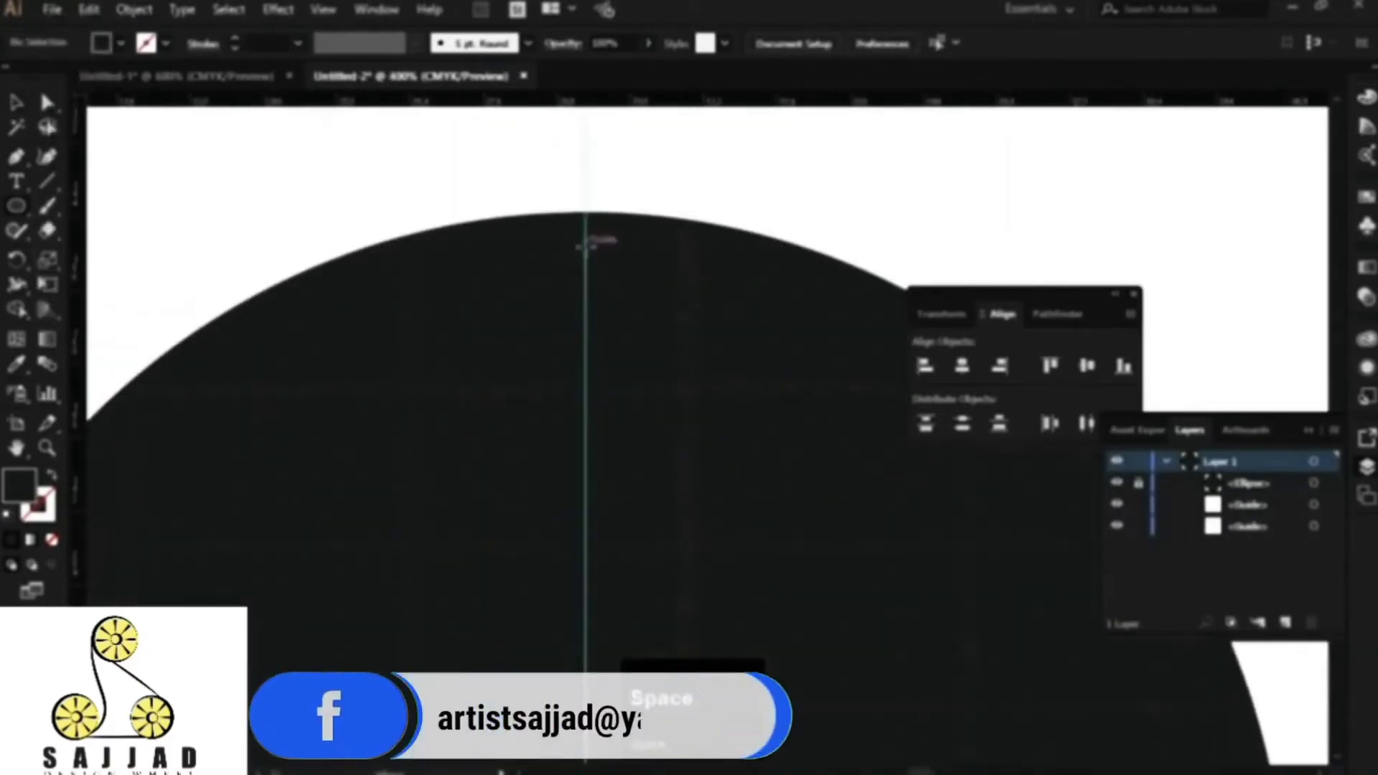
left_click_drag(590, 248, 612, 273)
Step: Fill the small circle with a light yellow-green
double_click(22, 495)
left_click(852, 434)
left_click(675, 262)
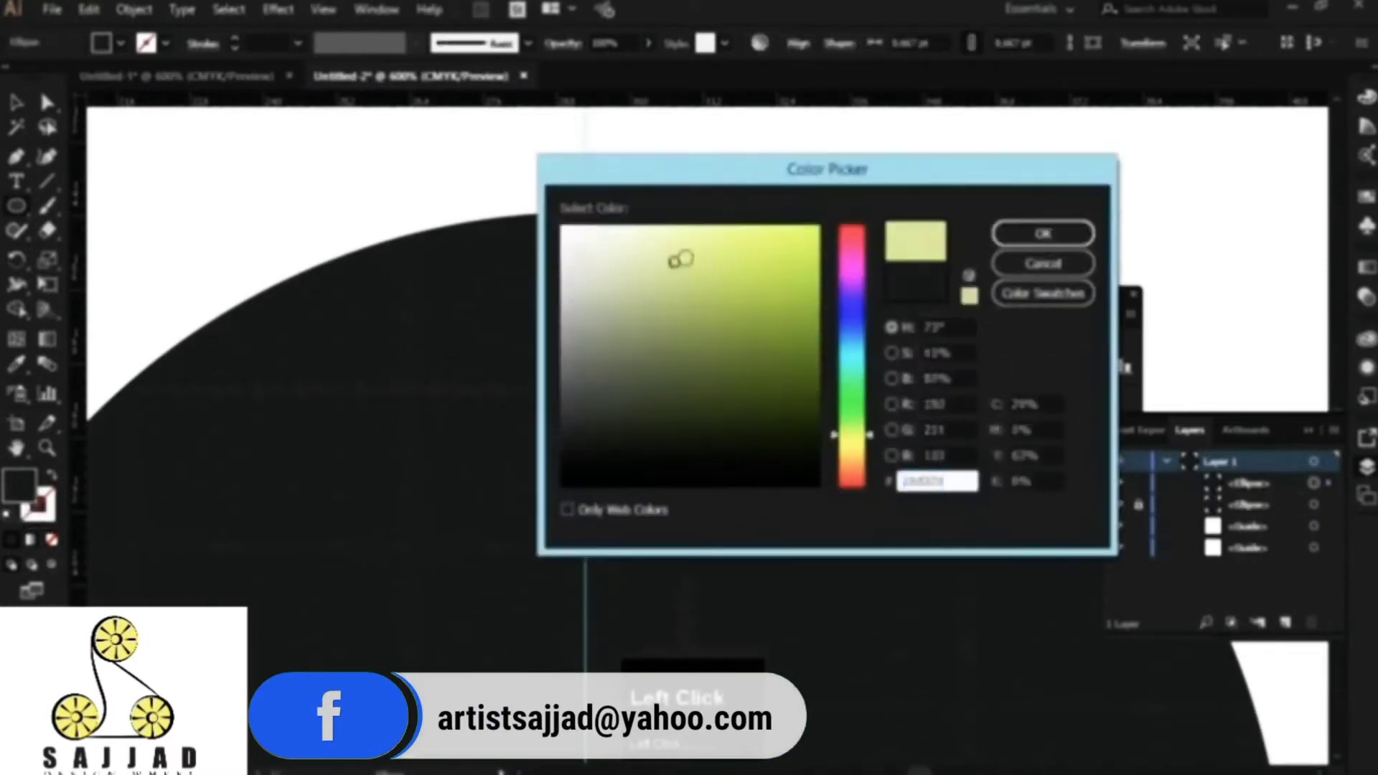
left_click(1080, 235)
Step: Move the yellow-green dot slightly down along the vertical guide, farther inside the black circle's edge, and deselect it
key("v")
left_click_drag(606, 247, 606, 307)
scroll(705, 300, "down", 4)
left_click(815, 298)
scroll(753, 322, "up", 4)
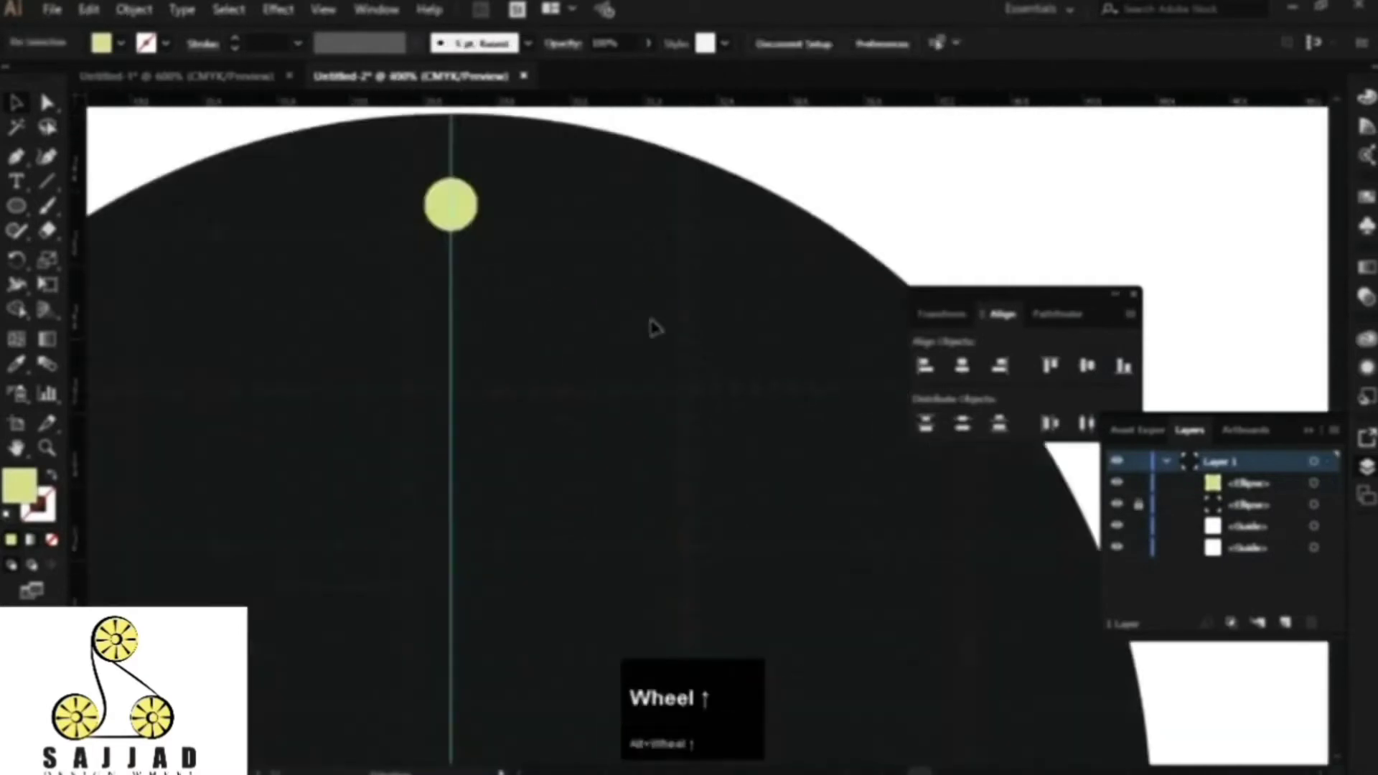
left_click_drag(428, 287, 549, 236)
Step: Select the yellow-green dot and open the Rotate settings with the pivot at the black circle's centre
scroll(550, 235, "down", 3)
left_click(553, 190)
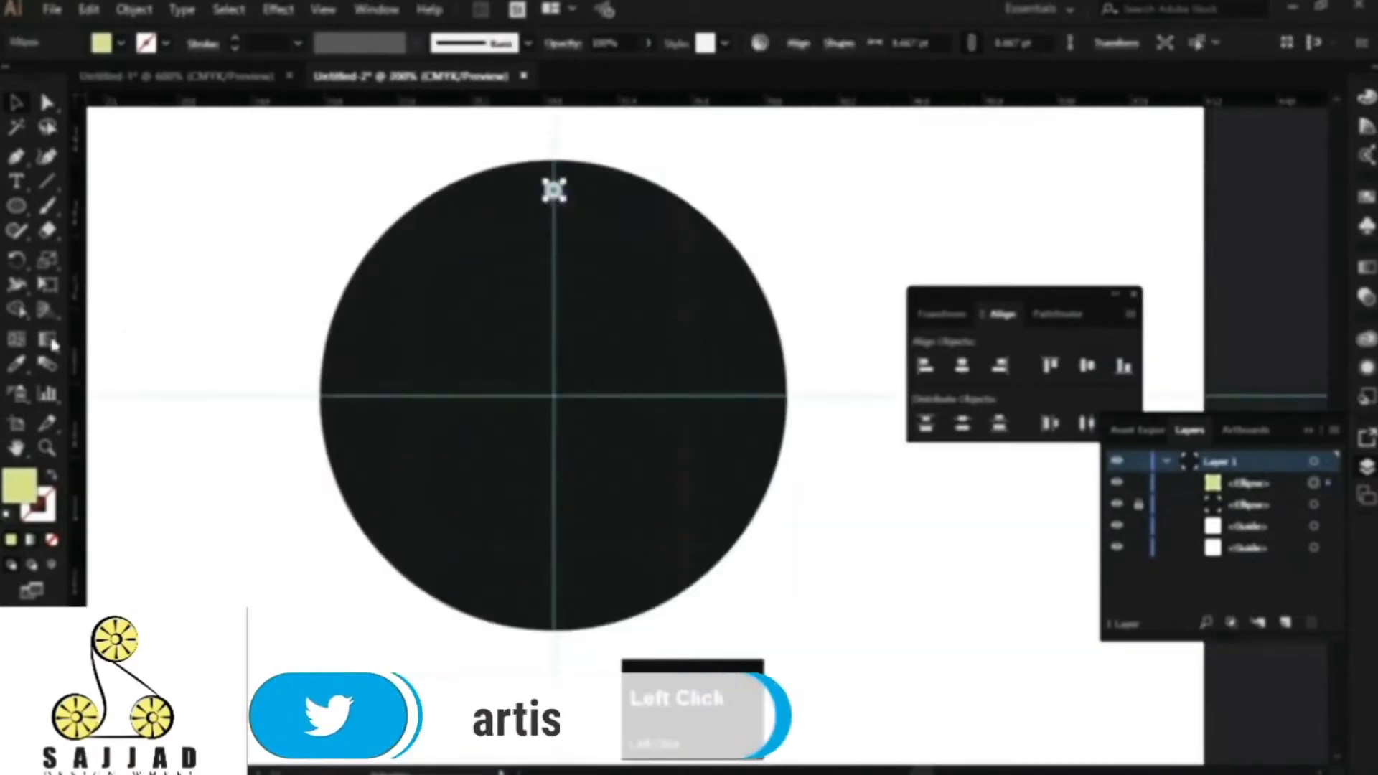
left_click(15, 262)
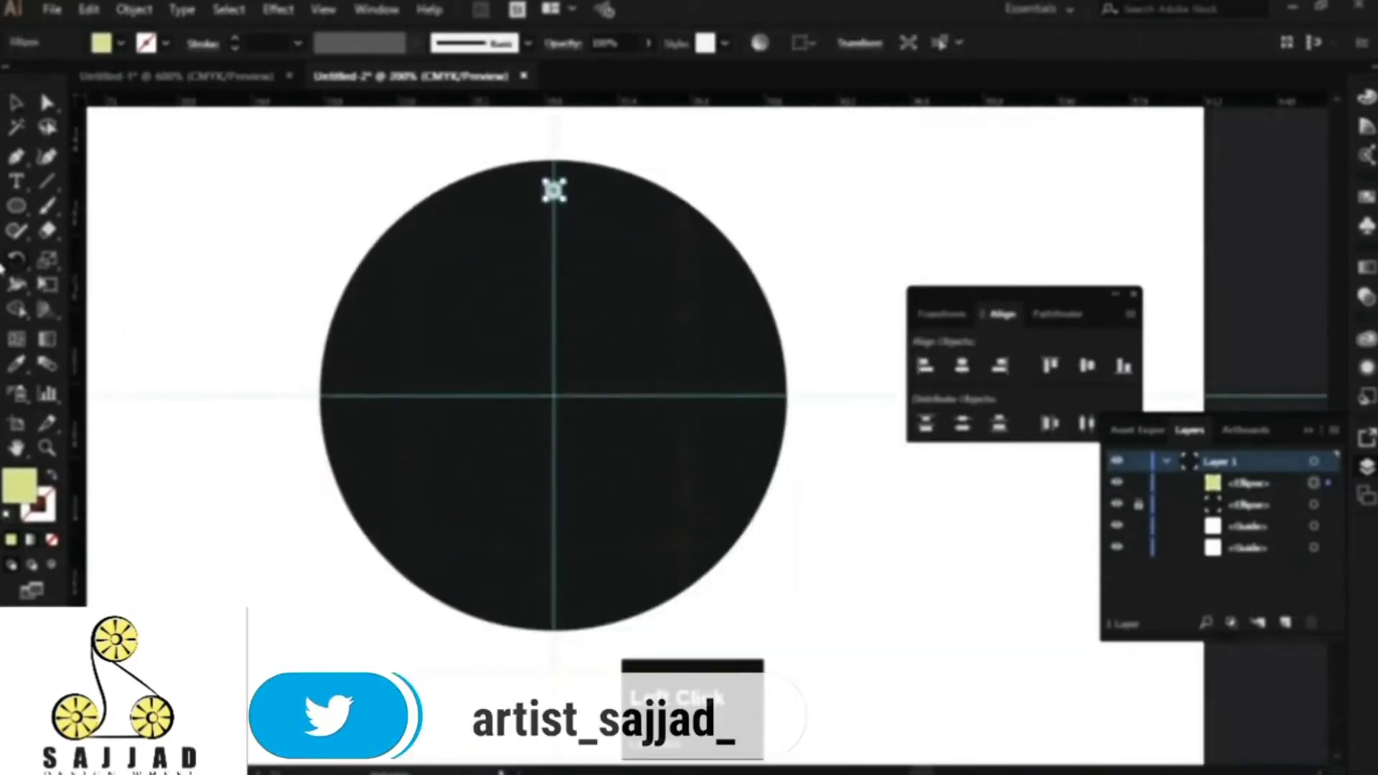
left_click(554, 393, "alt")
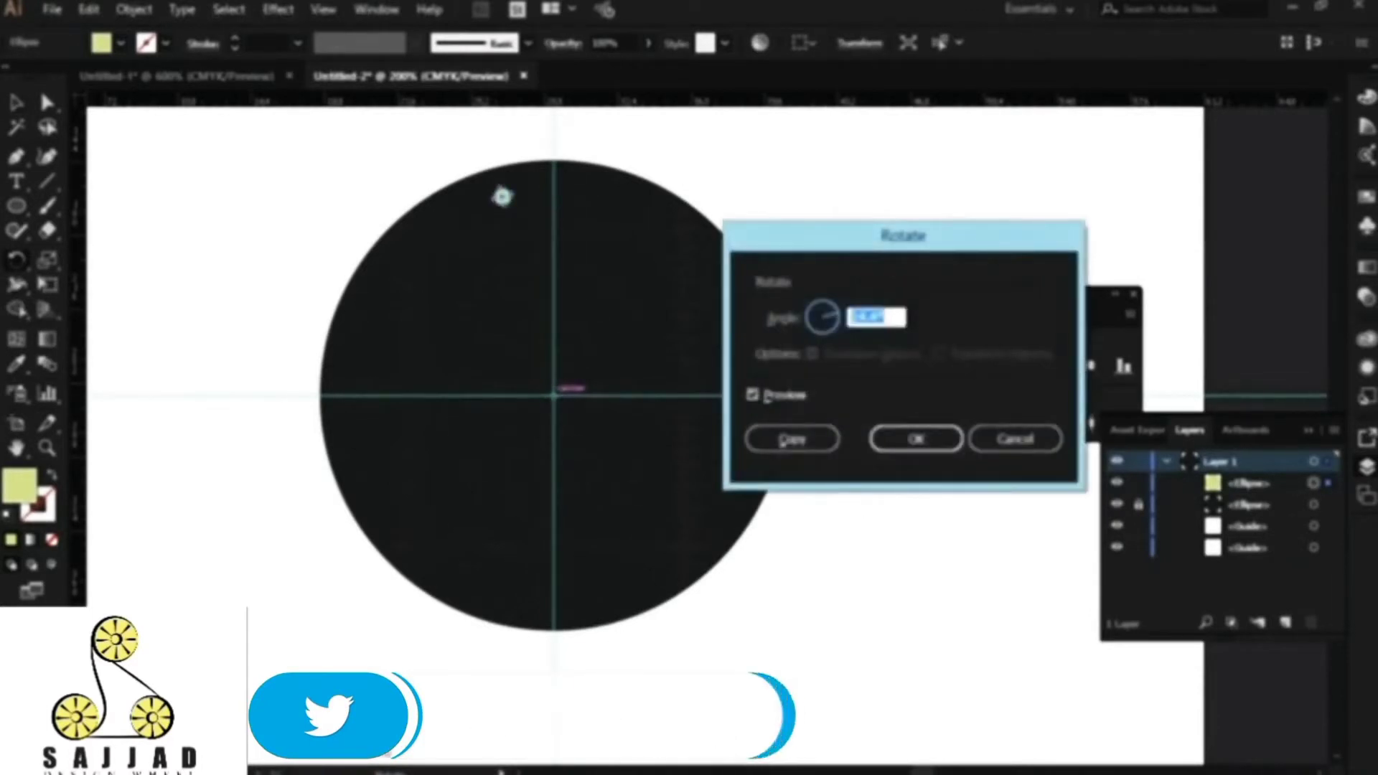
Step: Switch to Calculator and divide 360 by 12 to work out the spacing angle of the dots
left_click(710, 767)
key("Escape")
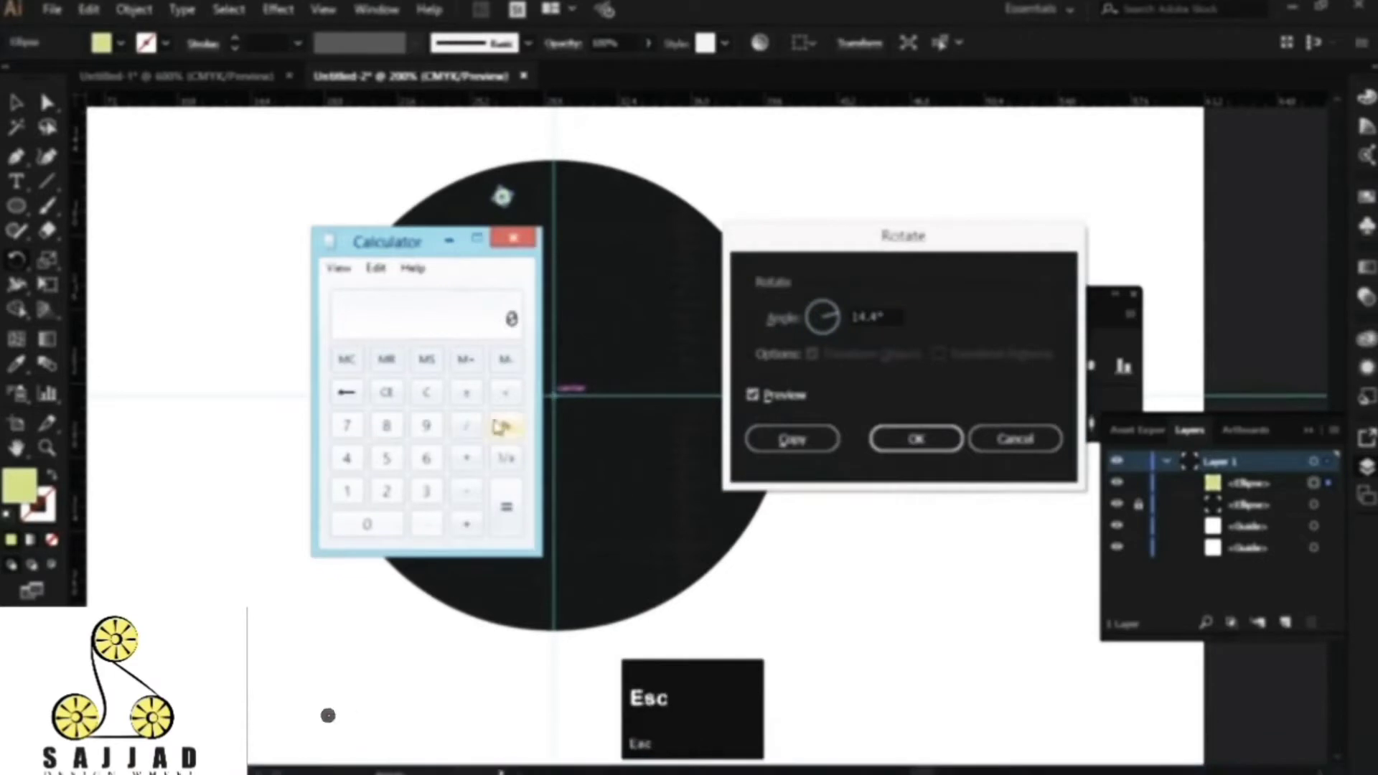
left_click(425, 491)
left_click(426, 458)
left_click(366, 523)
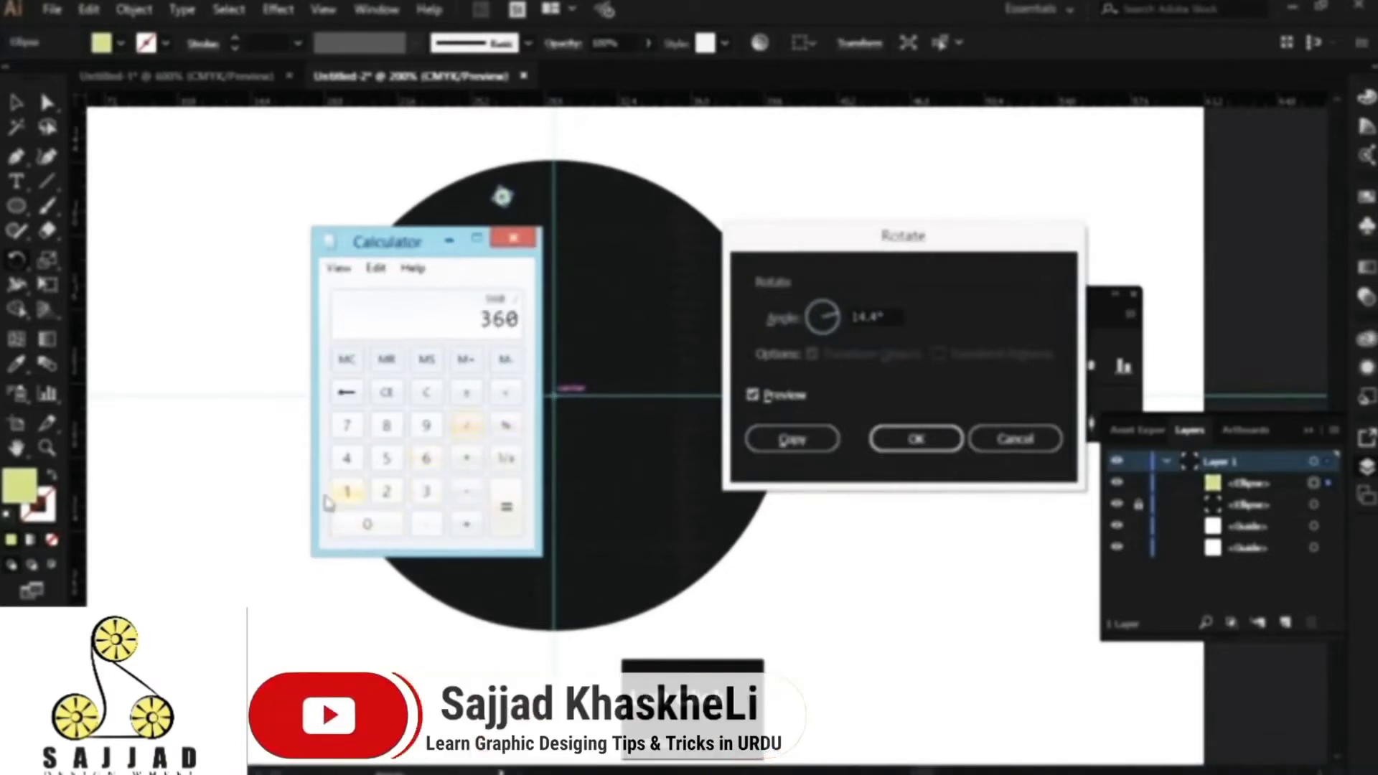
Step: Rotate a copy of the dot by 30° about the centre and repeat it to complete a ring of twelve dots
double_click(883, 320)
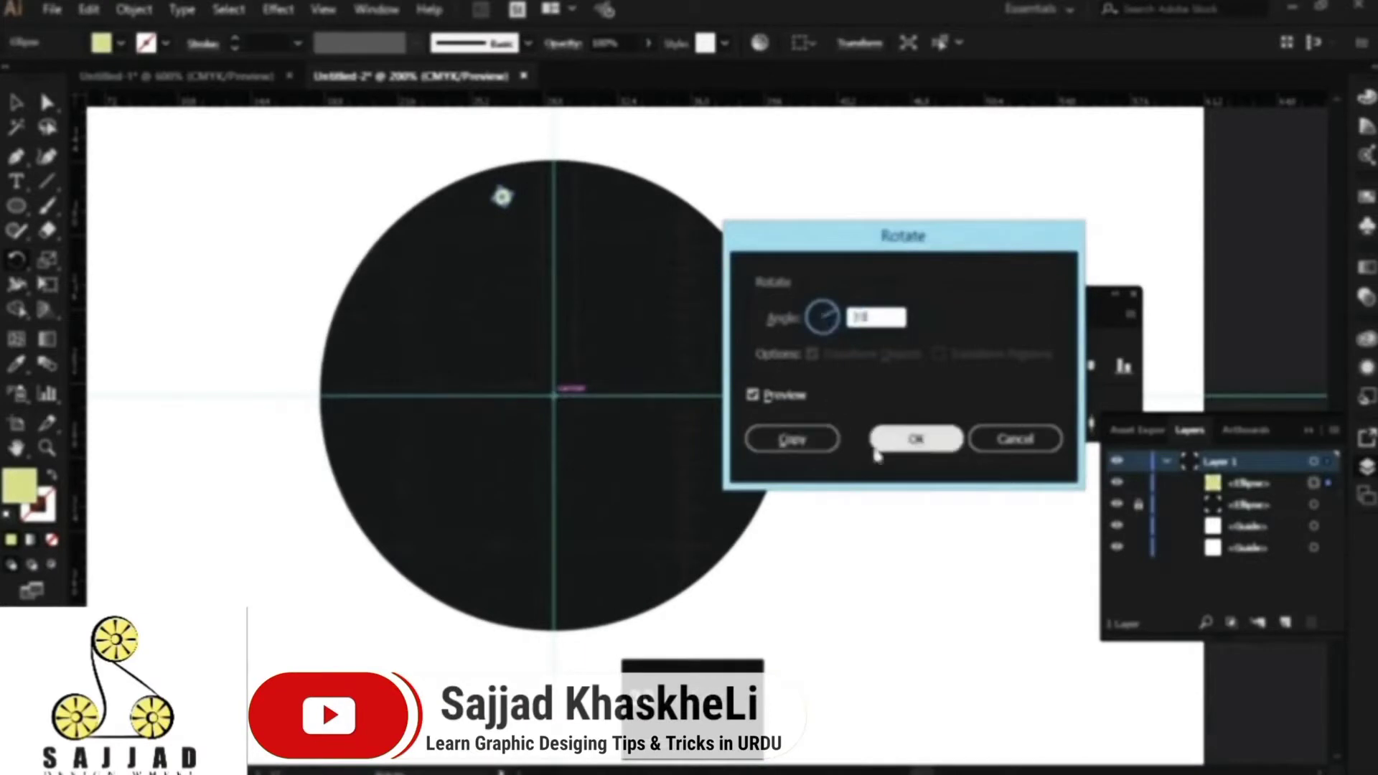
left_click(782, 439)
key("ctrl+d")
key("ctrl+d")
key("ctrl+d")
key("ctrl+d")
key("ctrl+d")
key("ctrl+d")
key("ctrl+d")
key("ctrl+d")
key("ctrl+d")
key("ctrl+d")
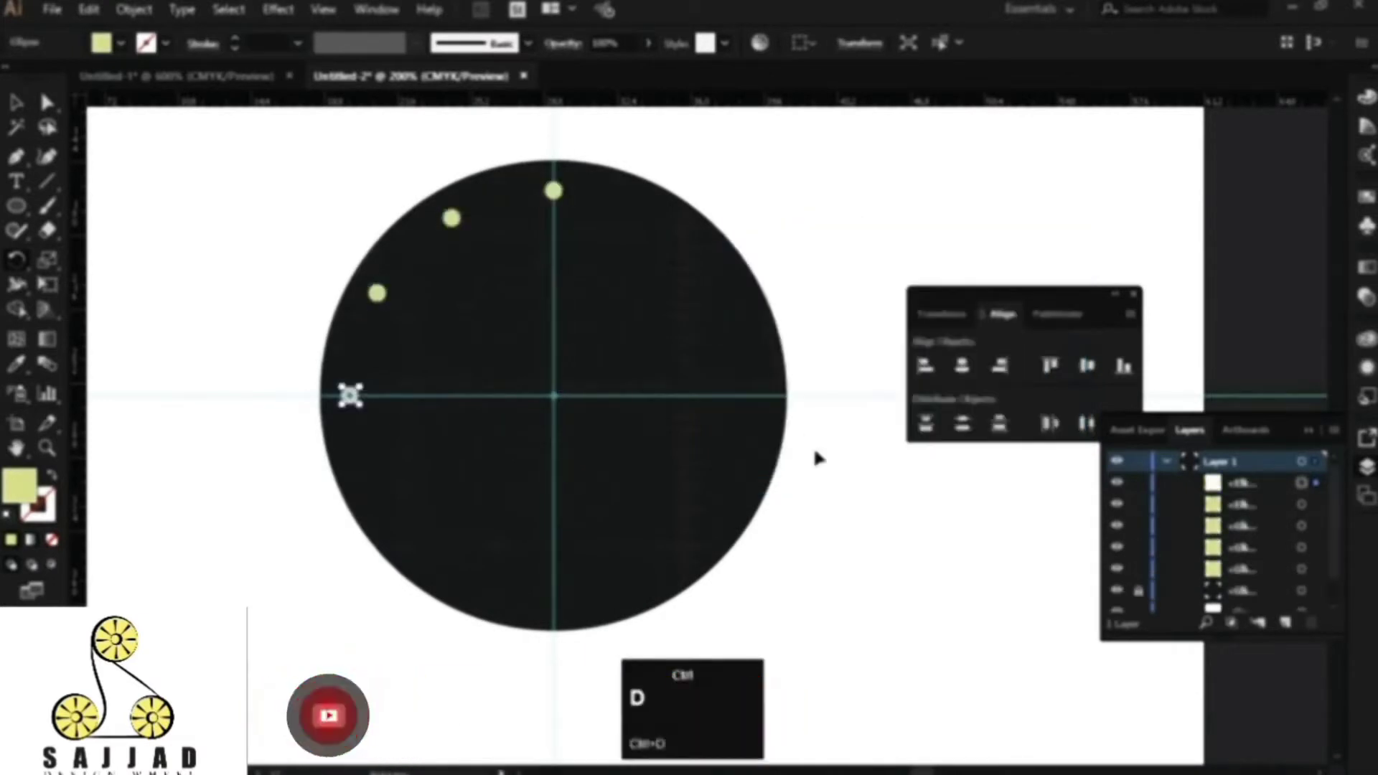
Step: Select all twelve yellow-green dots and group them
left_click(184, 169)
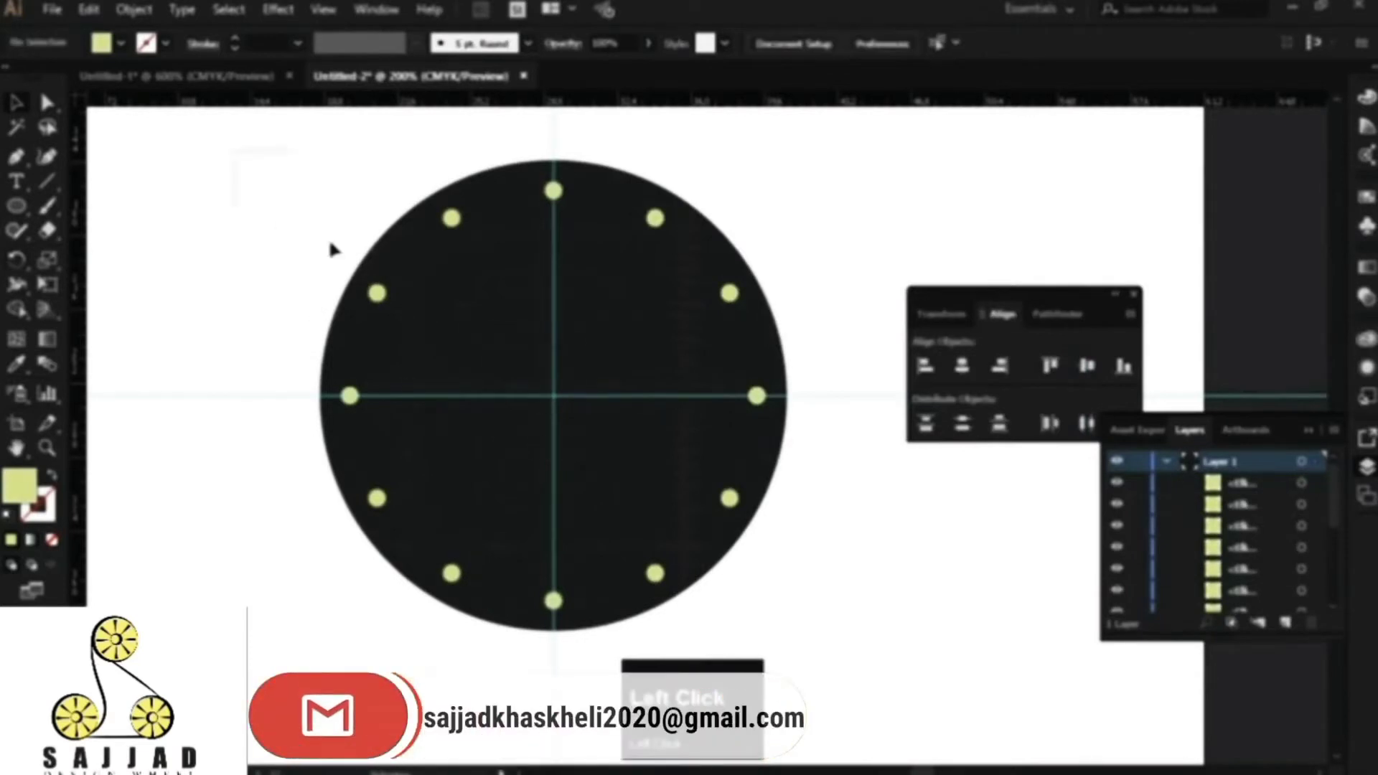
left_click_drag(846, 655, 843, 653)
right_click(727, 294)
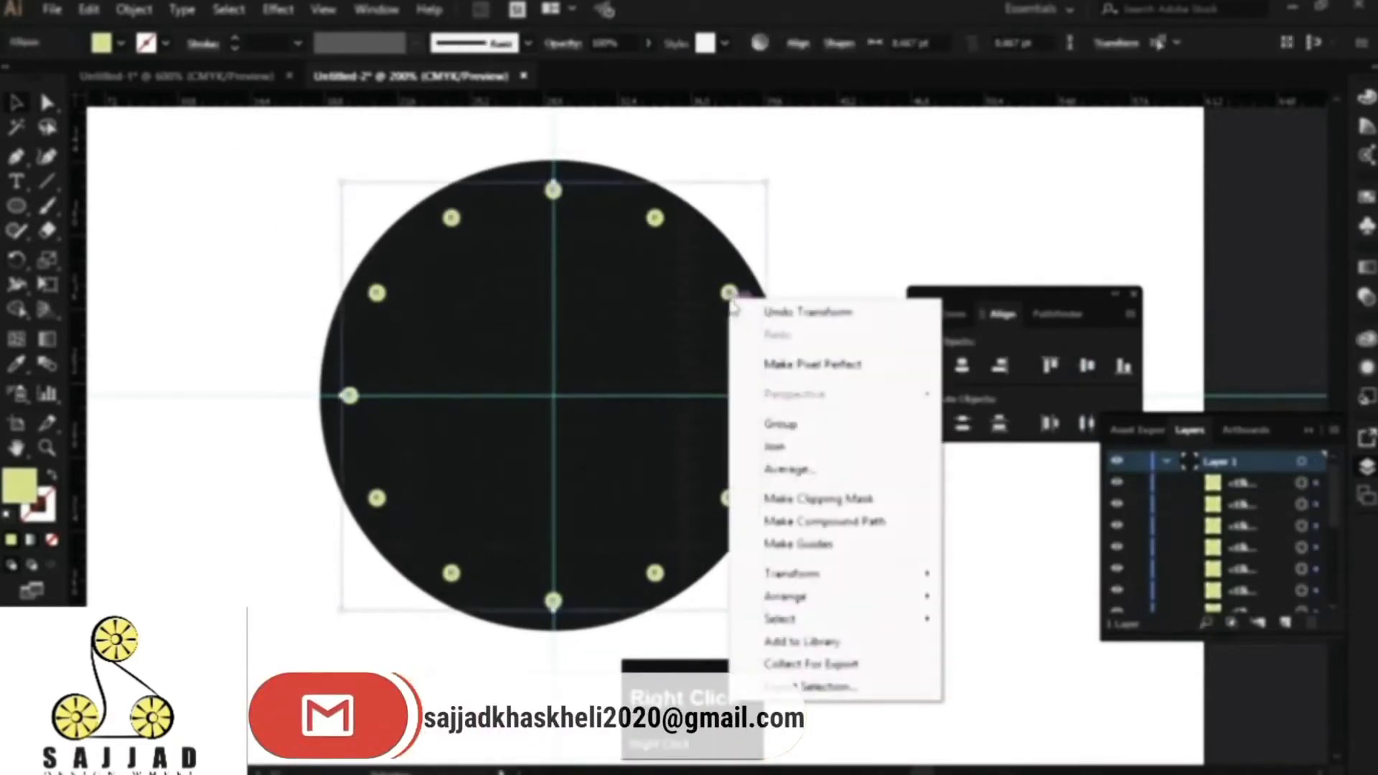
left_click(788, 425)
Step: Try moving the grouped dots off the black circle and undo the moves
left_click_drag(729, 294, 403, 286)
key("ctrl+z")
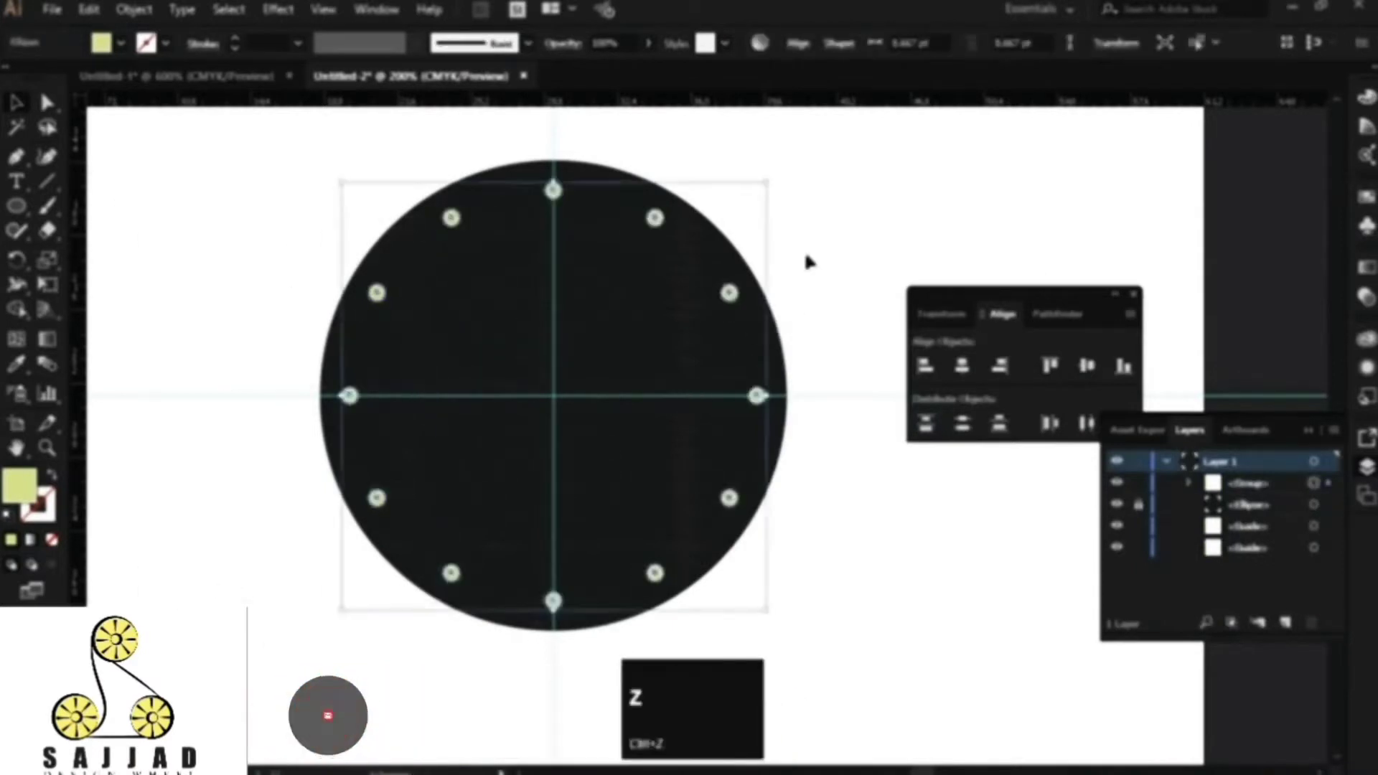
left_click(553, 195)
left_click_drag(552, 195, 1005, 567)
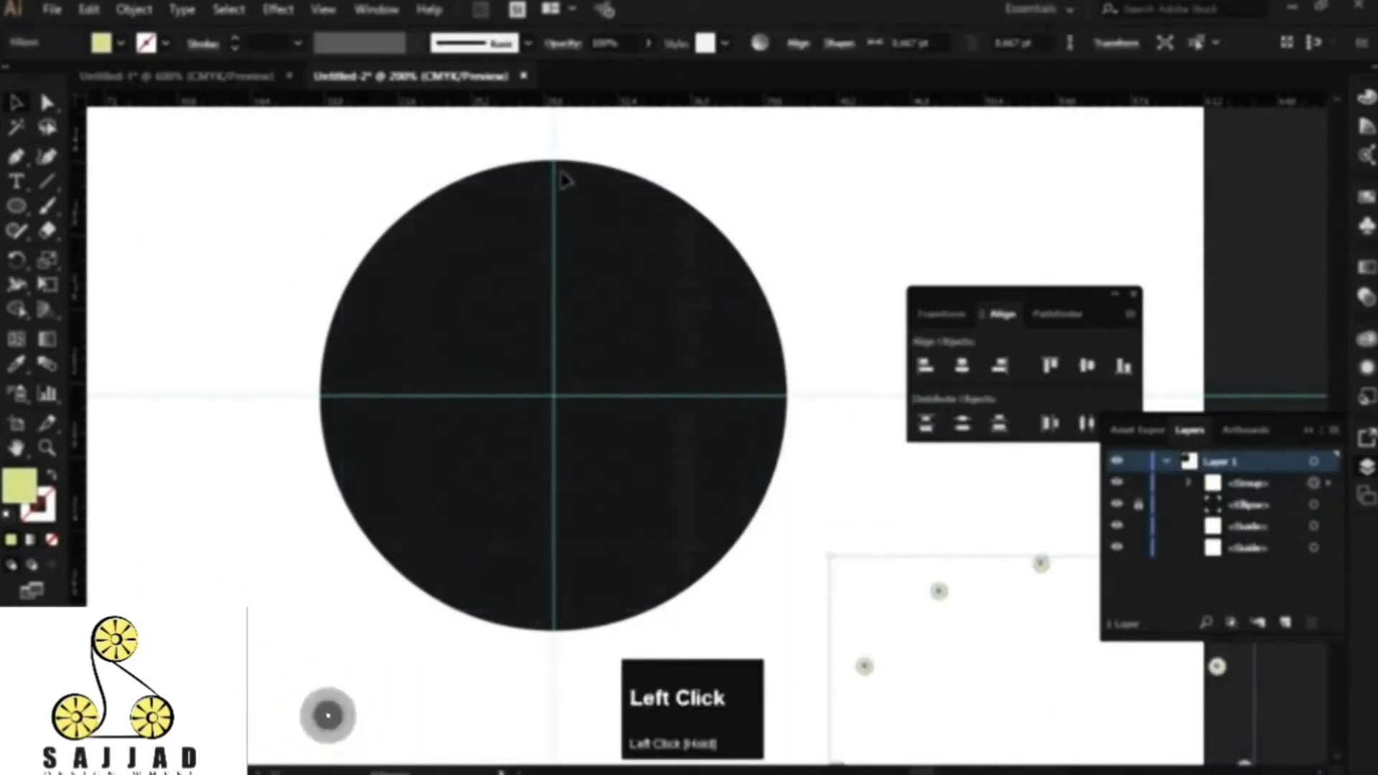
scroll(547, 174, "up", 2)
scroll(547, 174, "up", 2)
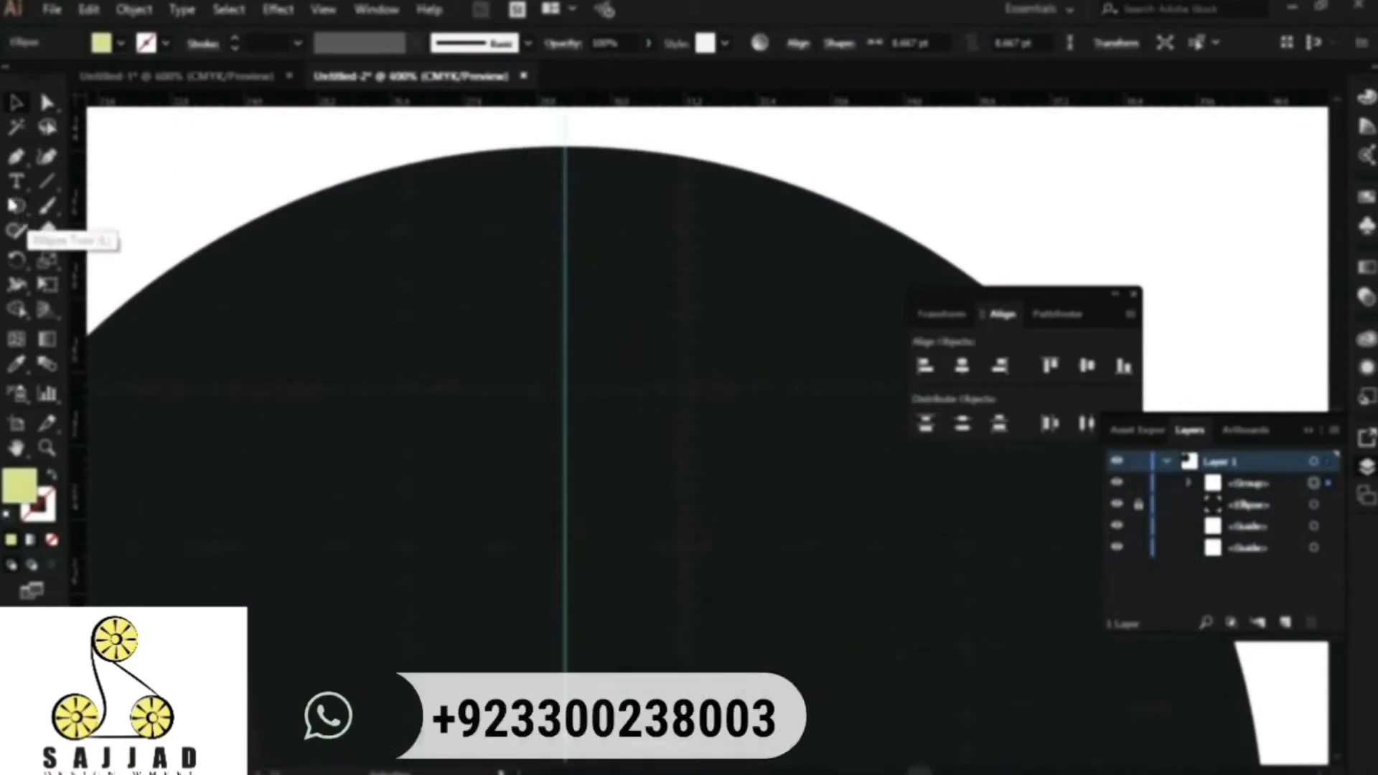
key("ctrl+z")
Step: Draw a narrow vertical rectangle spanning the full height of the uppermost dot and centre it on the vertical guide
left_click_drag(16, 207, 100, 228)
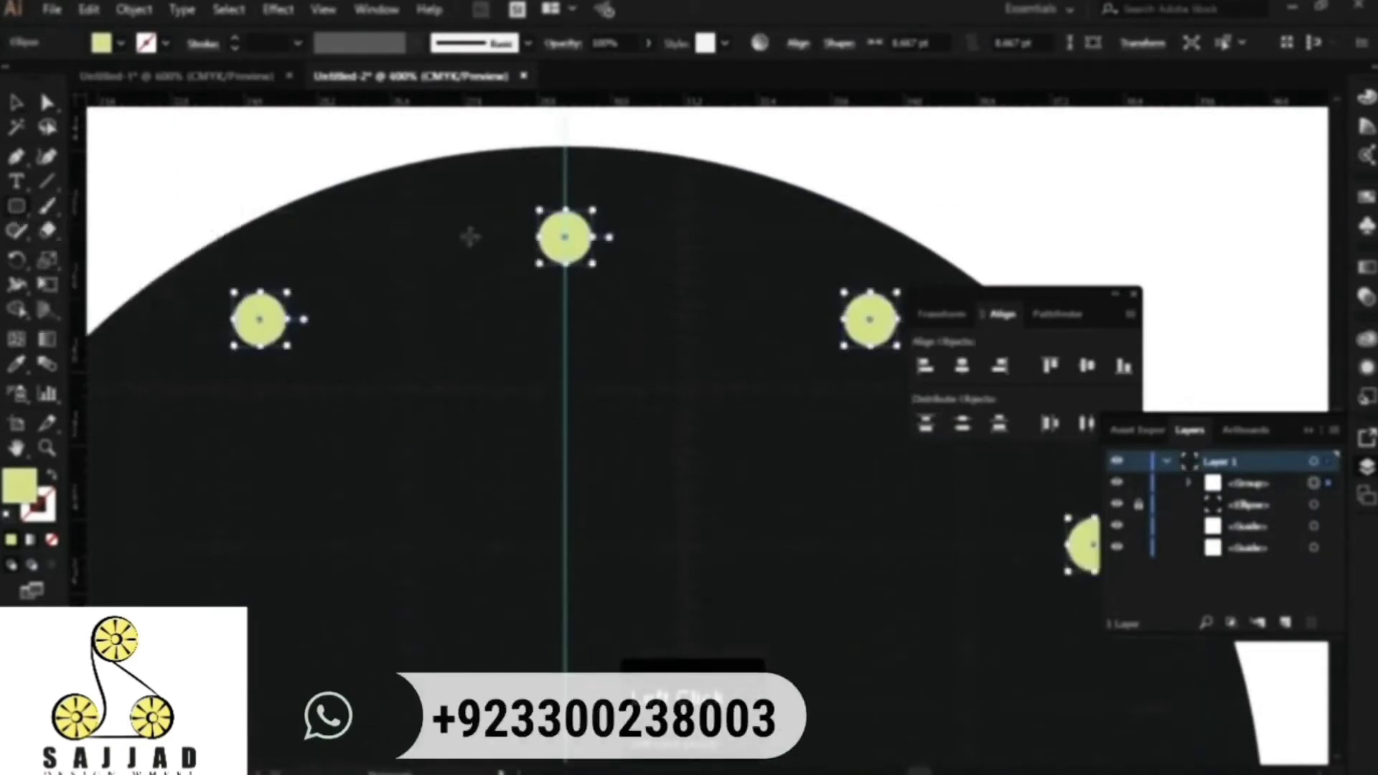
scroll(563, 215, "up", 5)
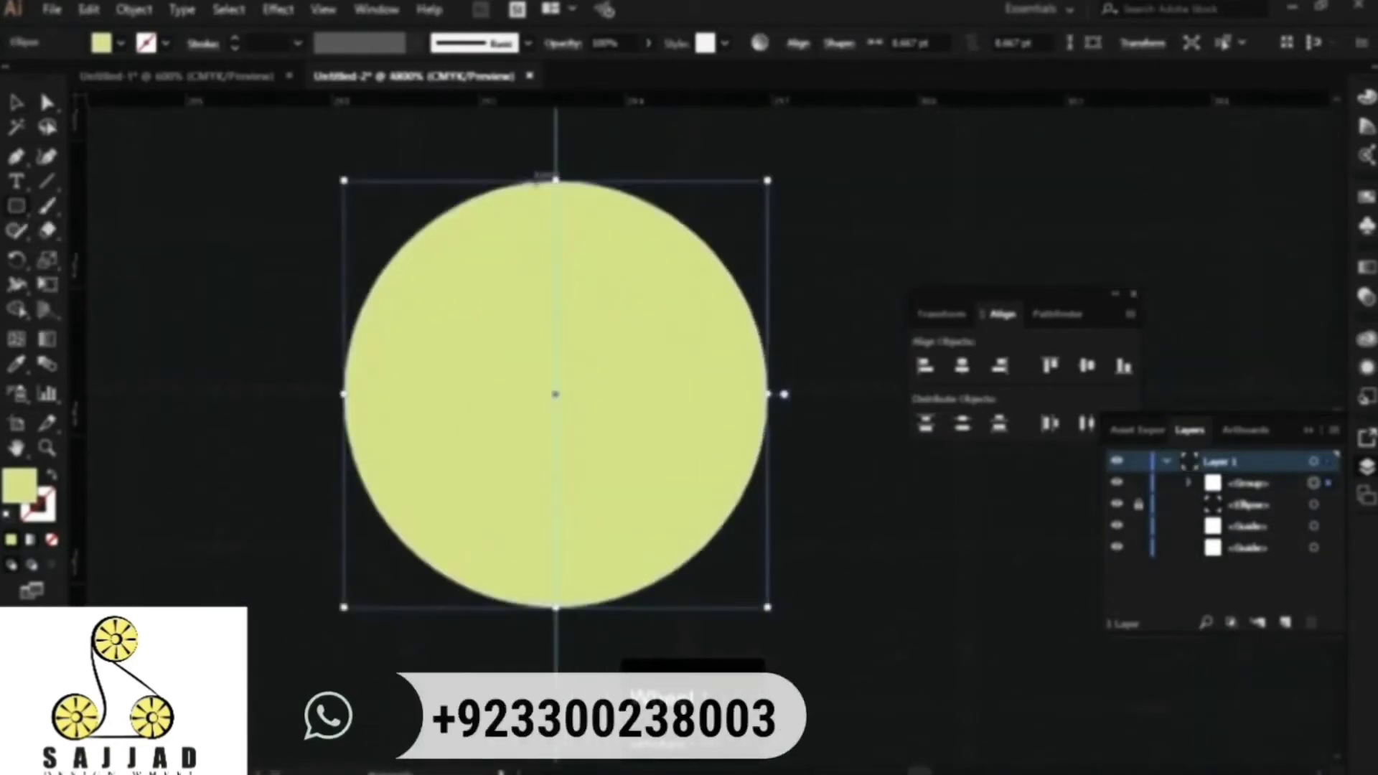
left_click_drag(535, 176, 580, 607)
scroll(506, 388, "up", 5)
key("space")
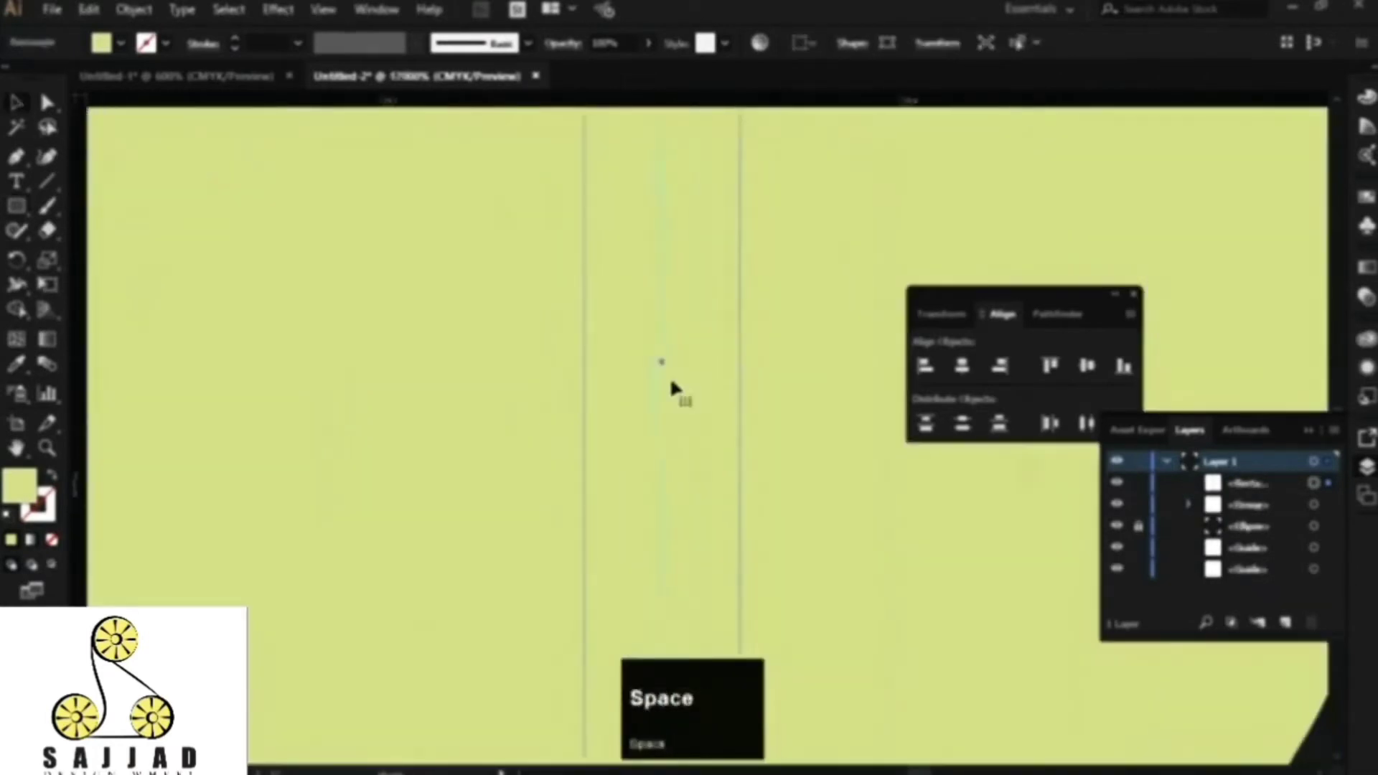
left_click_drag(662, 366, 656, 365)
Step: Fill the narrow rectangle with light grey
double_click(19, 486)
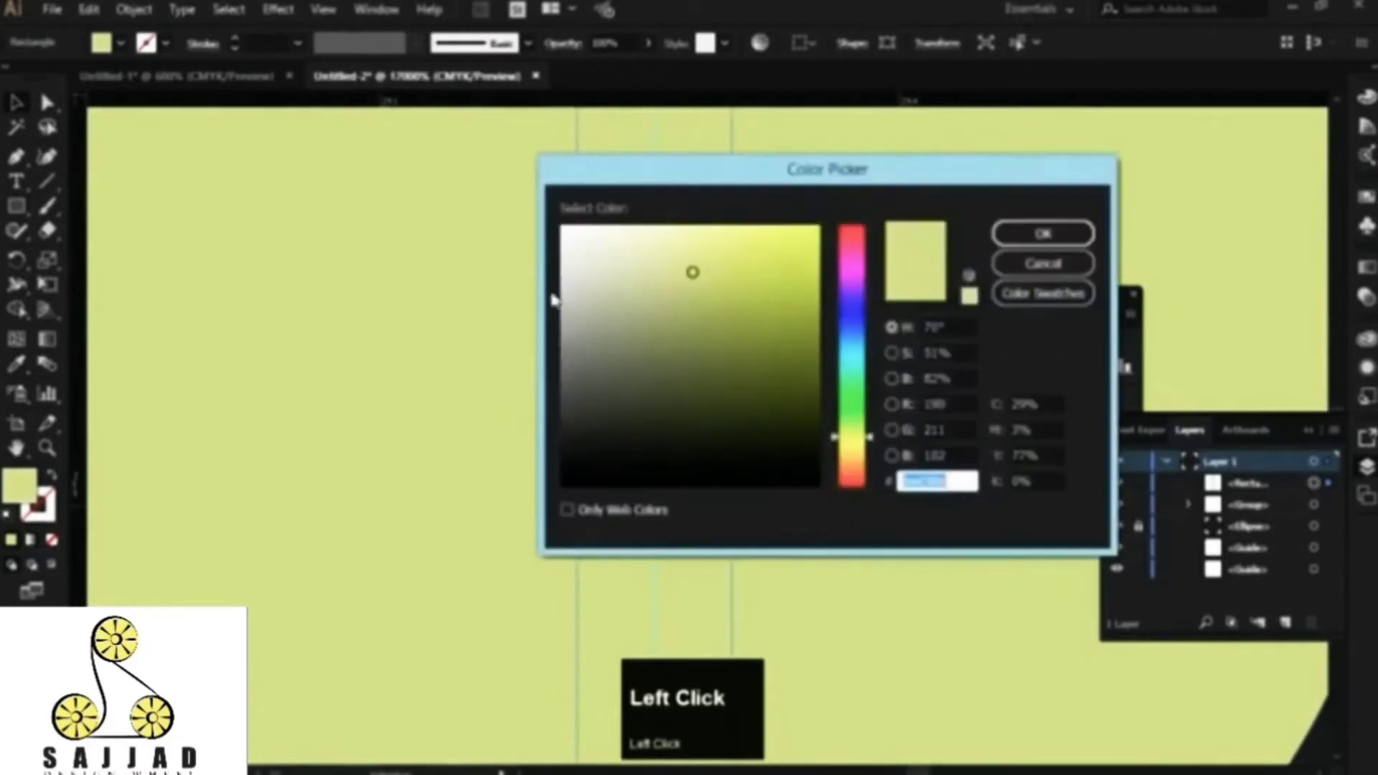
left_click(554, 308)
left_click(1040, 234)
Step: Open the Rotate settings for the grey rectangle with the pivot at the black circle's centre
scroll(533, 359, "down", 10)
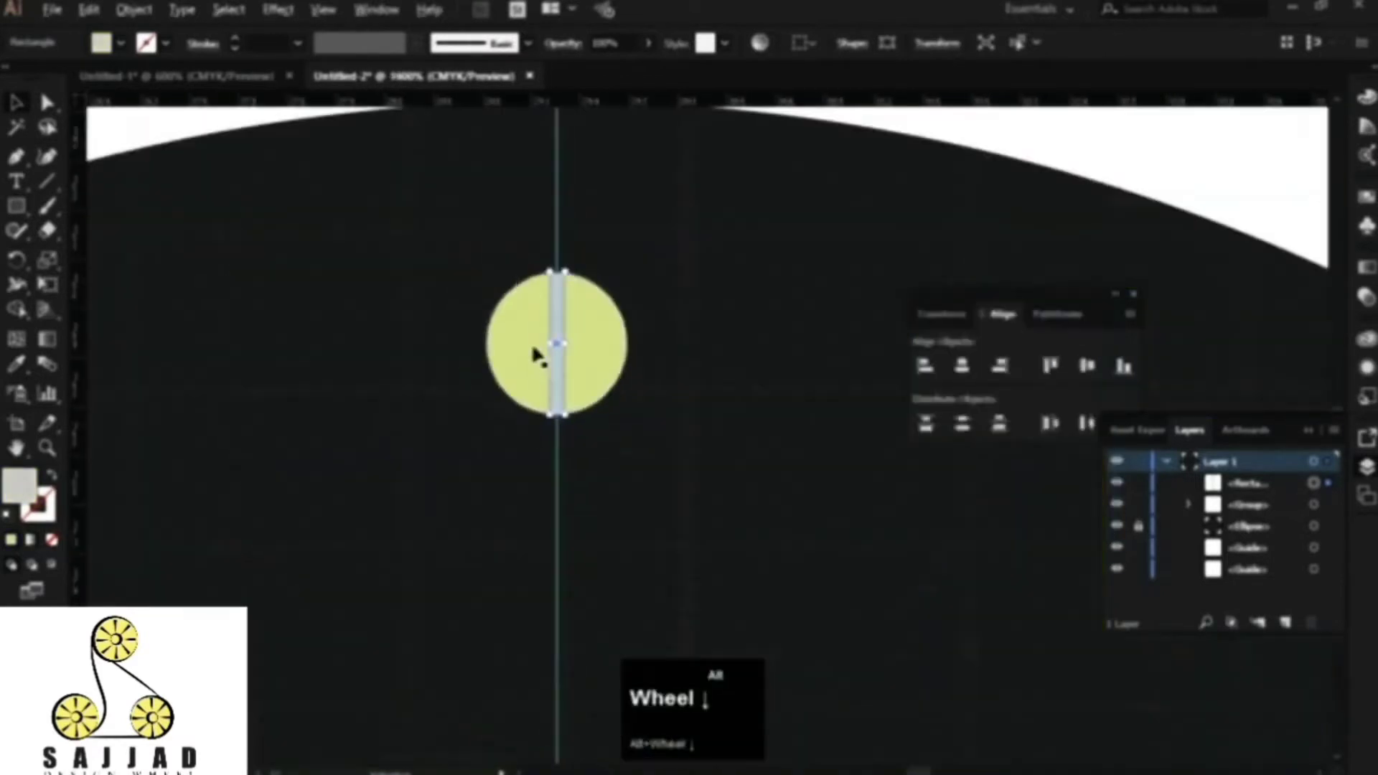
key("space")
left_click_drag(593, 462, 648, 181)
scroll(591, 310, "down", 2)
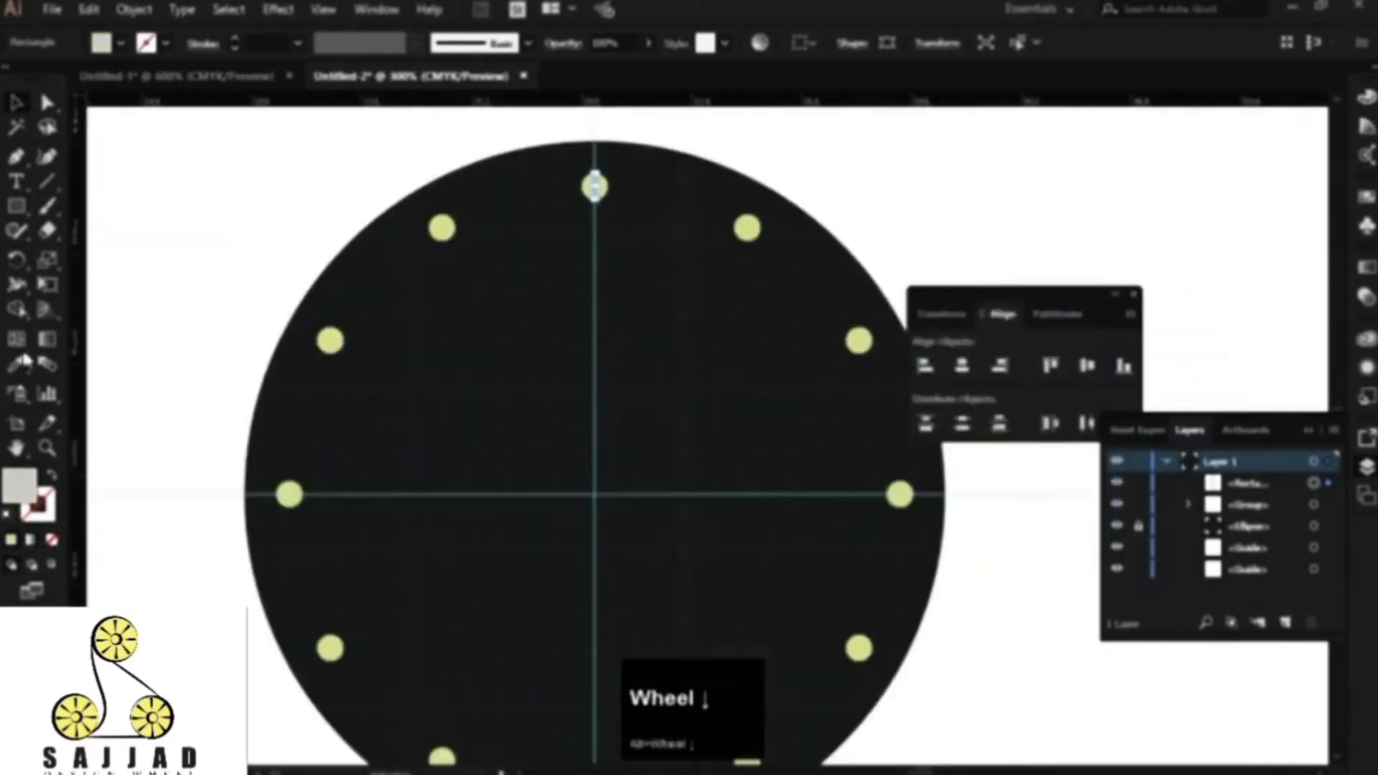
left_click(17, 260)
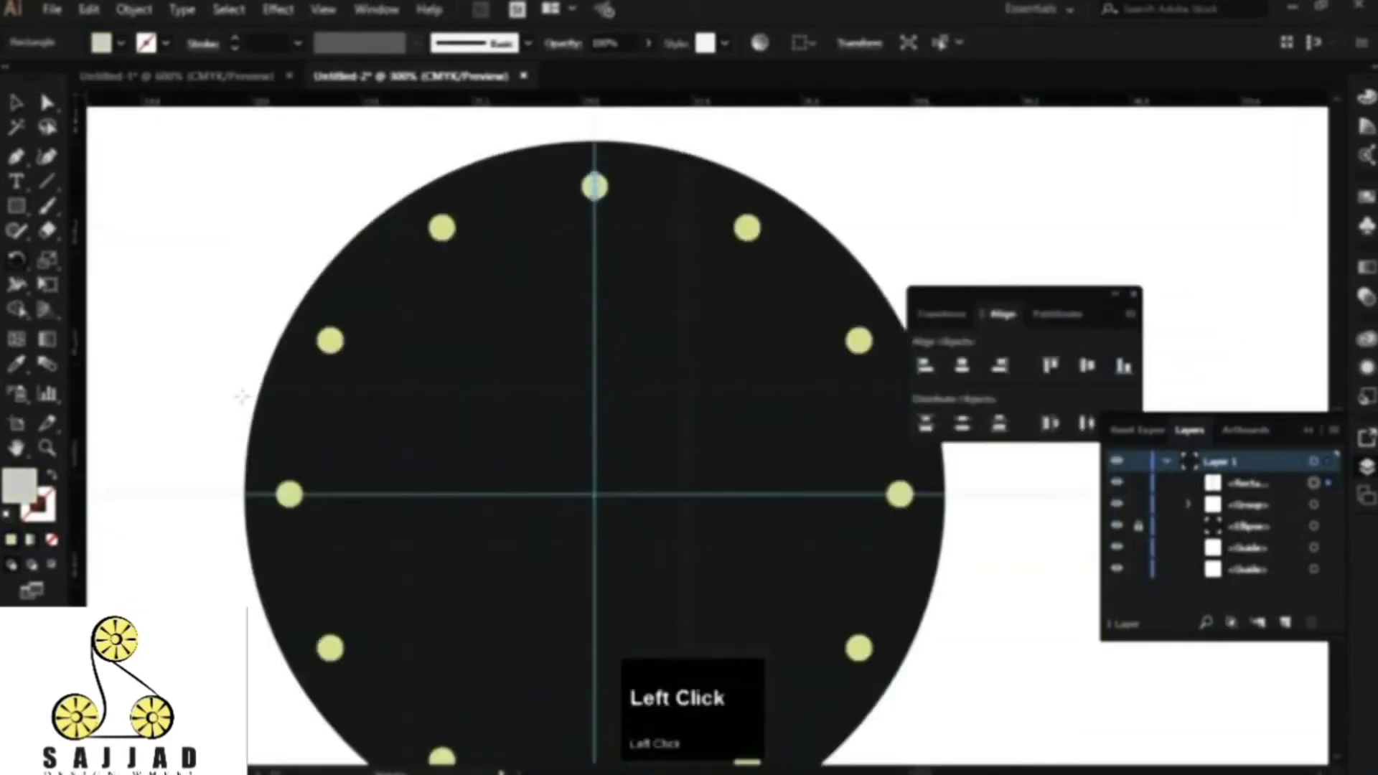
left_click(595, 495, "alt")
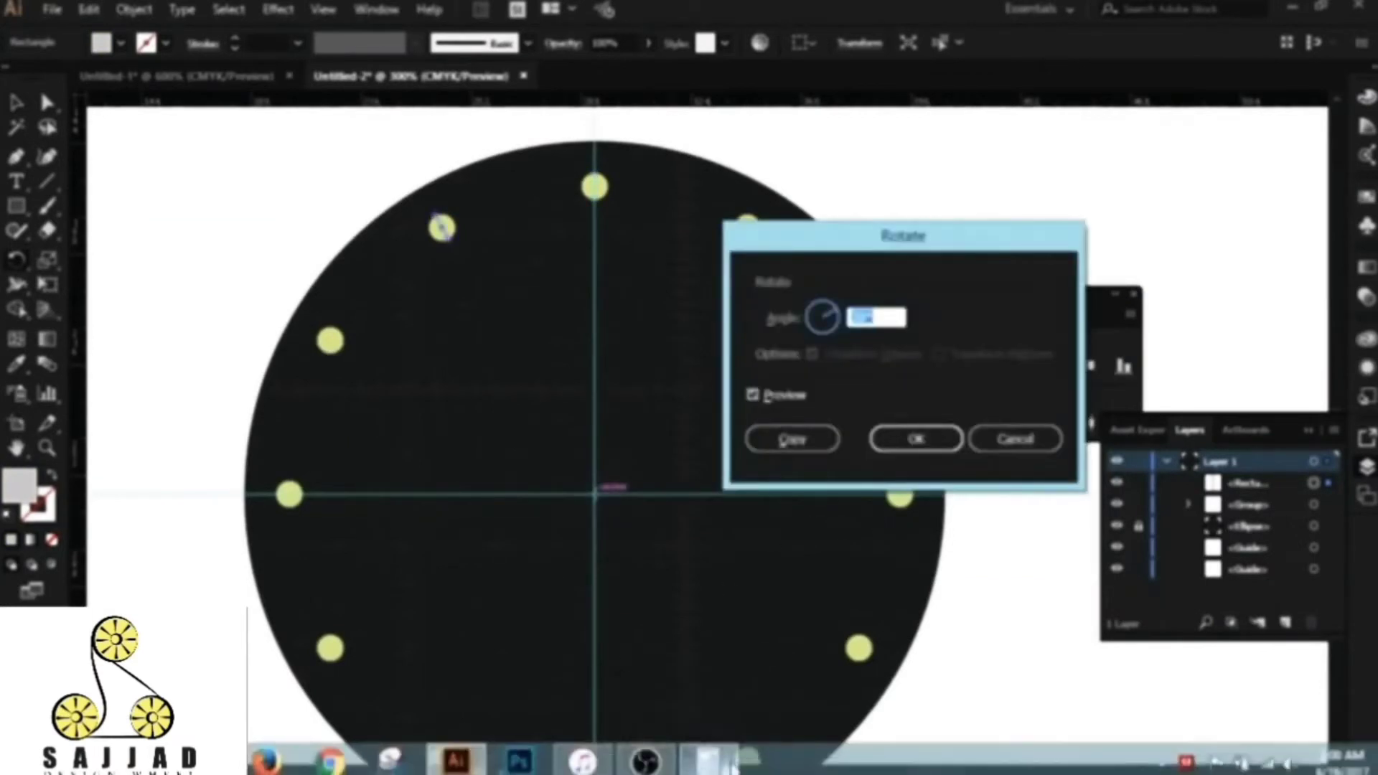
Step: Switch to Calculator and divide 360 by 60 to work out the spacing angle of the minute ticks
left_click(714, 762)
key("Escape")
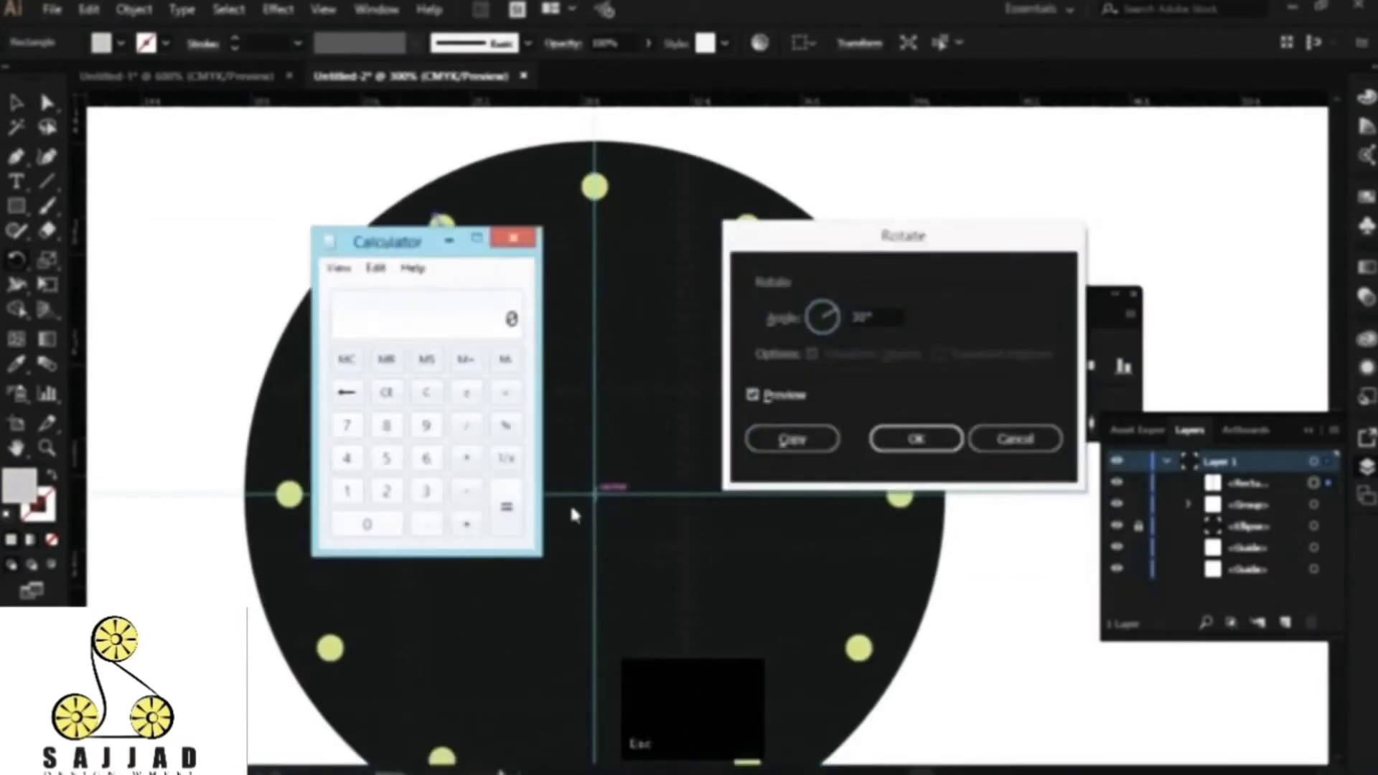
left_click(425, 491)
left_click(425, 458)
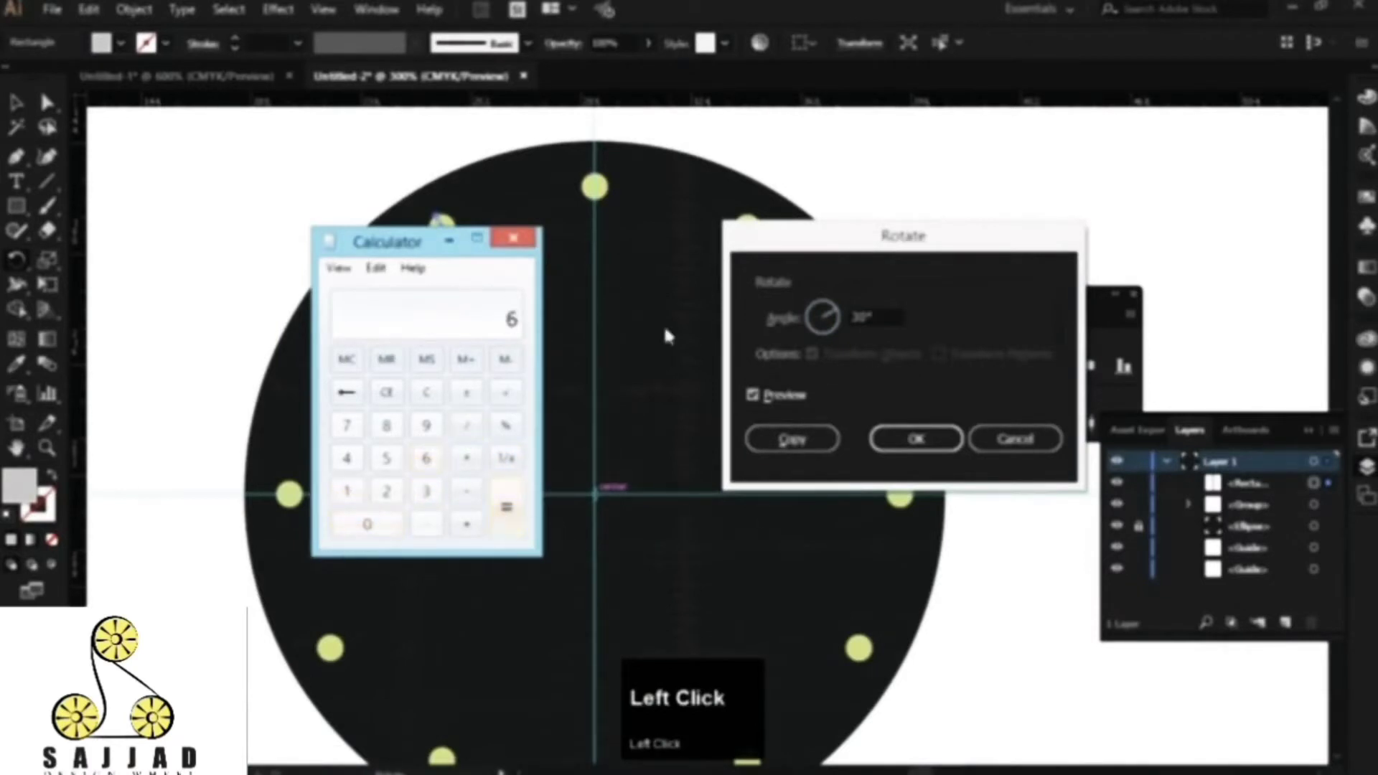
Step: Rotate a copy of the grey tick by 6° about the centre, repeat it around the whole dial, and deselect
left_click(800, 309)
type("6")
left_click(792, 439)
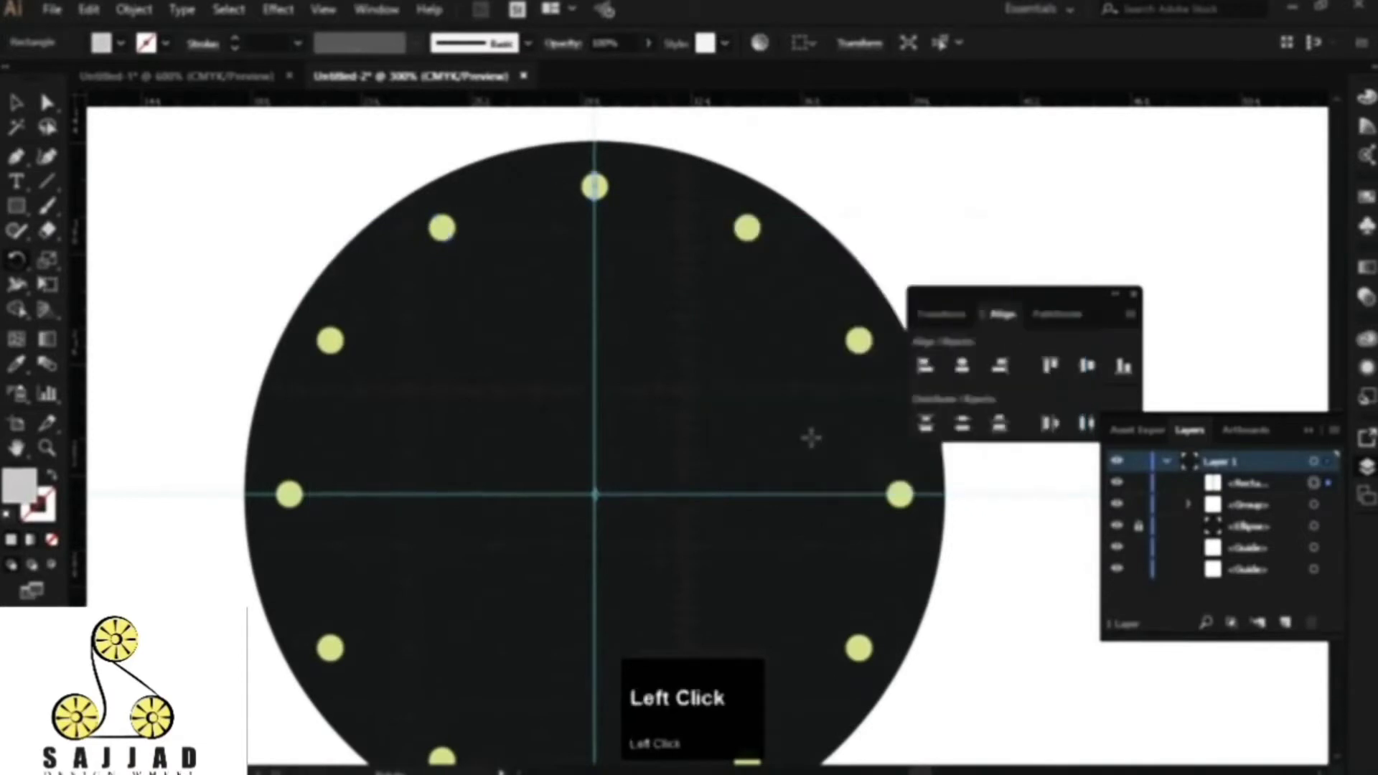
key("ctrl+d")
key("ctrl+d")
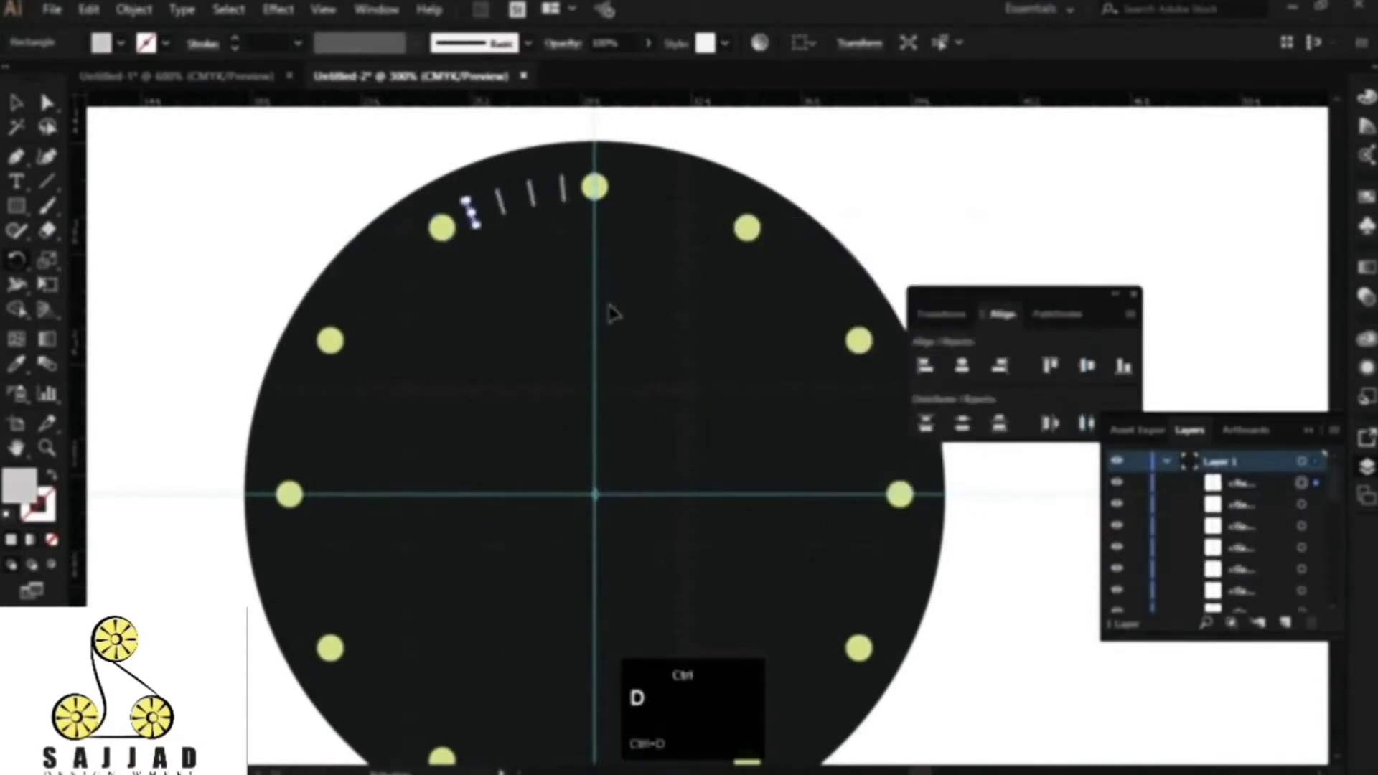
key("ctrl+d")
key("ctrl+d")
key("ctrl+d")
key("ctrl+d")
key("ctrl+d")
key("ctrl+d")
key("ctrl+d")
key("ctrl+d")
key("ctrl+d")
key("ctrl+d")
key("ctrl+d")
key("ctrl+d")
key("ctrl+d")
key("ctrl+d")
key("ctrl+d")
key("ctrl+d")
key("ctrl+d")
key("ctrl+d")
key("ctrl+d")
key("ctrl+d")
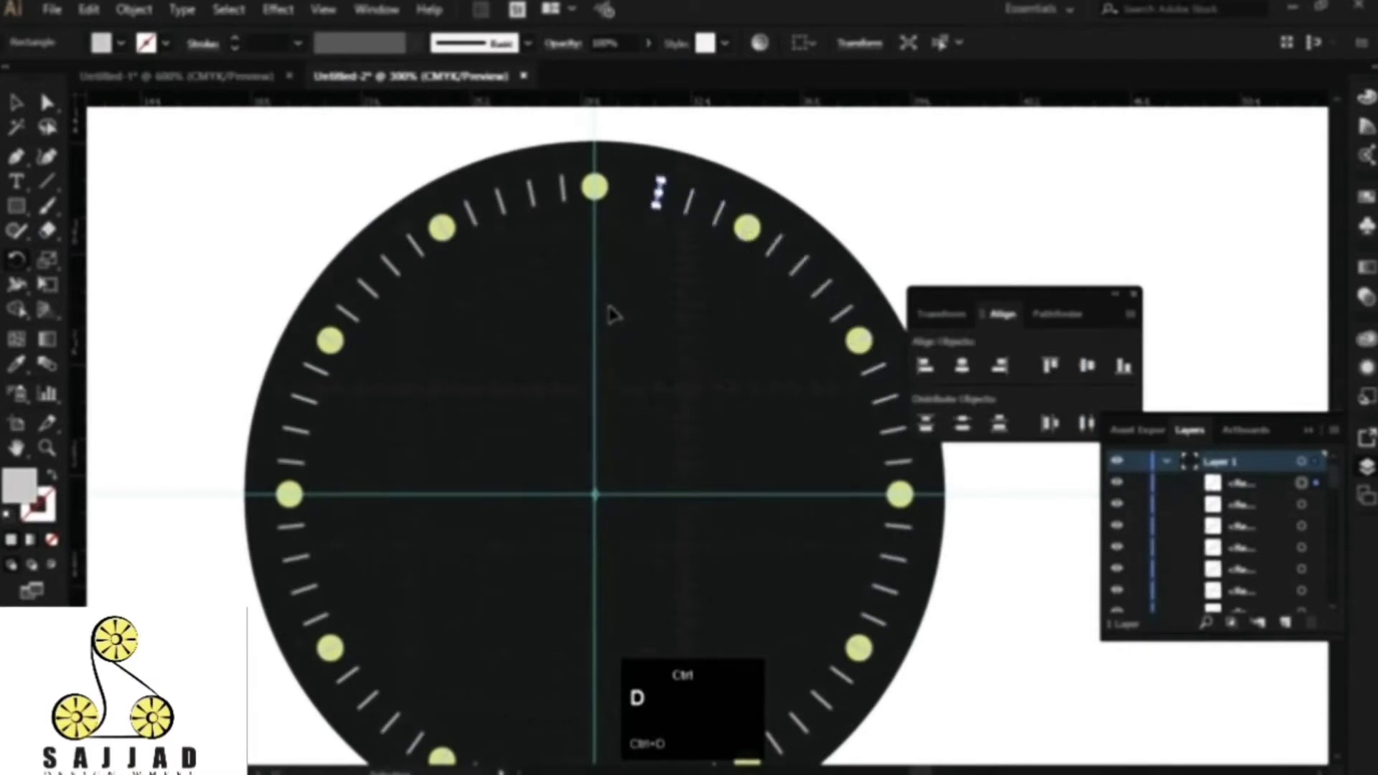
left_click(19, 105)
left_click(639, 338)
Step: Select the group of yellow-green dots and bring it in front of the grey ticks
scroll(606, 188, "up", 5)
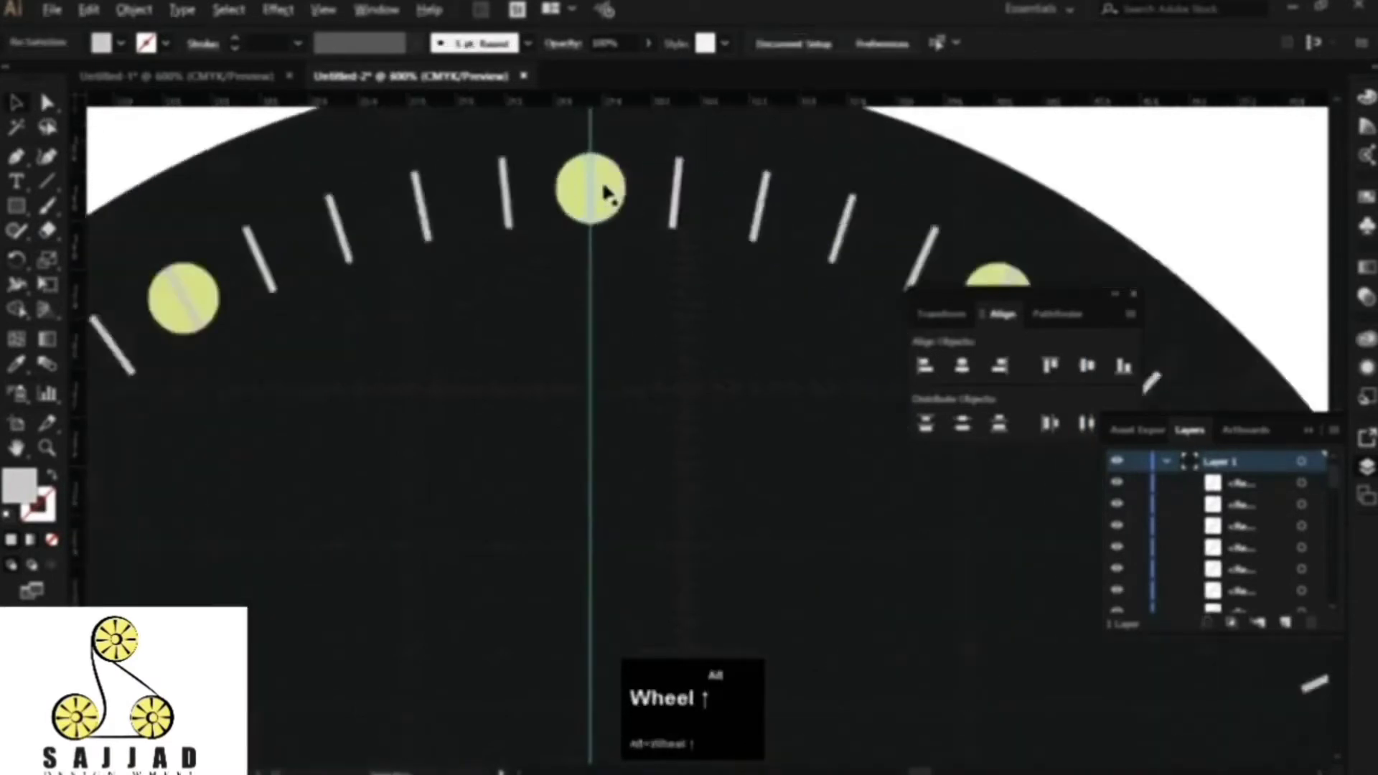
left_click(554, 267)
left_click_drag(553, 267, 915, 306)
left_click_drag(962, 220, 492, 299)
left_click(432, 333)
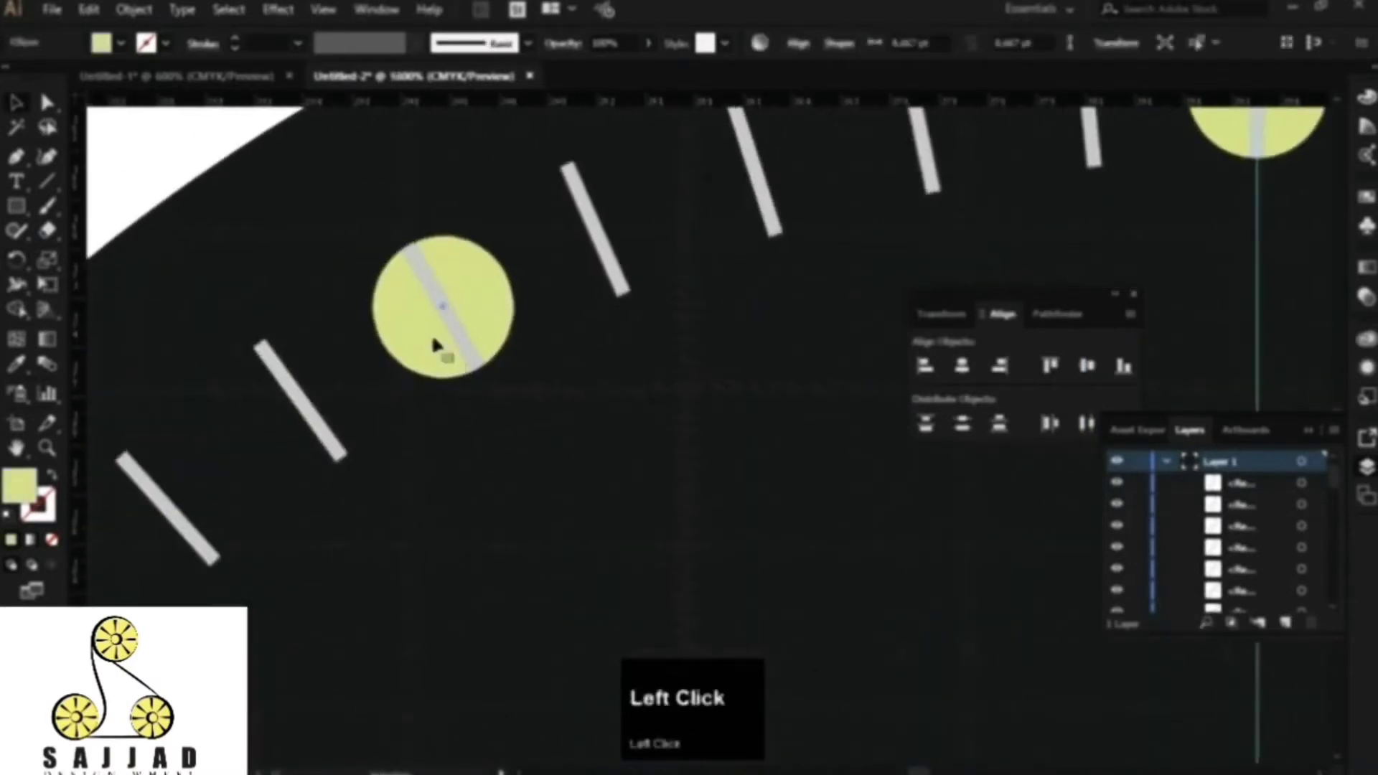
scroll(432, 333, "up", 3)
scroll(435, 340, "down", 4)
scroll(436, 343, "down", 5)
scroll(439, 345, "up", 1)
left_click_drag(593, 375, 652, 283)
scroll(574, 178, "up", 4)
right_click(649, 277)
mouse_move(779, 479)
left_click(923, 474)
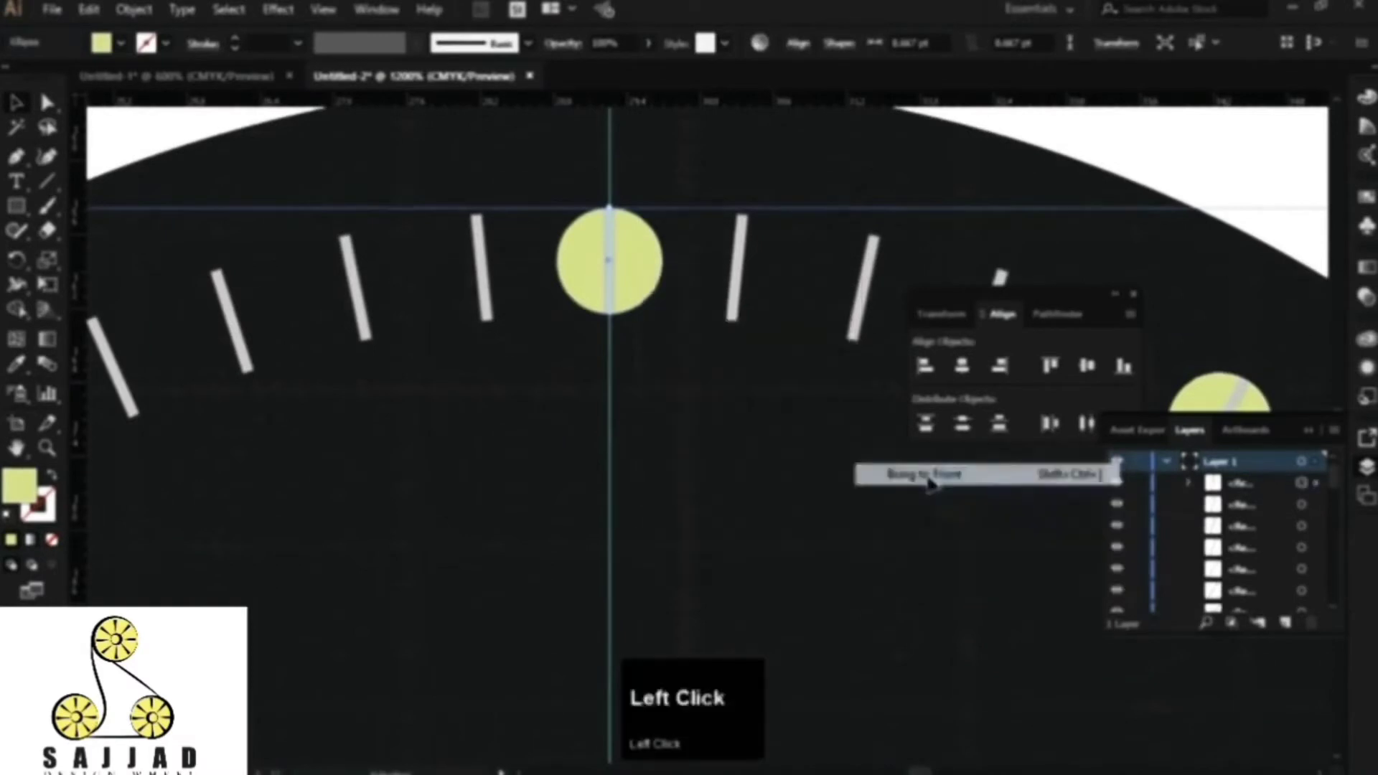
Step: Move the yellow-green dot group off the dial, then select all the grey ticks and group them
scroll(655, 437, "down", 6)
left_click(659, 263)
left_click_drag(658, 263, 1005, 593)
left_click_drag(772, 588, 773, 590)
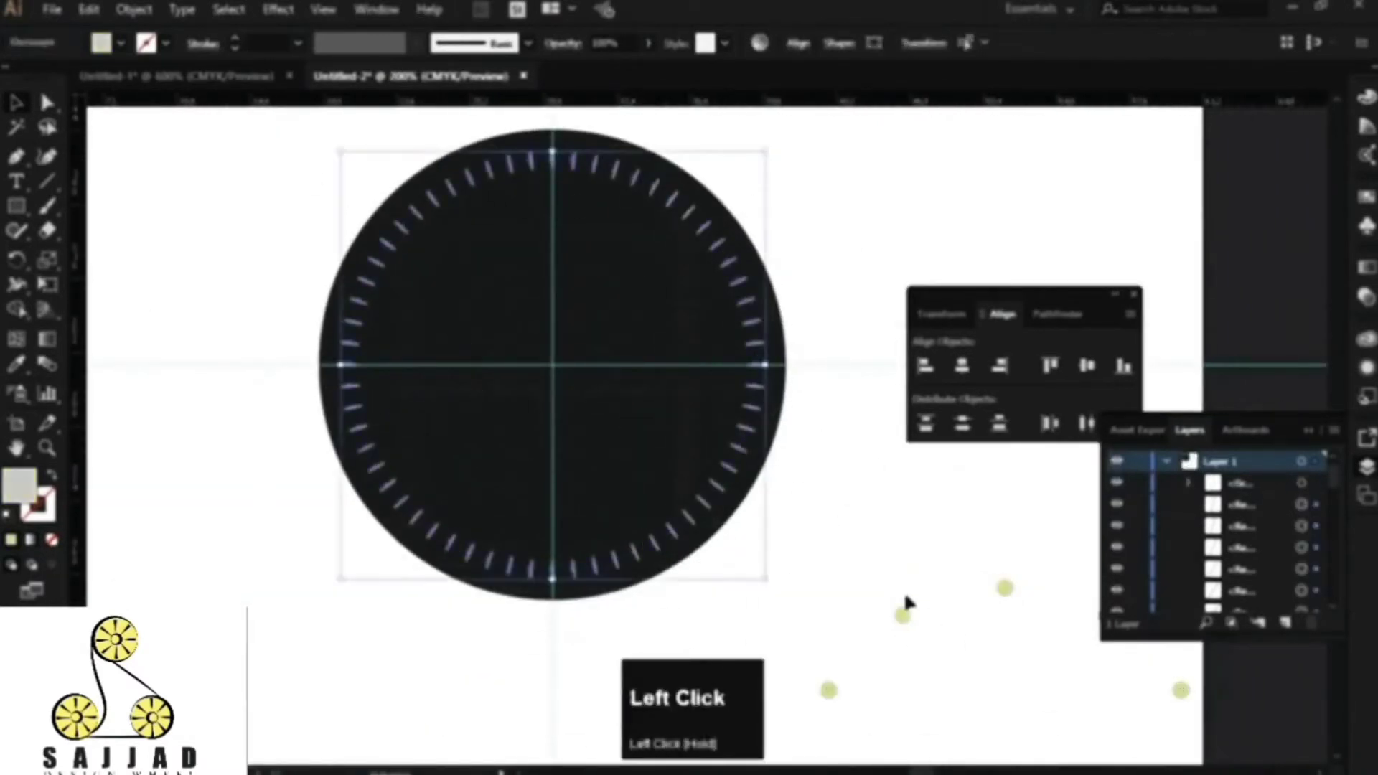
key("ctrl+g")
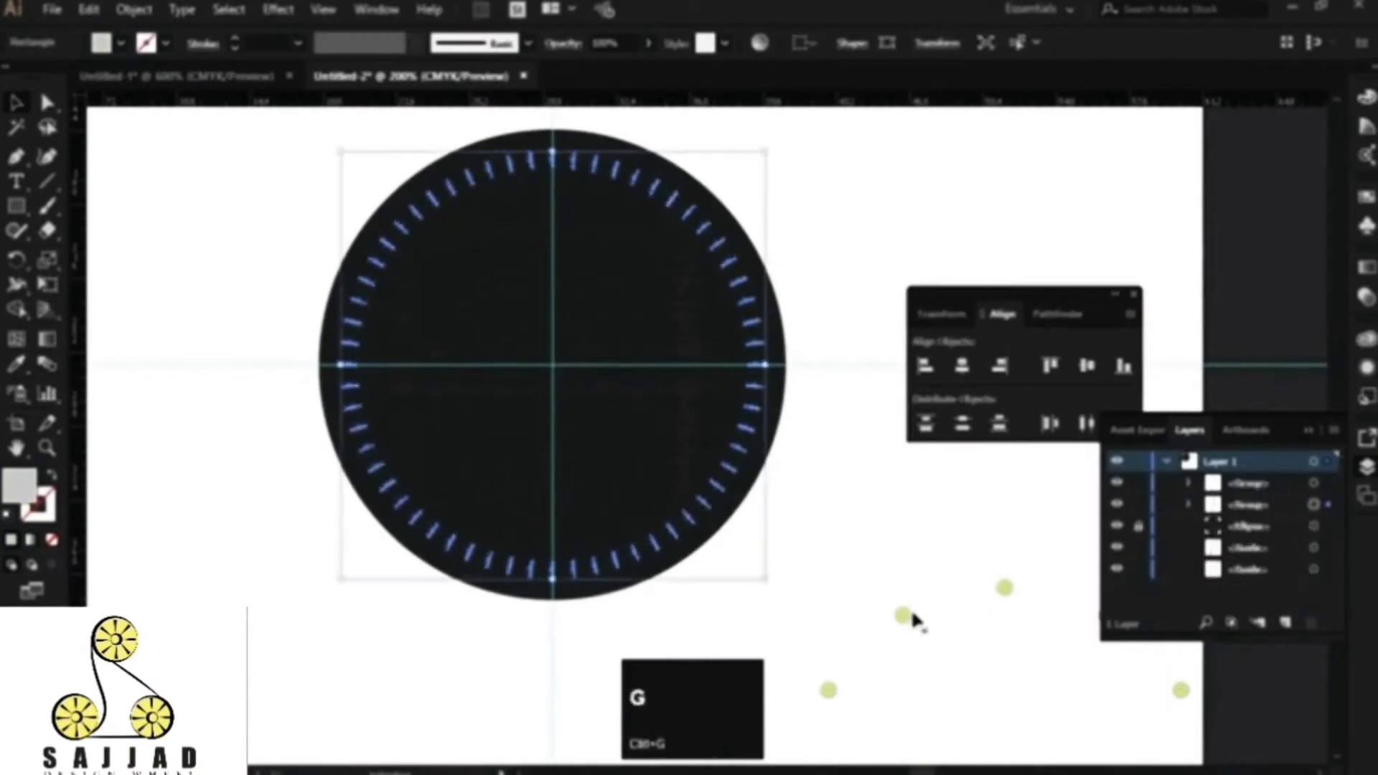
Step: Move the dot group back over the dial and centre the dot and tick groups on each other horizontally and vertically
left_click_drag(903, 615, 455, 230)
left_click_drag(834, 154, 682, 335)
left_click(694, 221)
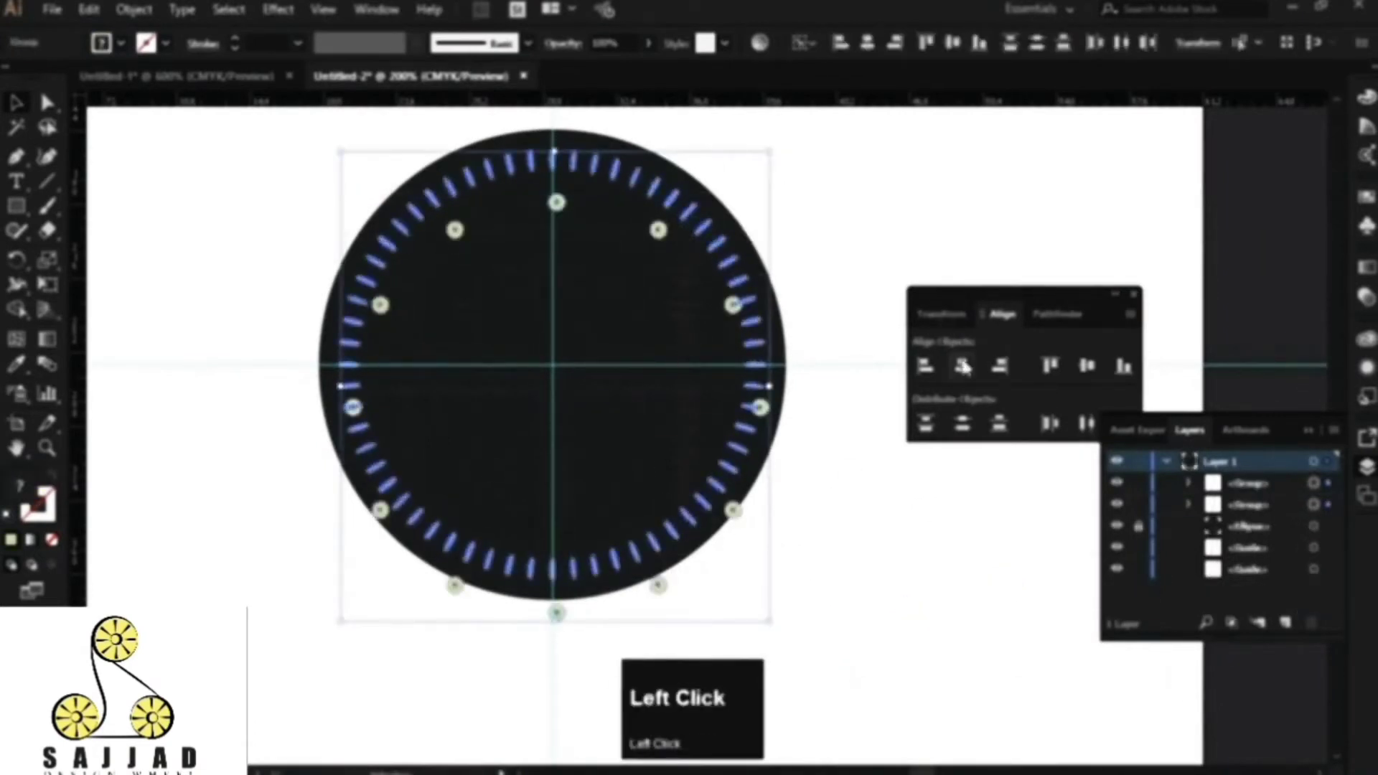
left_click(962, 365)
left_click(1087, 366)
left_click(902, 490)
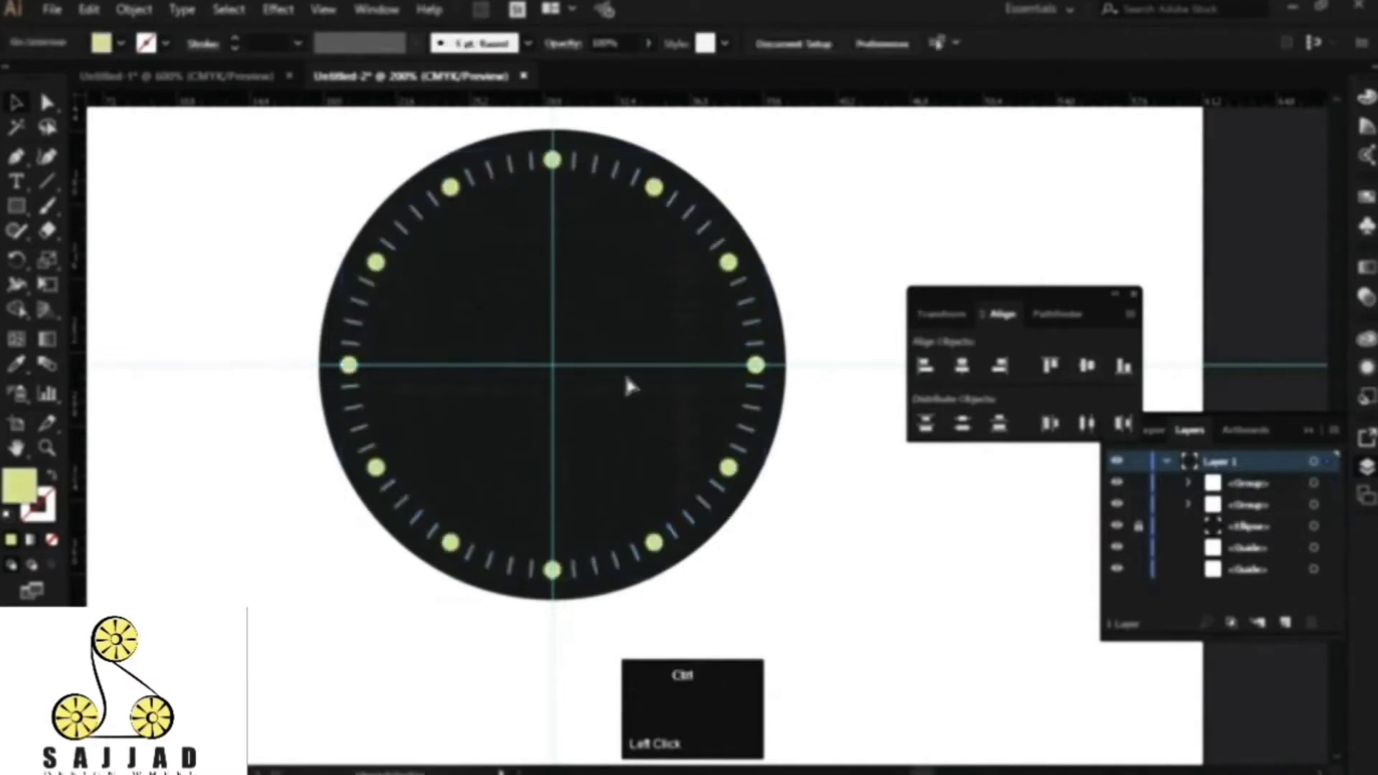
Step: Hide the guides crossing the dial
key("ctrl+;")
scroll(554, 175, "up", 3)
scroll(555, 200, "down", 3)
key("space")
left_click_drag(584, 405, 629, 381)
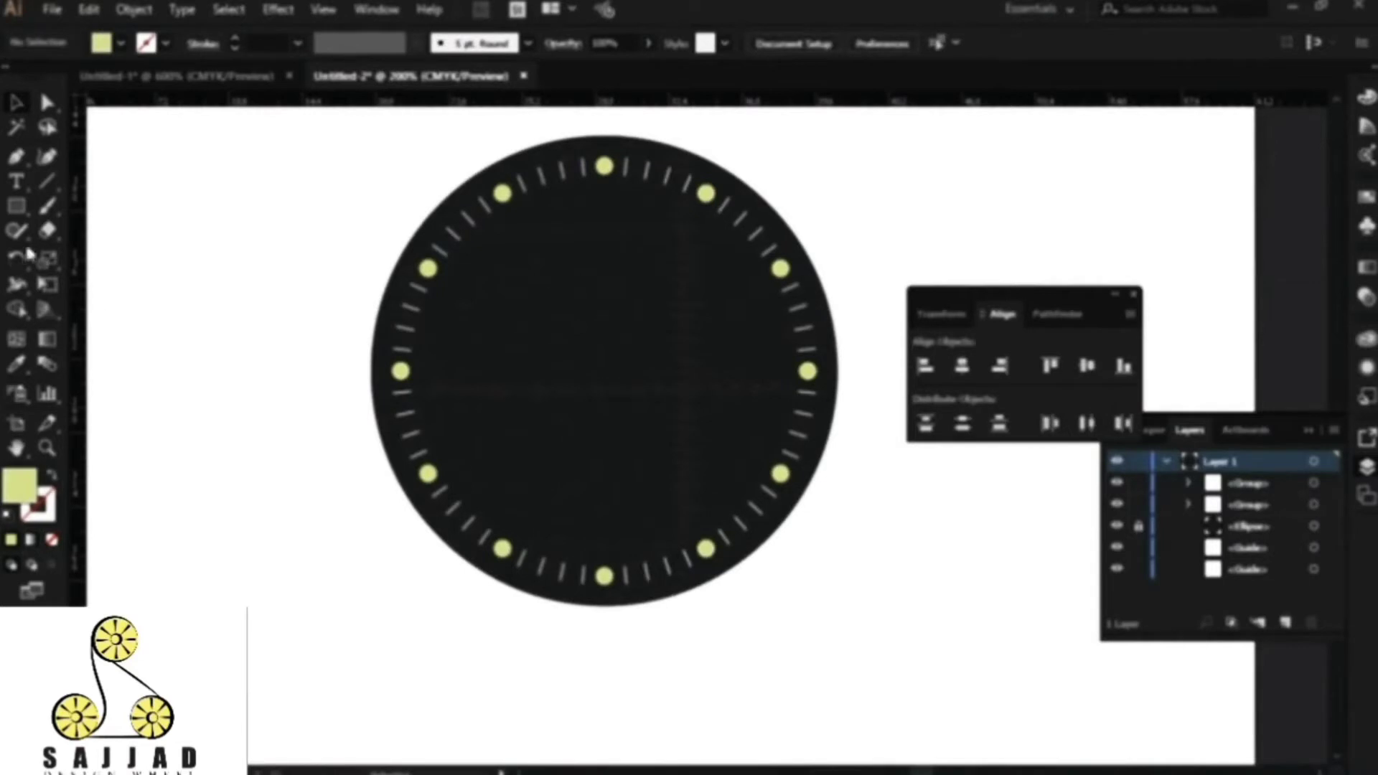
Step: Draw a tall, narrow yellow-green rectangle on the blank artboard beside the dial for a clock hand
left_click(36, 213)
mouse_move(212, 192)
left_mouse_down()
mouse_move(238, 236)
mouse_move(239, 440)
mouse_move(371, 441)
mouse_move(414, 486)
left_mouse_up()
left_click(16, 115)
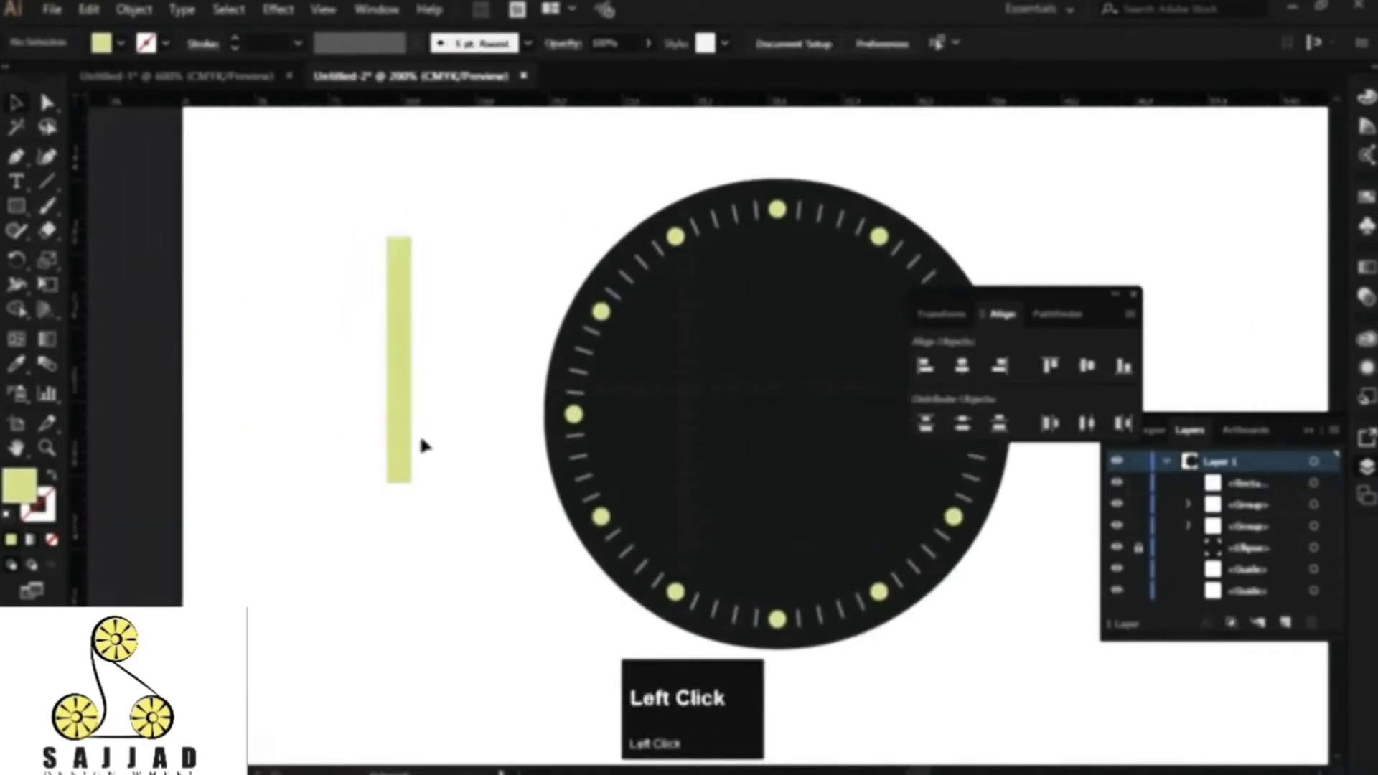
Step: Add an anchor point midway along the narrow rectangle's upper edge and pull it upward into a pointed tip
left_click(394, 391)
scroll(399, 359, "up", 5, "alt")
left_click_drag(335, 301, 517, 131)
left_click(517, 260)
key("a")
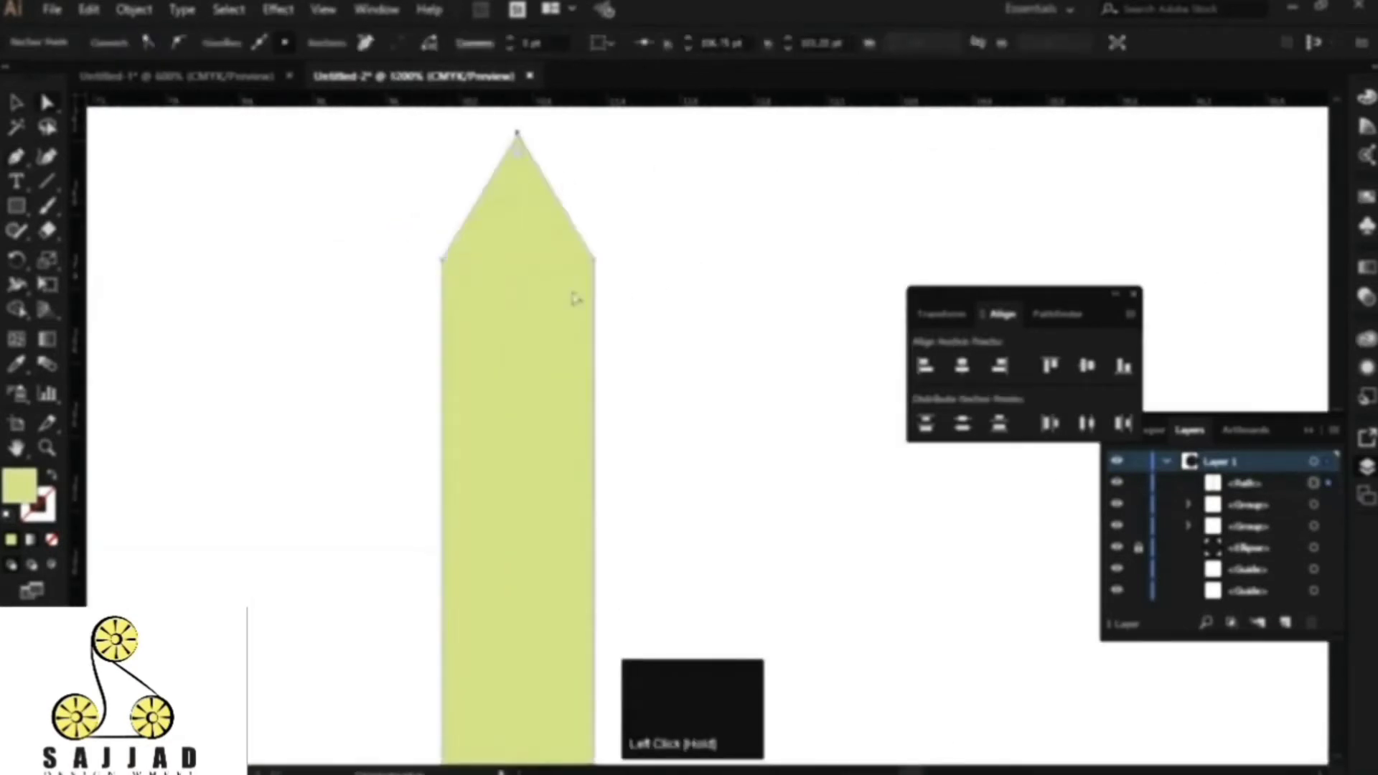
Step: Add an anchor point midway along the hand's lower edge and pull it downward into a matching point
scroll(510, 276, "down", 5)
left_click_drag(522, 514, 520, 360)
scroll(502, 381, "up", 5)
left_click_drag(619, 344, 582, 529)
left_click(387, 410)
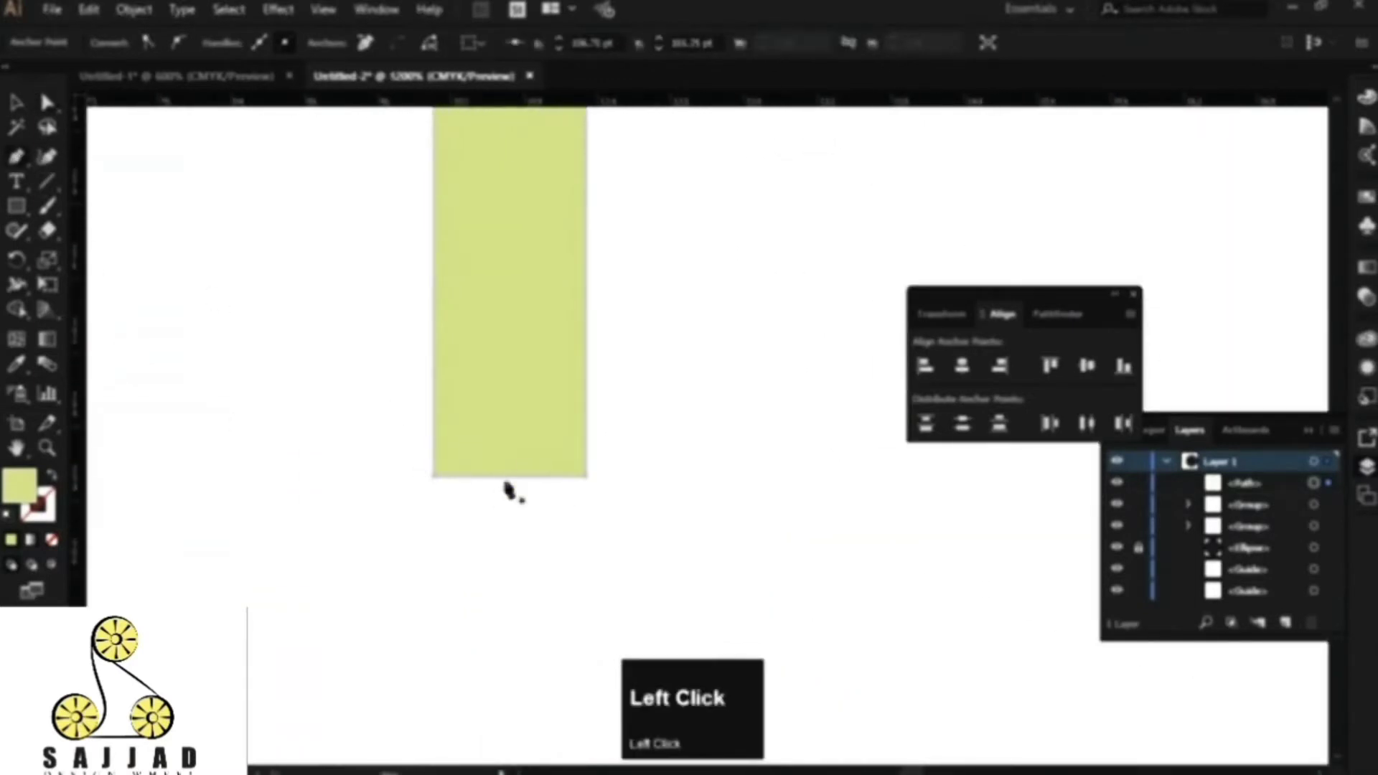
key("a")
left_click_drag(507, 486, 507, 605)
left_click(648, 558)
scroll(605, 481, "down", 6)
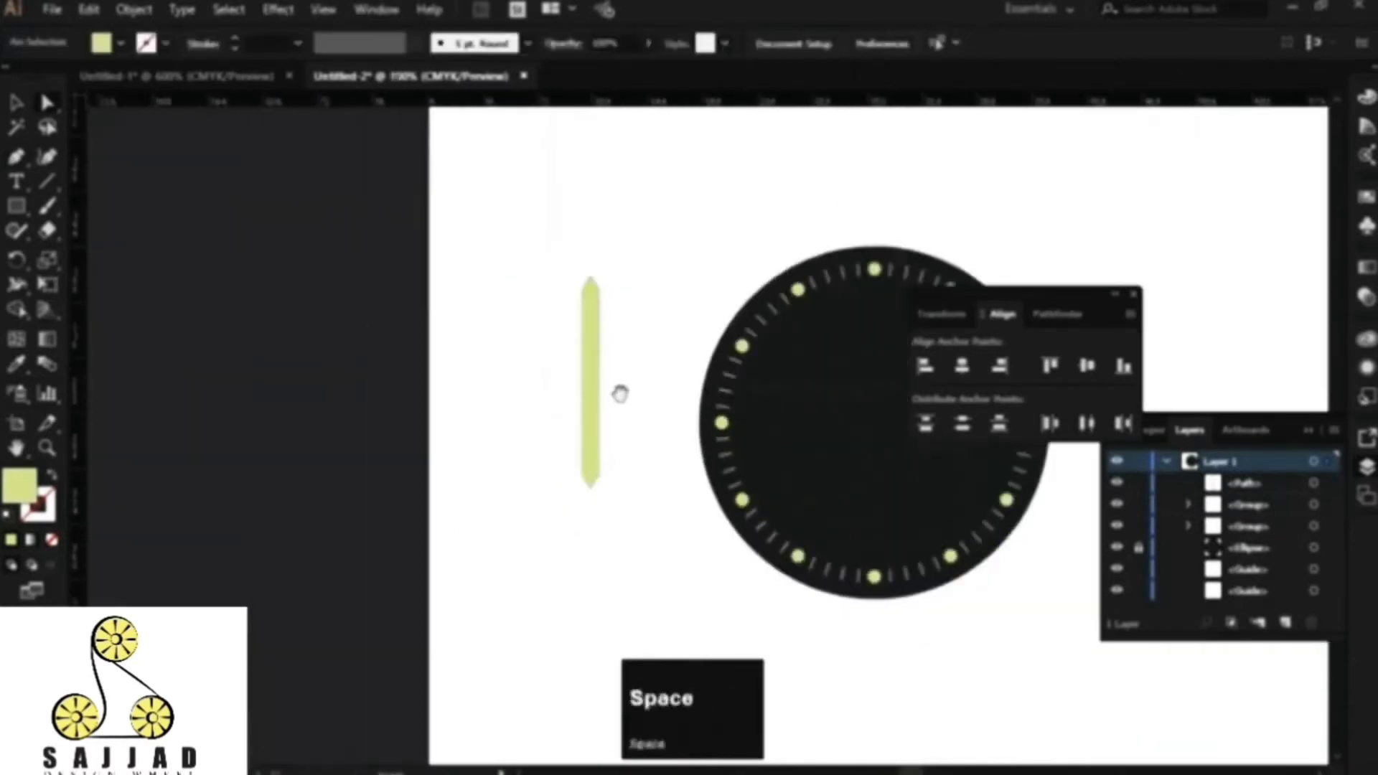
Step: Nudge the left shoulder point below the hand's upper tip inward by three steps
left_click_drag(617, 394, 538, 385)
left_click_drag(463, 244, 526, 304)
scroll(506, 304, "up", 3)
left_click_drag(523, 252, 507, 459)
scroll(541, 347, "up", 5)
left_click_drag(384, 531, 384, 531)
left_click_drag(326, 475, 327, 480)
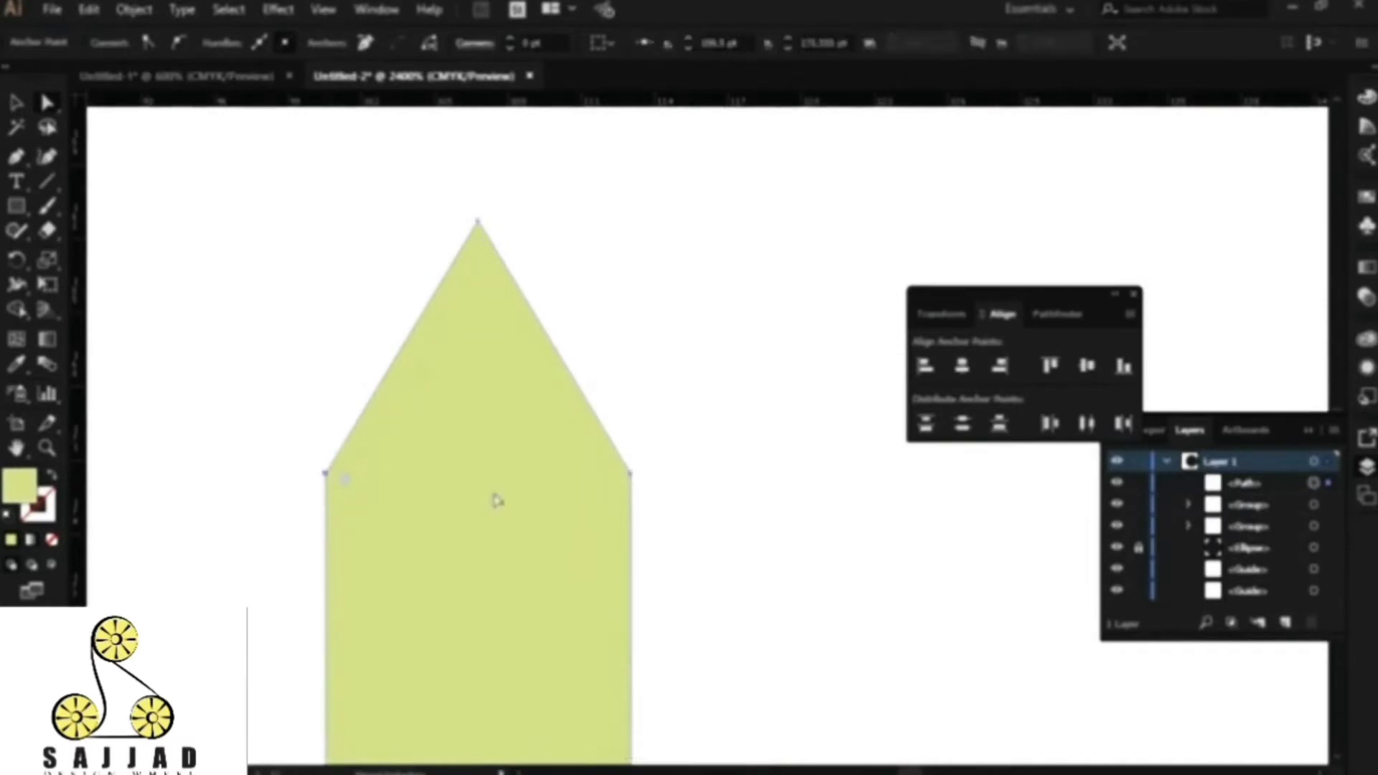
key("Right")
key("Right")
key("Right")
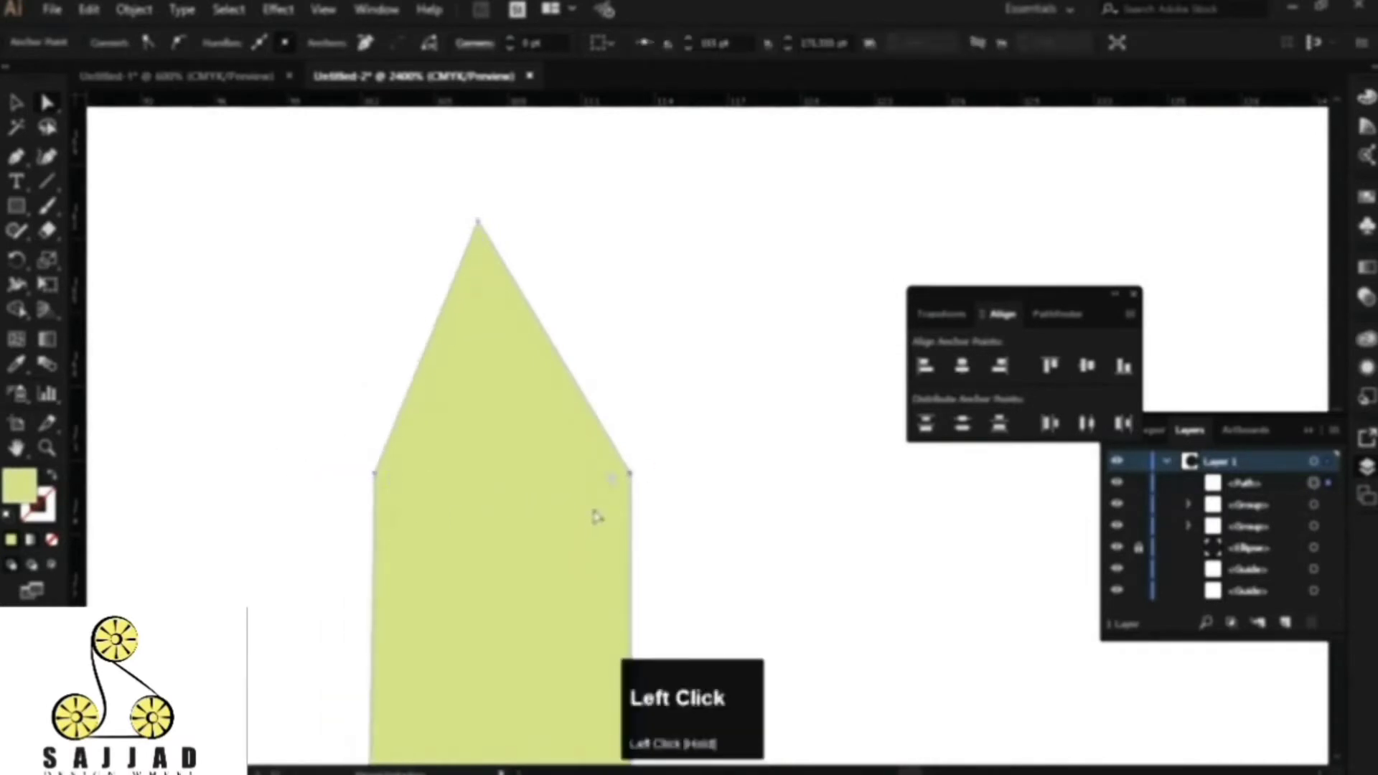
Step: Nudge the right shoulder point inward and adjust the left one to match, so the hand tapers symmetrically upward
key("Left")
key("Left")
key("Left")
scroll(477, 431, "down", 8)
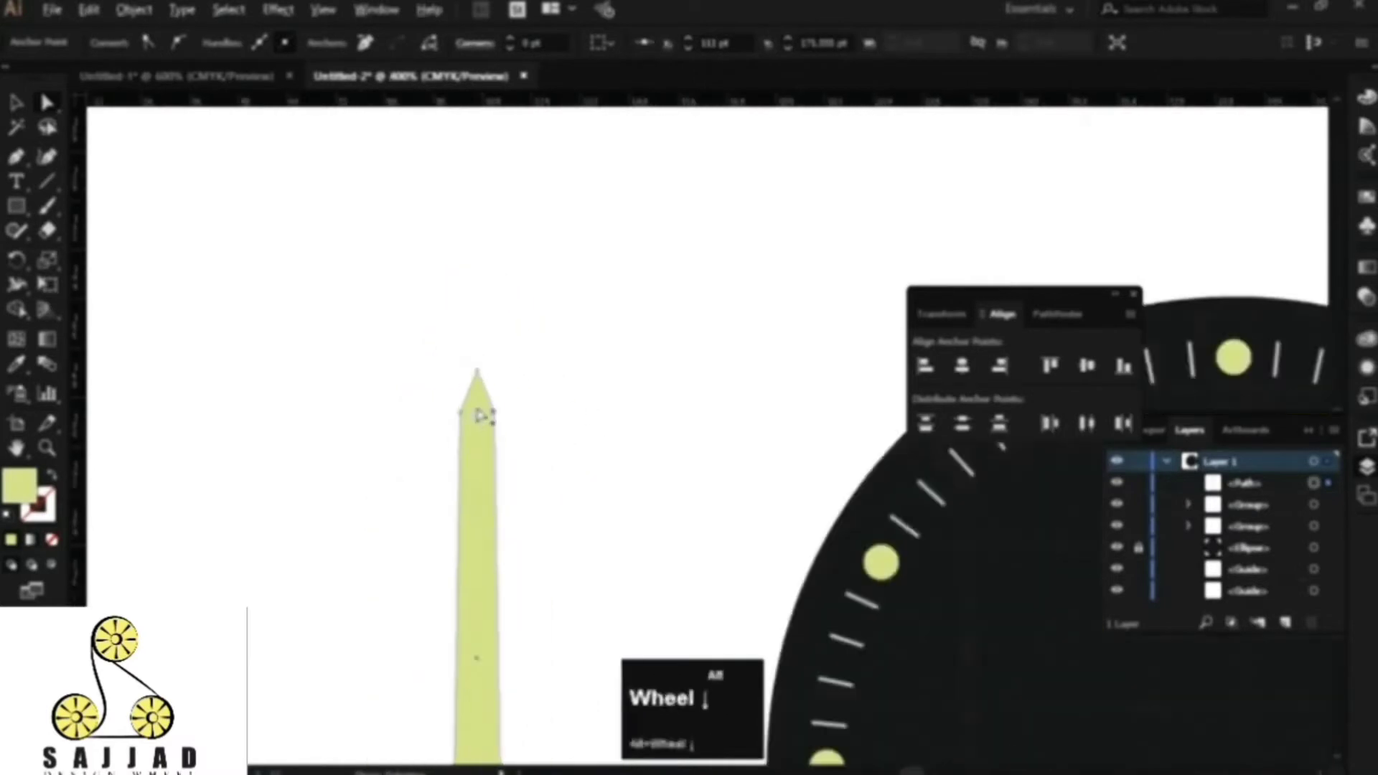
scroll(477, 438, "up", 6)
key("Left")
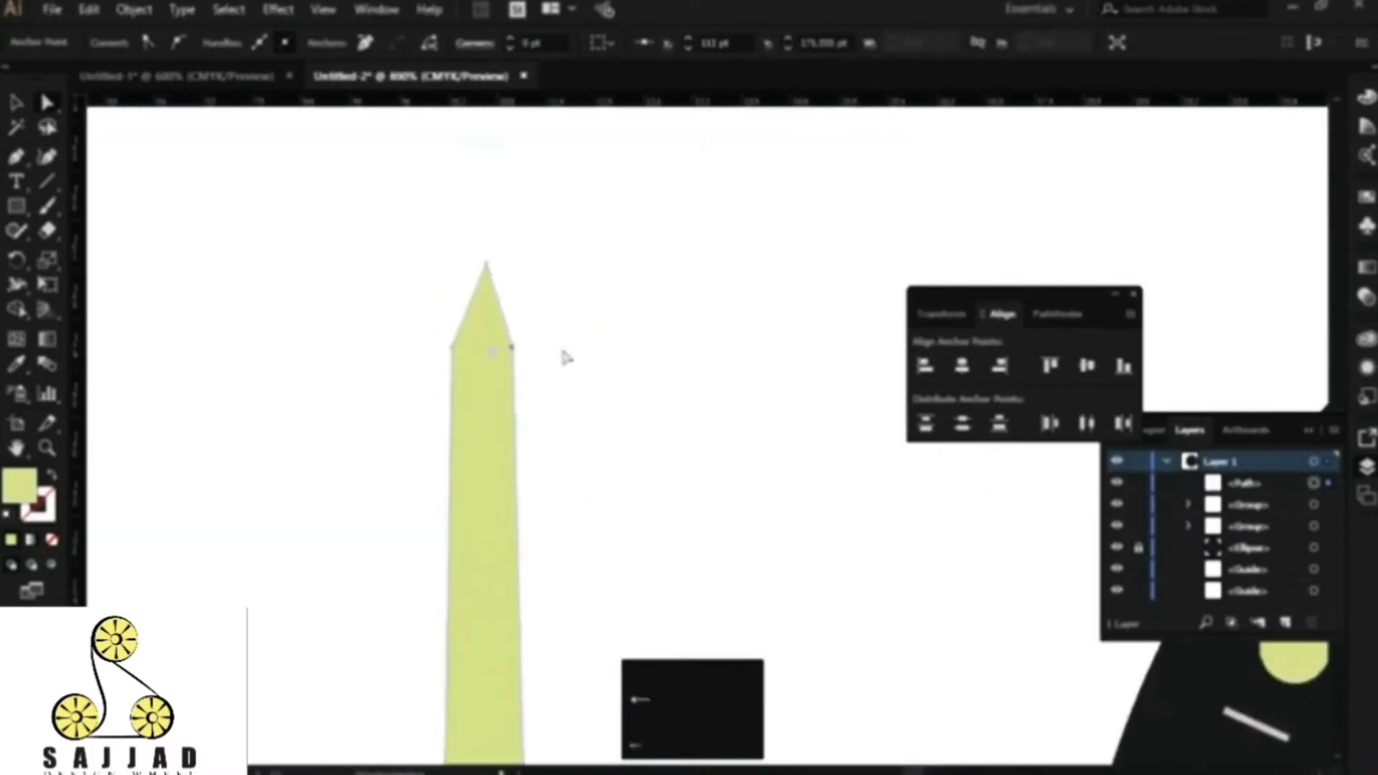
left_click_drag(476, 383, 478, 385)
key("Right")
Step: Lower the hand's upper tip point slightly to make the point blunter
left_click(607, 364)
left_click_drag(484, 265, 487, 298)
left_click(546, 376)
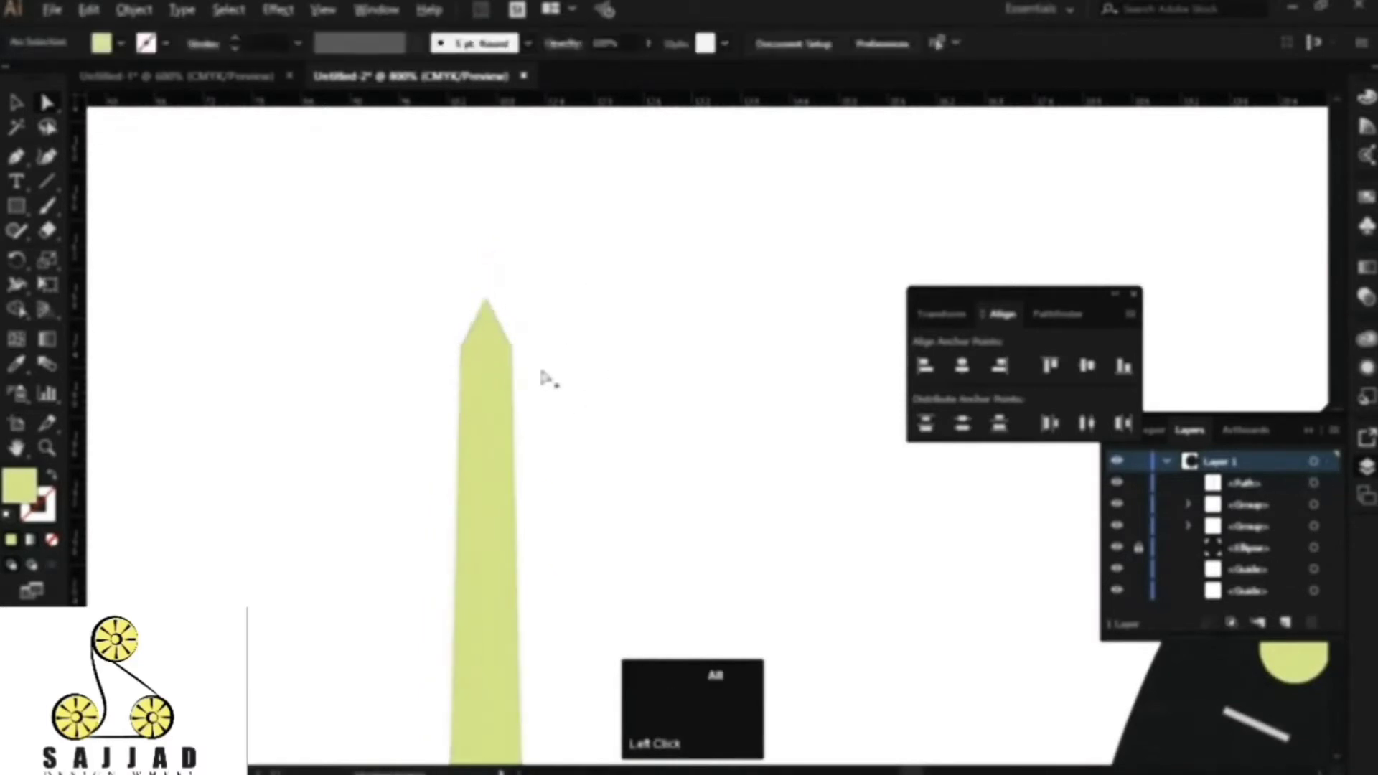
scroll(547, 378, "down", 3)
left_click_drag(578, 488, 540, 308)
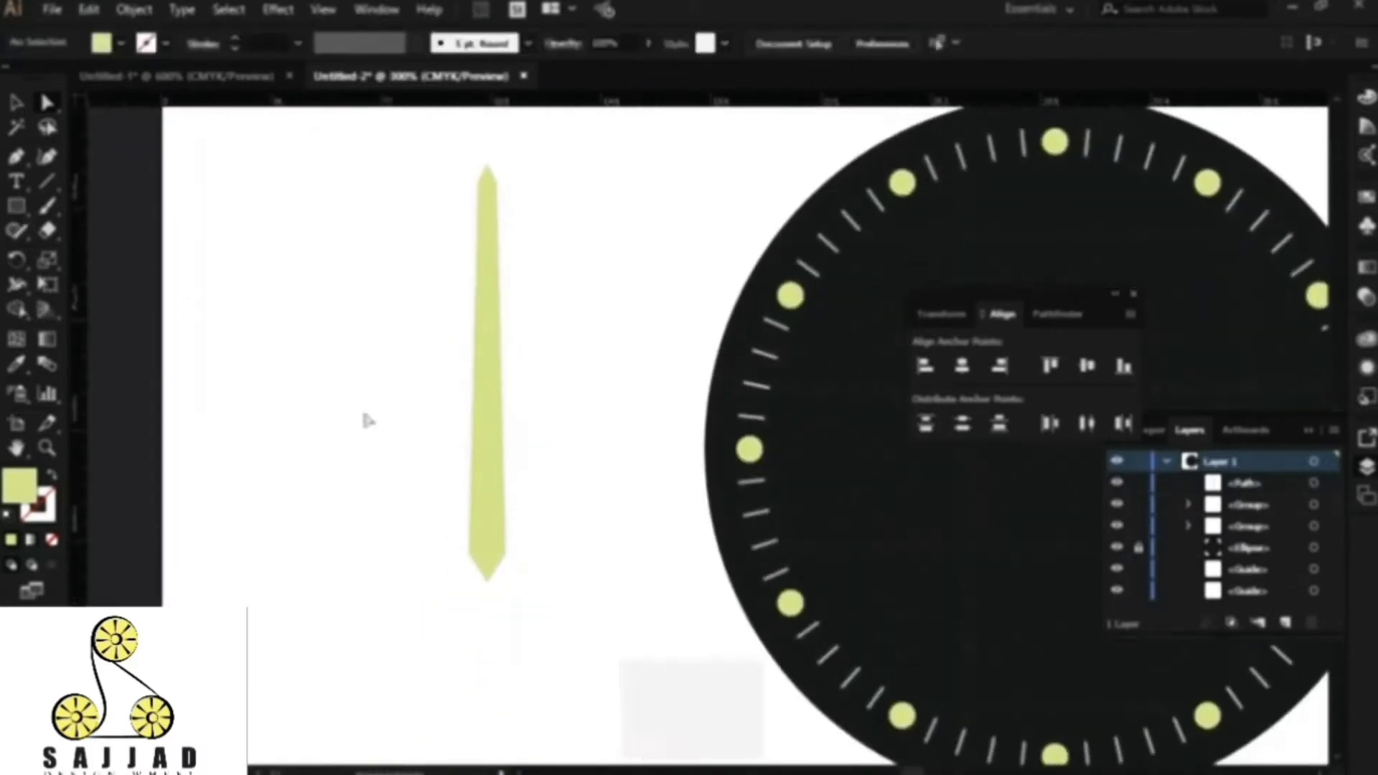
Step: Draw a rectangle wider than the hand over its lower part, centred on it, and fill it with near-black
left_click(488, 448)
scroll(502, 525, "up", 1)
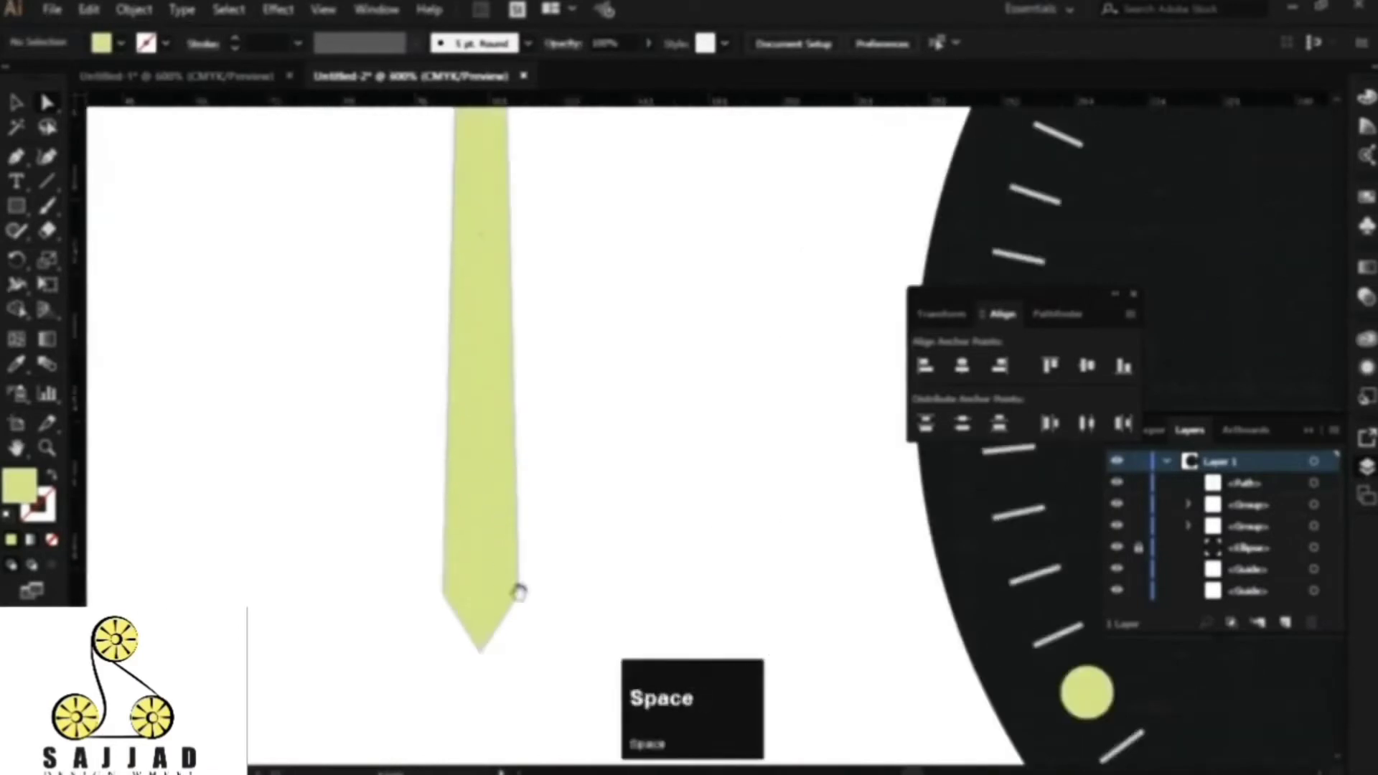
left_click_drag(518, 592, 501, 507)
left_click_drag(16, 206, 119, 209)
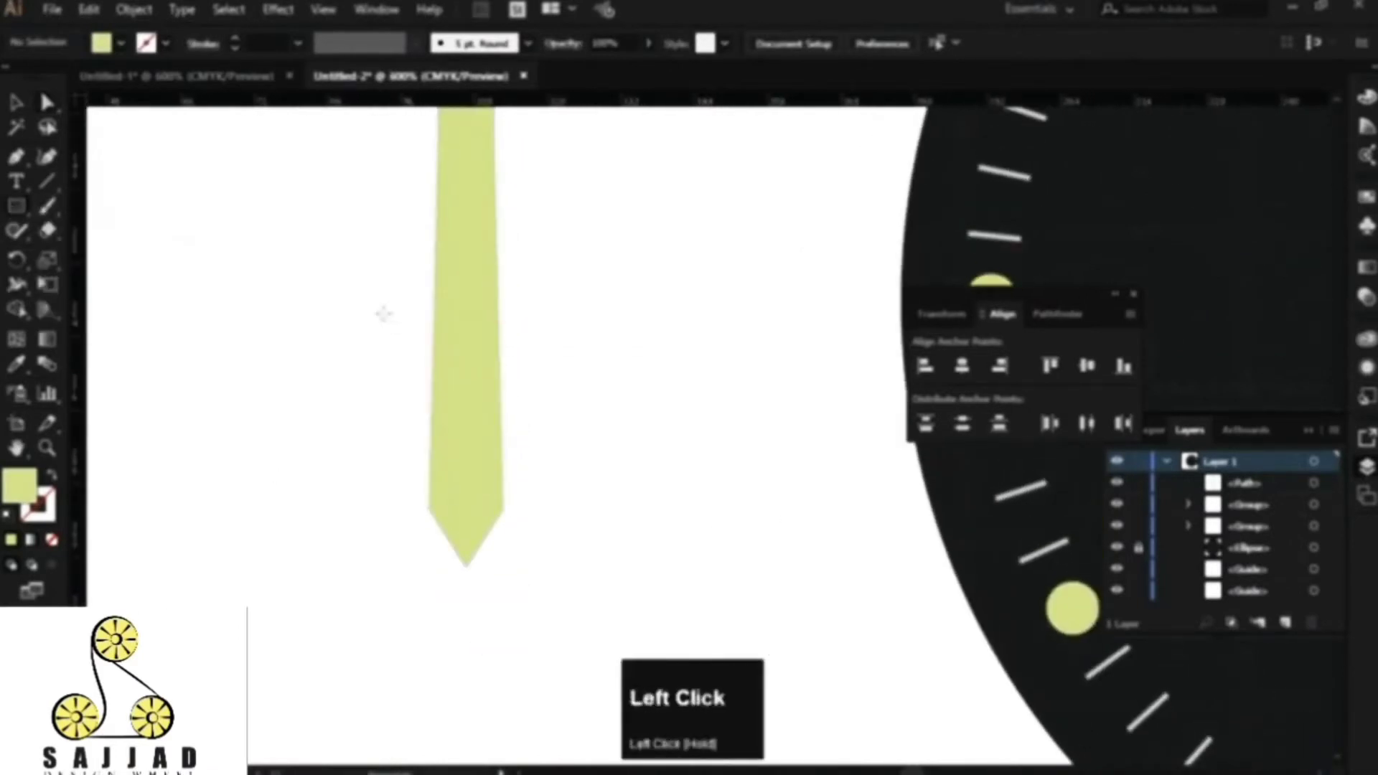
left_click_drag(382, 322, 560, 588)
left_click_drag(467, 585, 495, 554)
double_click(16, 488)
left_click(601, 438)
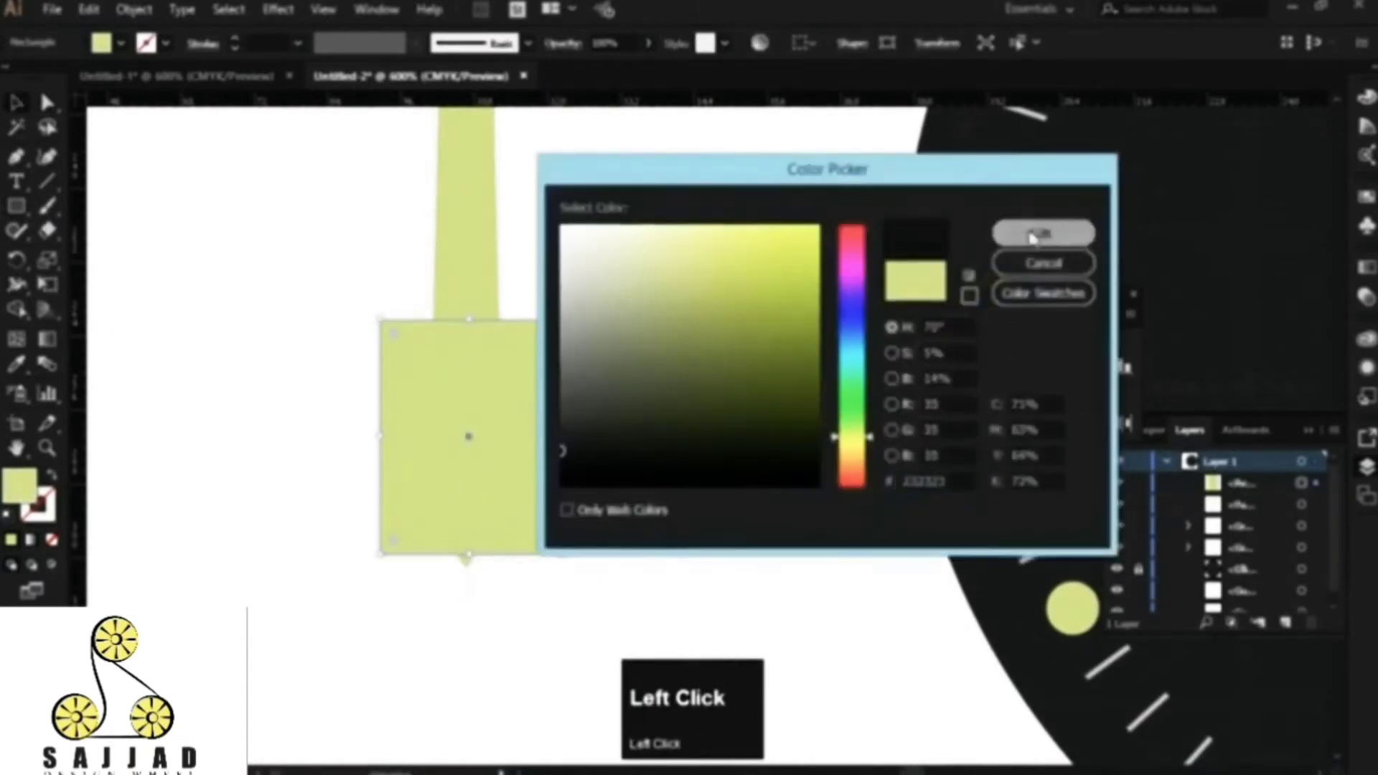
left_click(1043, 230)
Step: Trim the black rectangle to the hand's outline by removing the parts outside it with the Shape Builder tool
left_click(564, 427)
left_click_drag(574, 297, 342, 519)
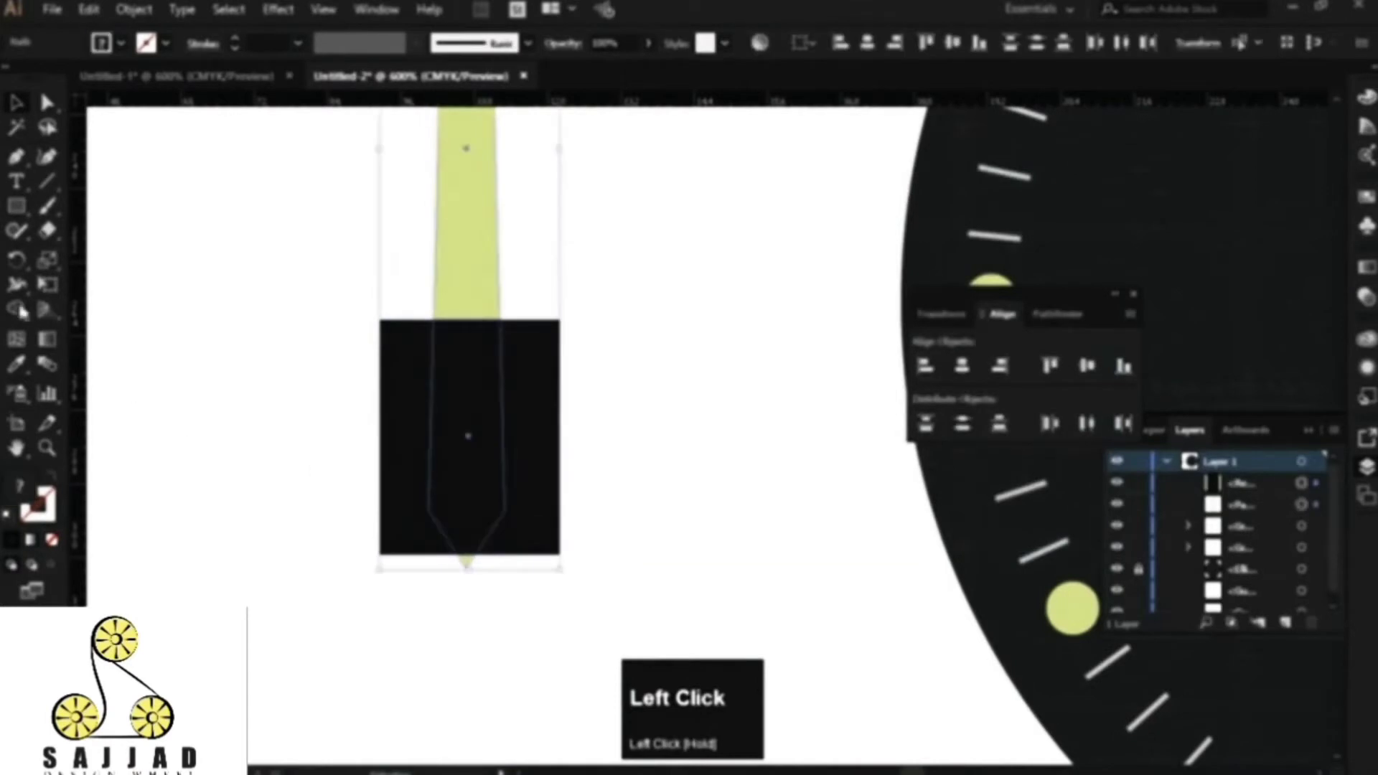
left_click(16, 310)
left_click(400, 359, "alt")
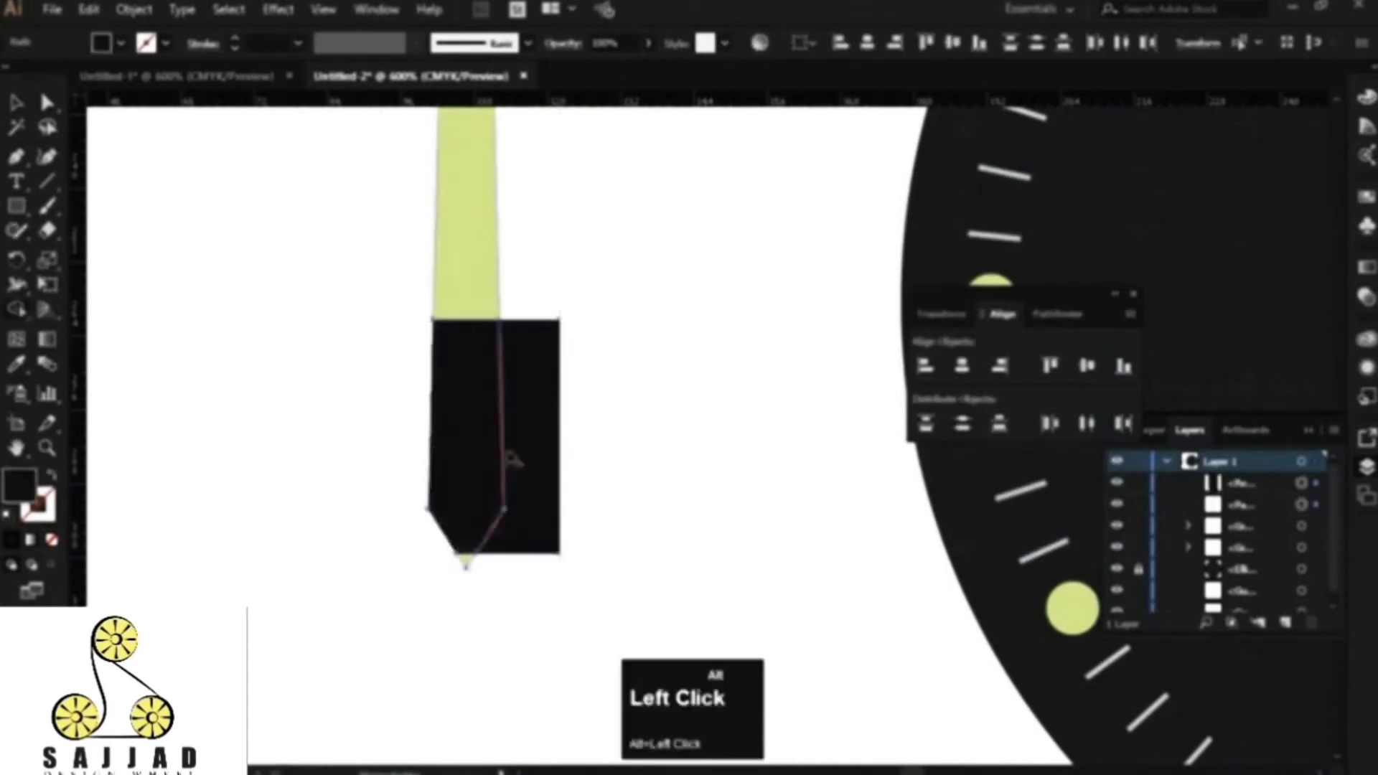
left_click(508, 455, "alt")
left_click(17, 109)
left_click(616, 313)
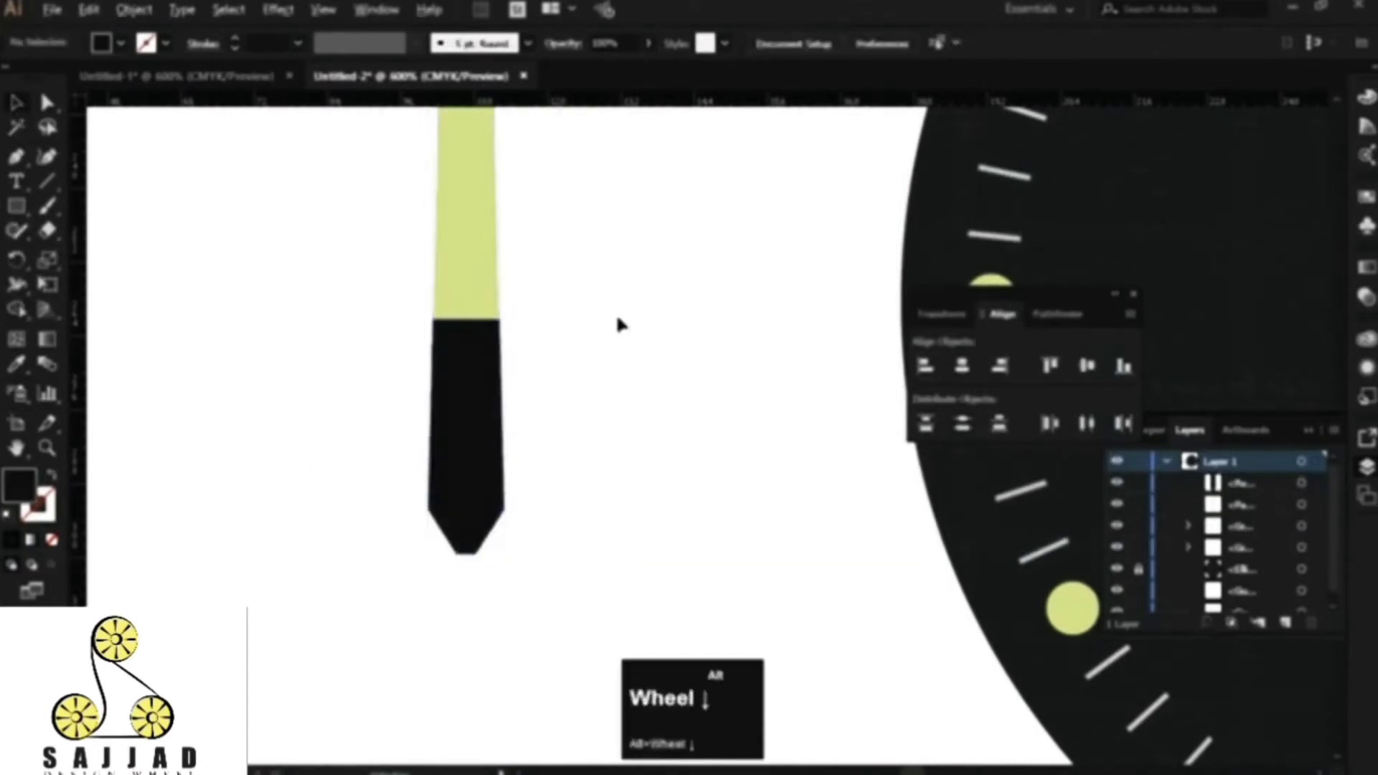
Step: Draw a narrow black rectangle inside the green part just above the black end and centre it horizontally on the hand
scroll(616, 312, "down", 3)
left_click_drag(636, 286, 640, 399)
scroll(565, 400, "up", 4)
key("space")
left_click_drag(563, 436, 506, 359)
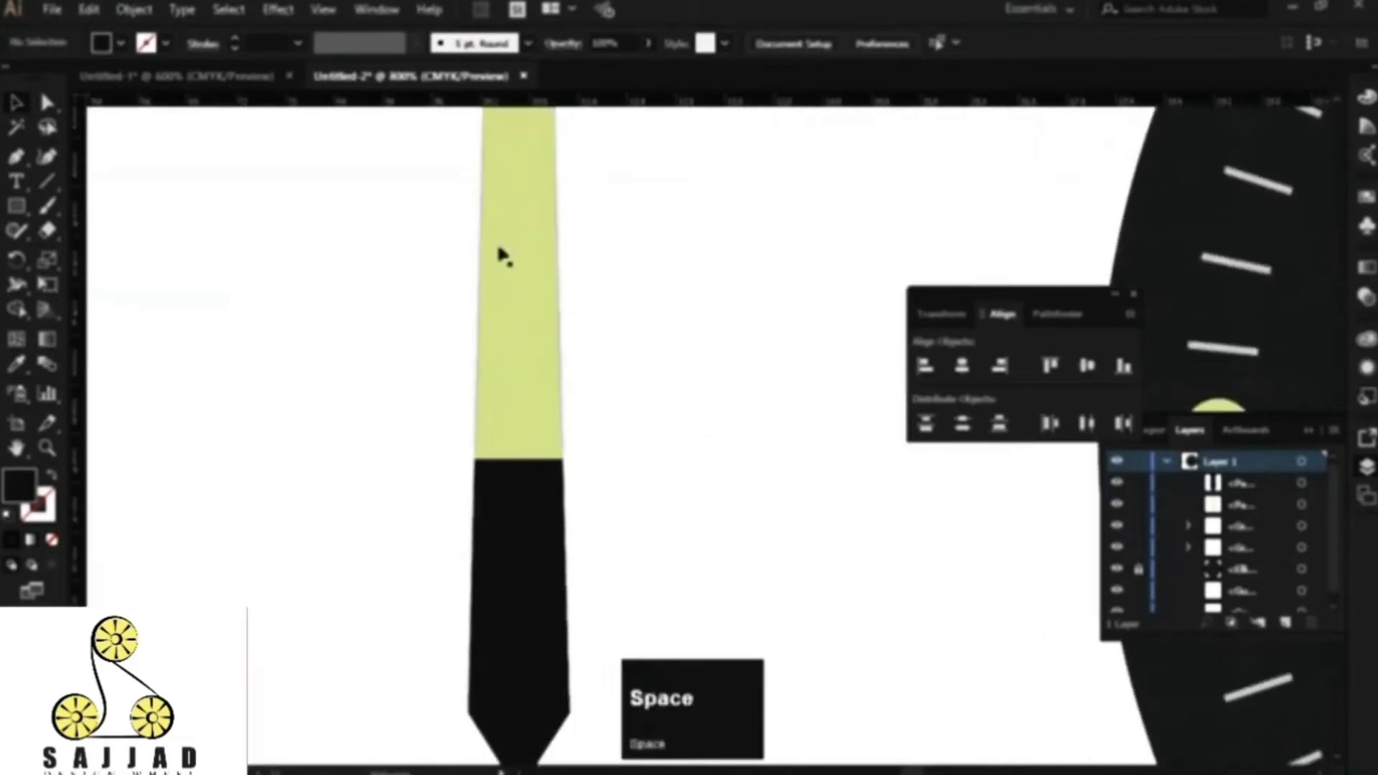
left_click(15, 208)
left_click_drag(491, 173, 550, 452)
left_click_drag(408, 215, 626, 327)
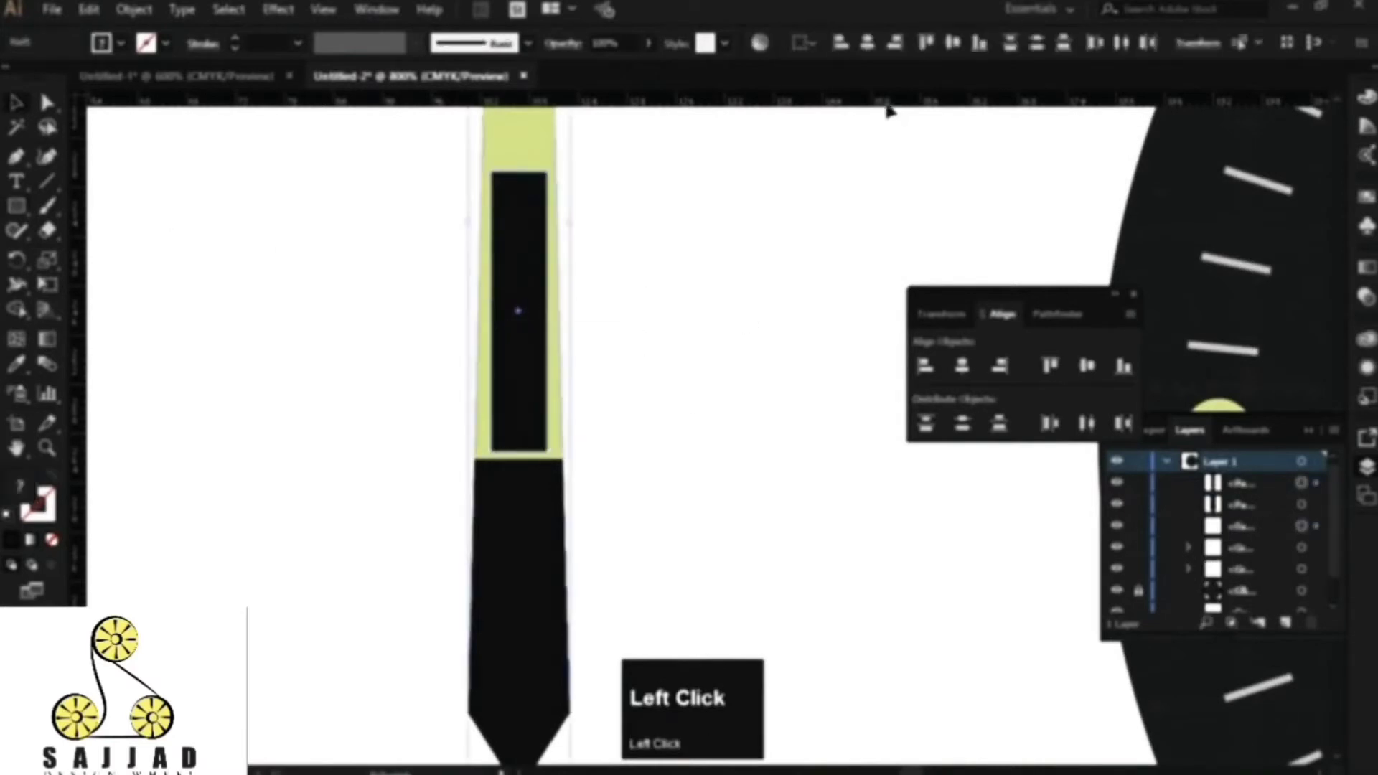
left_click(775, 242)
Step: Move the inner black rectangle's lower and upper corner points outward so its sides follow the hand's taper
scroll(621, 468, "up", 5)
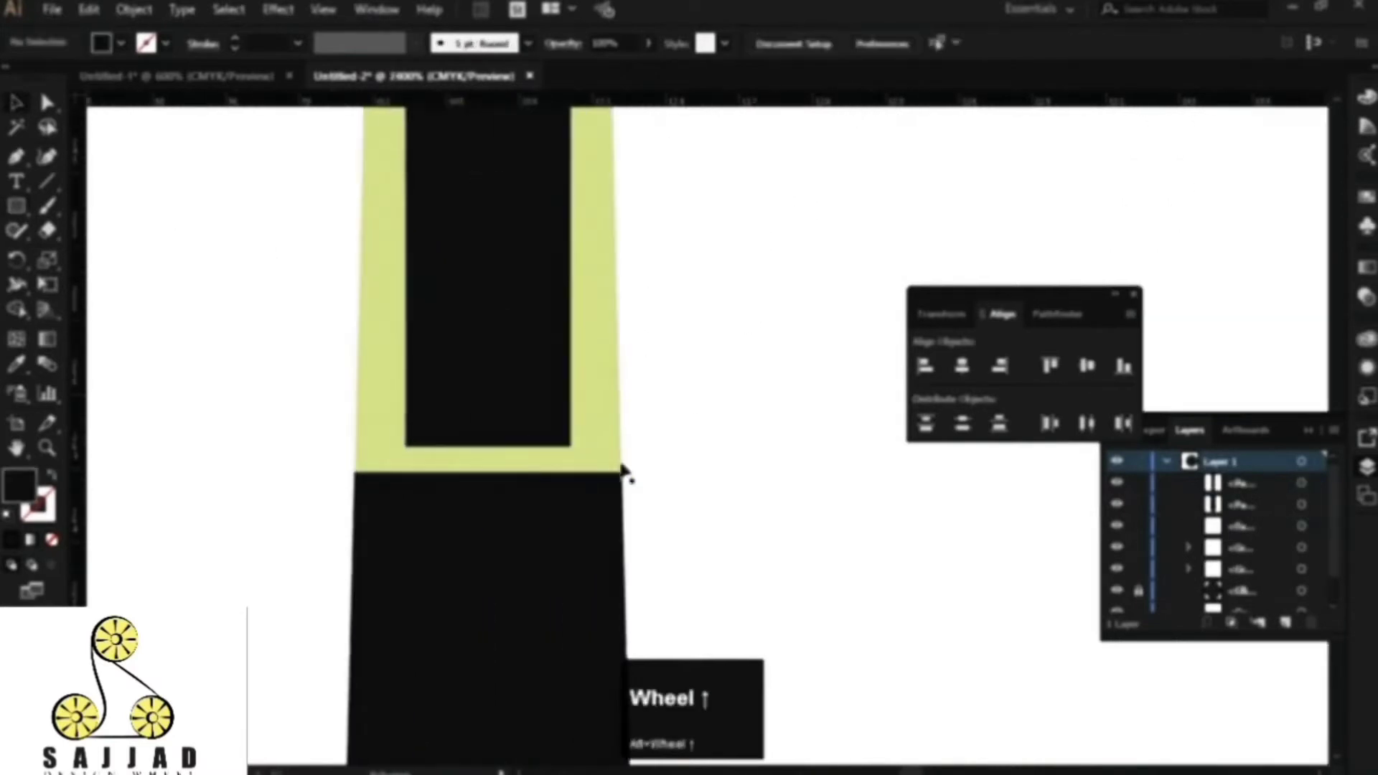
key("a")
left_click_drag(572, 449, 595, 449)
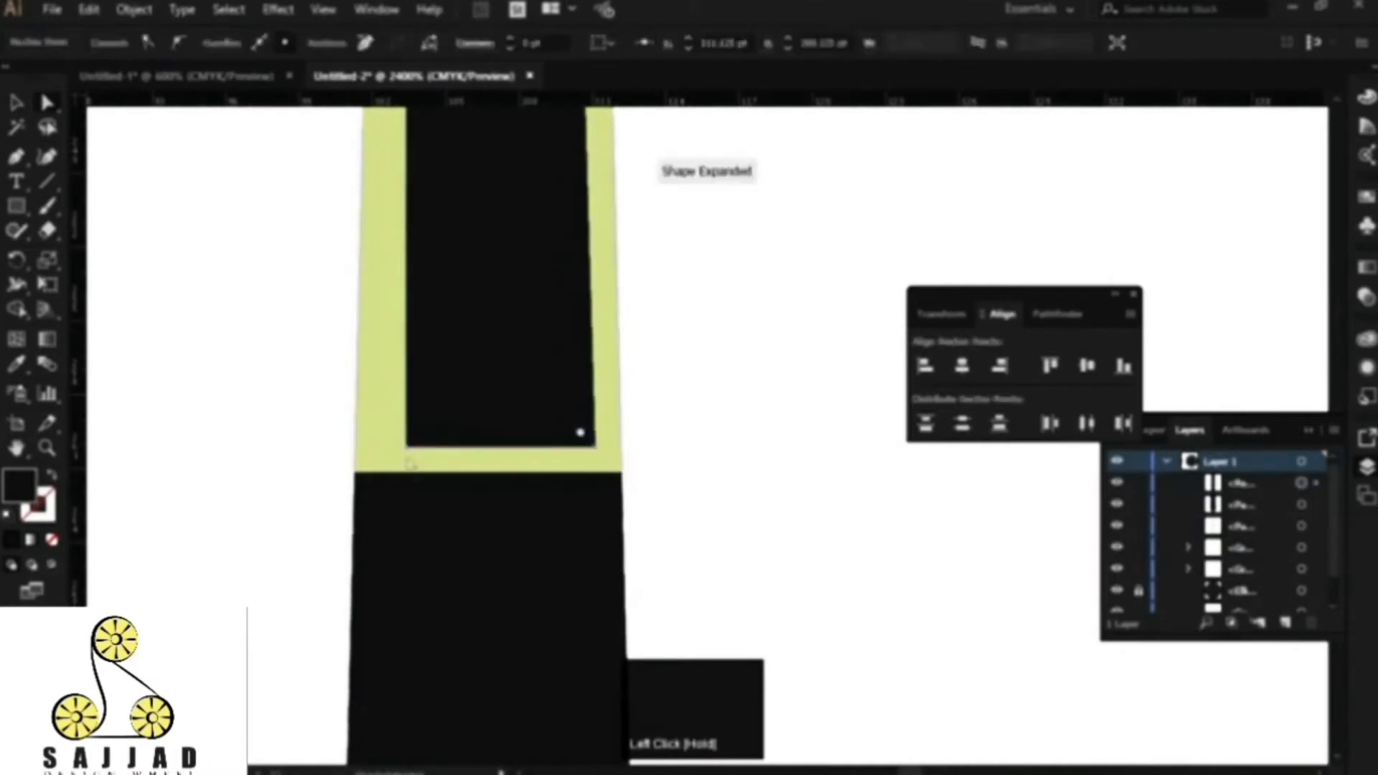
left_click_drag(407, 447, 380, 449)
scroll(541, 251, "down", 2)
left_click_drag(551, 197, 563, 432)
scroll(541, 197, "up", 2)
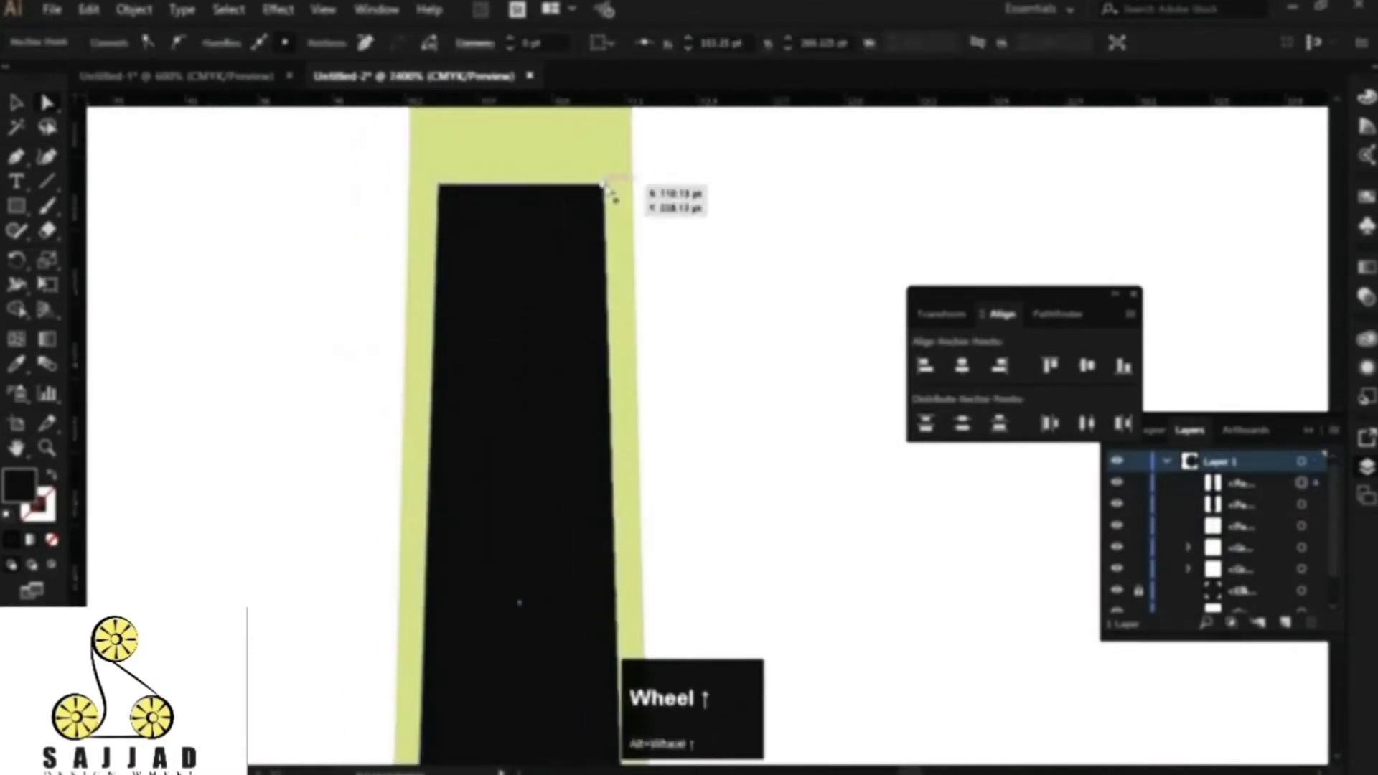
left_click_drag(604, 184, 615, 184)
left_click_drag(438, 185, 428, 185)
left_click(373, 215)
scroll(547, 238, "down", 1)
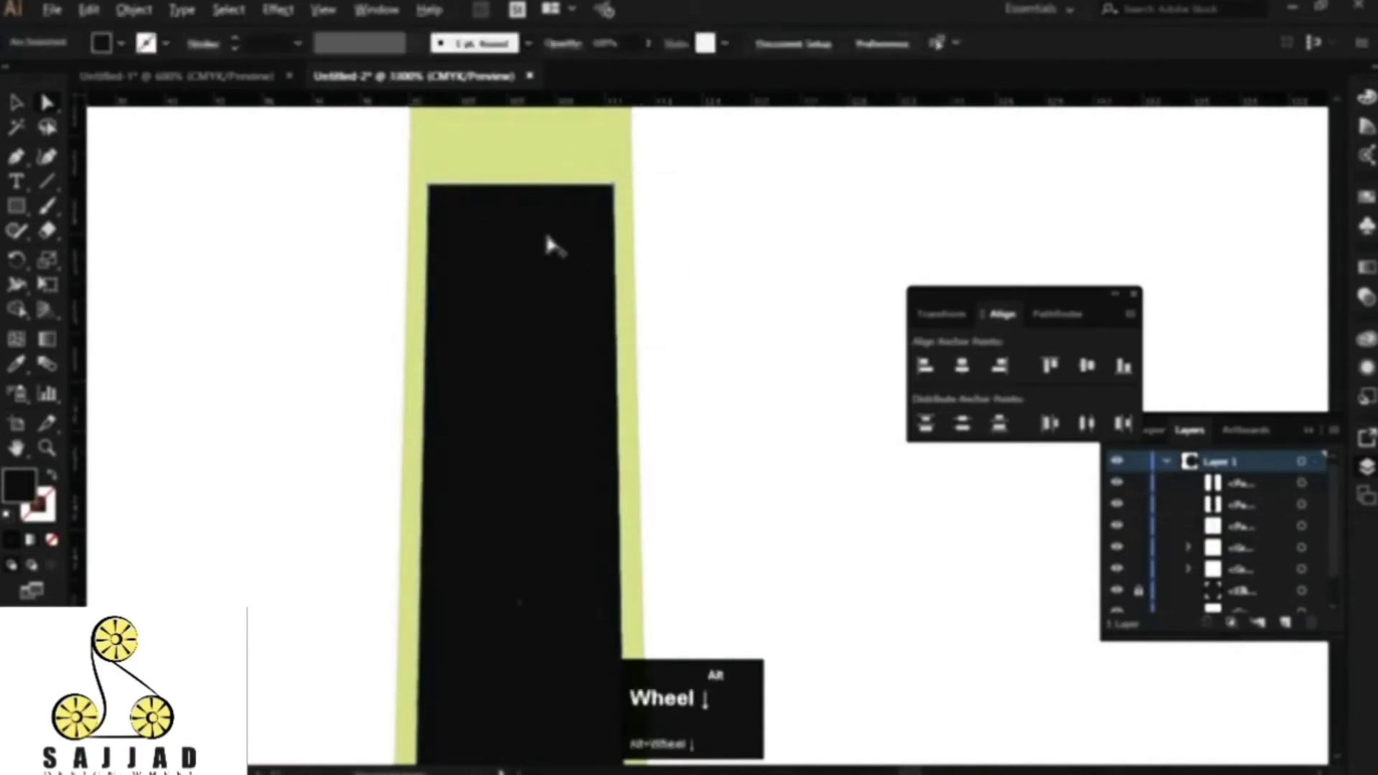
Step: Shorten the inner black shape from its upper edge and shift it slightly upward inside the hand
scroll(548, 237, "down", 4)
scroll(552, 260, "up", 5)
left_click_drag(552, 257, 531, 563)
left_click_drag(720, 566, 669, 155)
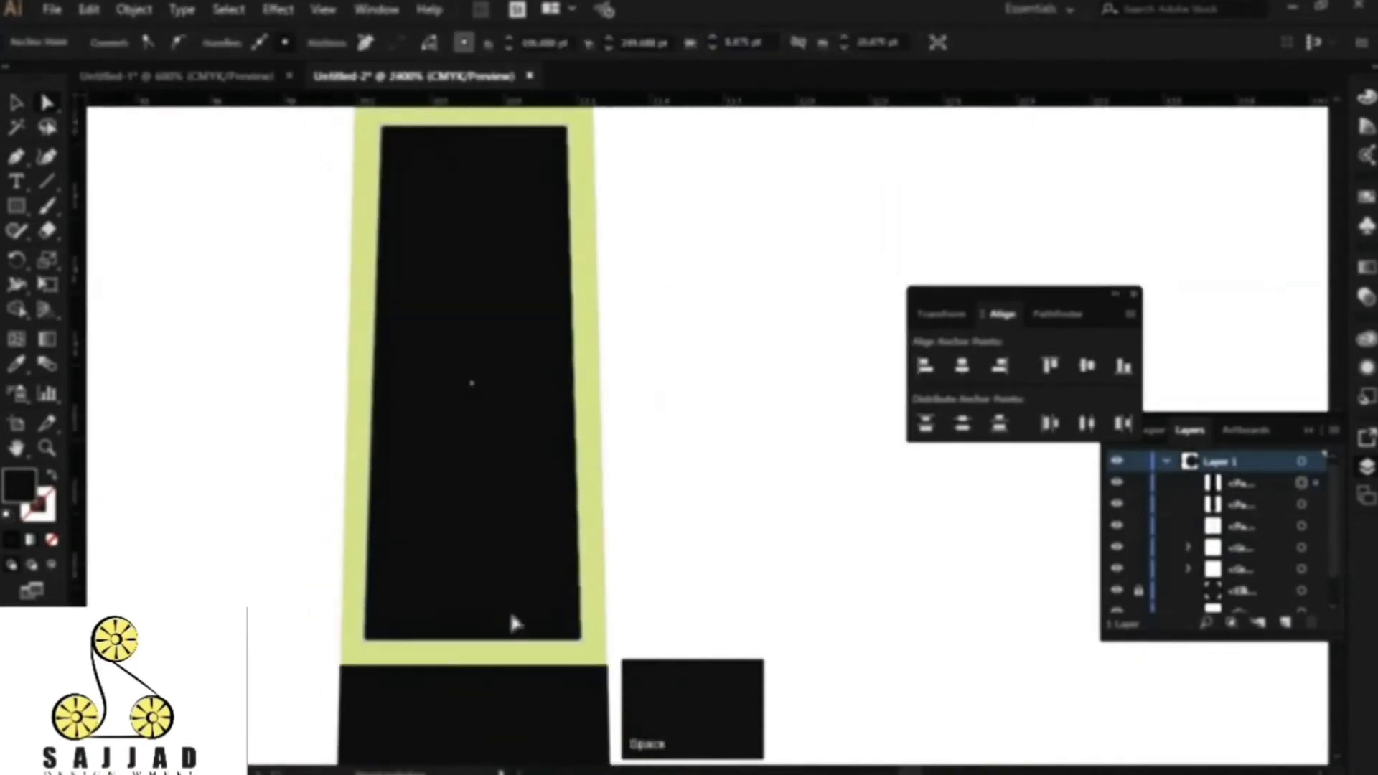
left_click_drag(495, 597, 528, 557)
scroll(678, 406, "down", 2)
left_click(748, 437)
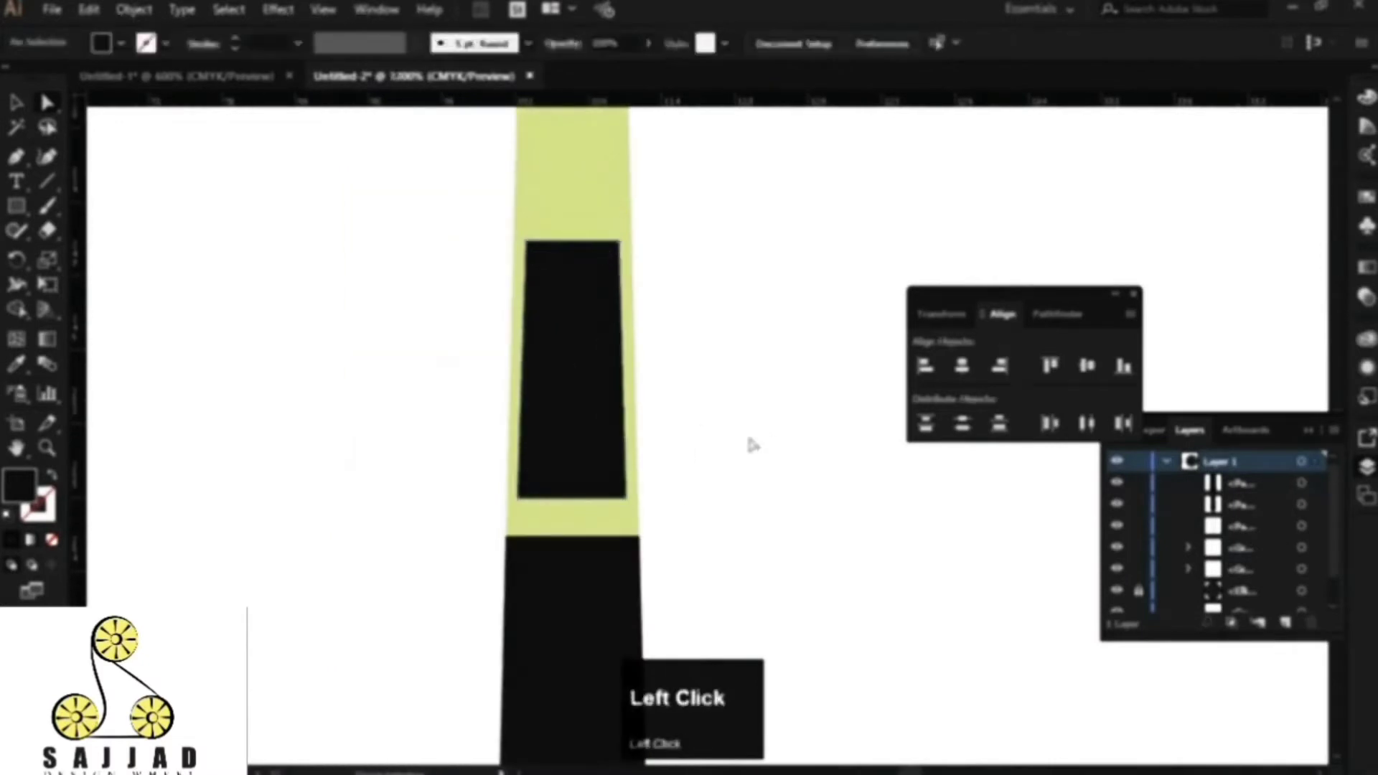
Step: Pull the lower corner points of the inner black shape slightly inward to even out the green border
scroll(749, 443, "down", 2)
left_click_drag(701, 387, 502, 439)
scroll(503, 459, "up", 5)
left_click_drag(783, 440, 775, 439)
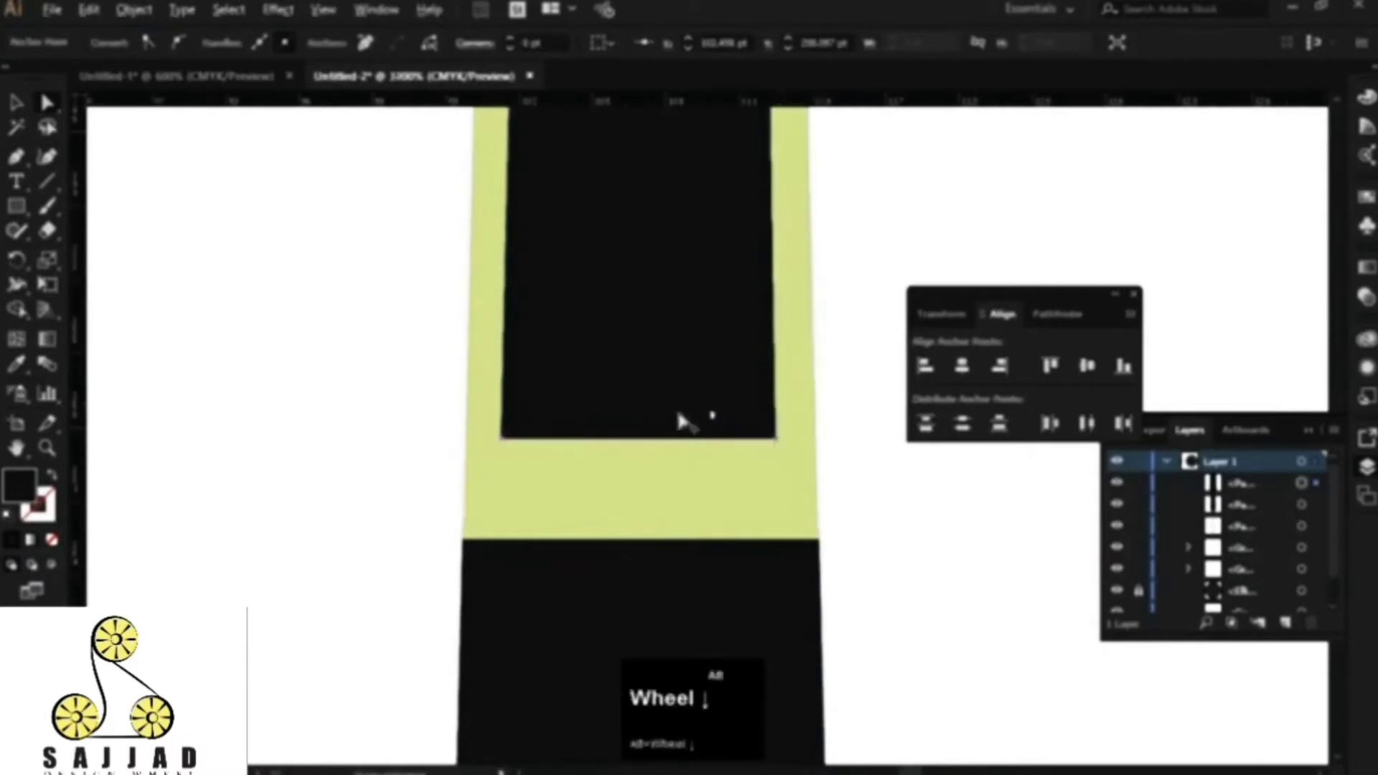
scroll(678, 415, "down", 5)
left_click_drag(725, 396, 625, 396)
Step: Cut the inner black shape out of the green hand with the Shape Builder tool to leave an open window
left_click_drag(658, 238, 515, 418)
left_click(17, 309)
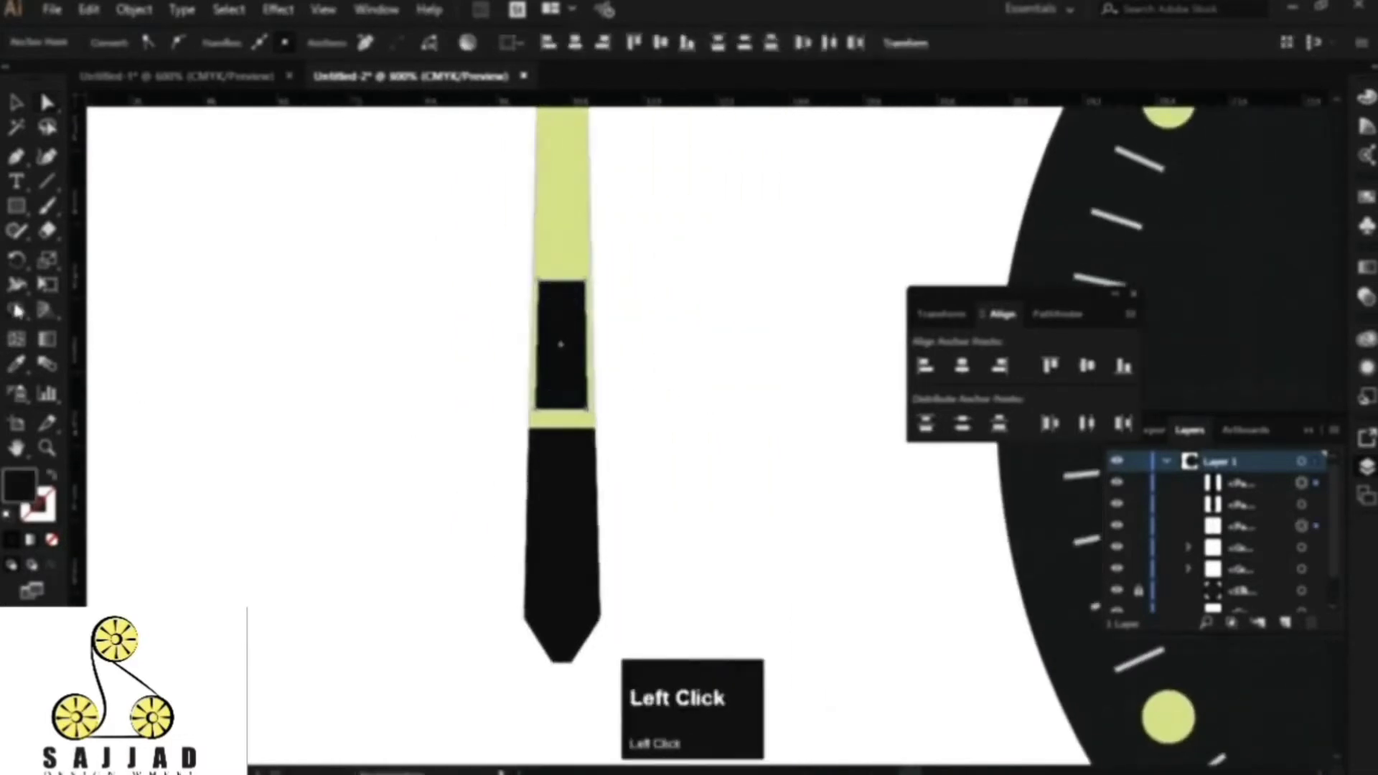
left_click(560, 344, "alt")
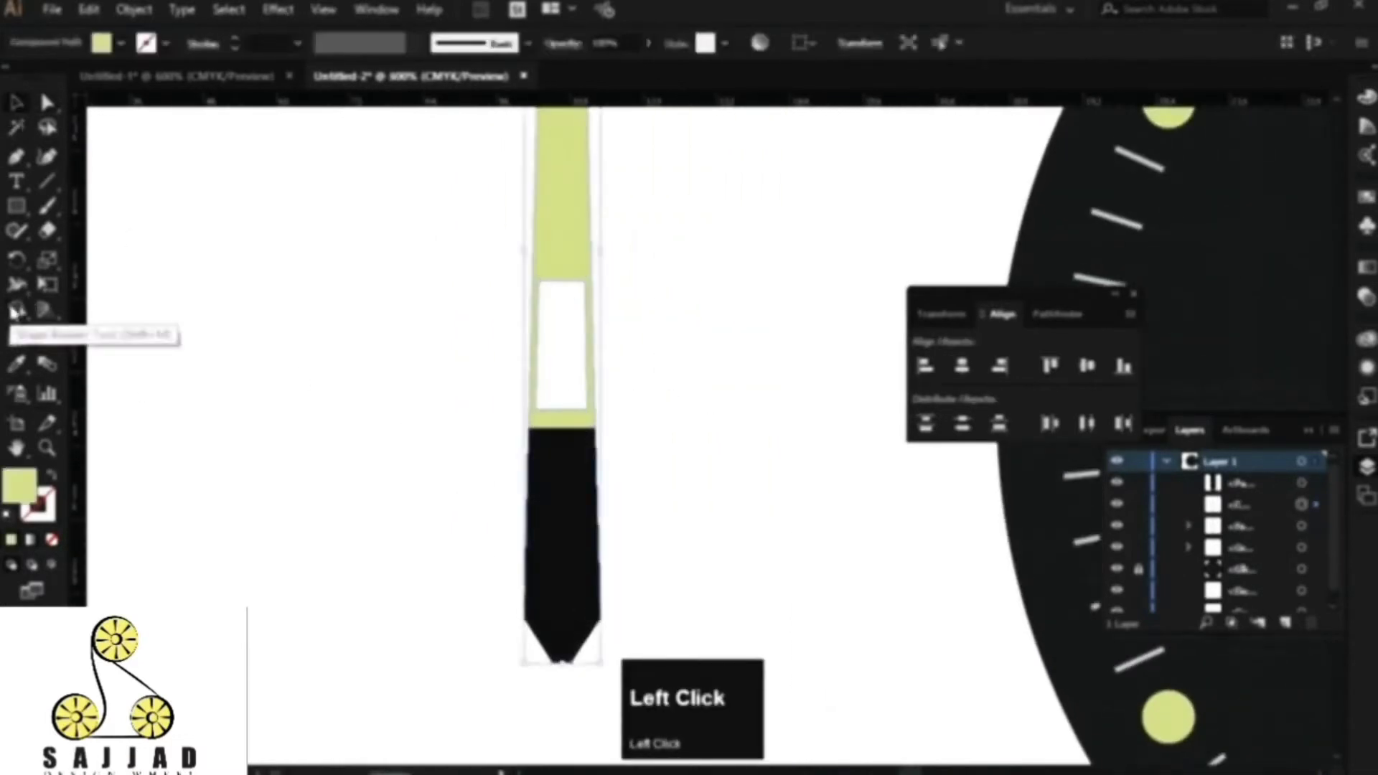
left_click(657, 385)
Step: Duplicate the complete hand and place the copy beside the original, level with it
scroll(658, 387, "down", 4)
left_click_drag(695, 409, 608, 399)
left_click(569, 399)
scroll(606, 325, "up", 1)
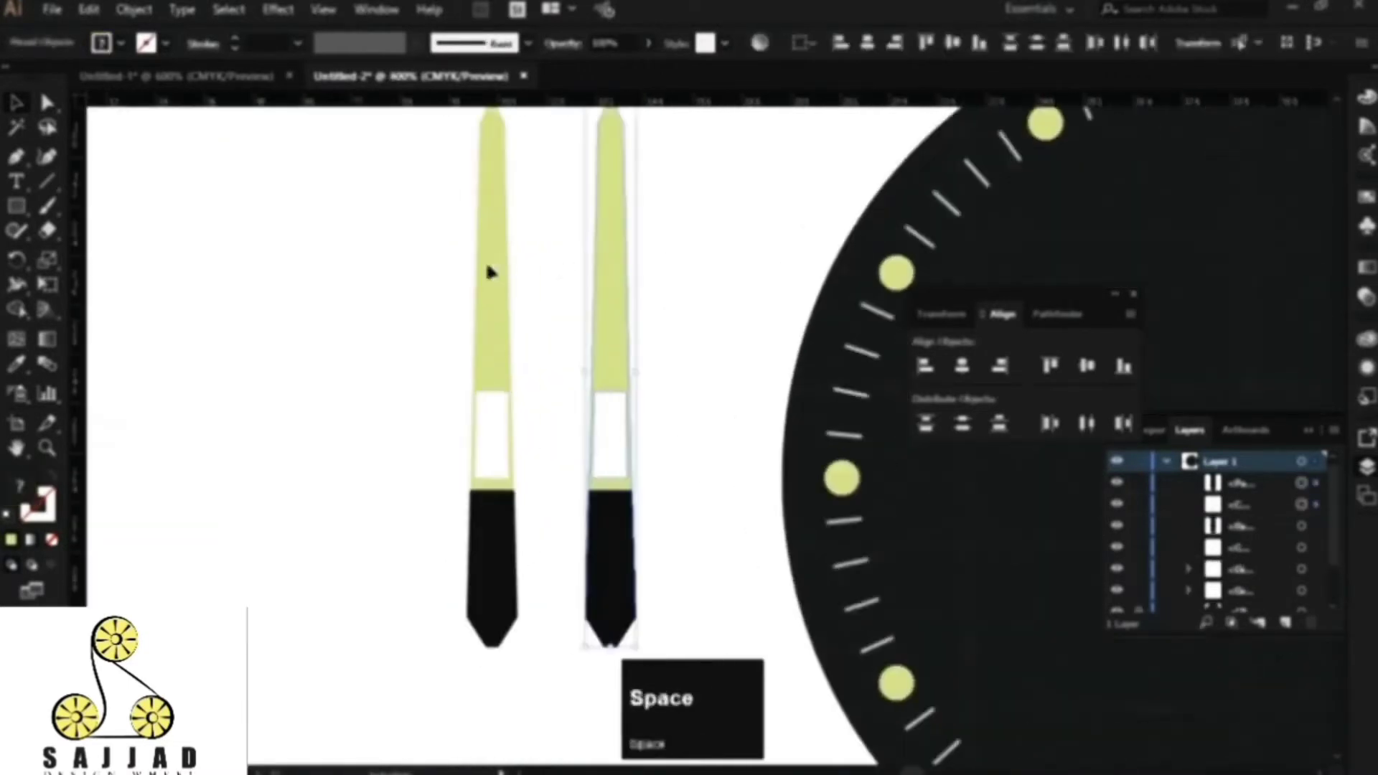
Step: Shorten the copied hand by moving its upper tip and shoulder points straight down together
left_click_drag(568, 243, 414, 283)
left_click_drag(456, 136, 453, 191)
key("ctrl+z")
left_click(562, 236)
key("a")
left_click_drag(416, 121, 517, 217)
left_click_drag(470, 165, 470, 239)
key("ctrl+z")
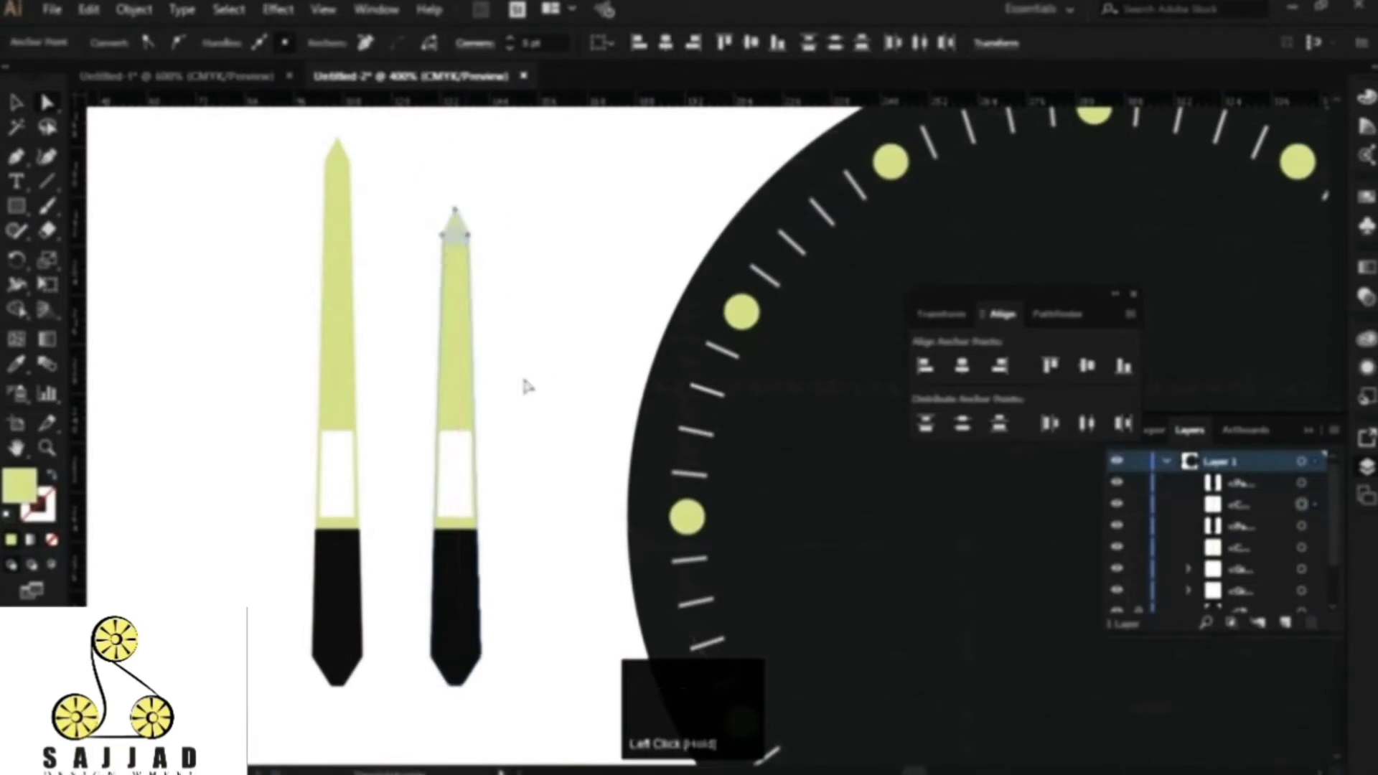
left_click(520, 369)
Step: Group the pieces of the long hand together, and do the same for the pieces of the short hand
key("v")
left_click(476, 563)
left_click_drag(524, 414, 440, 585)
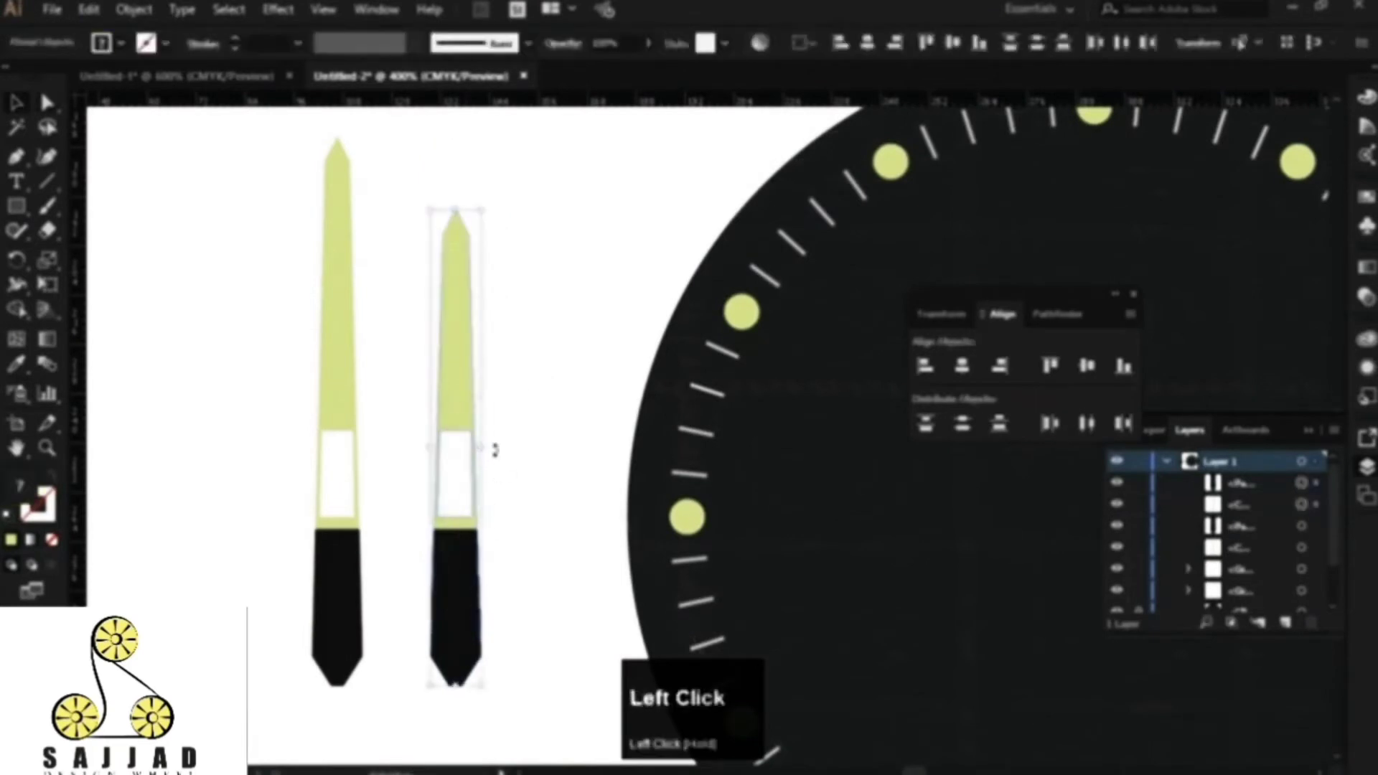
left_click(536, 428)
scroll(517, 351, "down", 5)
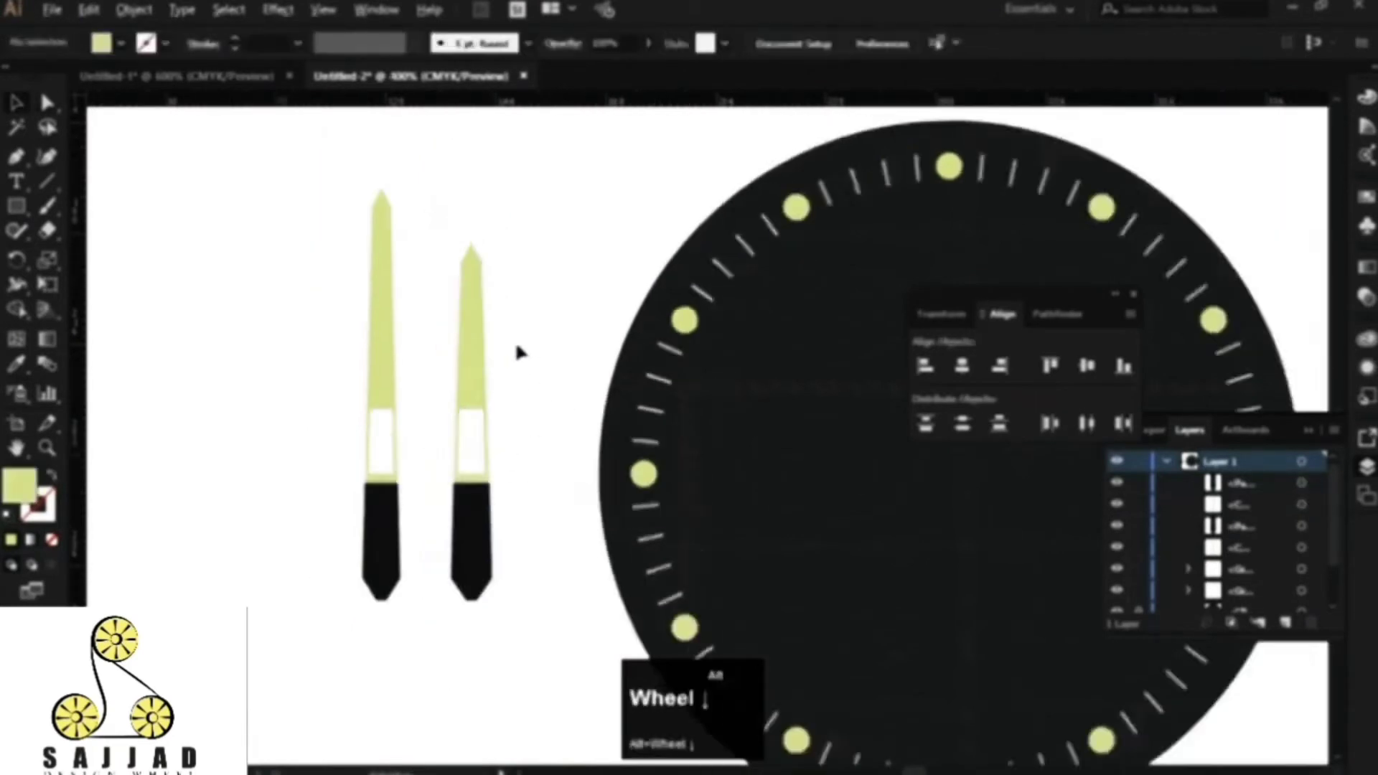
left_click(455, 451)
left_click_drag(429, 426, 467, 465)
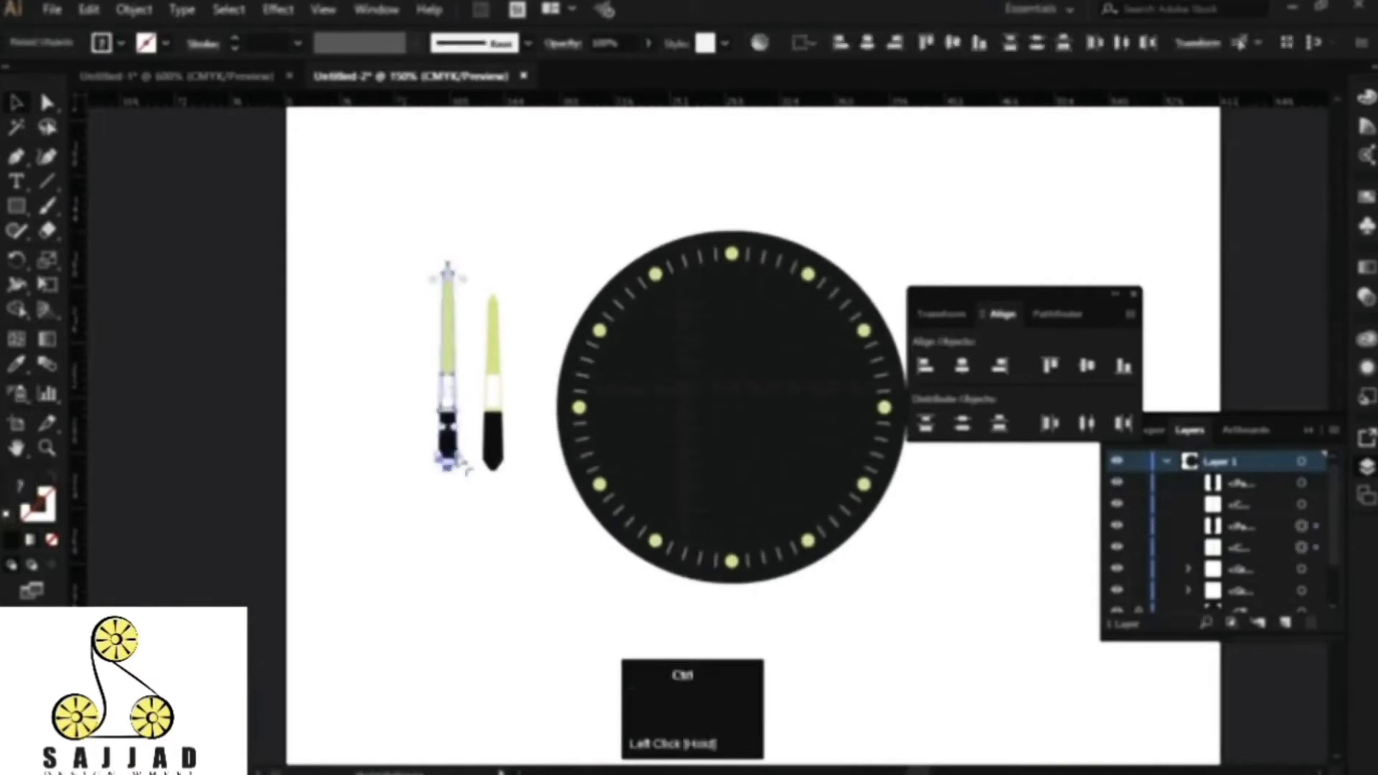
key("ctrl+g")
left_click_drag(532, 340, 467, 430)
key("ctrl+g")
Step: Tilt the long hand about 45° counterclockwise and the short hand about 45° clockwise, crossing their black bases
left_click(542, 519)
left_click(492, 445)
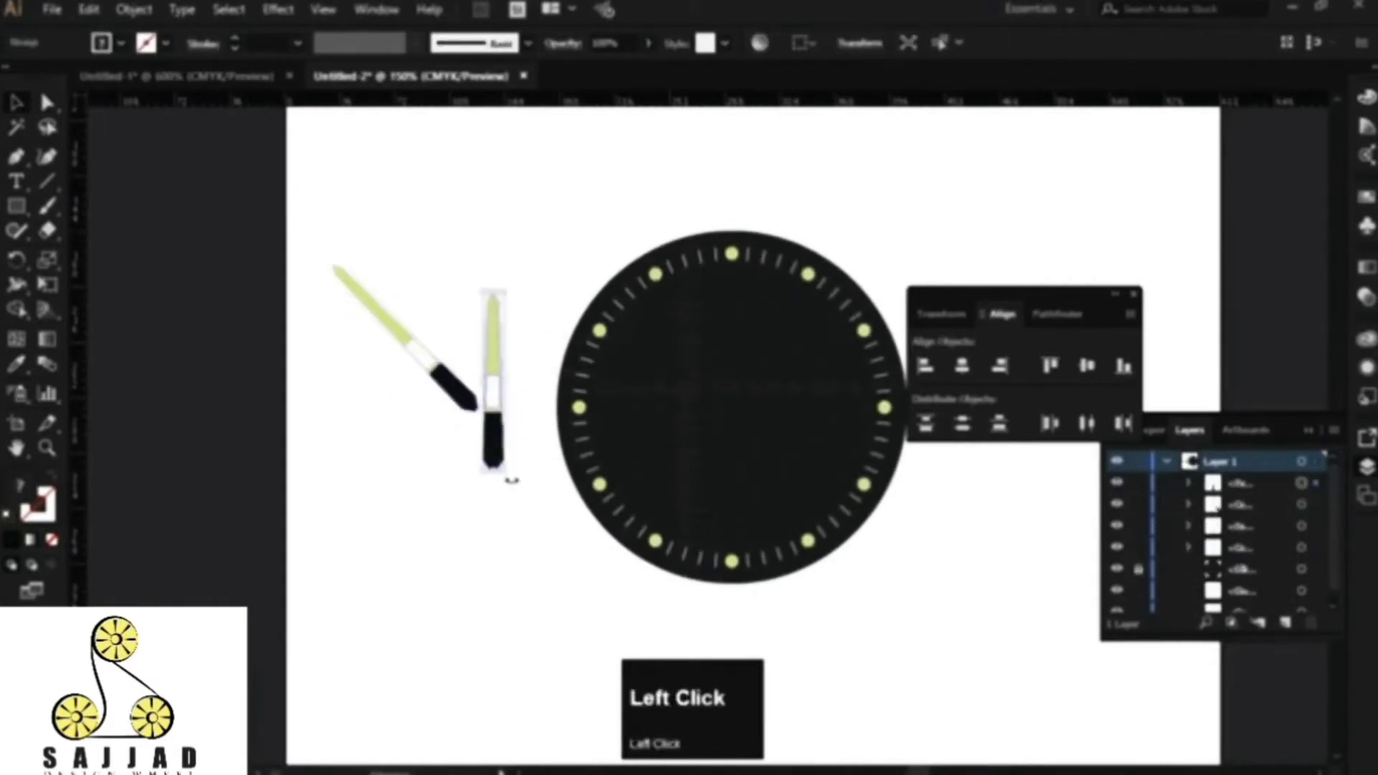
left_click_drag(512, 480, 455, 398)
left_click(460, 458)
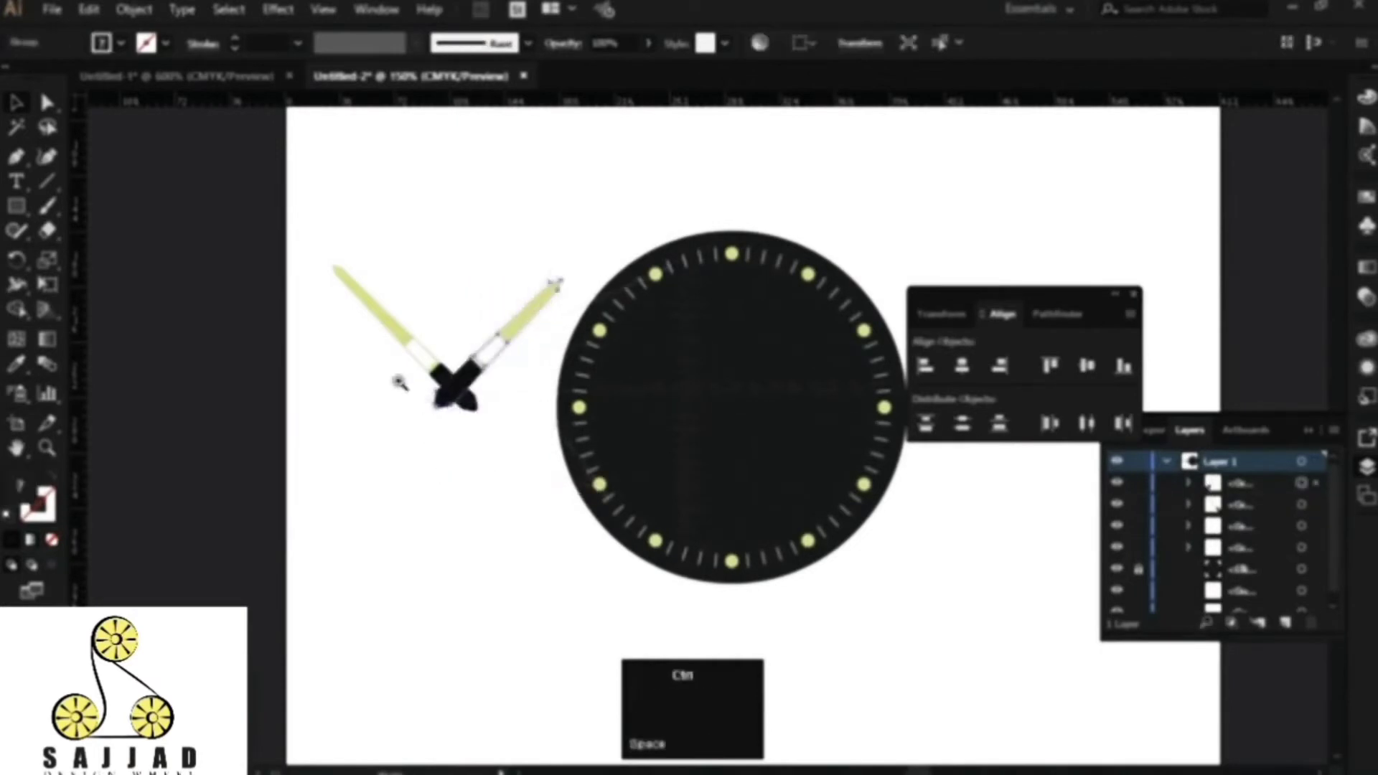
Step: Draw a small circle centred where the two hand bases cross and fill it with pure black
left_click_drag(410, 346, 569, 475)
left_click_drag(599, 375, 587, 420)
left_click_drag(20, 212, 95, 280)
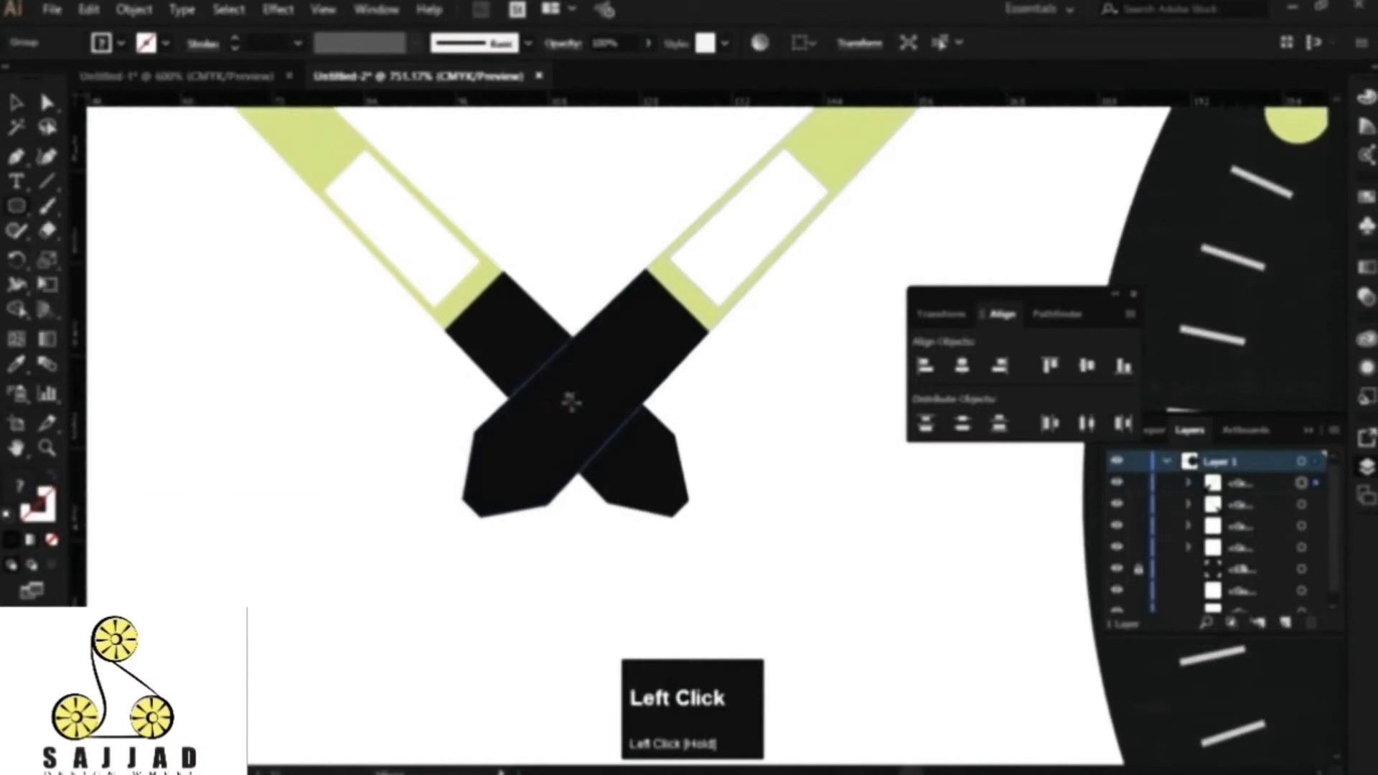
left_click_drag(573, 406, 603, 432)
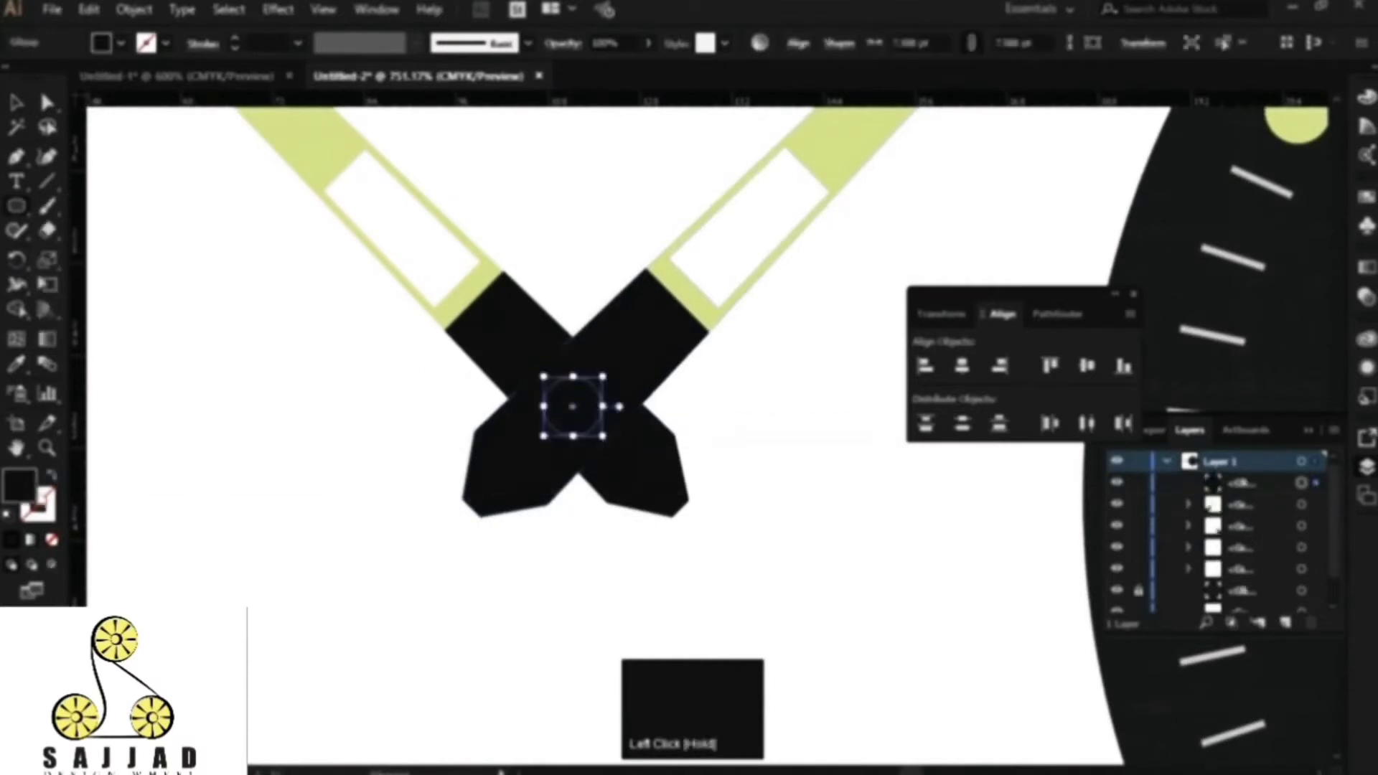
double_click(10, 491)
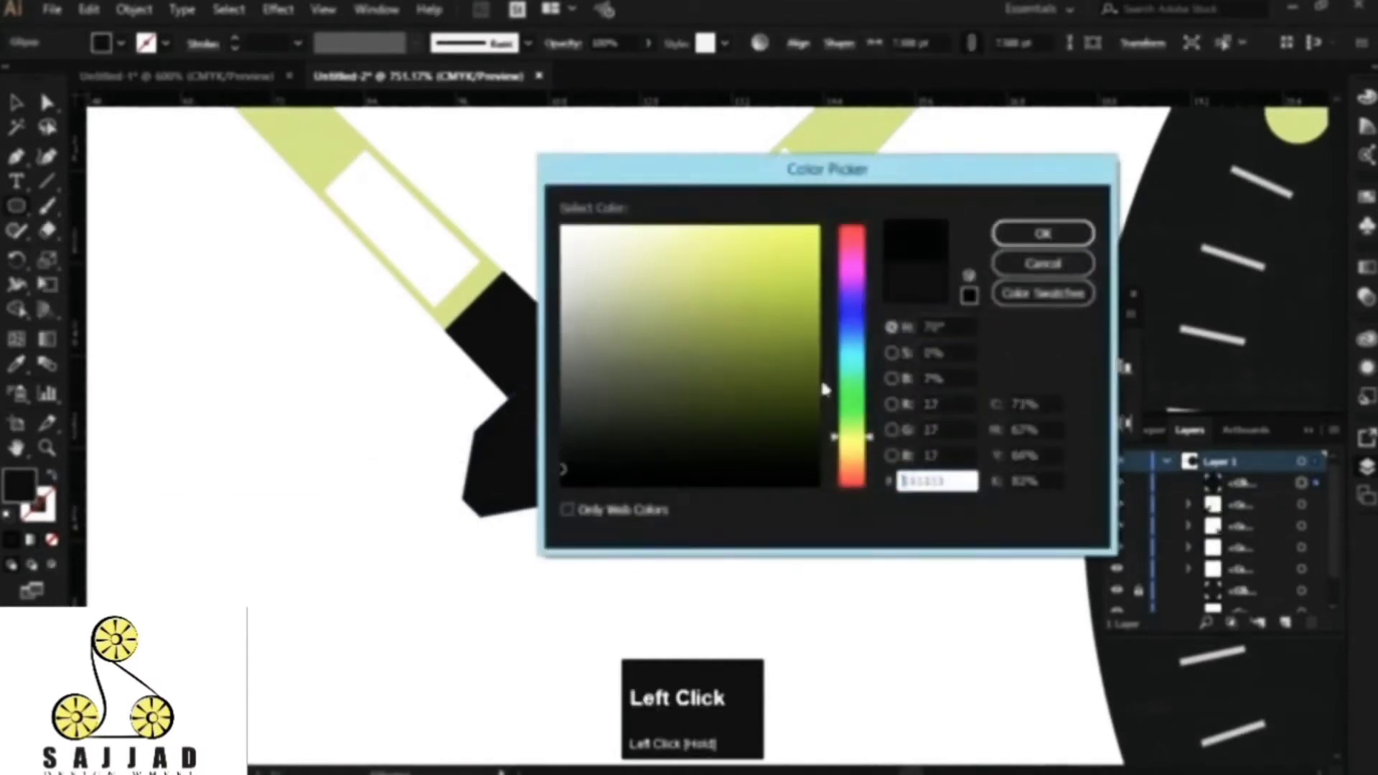
left_click(1043, 230)
Step: Recolour the black base shapes of both hands dark grey
left_click(649, 336)
left_click(614, 477, "shift")
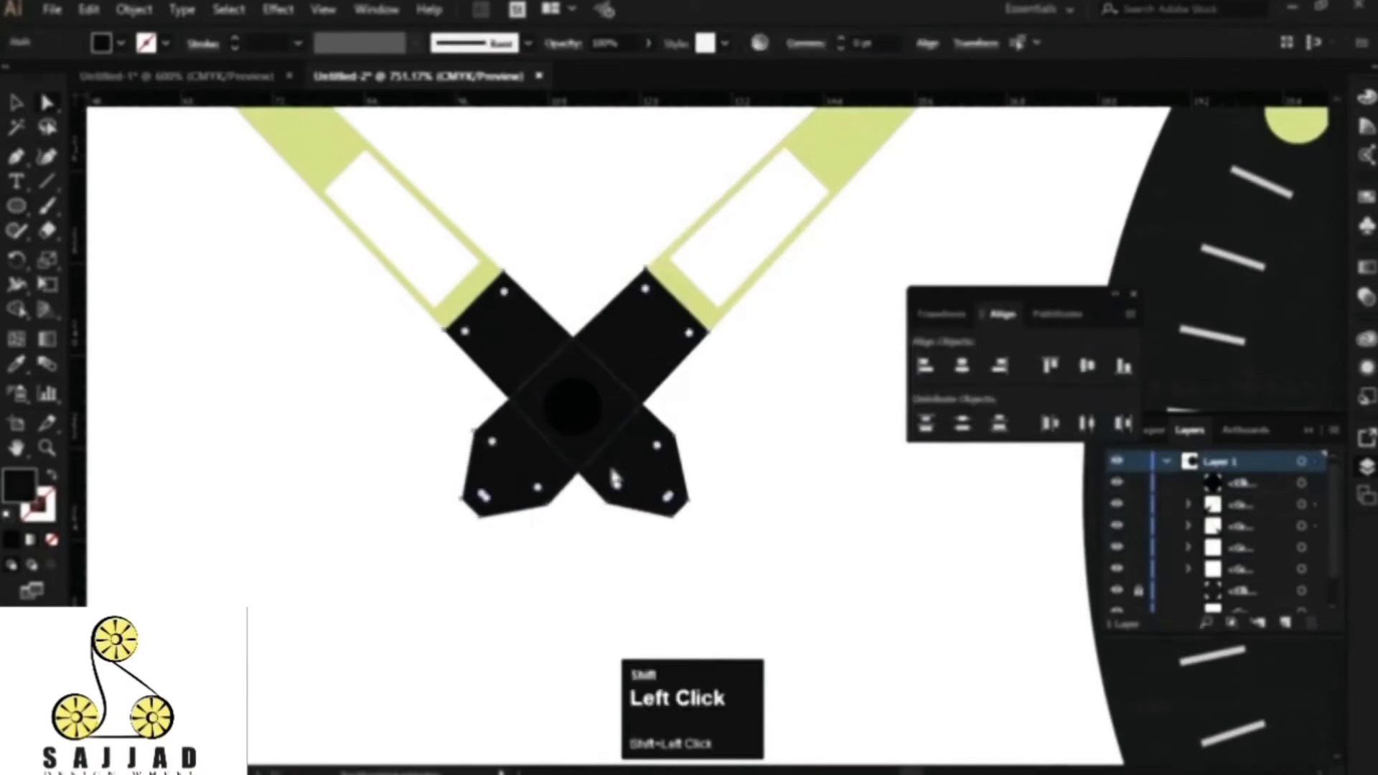
double_click(12, 491)
left_click(560, 381)
left_click(1043, 231)
Step: Move both hands together with their centre circle onto the black dial
scroll(537, 368, "down", 5)
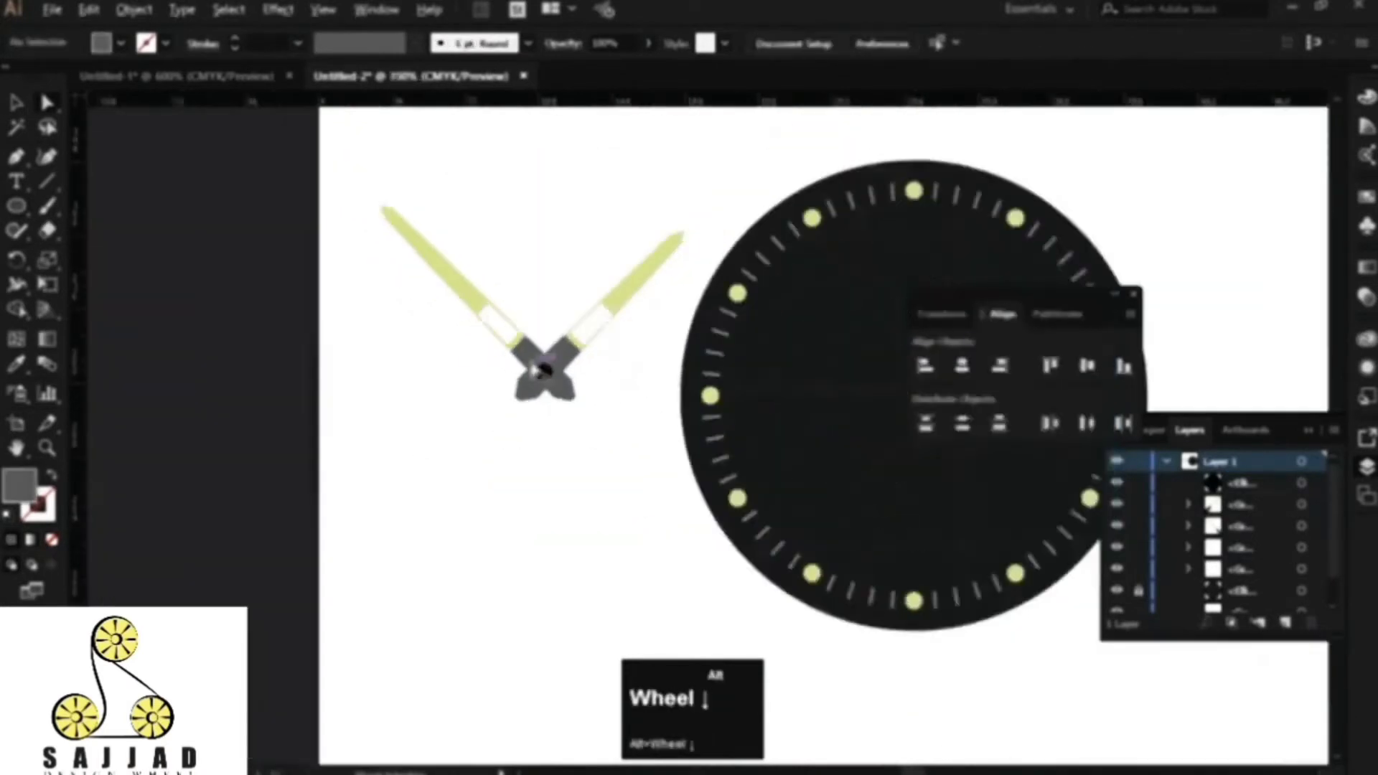
scroll(537, 368, "down", 2)
left_click(415, 206)
key("a")
left_click(623, 285)
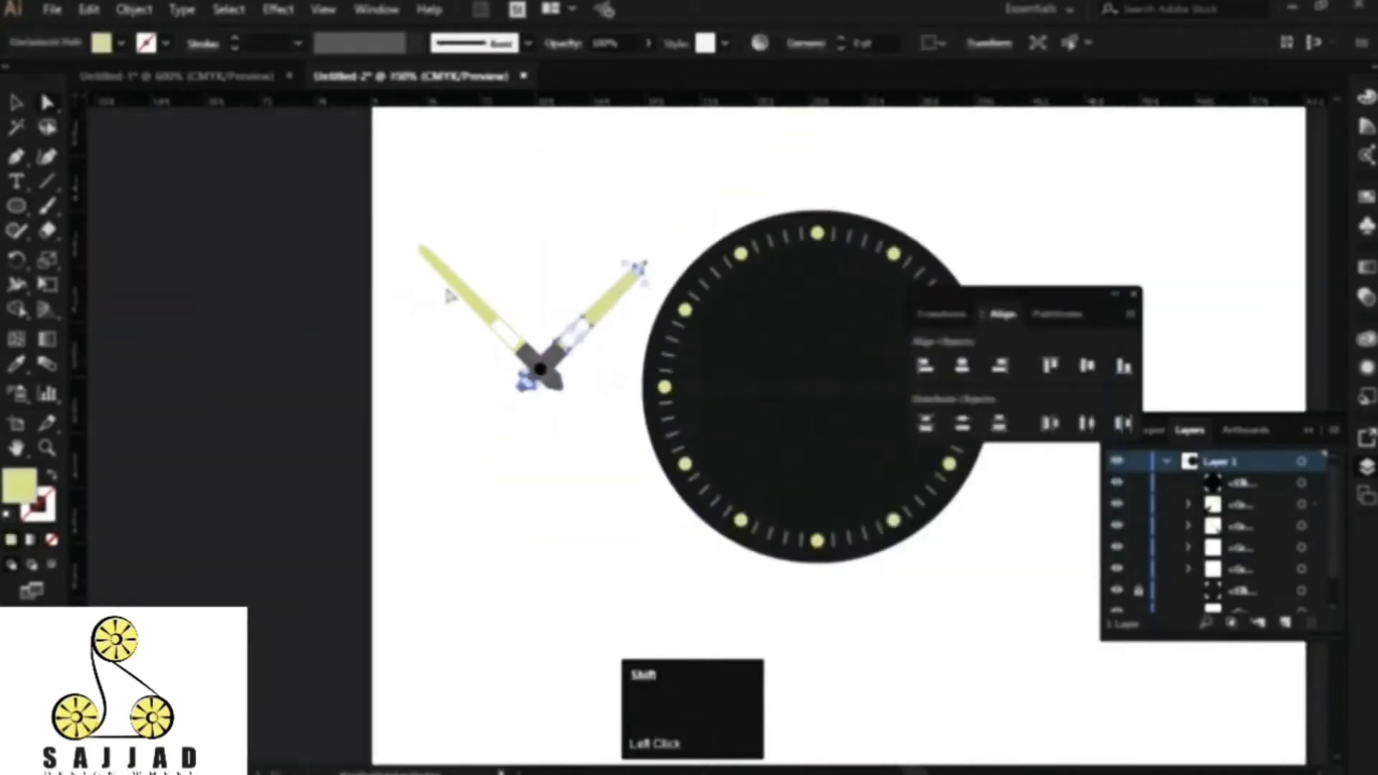
left_click(15, 102)
left_click_drag(442, 222, 608, 401)
key("Tab")
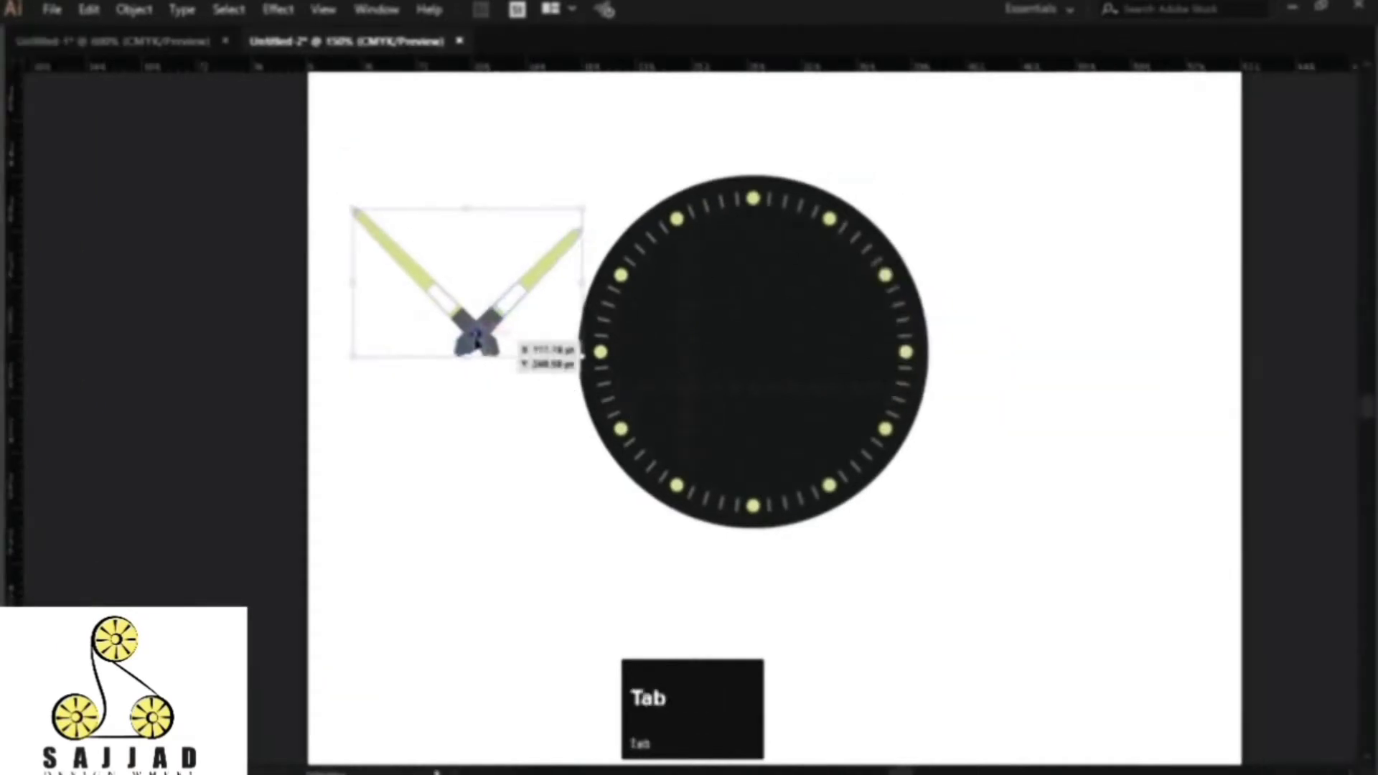
left_click_drag(477, 337, 726, 316)
Step: Scale the hands and centre circle down together so their tips sit inside the minute ticks
scroll(756, 358, "up", 6)
scroll(721, 348, "down", 6)
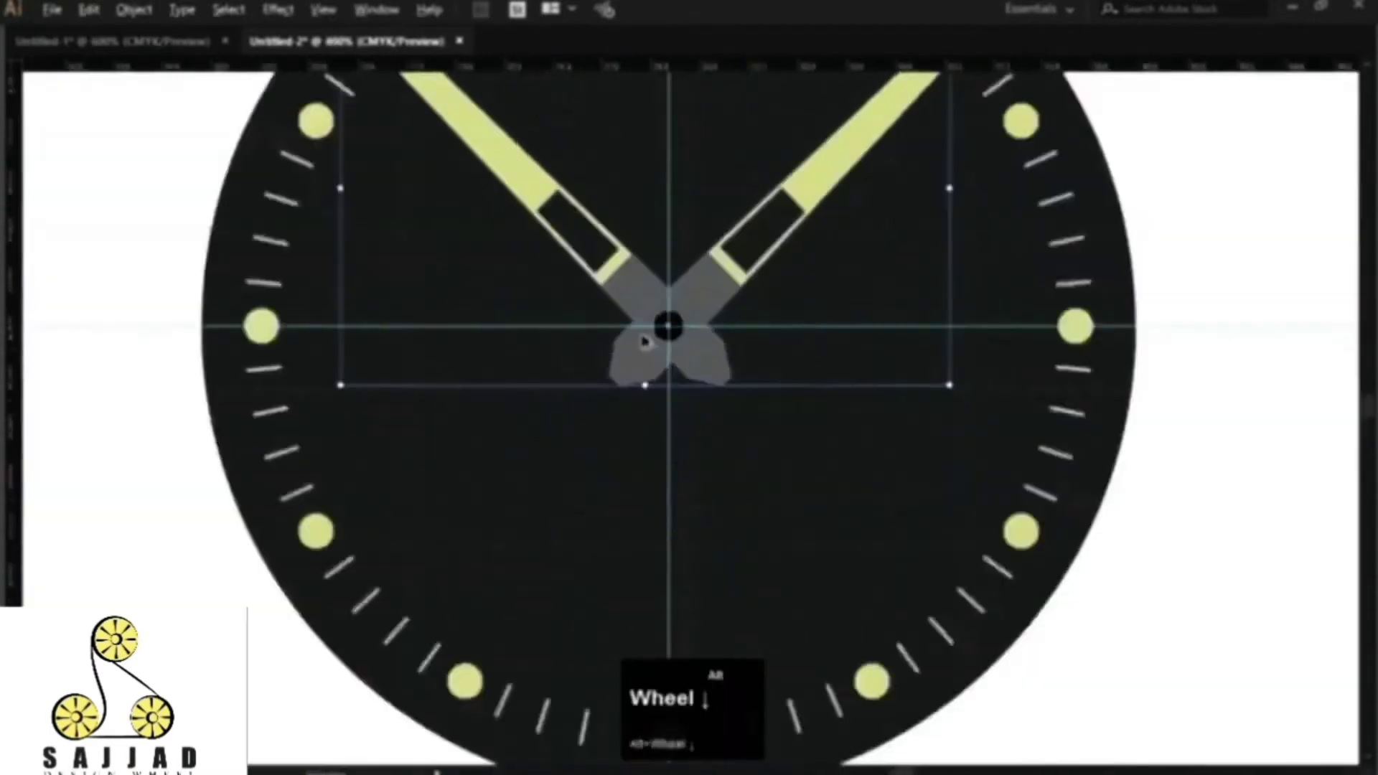
left_click_drag(507, 170, 530, 190)
key("ctrl+z")
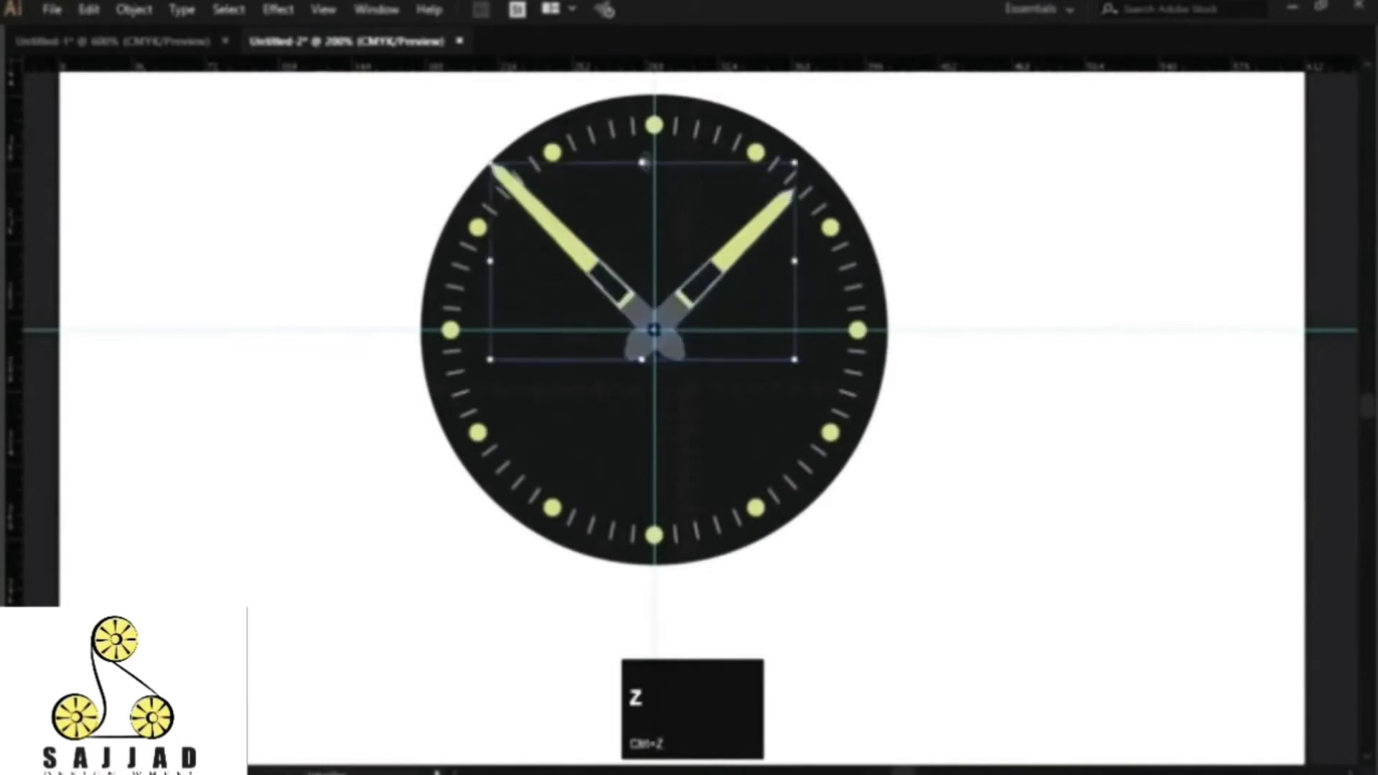
left_click_drag(642, 163, 647, 269)
Step: Position the hands so their black centre circle sits exactly on the intersection of the dial's guides
scroll(644, 328, "up", 5)
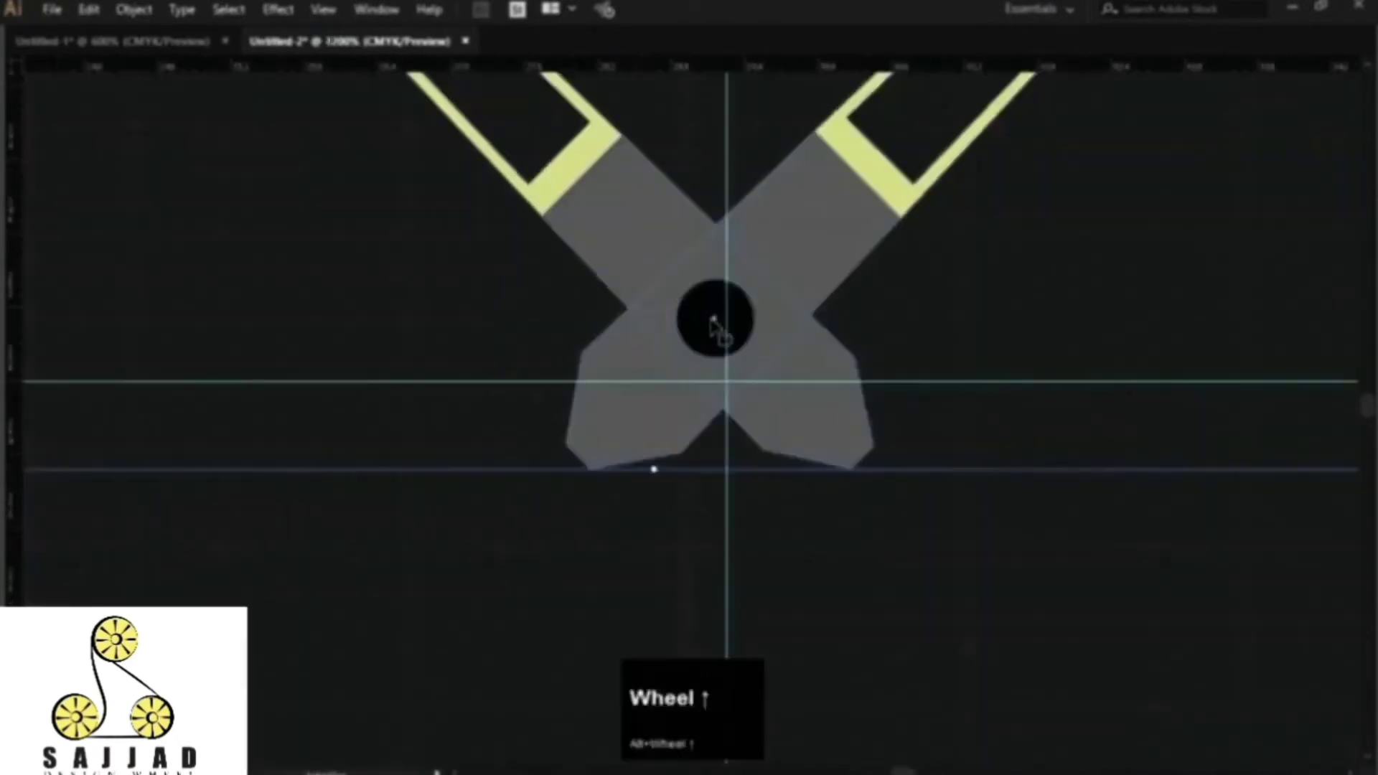
left_click_drag(713, 321, 729, 384)
scroll(724, 383, "up", 6)
key("space")
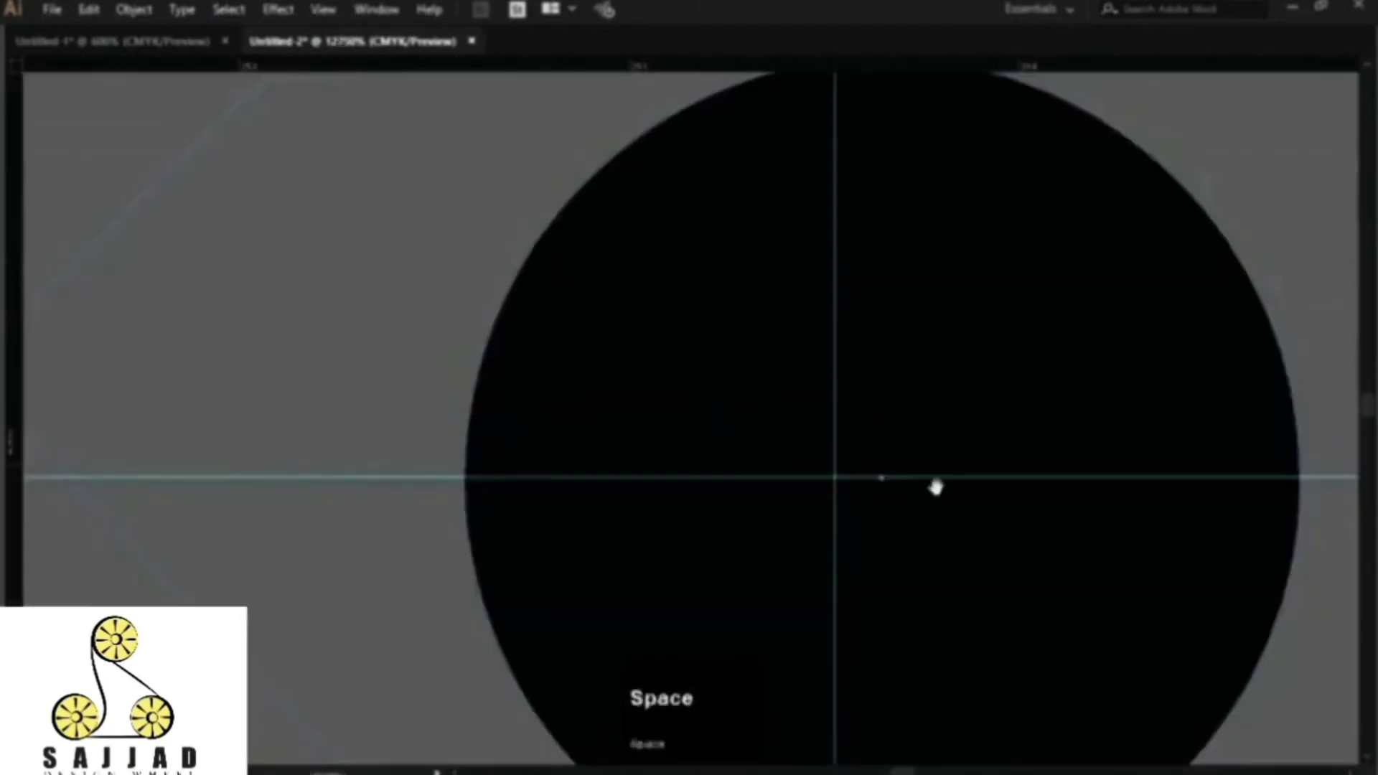
left_click_drag(936, 487, 678, 352)
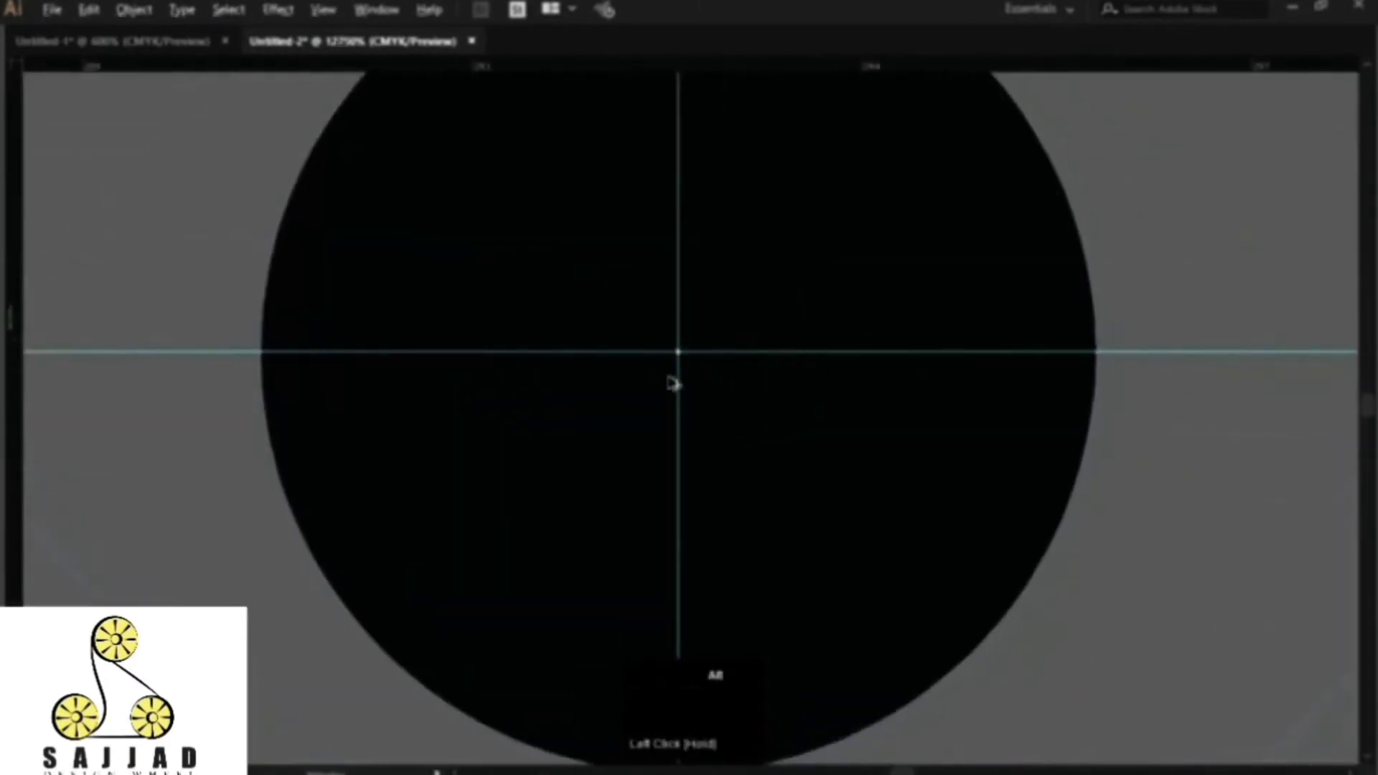
scroll(673, 382, "down", 10)
Step: Recolour the yellow-green parts of both hands light grey
left_click(917, 279)
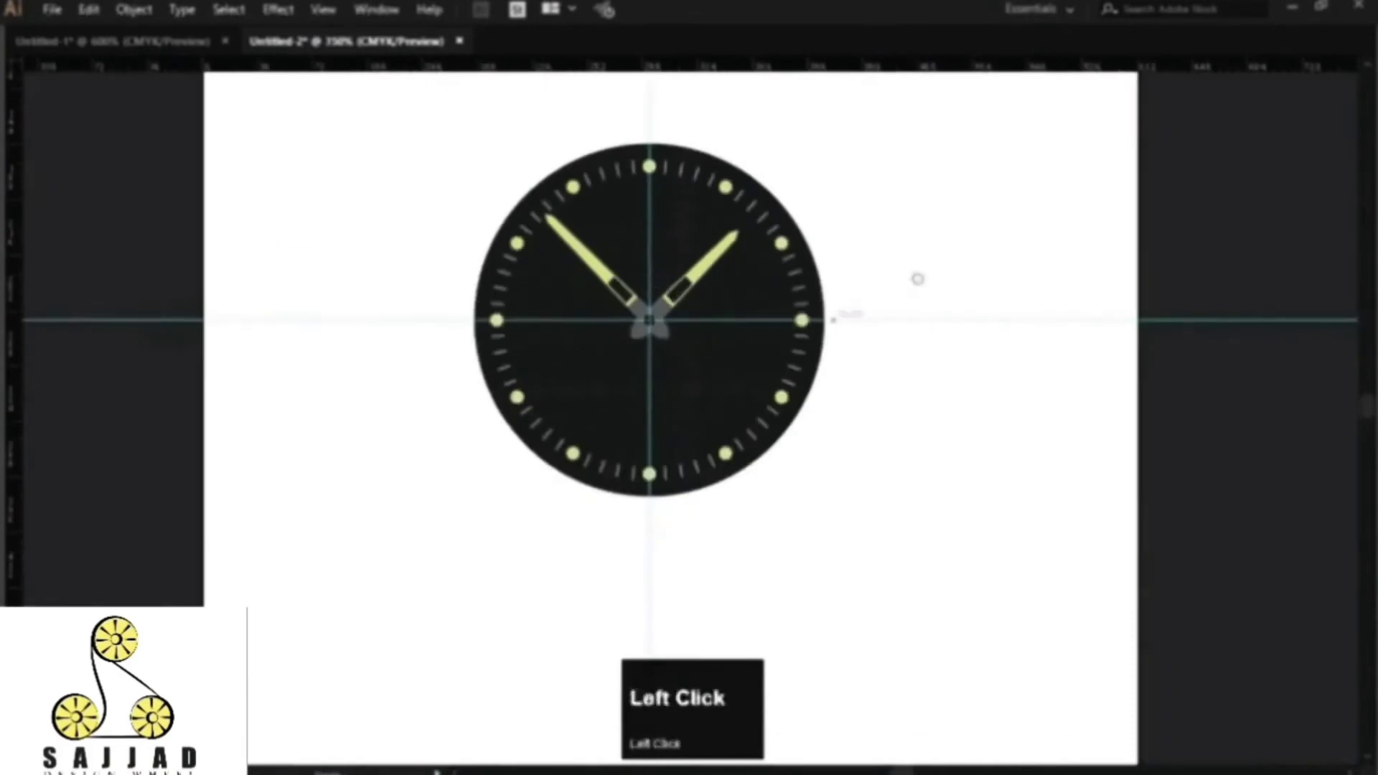
left_click_drag(918, 279, 914, 265)
left_click(673, 242)
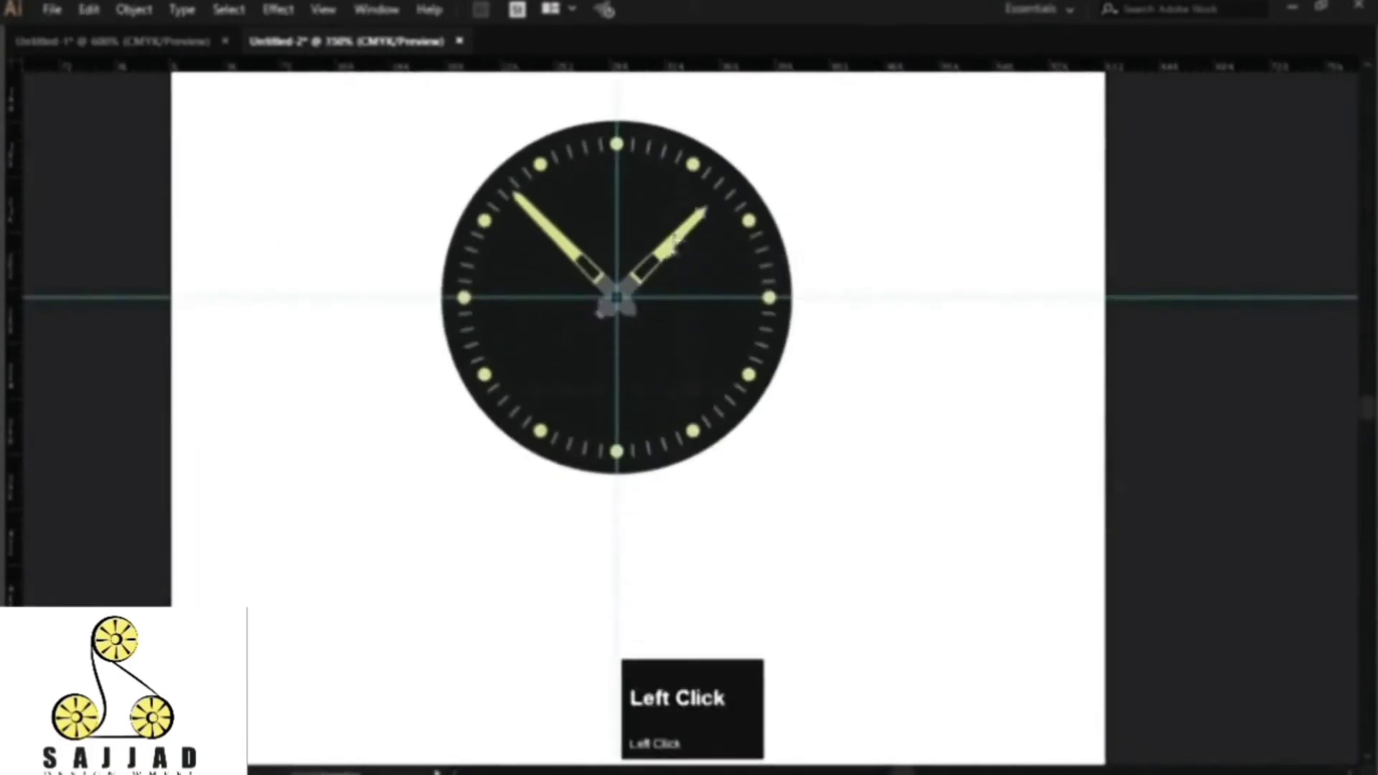
key("Tab")
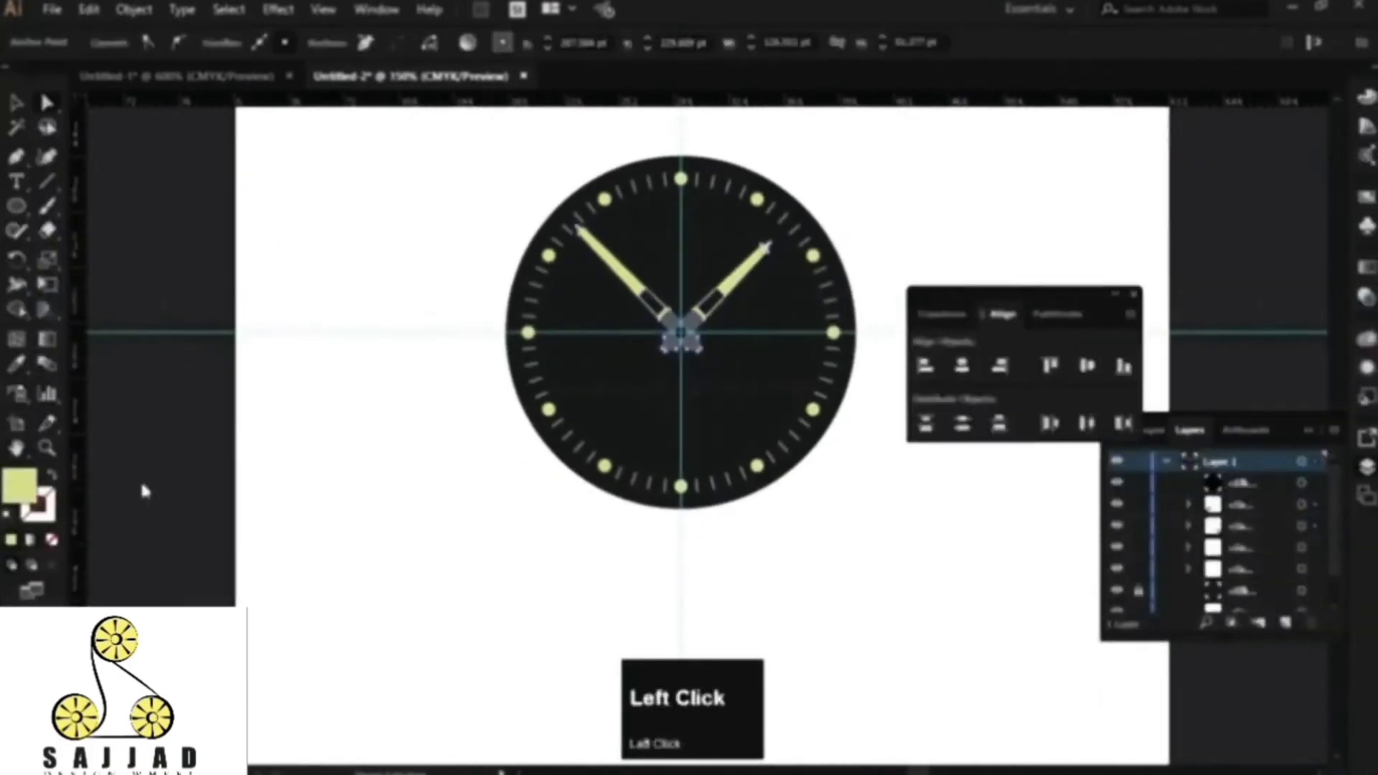
double_click(19, 485)
left_click_drag(692, 271, 563, 285)
left_click(1039, 241)
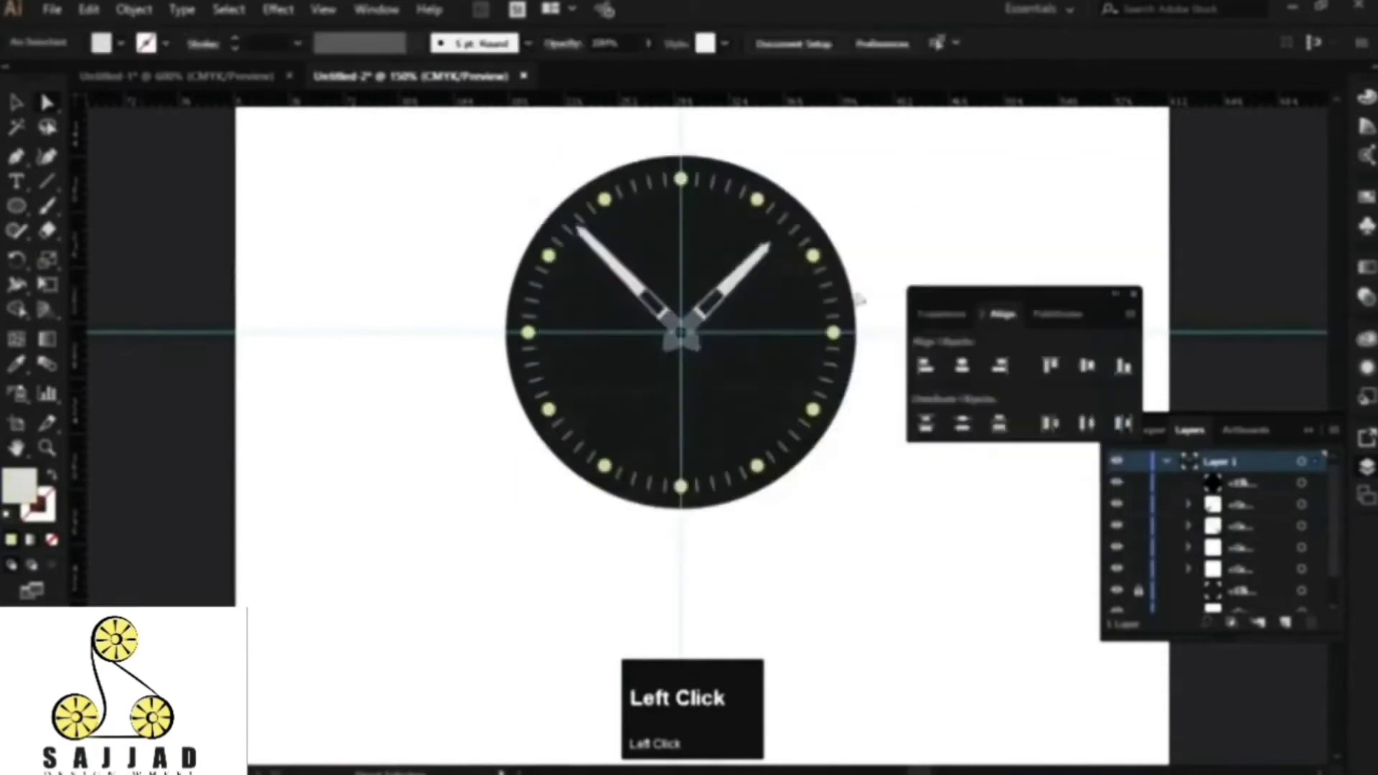
Step: Draw a tall, very narrow light grey rectangle on the white area beside the dial as the second hand
scroll(698, 328, "up", 4)
scroll(693, 329, "down", 4)
left_click(865, 247)
left_click_drag(826, 330, 765, 328)
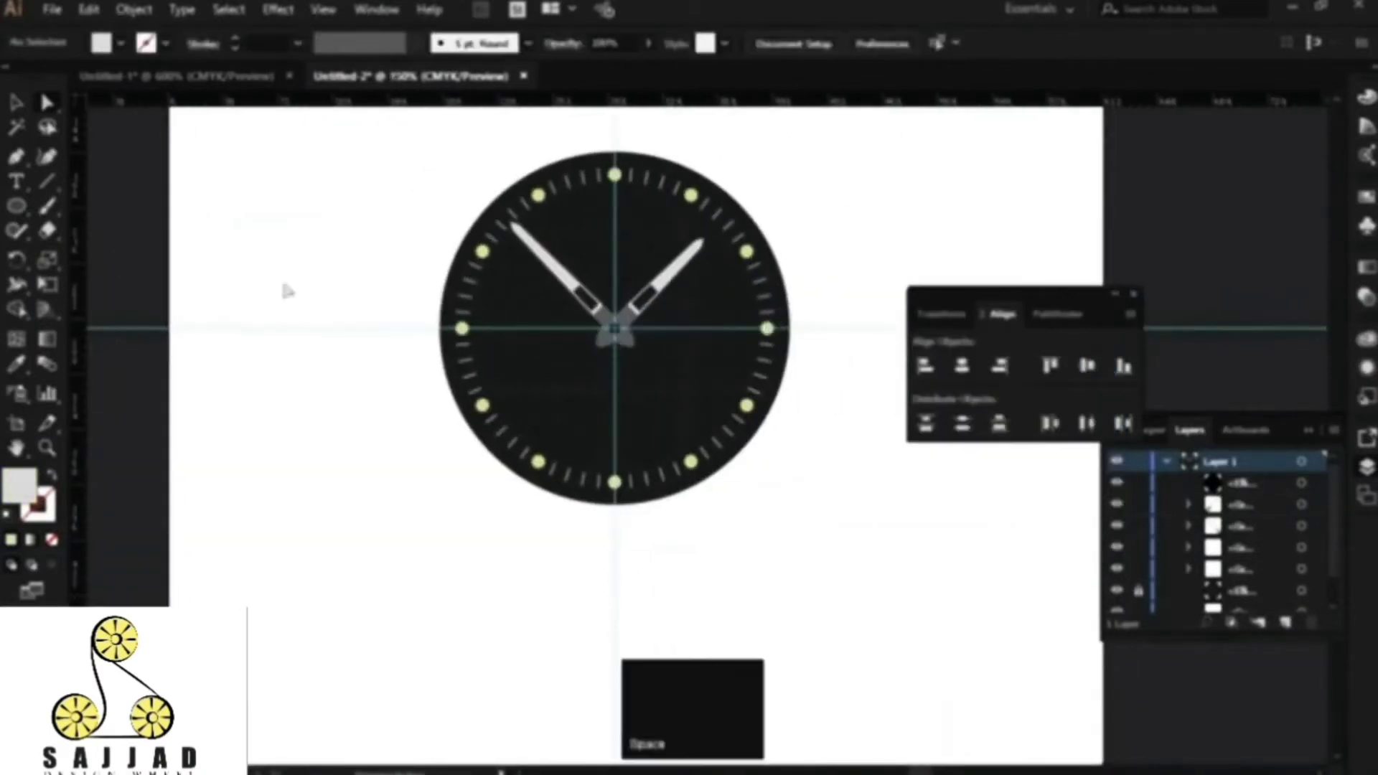
left_click_drag(16, 206, 94, 206)
left_click_drag(333, 182, 338, 400)
scroll(337, 287, "up", 6, "alt")
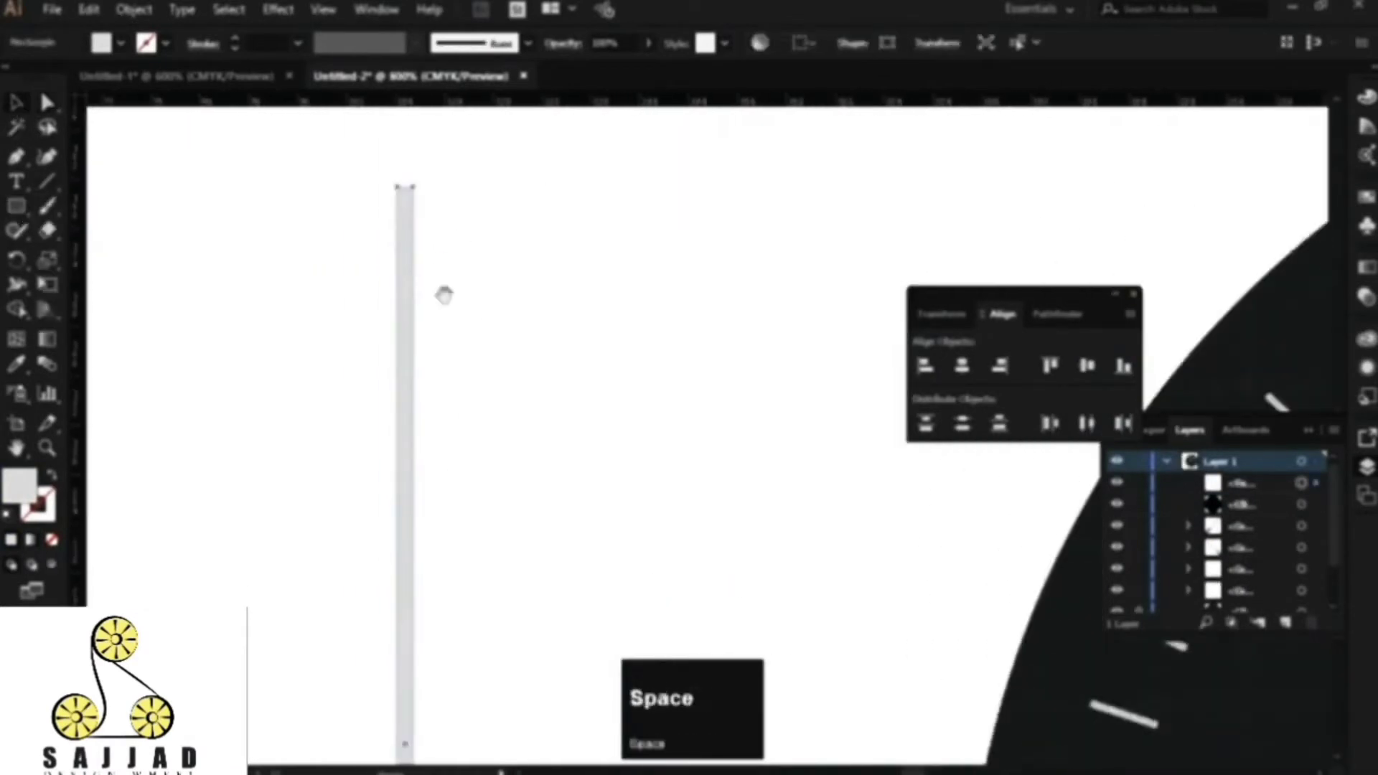
key("a")
left_click(420, 198)
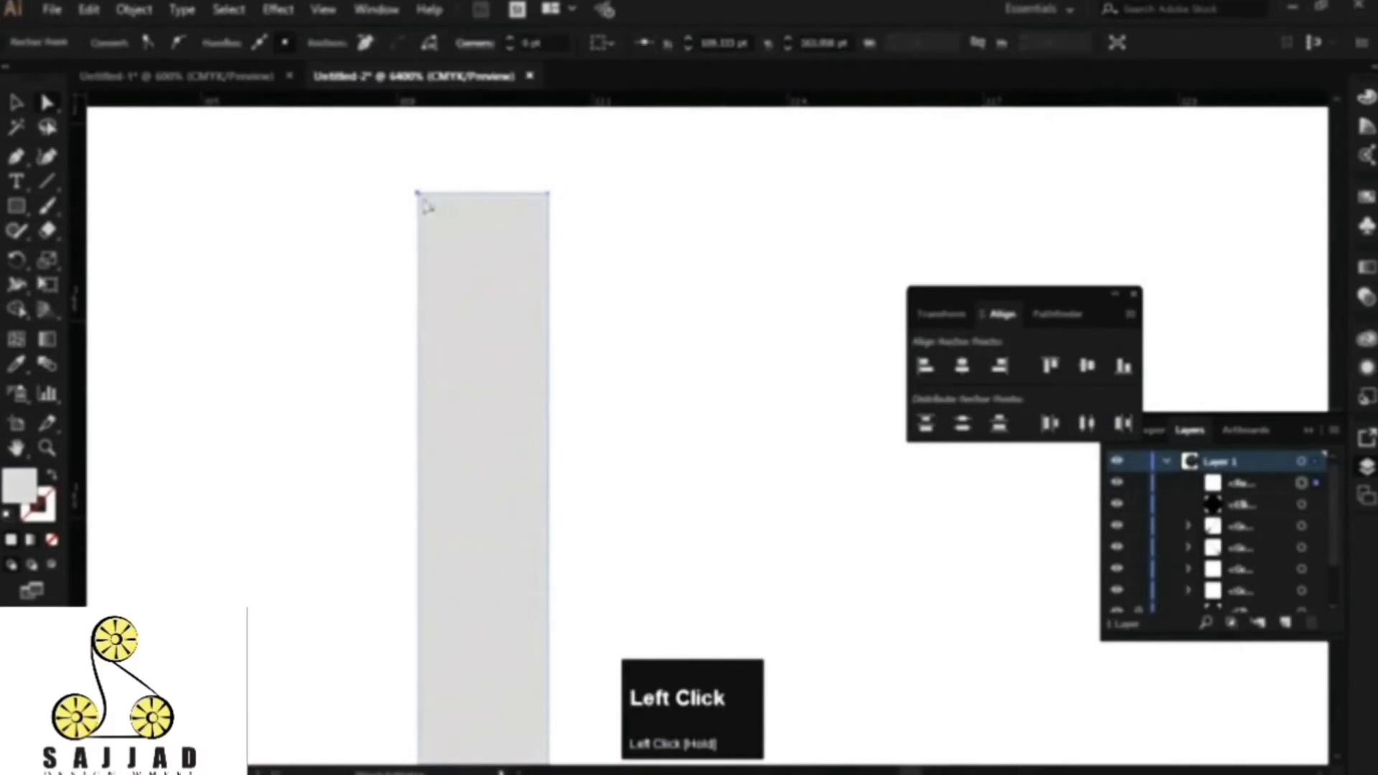
left_click_drag(485, 225, 536, 232)
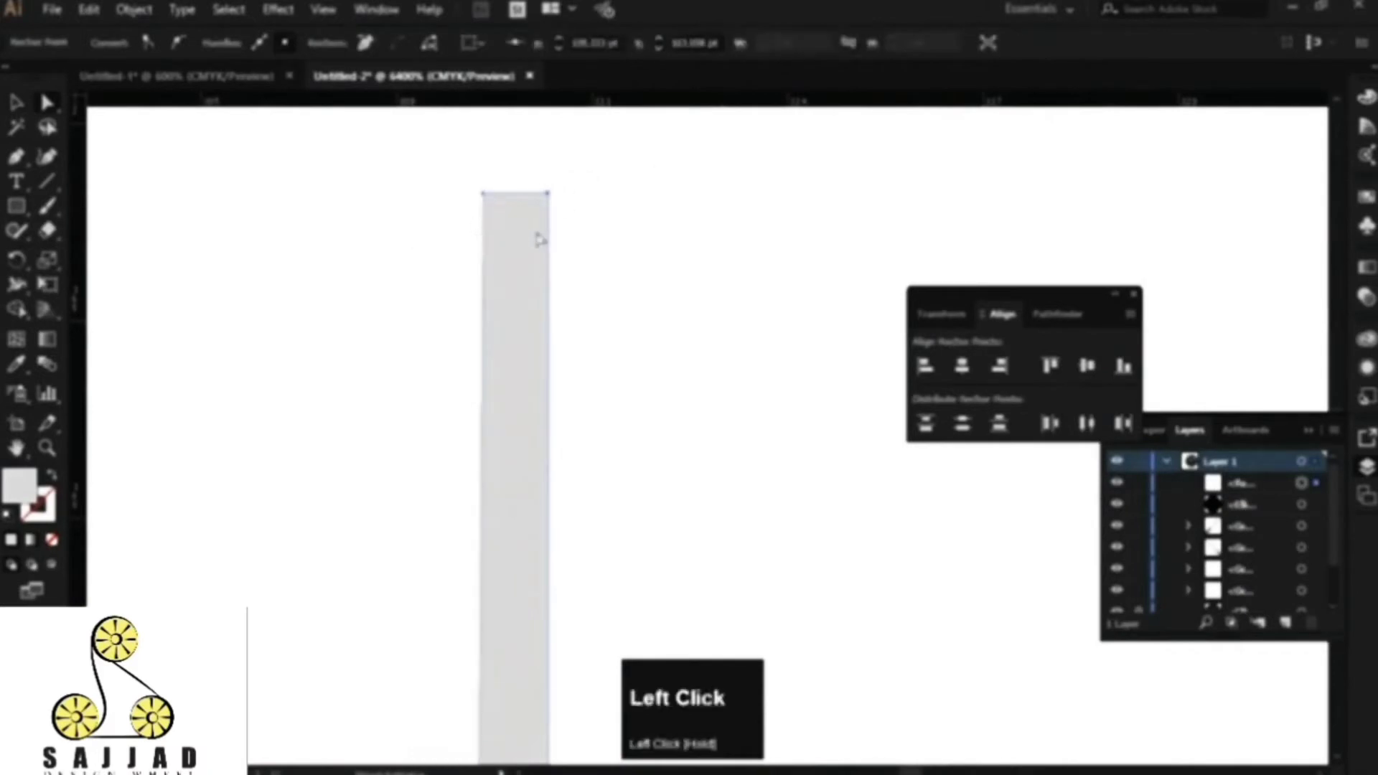
key("Left")
key("ctrl+z")
key("ctrl+z")
scroll(540, 239, "down", 5)
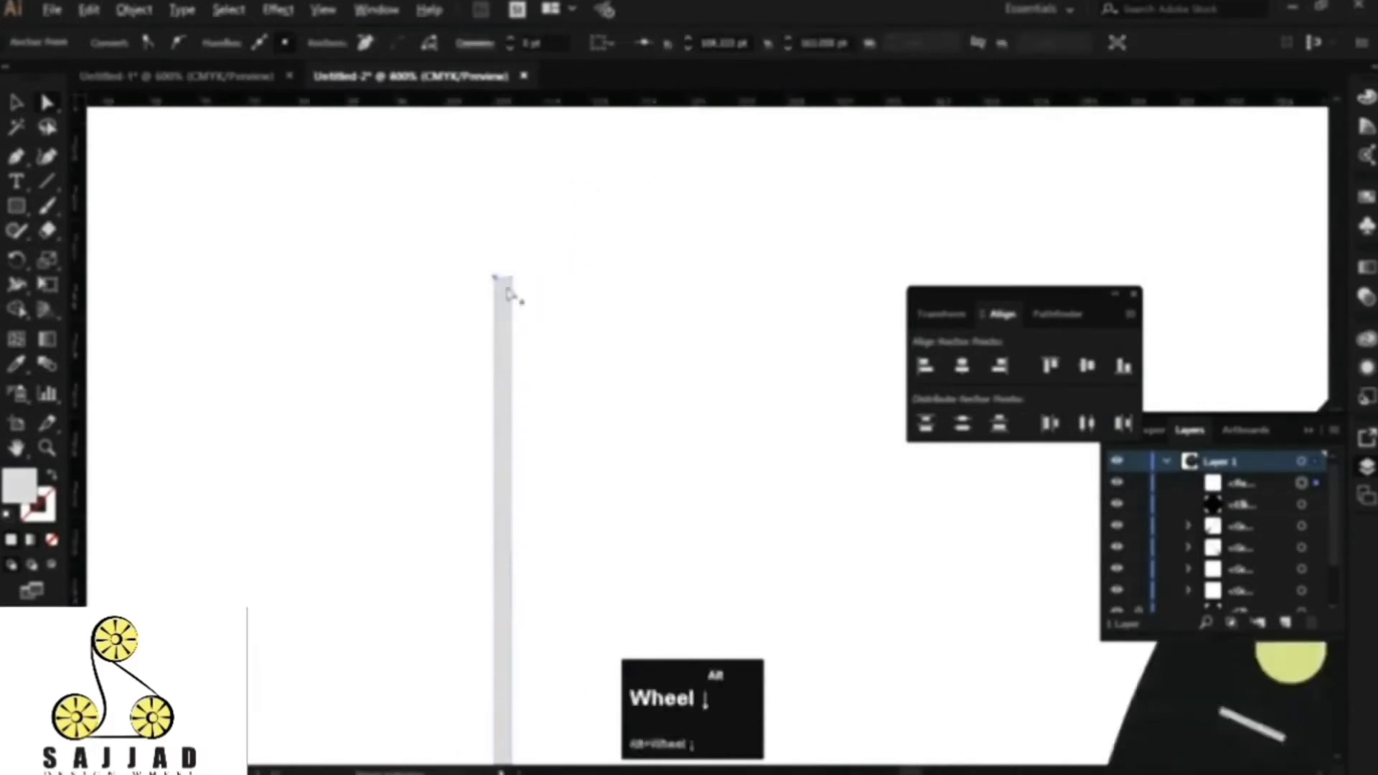
Step: Widen the narrow light grey rectangle by pulling its side edge outward
key("v")
left_click_drag(510, 508, 521, 505)
scroll(501, 302, "up", 6)
key("space")
left_click_drag(654, 314, 531, 331)
Step: Taper the light grey strip by nudging both of its upper corner points inward
left_click(48, 104)
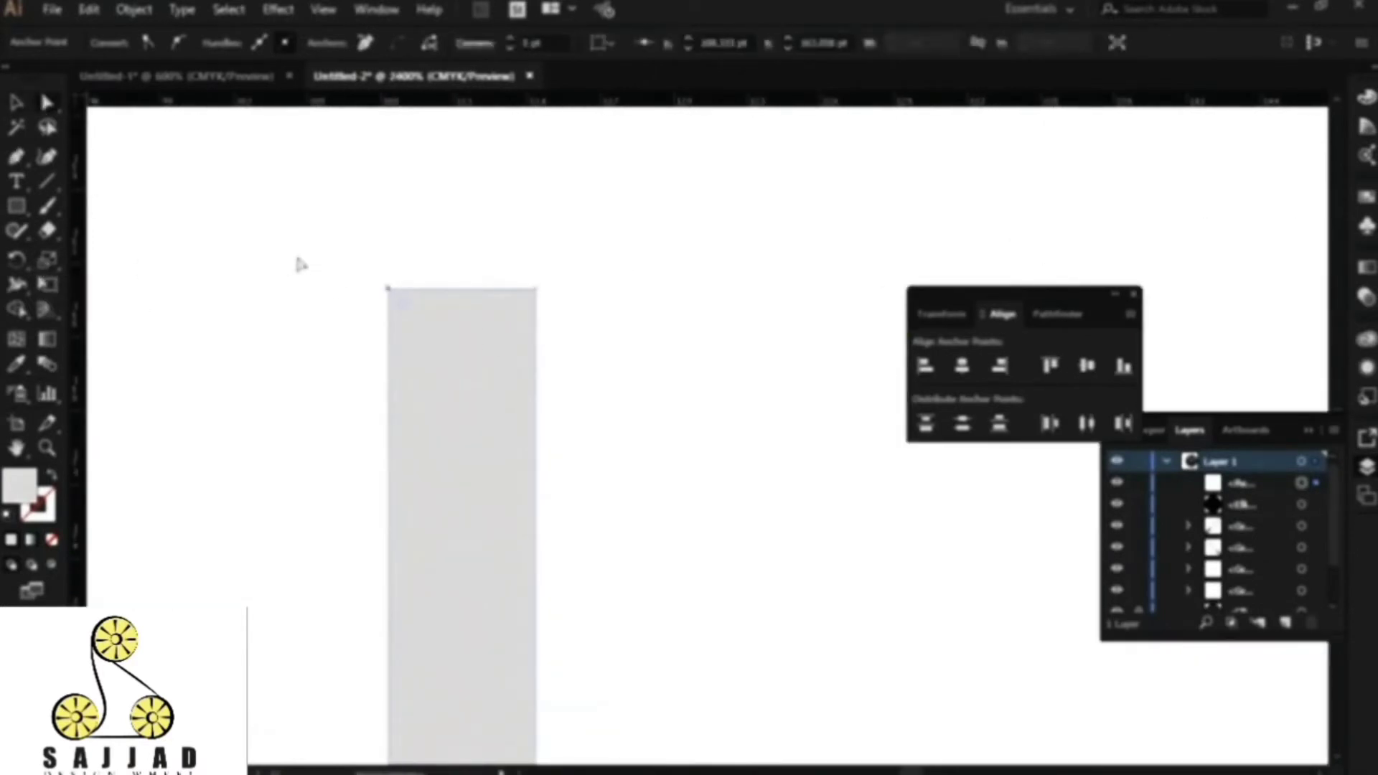
left_click_drag(350, 255, 418, 347)
key("Right")
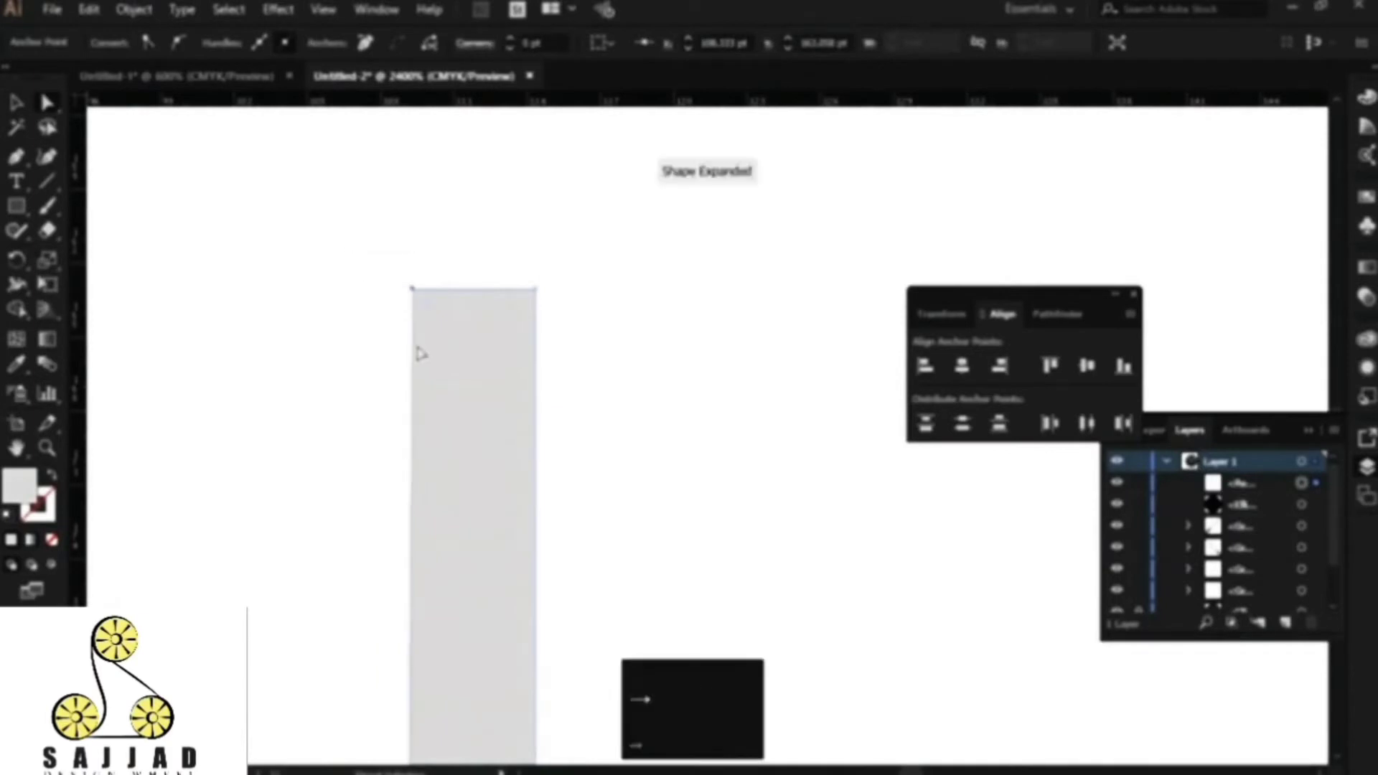
left_click_drag(574, 258, 507, 332)
key("Left")
key("Left")
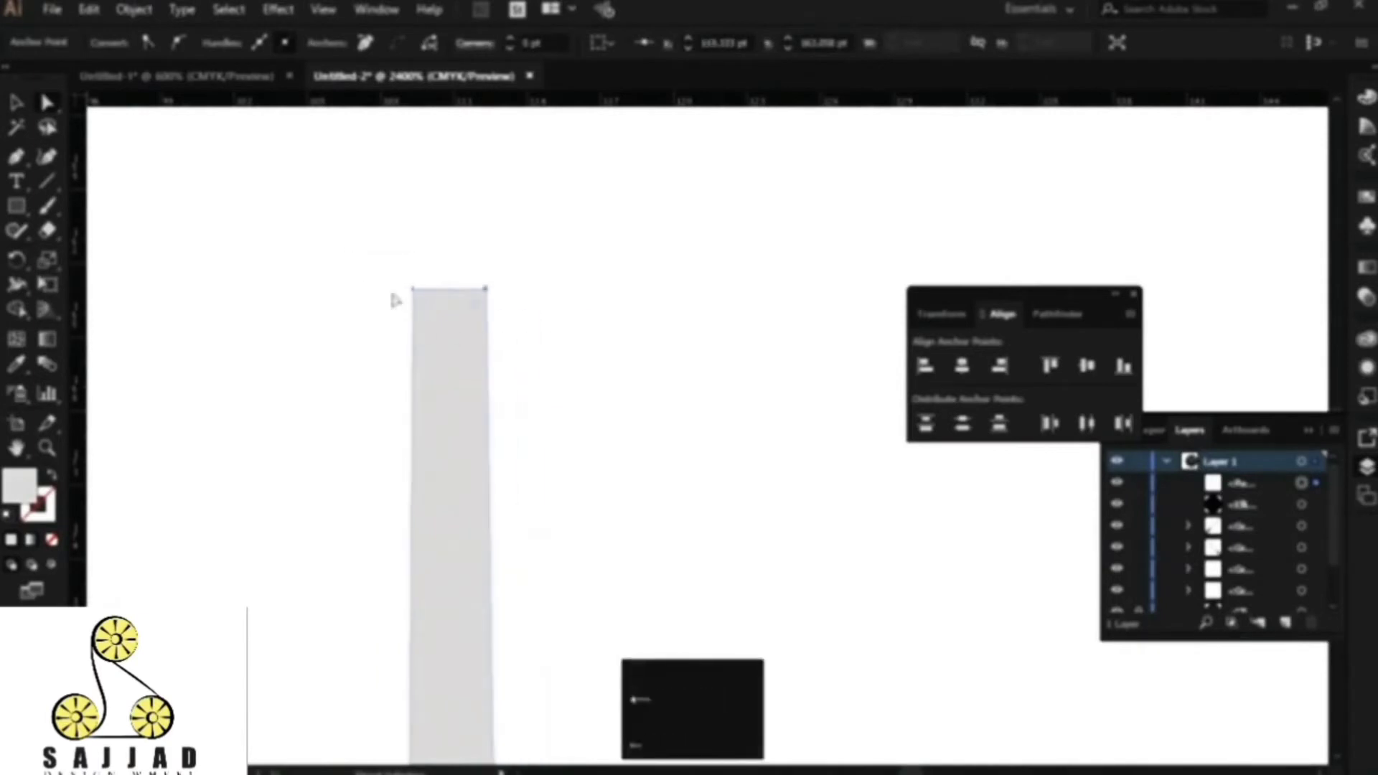
key("Right")
left_click(527, 384)
Step: Draw a short rectangle as wide as the tapered strip's base, extending directly below its lower end
scroll(407, 354, "down", 7)
key("space")
left_click_drag(297, 473, 298, 357)
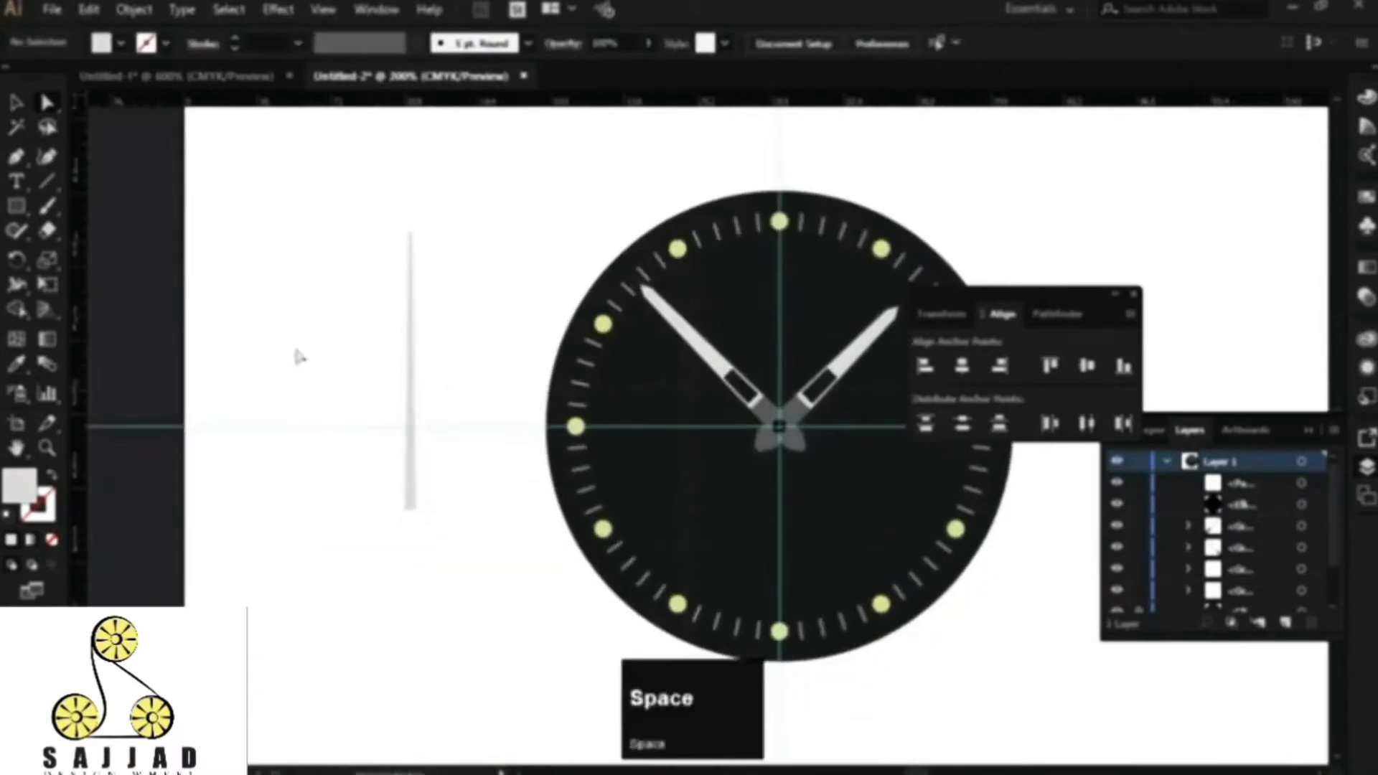
left_click(15, 210)
scroll(413, 529, "up", 5)
key("space")
left_click_drag(411, 480, 449, 397)
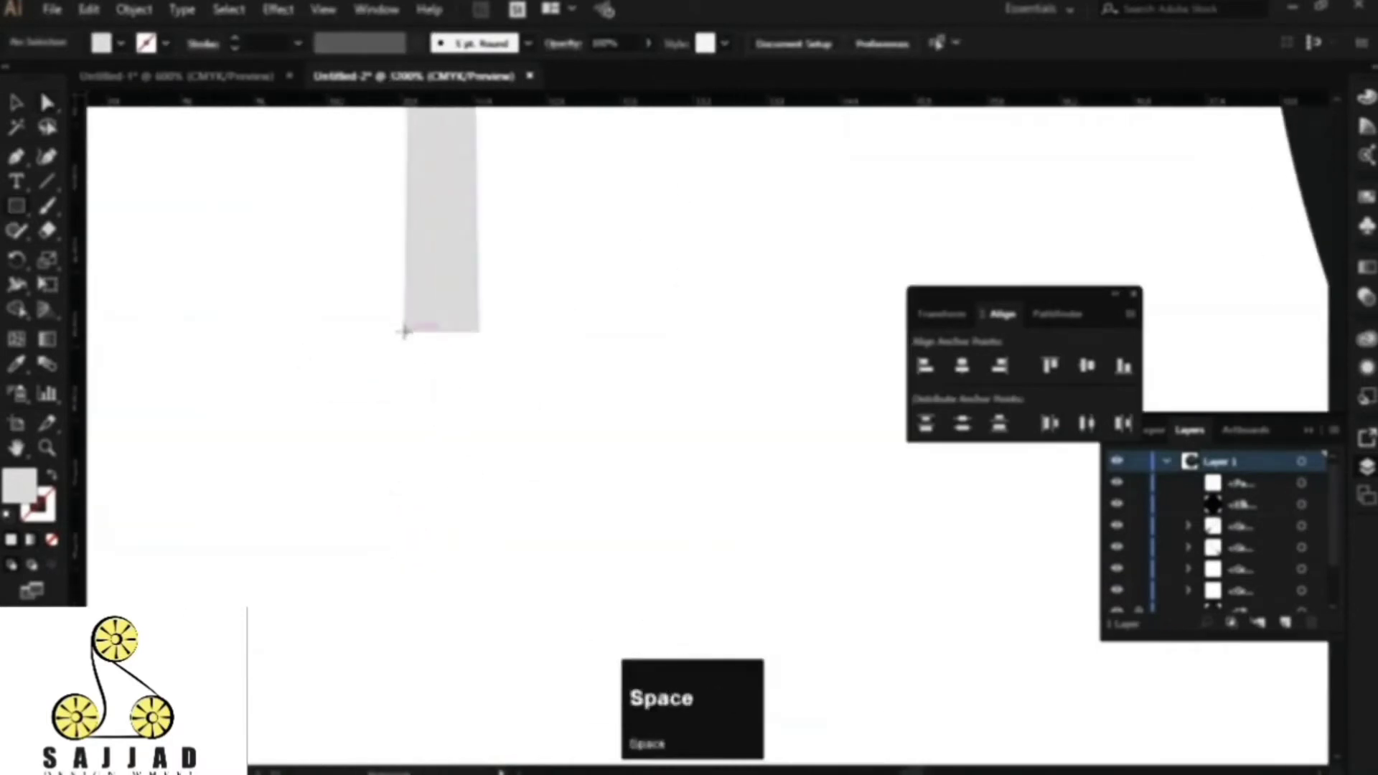
left_click_drag(406, 332, 481, 578)
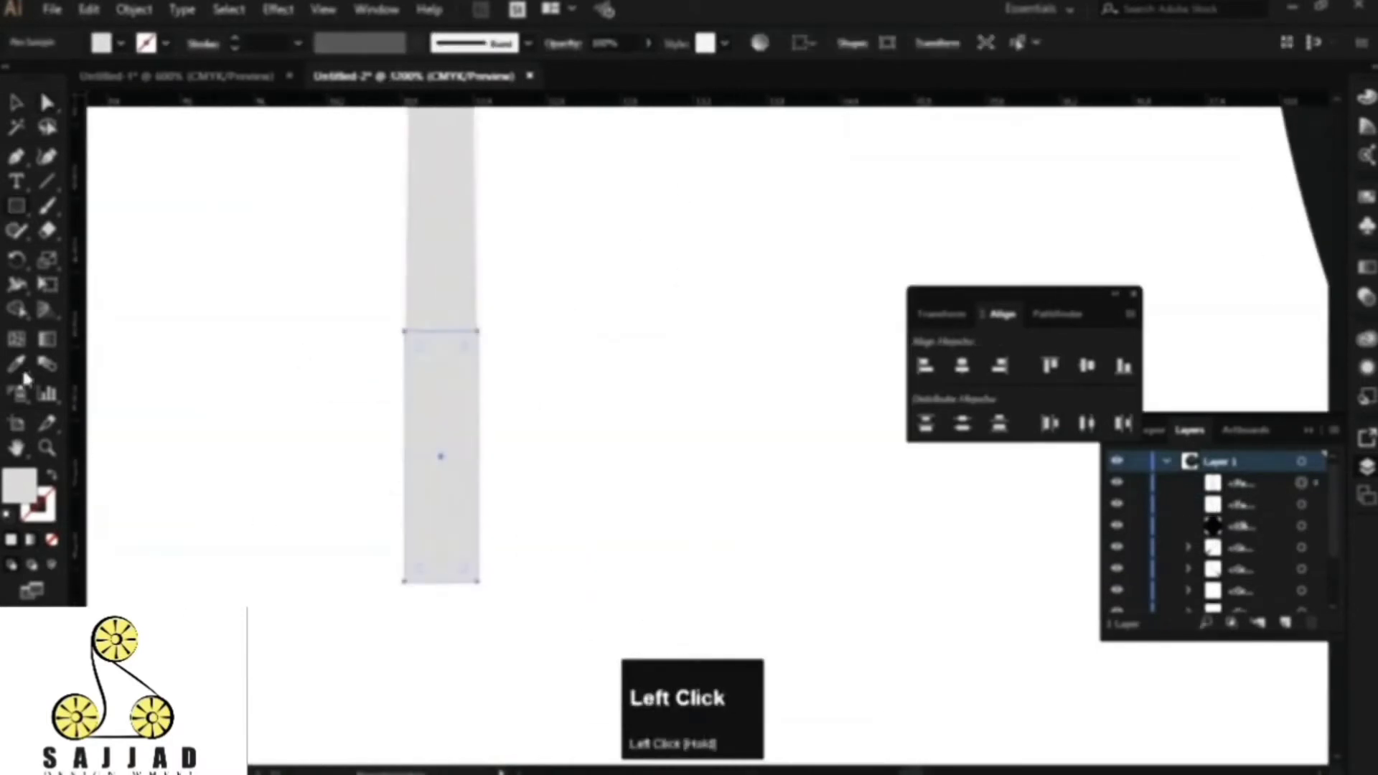
Step: Sample the dark grey of the clock hands' bases as the short rectangle's fill
scroll(382, 389, "down", 4)
scroll(380, 388, "down", 1)
left_click(784, 294)
scroll(374, 375, "up", 5)
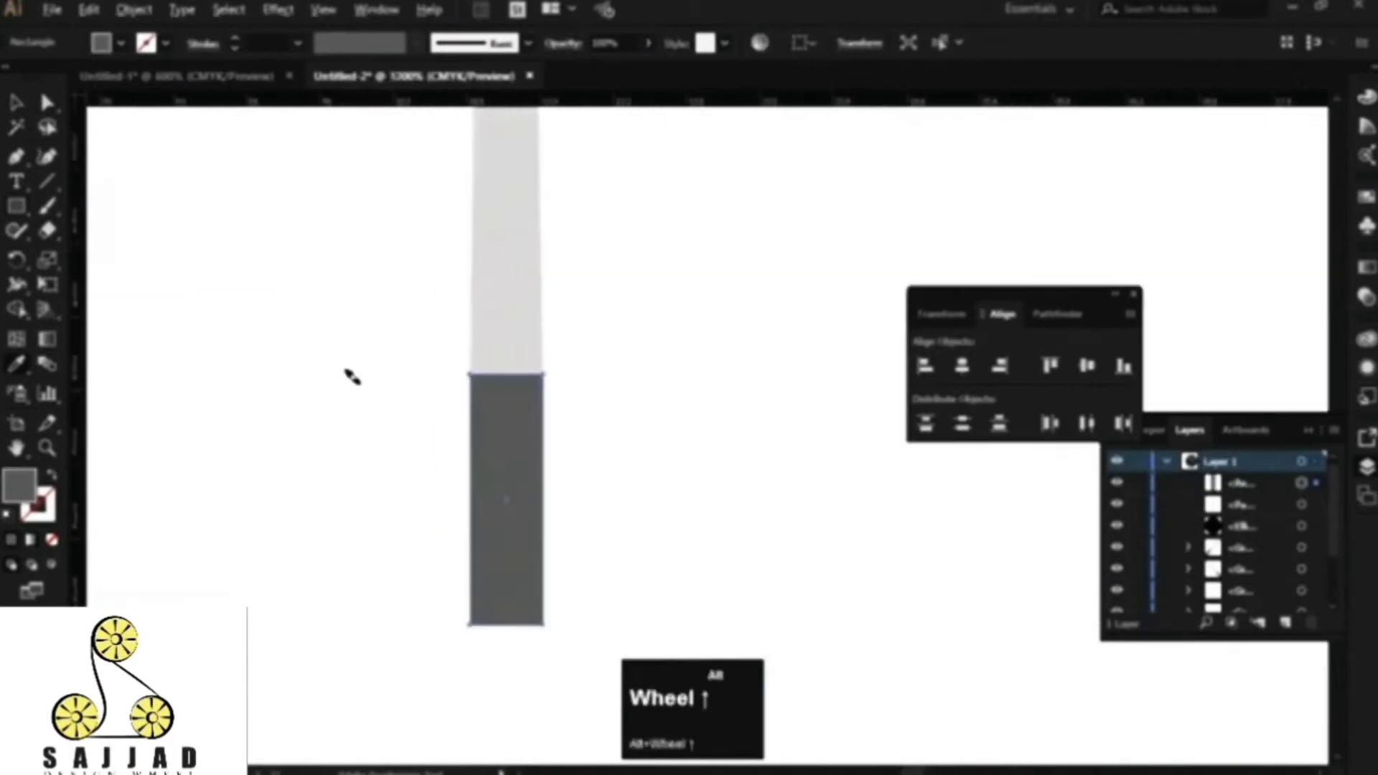
Step: Draw a dark grey circle centred on the short rectangle, wider than the rectangle itself
left_click(16, 204)
left_click_drag(17, 206, 58, 255)
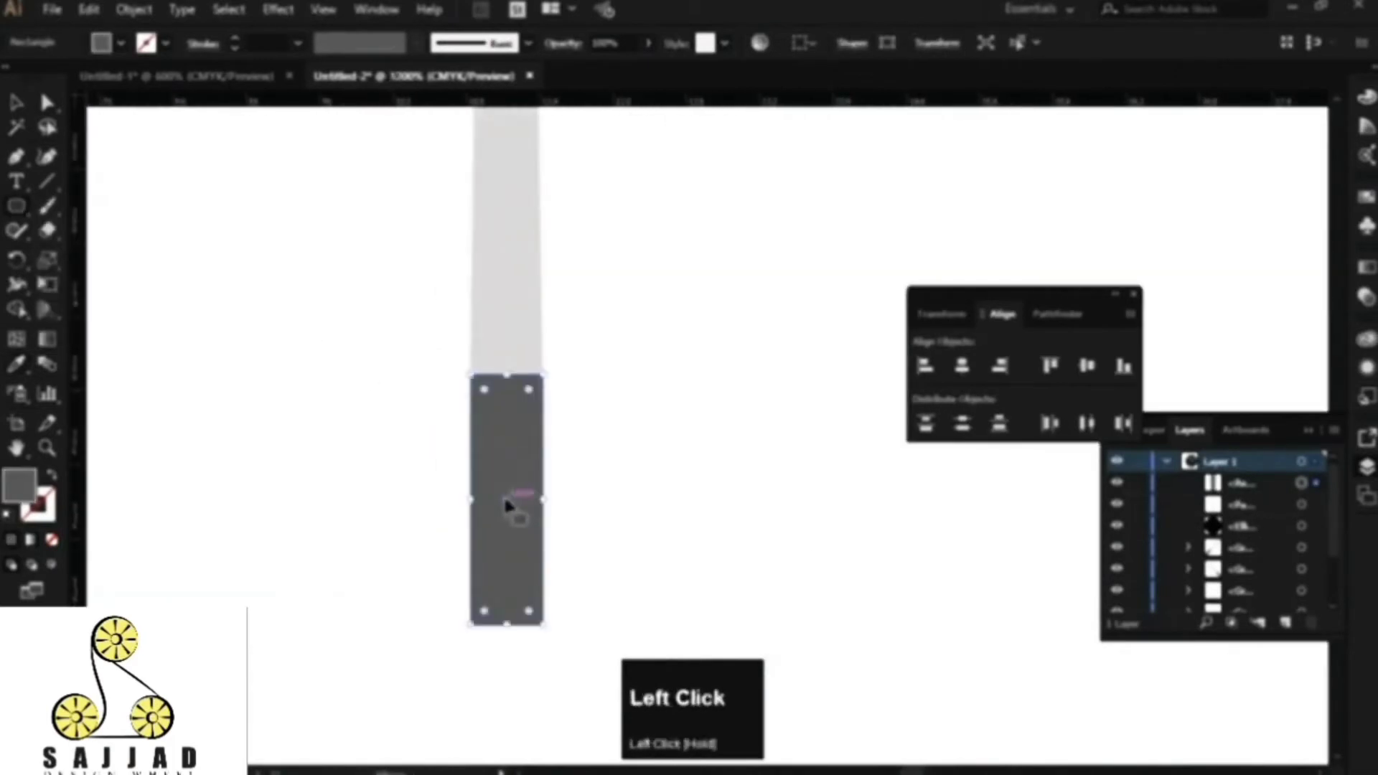
mouse_move(506, 505)
left_mouse_down()
mouse_move(551, 502)
mouse_move(579, 544)
left_mouse_up()
left_click(609, 483, "ctrl")
scroll(275, 370, "down", 6)
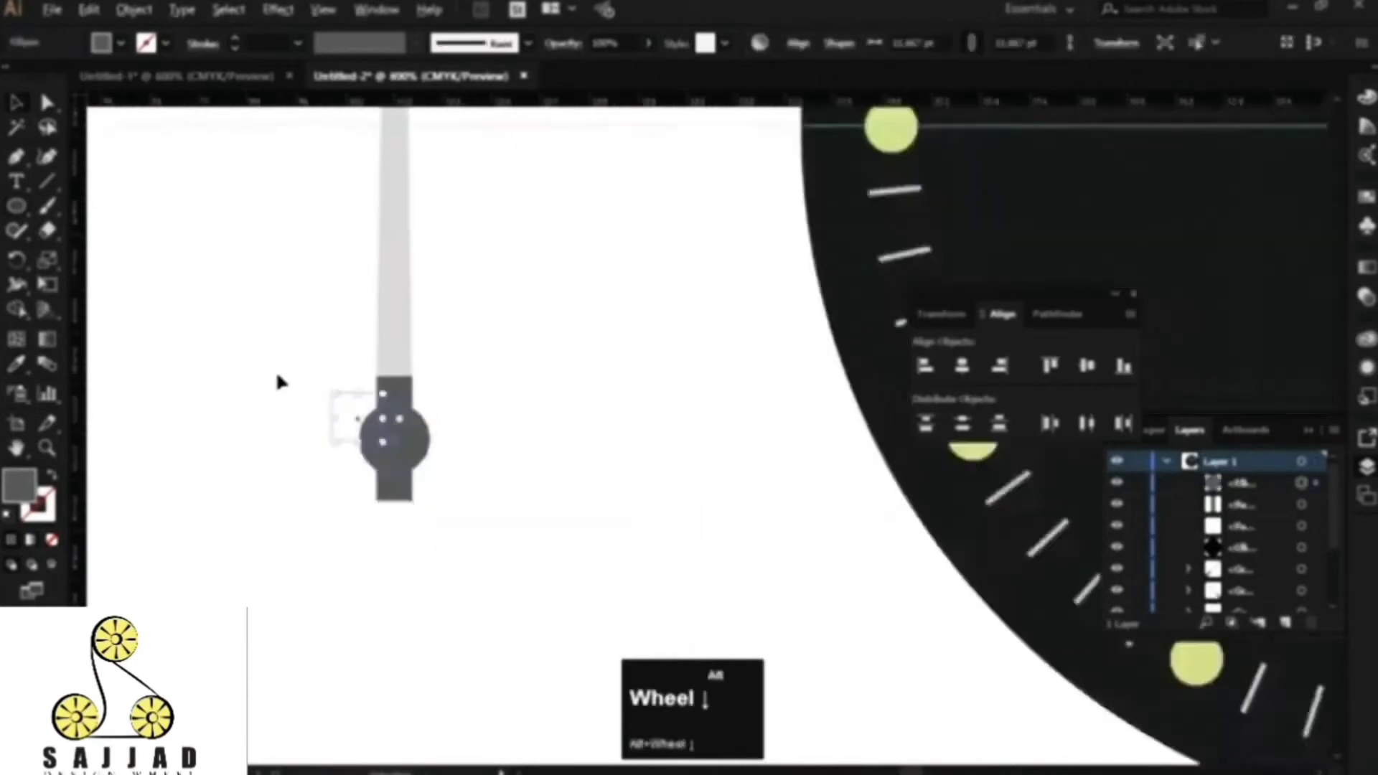
Step: Recolour the tapered light grey strip of the second hand bright orange-red
key("space")
left_click_drag(385, 404, 436, 491)
left_click(365, 438)
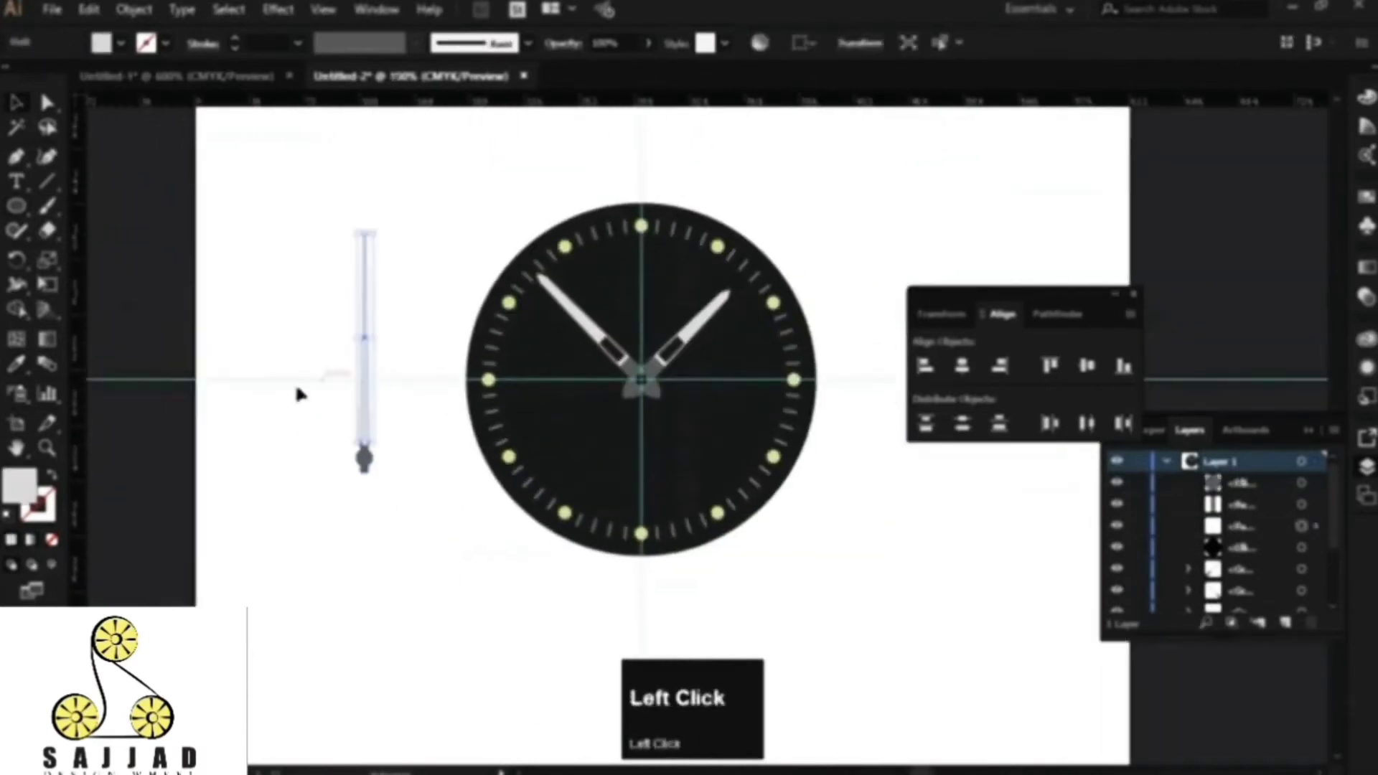
double_click(27, 487)
left_click(852, 465)
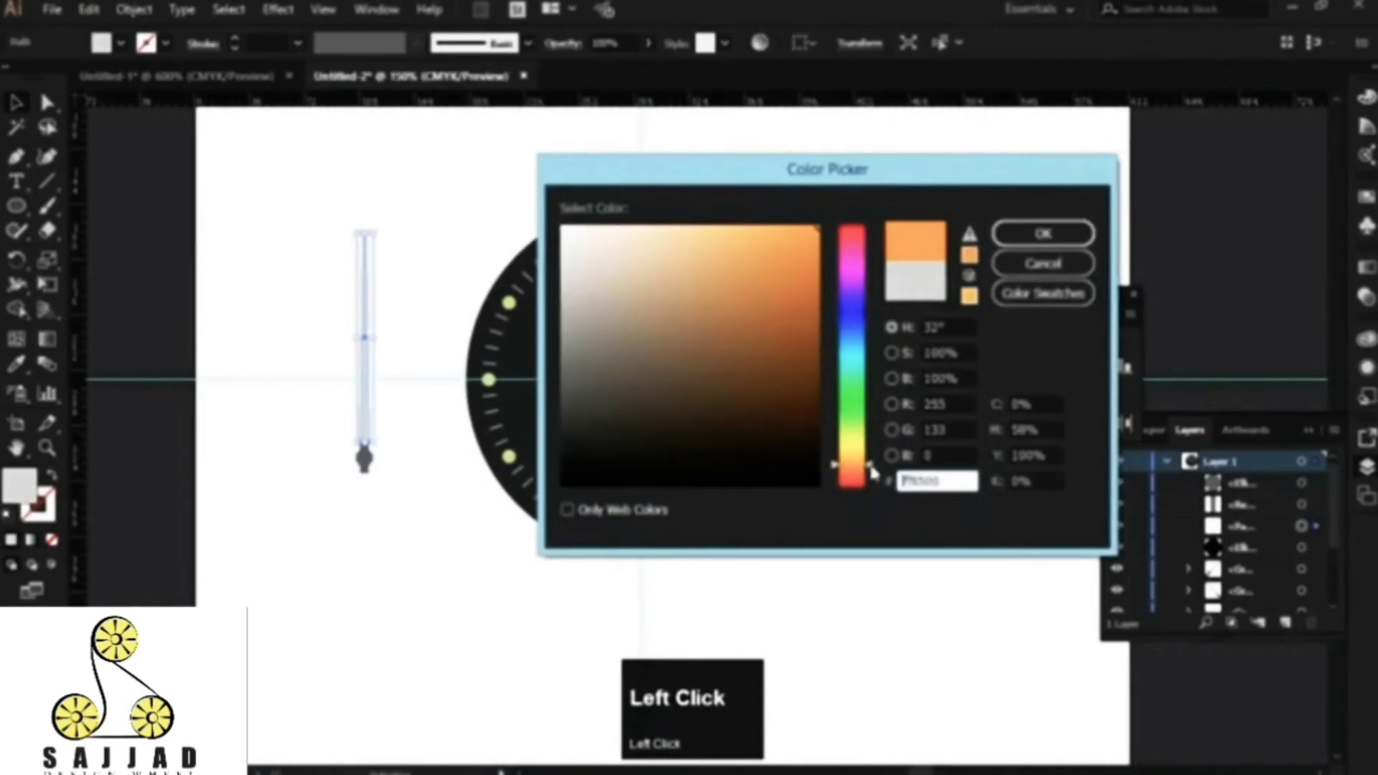
left_click_drag(871, 466, 870, 481)
left_click(1042, 233)
Step: Group the second hand's strip, rectangle and circle, and shorten the group from its upper end
left_click_drag(319, 294, 408, 508)
key("ctrl+g")
left_click_drag(364, 233, 364, 291)
left_click(406, 428)
Step: Move the second hand group onto the dial, just beside the black centre pin
left_click_drag(364, 462, 643, 389)
key("space")
scroll(657, 392, "up", 3, "alt")
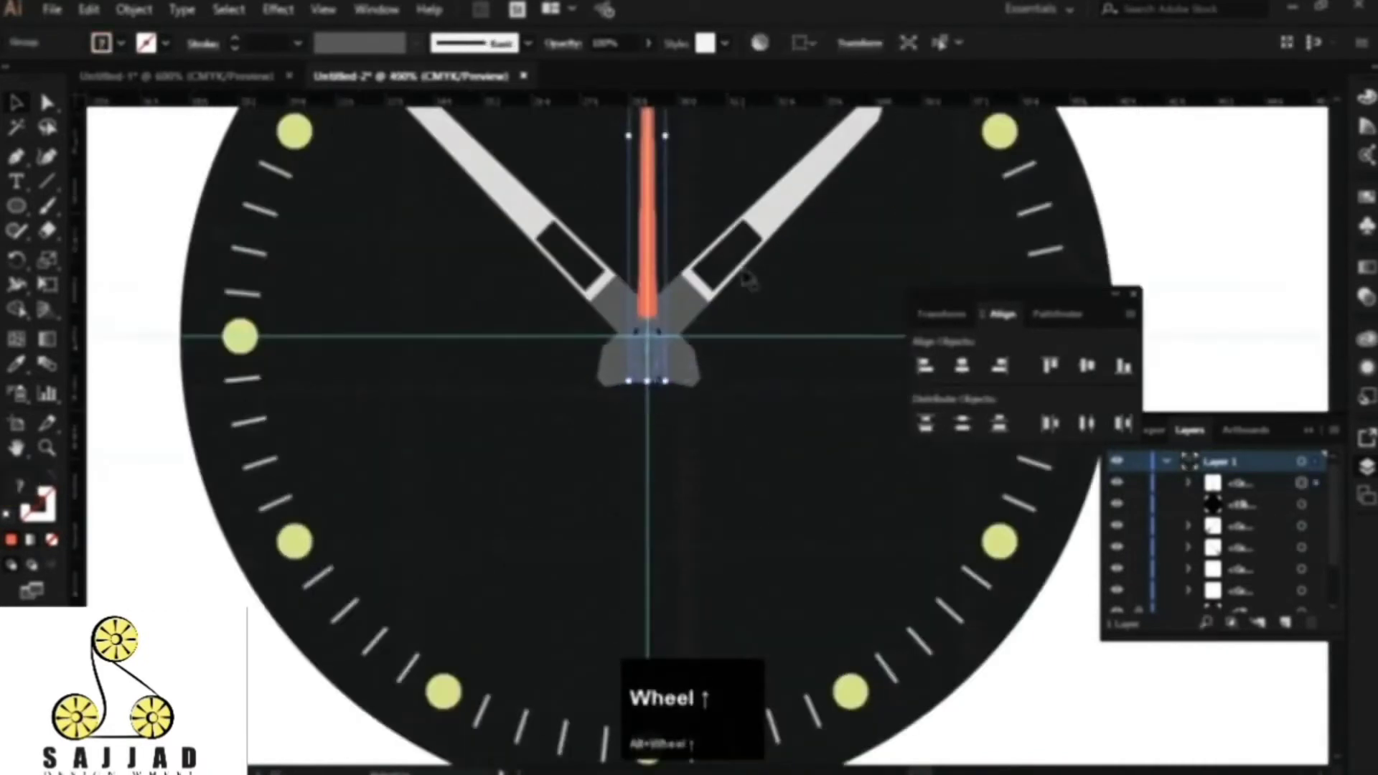
left_click(650, 294)
scroll(643, 368, "up", 3, "alt")
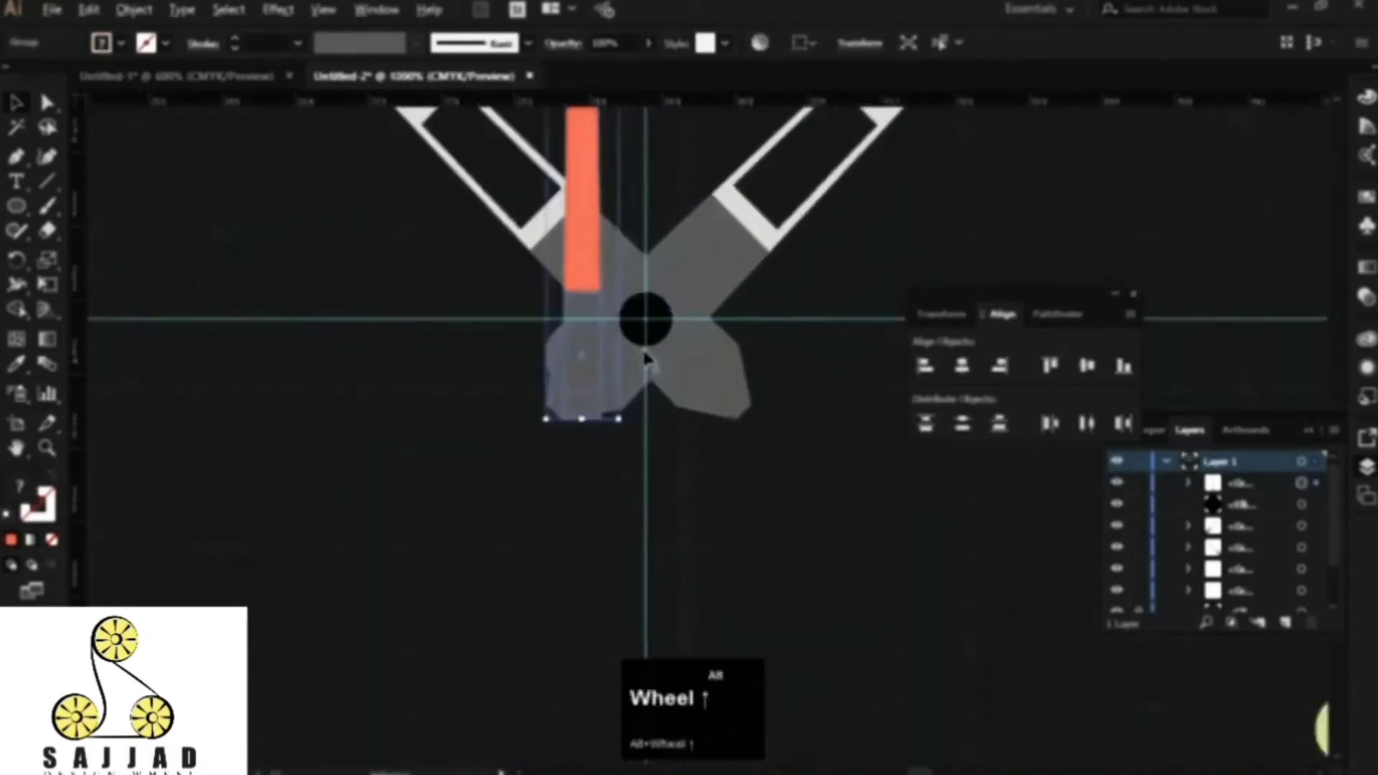
Step: Bring the black centre pin to the front of the stacking order
left_click(665, 318)
right_click(665, 318)
mouse_move(708, 630)
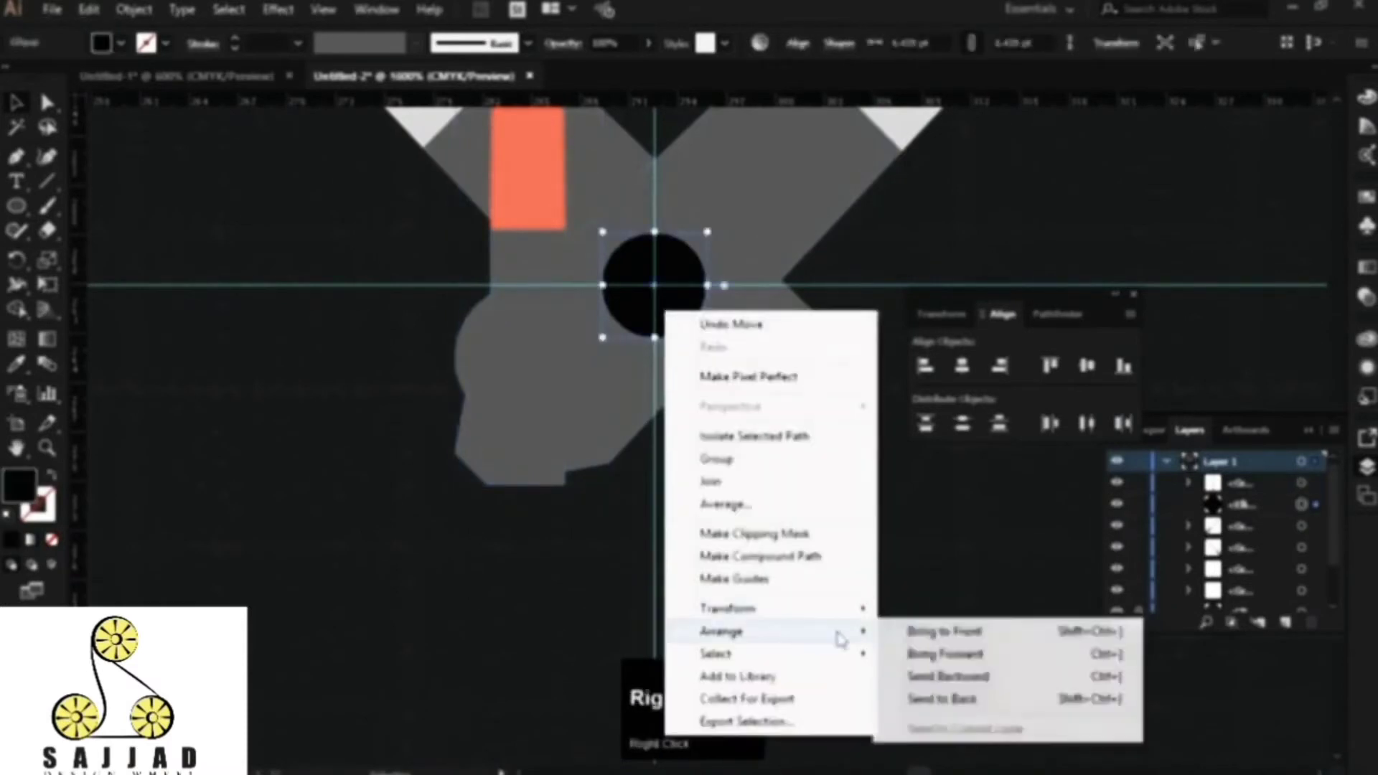
left_click(933, 628)
Step: Move the second hand so that its grey circle sits behind the black pin at the dial's centre
left_click_drag(527, 358, 654, 286)
scroll(637, 341, "down", 6, "alt")
key("space")
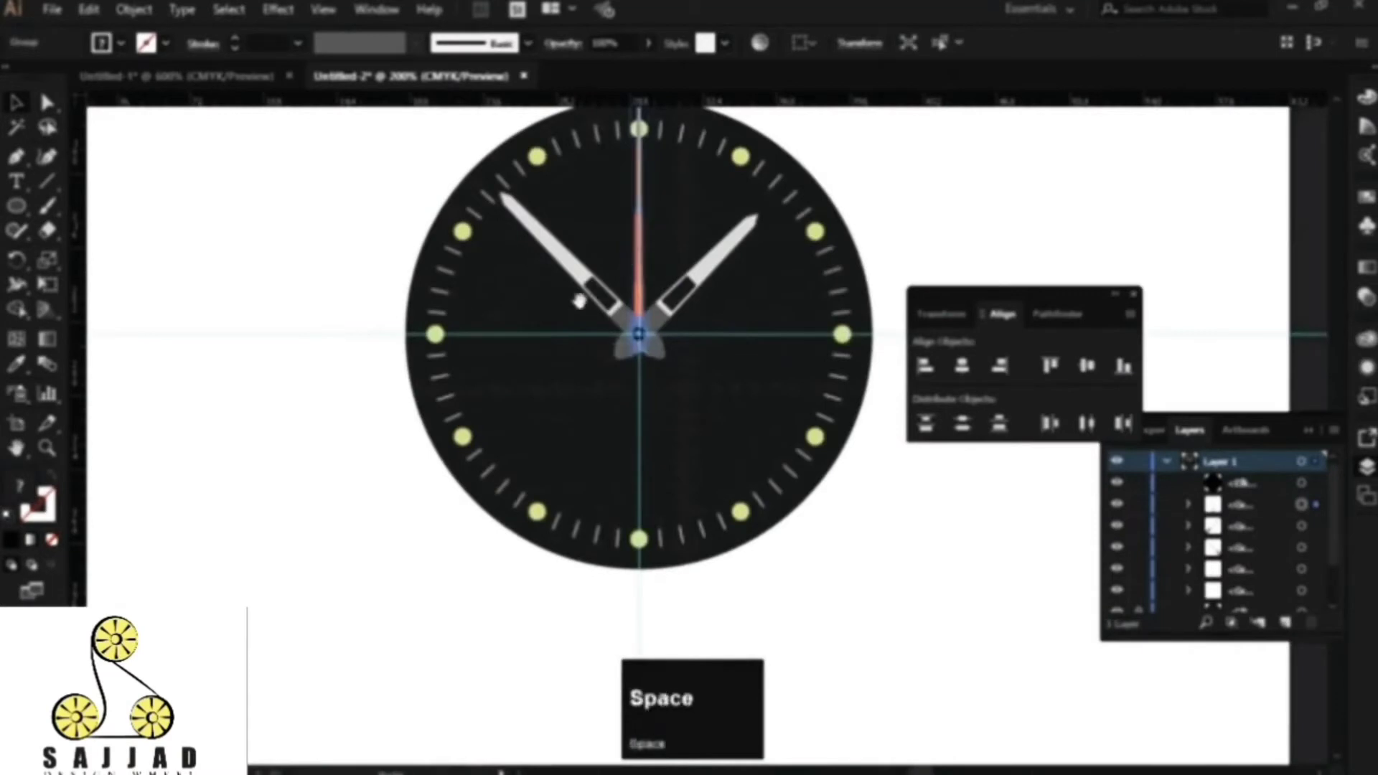
Step: Rotate the second hand about the pin's centre so it points just before the 4 o'clock dot
left_click(639, 336)
scroll(638, 336, "up", 4, "alt")
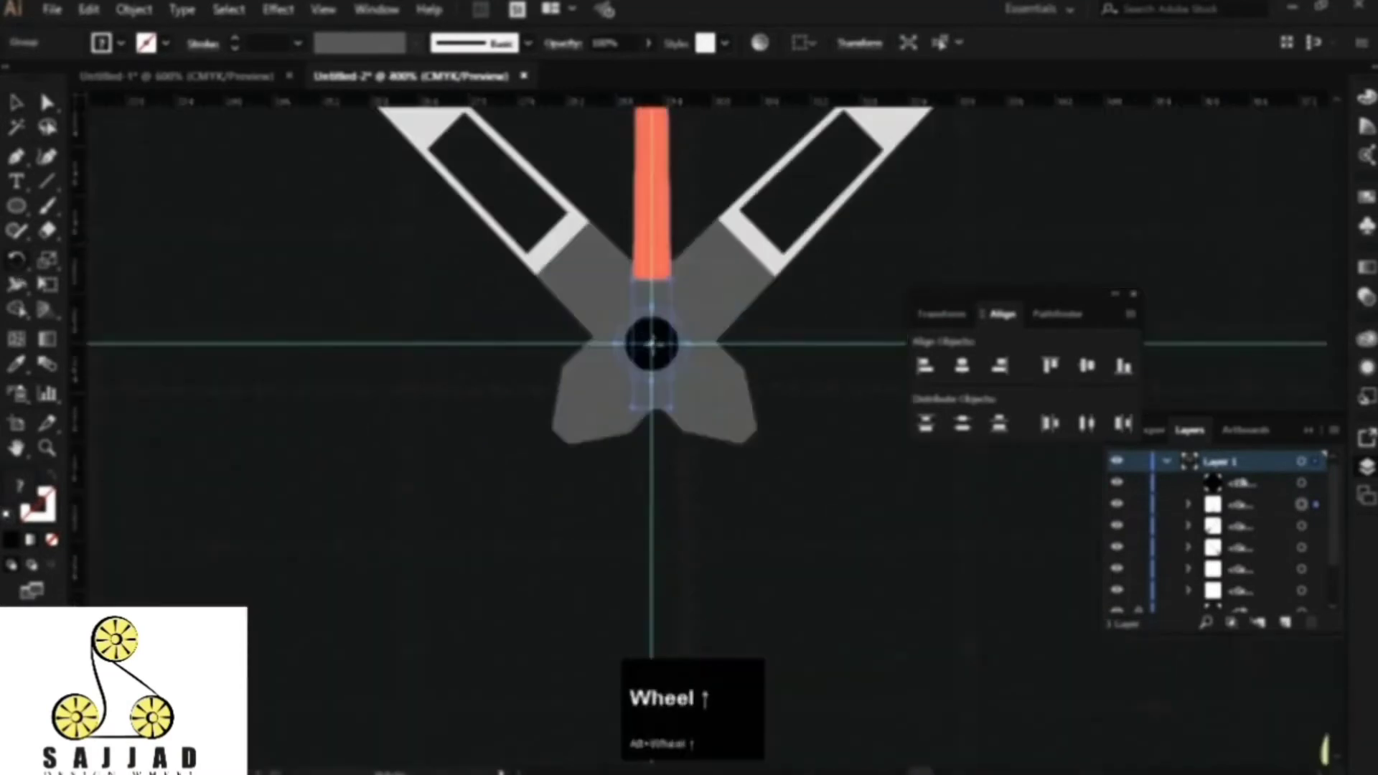
left_click(652, 343)
scroll(651, 343, "down", 4, "alt")
left_click_drag(637, 203, 726, 399)
left_click_drag(820, 454, 732, 406, "shift")
scroll(792, 446, "up", 4, "alt")
scroll(593, 399, "down", 6, "alt")
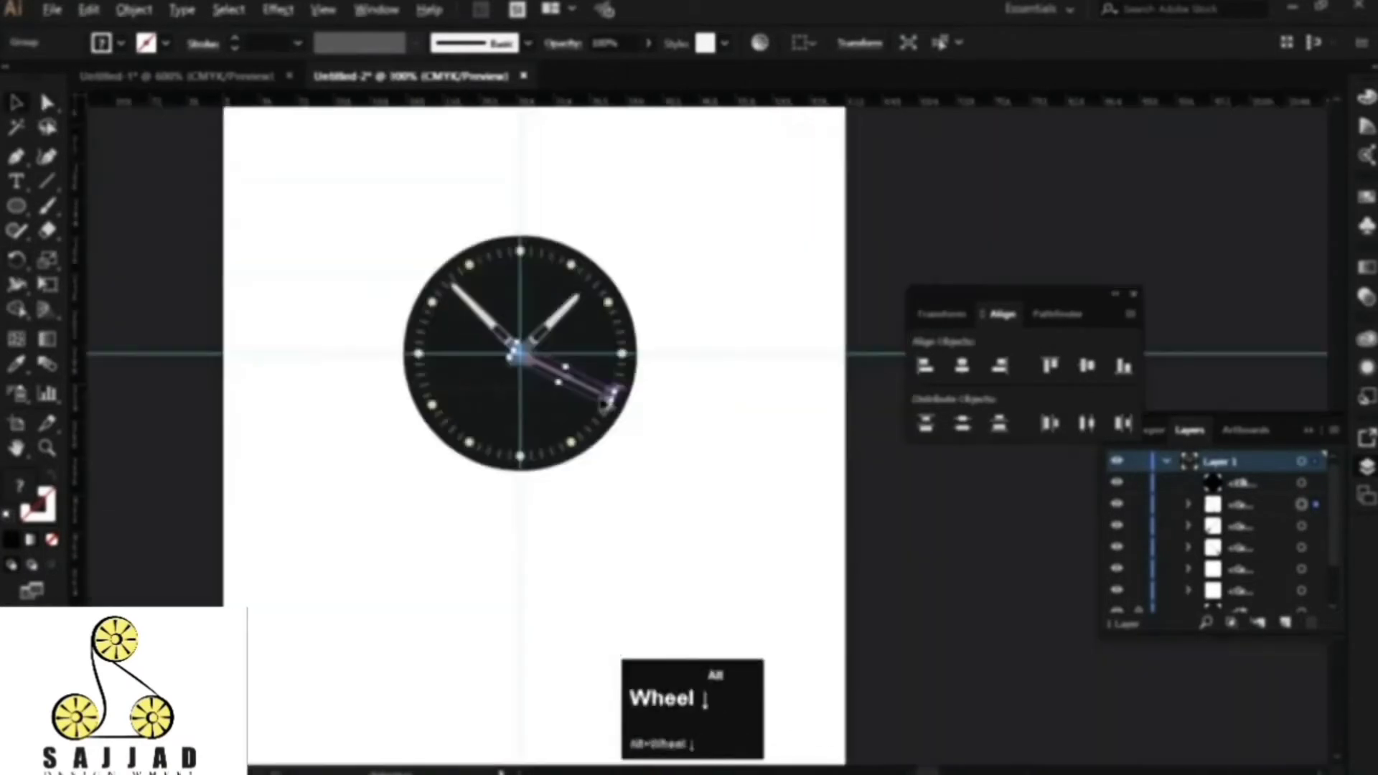
Step: Deselect the second hand and hide the guides
left_click(563, 421)
scroll(483, 385, "up", 2, "alt")
key("ctrl+semicolon")
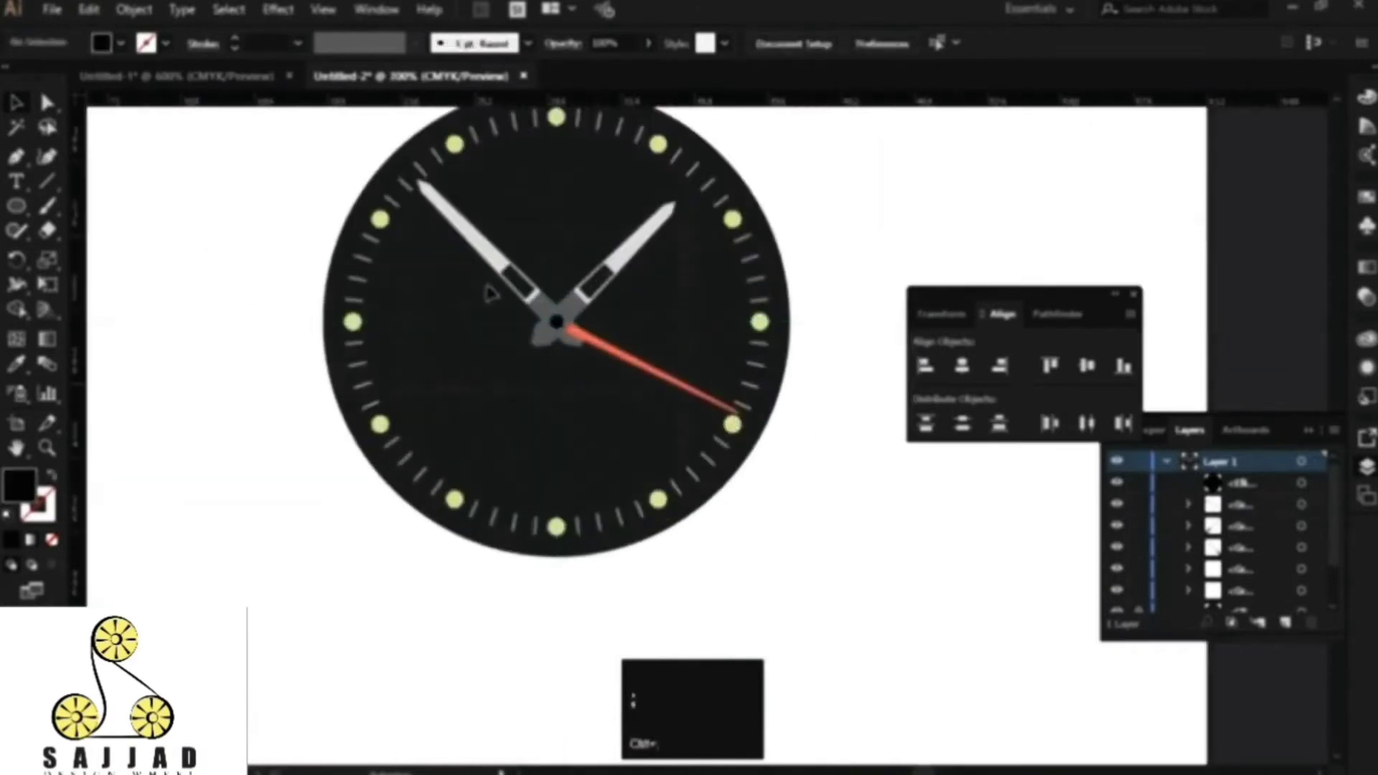
Step: Select the minute, hour and second hands together, leaving them in their original positions
left_click(500, 259)
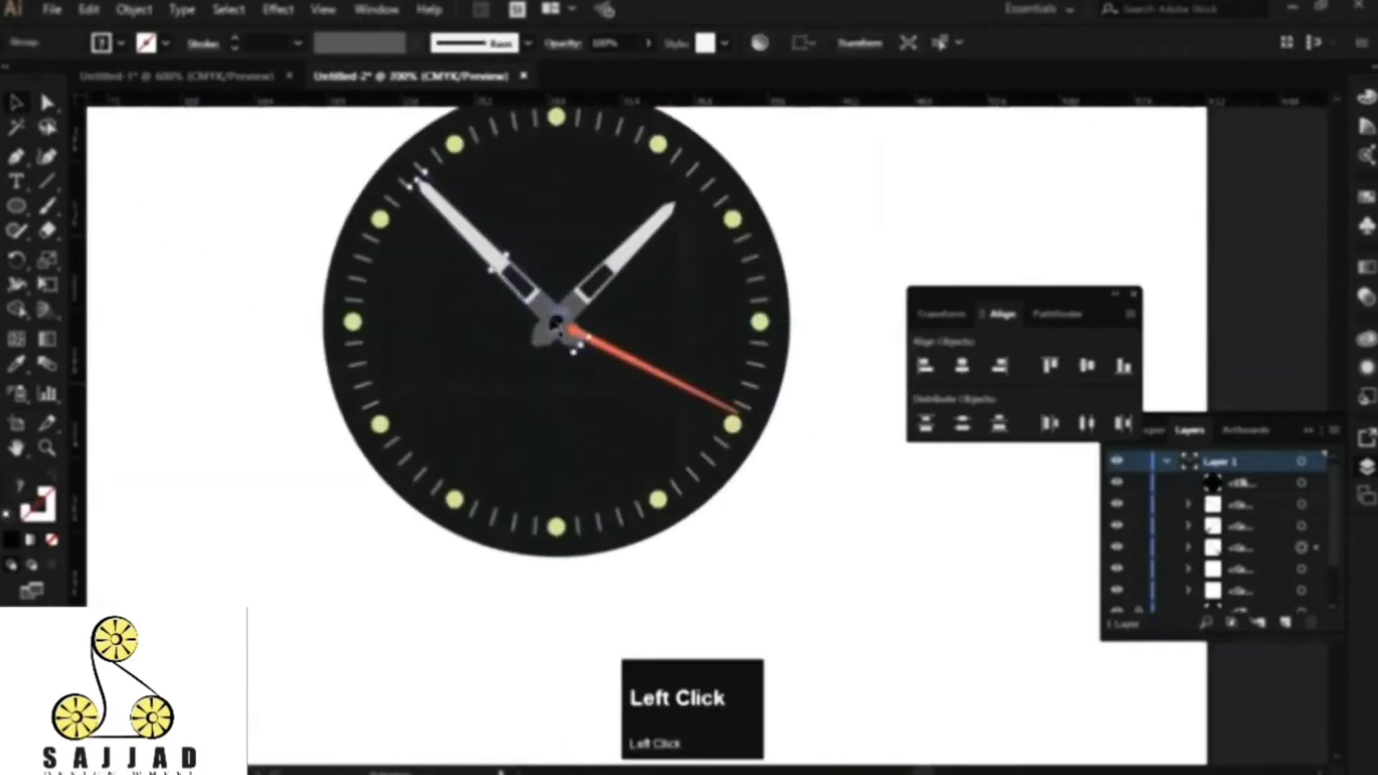
left_click_drag(548, 308, 464, 360)
key("ctrl+z")
left_click(623, 253, "shift")
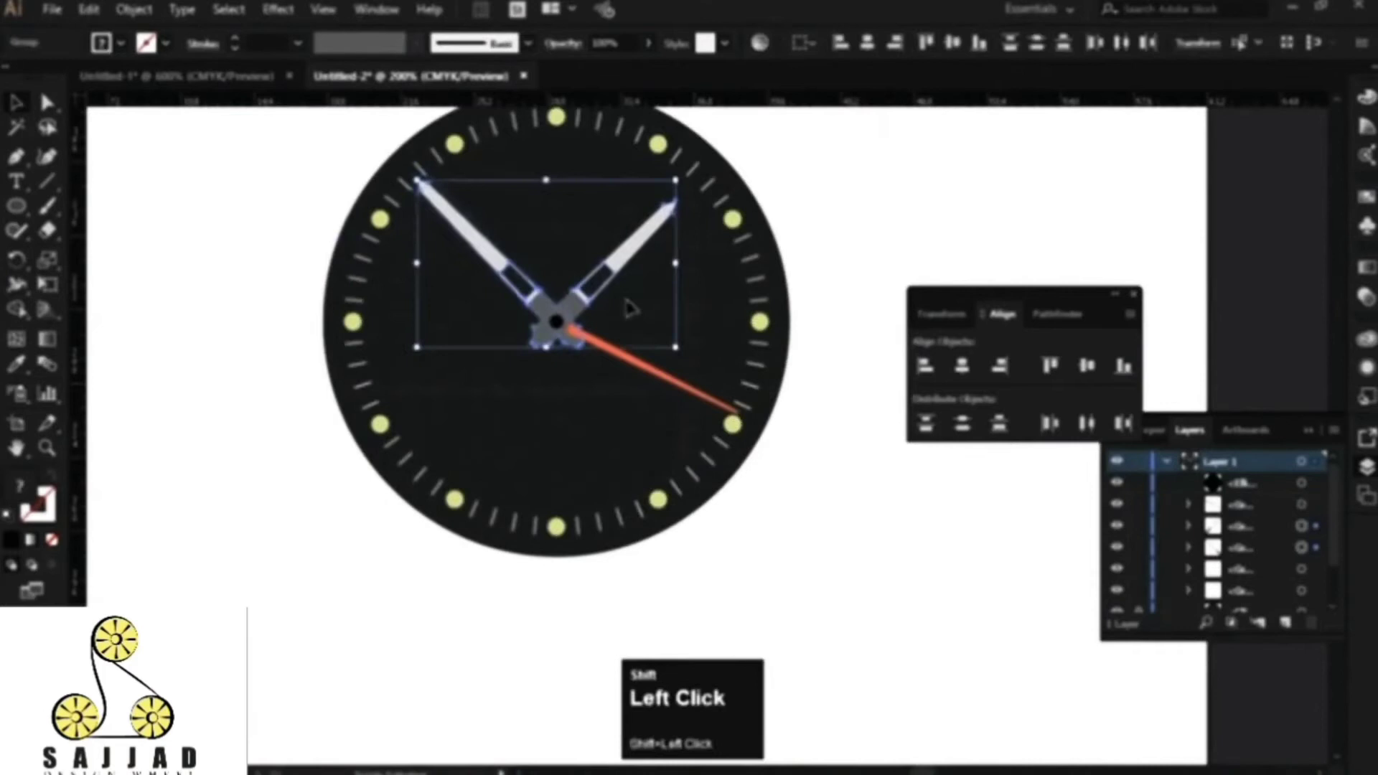
left_click(615, 356, "shift")
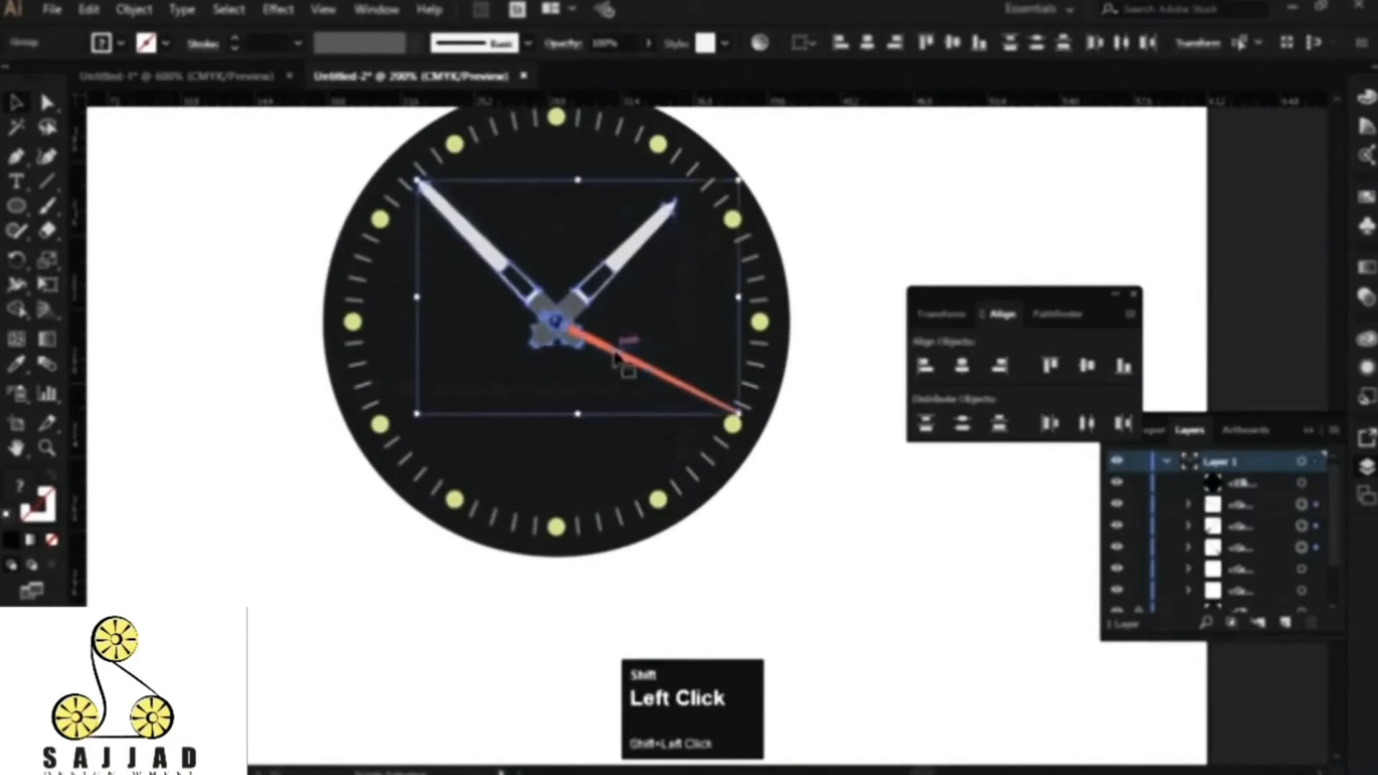
Step: Apply a Multiply drop shadow to the three hands with 50% opacity, 0 pt X offset, 3 pt Y offset and an adjusted blur
left_click(278, 10)
mouse_move(302, 246)
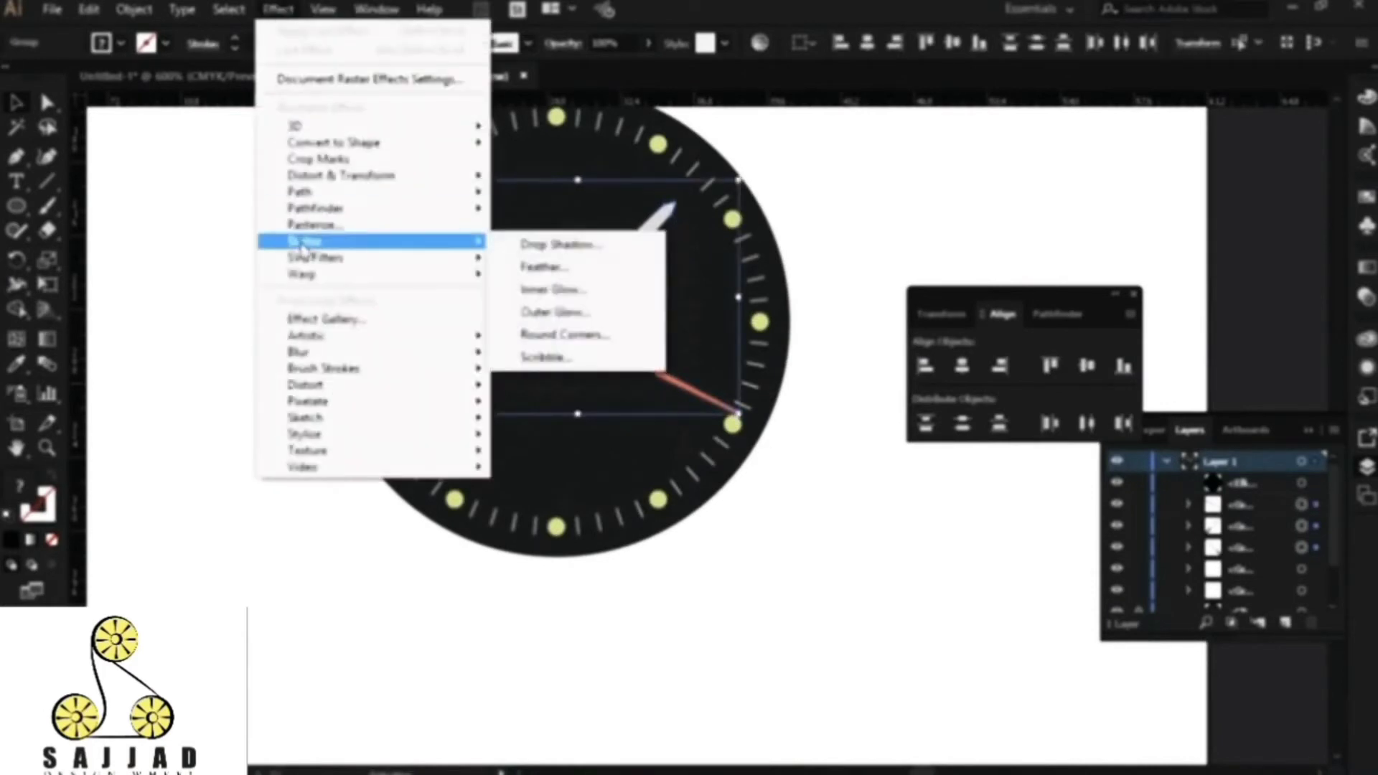
left_click(558, 247)
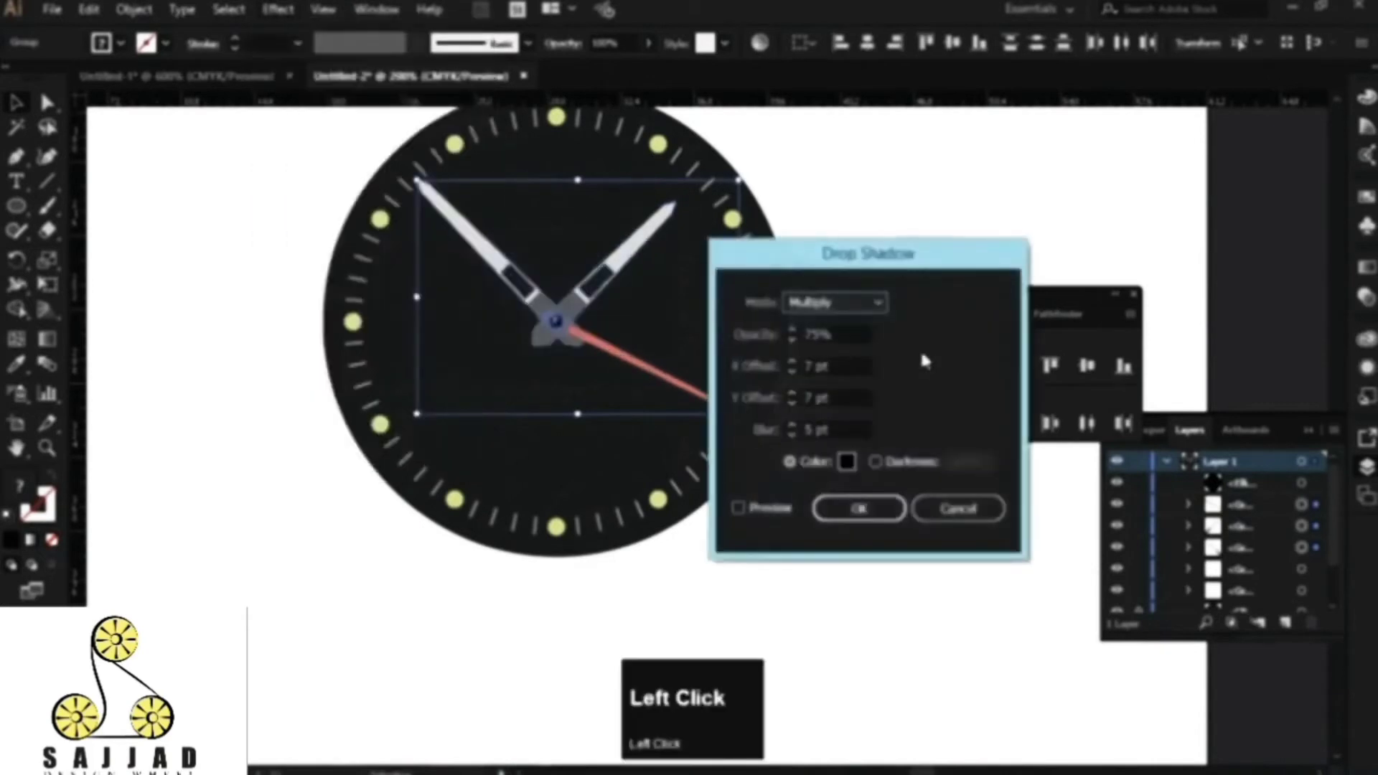
left_click(859, 441)
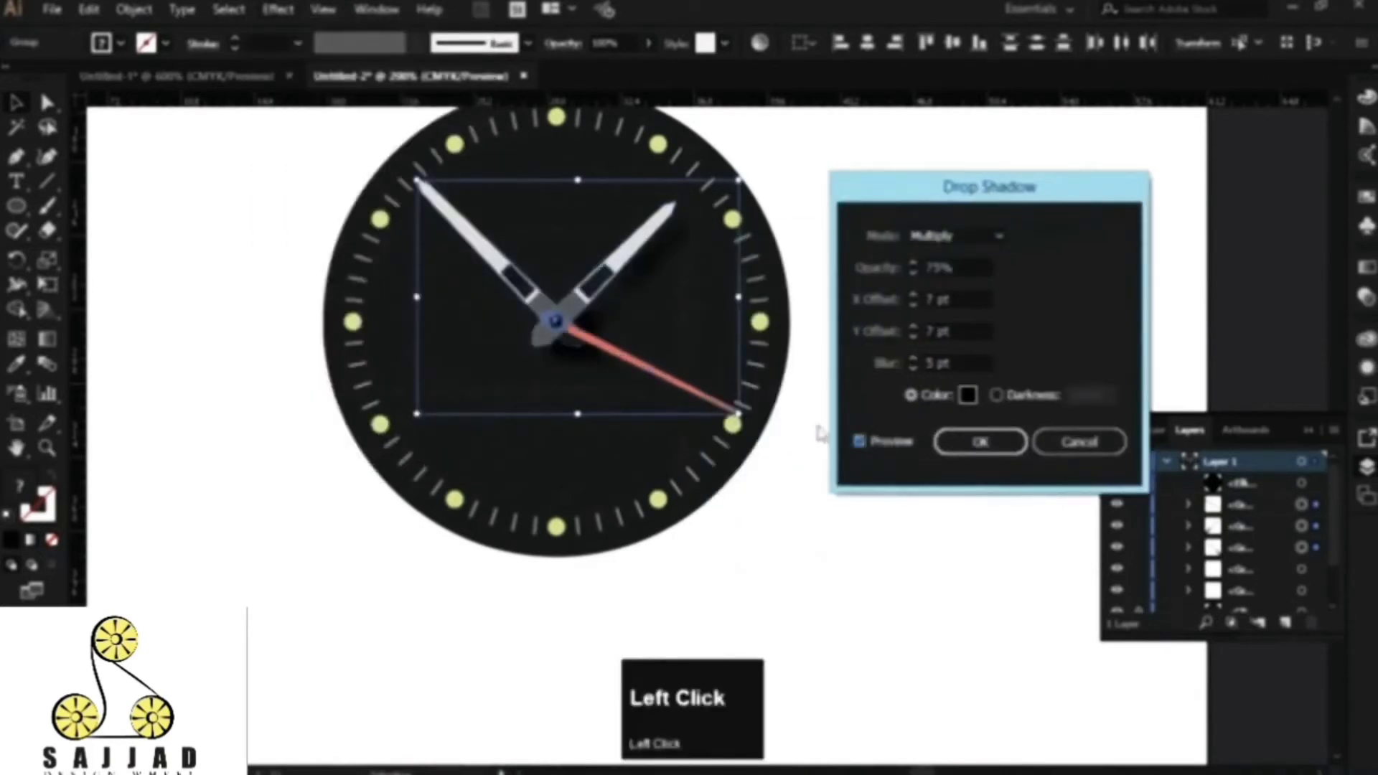
left_click(977, 268)
type("50")
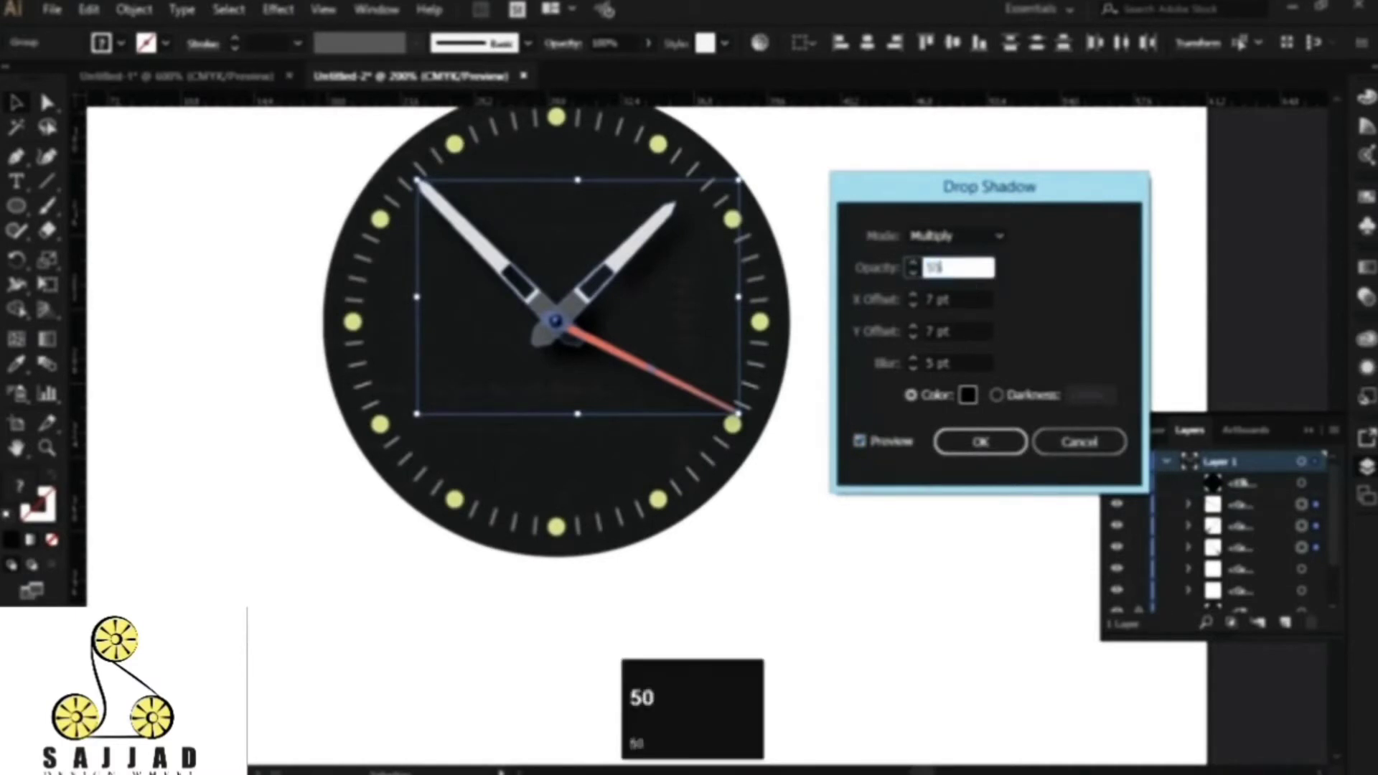
left_click(980, 299)
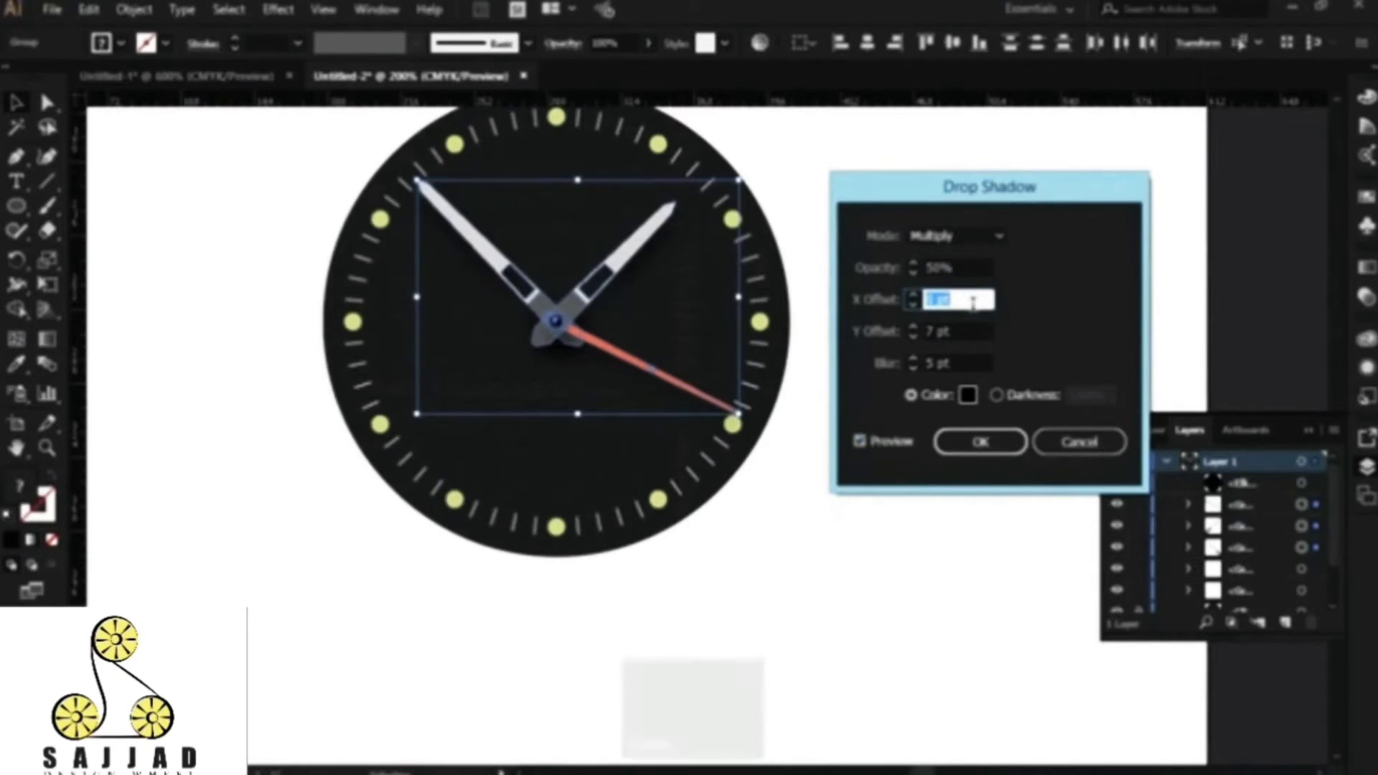
left_click(971, 331)
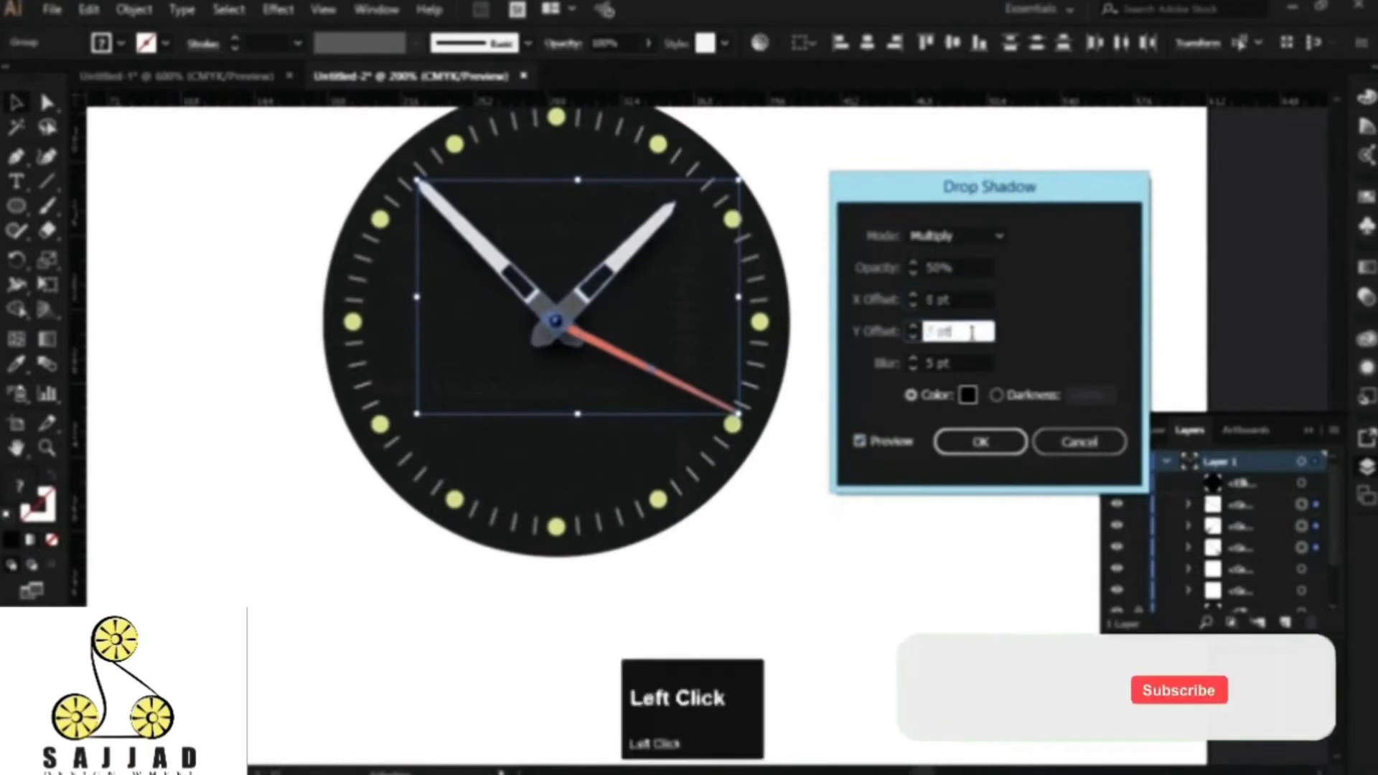
scroll(971, 334, "down", 1)
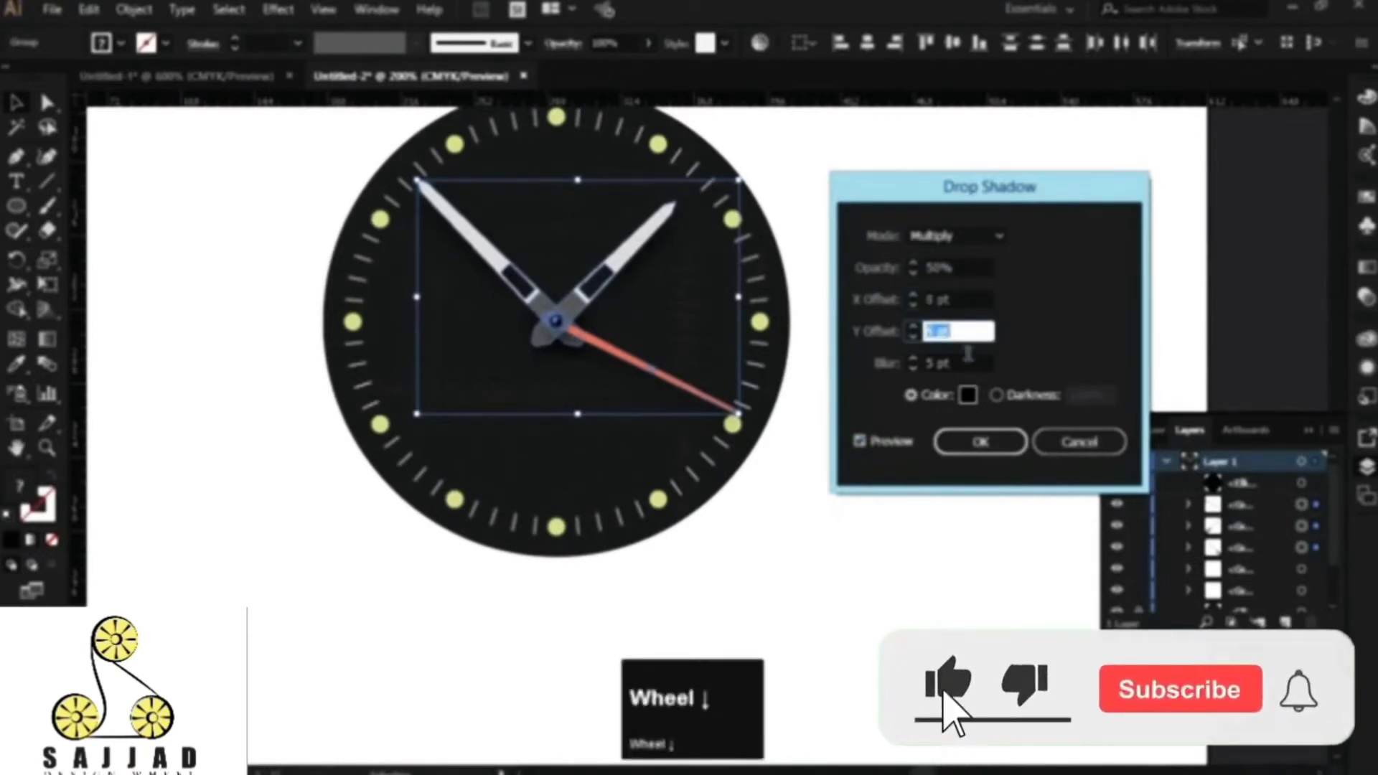
left_click(971, 363)
scroll(971, 362, "up", 1)
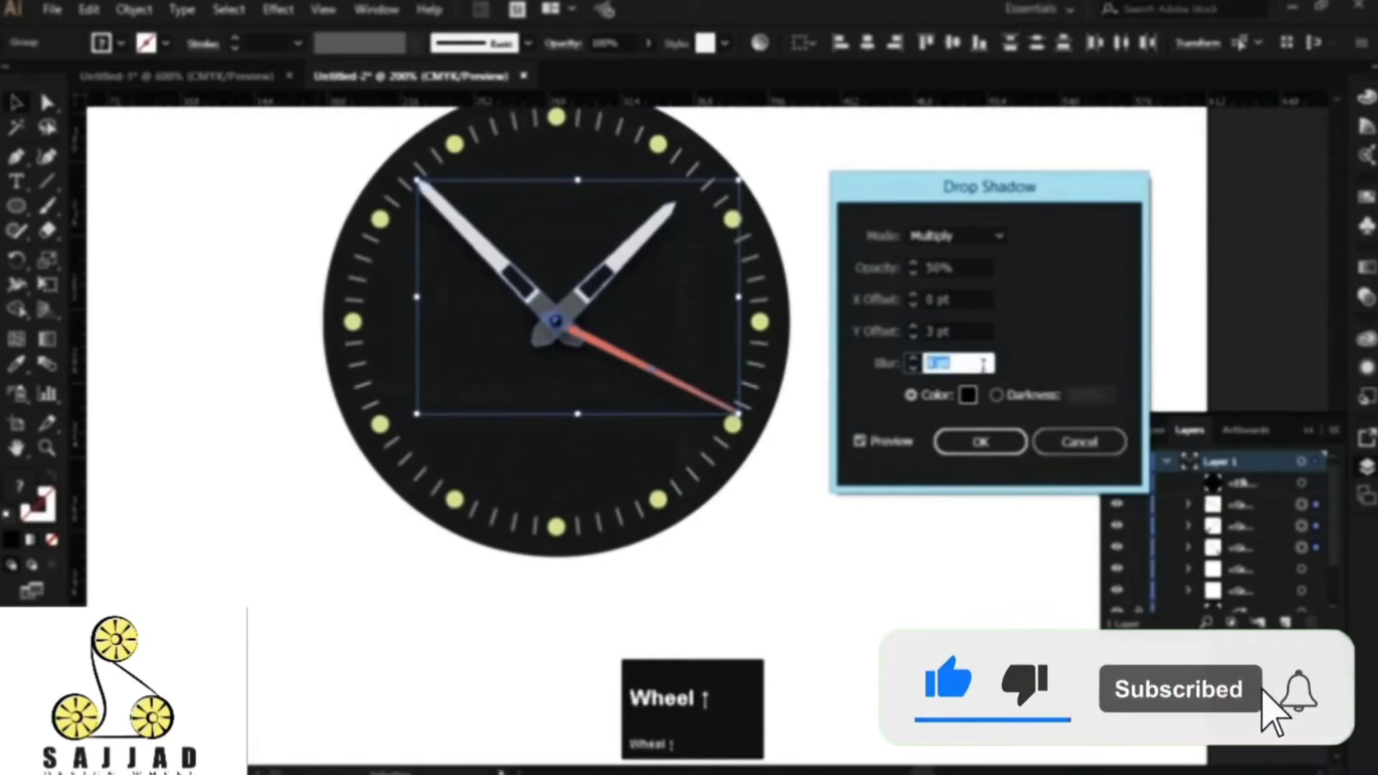
left_click(979, 441)
left_click(797, 237)
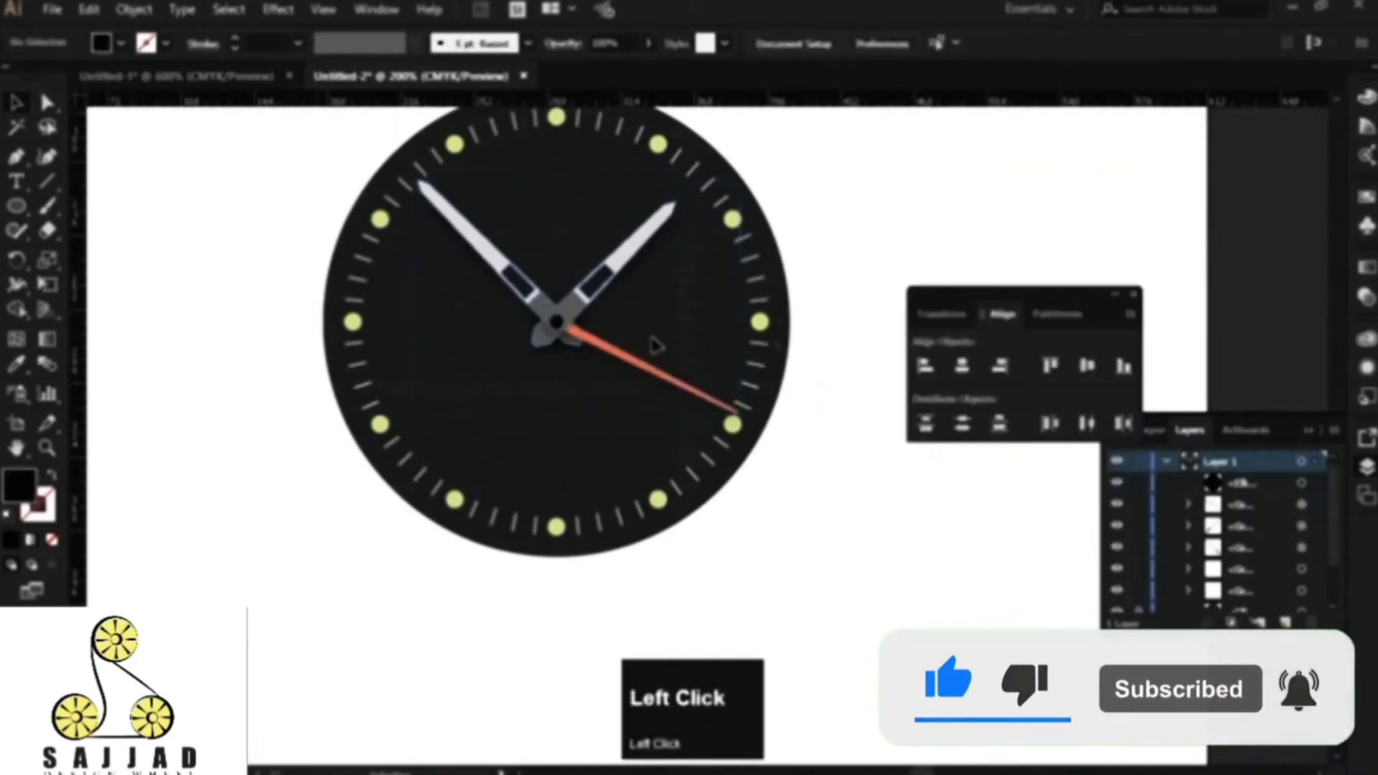
Step: Nudge the second hand so its grey circle is concentric with the black pin
scroll(473, 369, "up", 5)
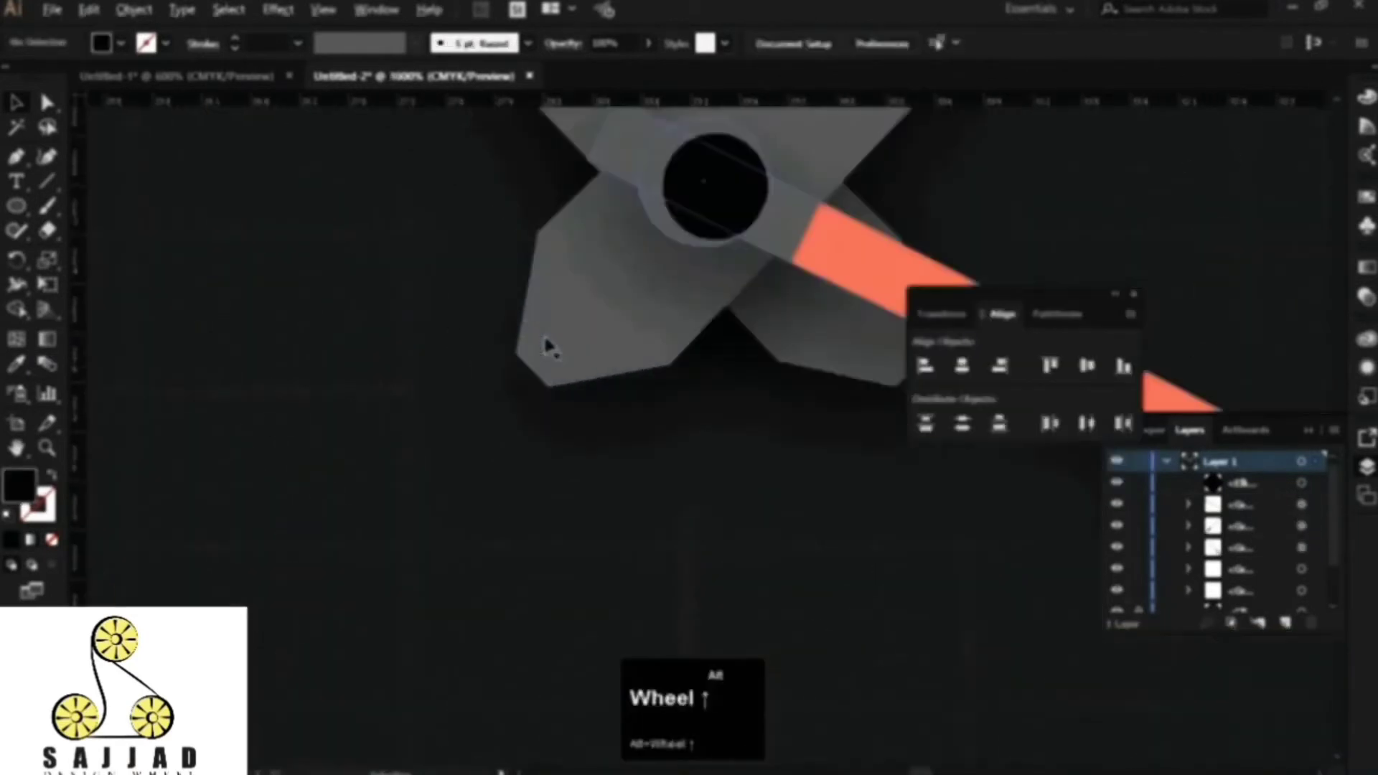
left_click_drag(733, 281, 700, 396)
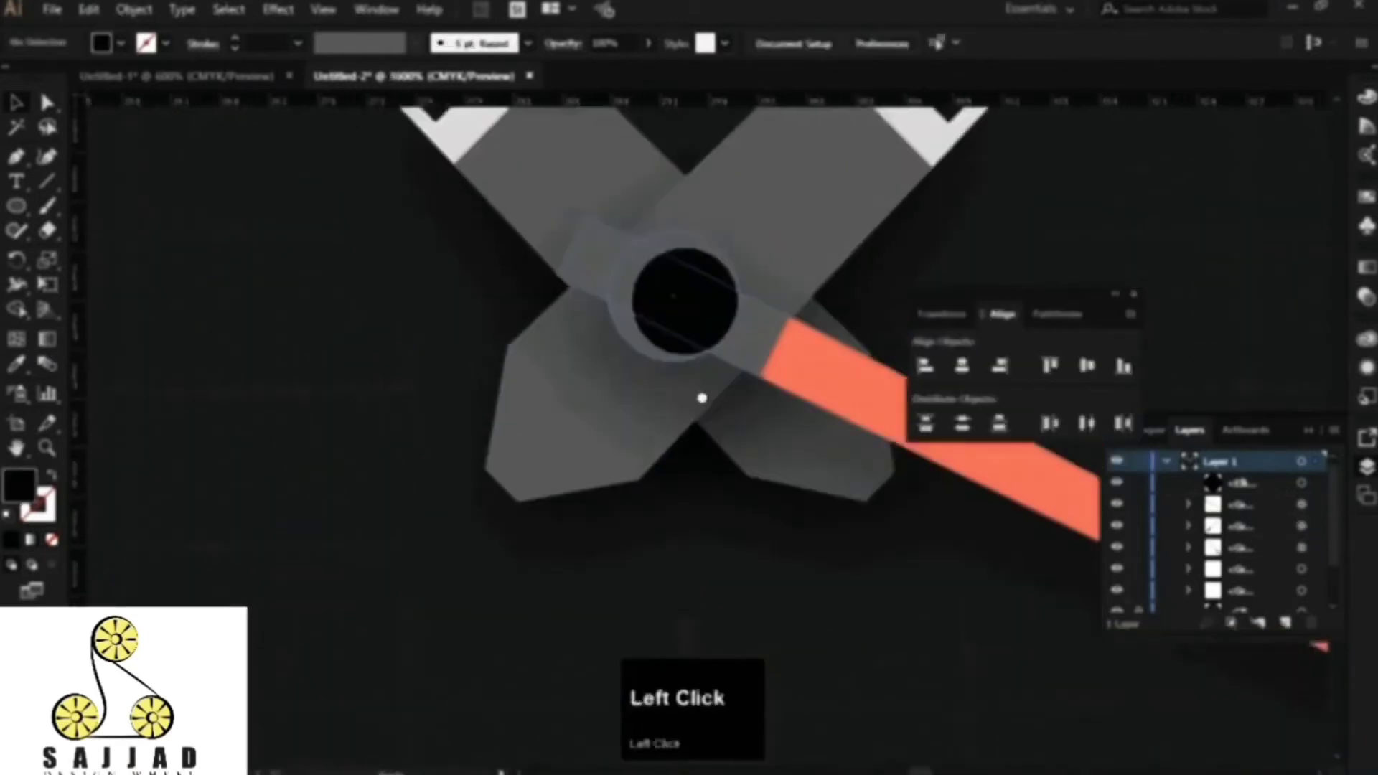
scroll(626, 333, "up", 2)
mouse_move(564, 274)
left_mouse_down()
mouse_move(564, 290)
mouse_move(680, 351)
mouse_move(582, 289)
left_mouse_up()
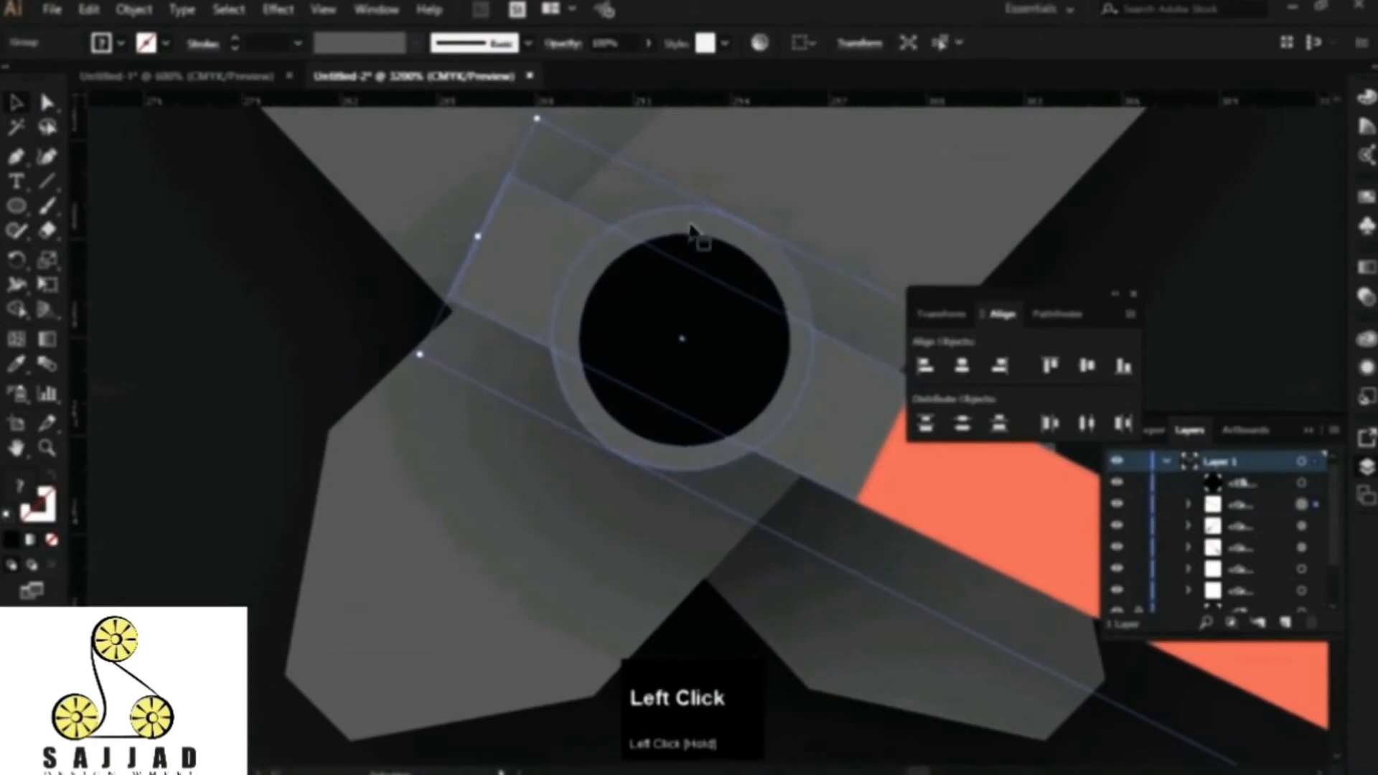
left_click_drag(690, 227, 689, 230)
scroll(659, 331, "up", 10)
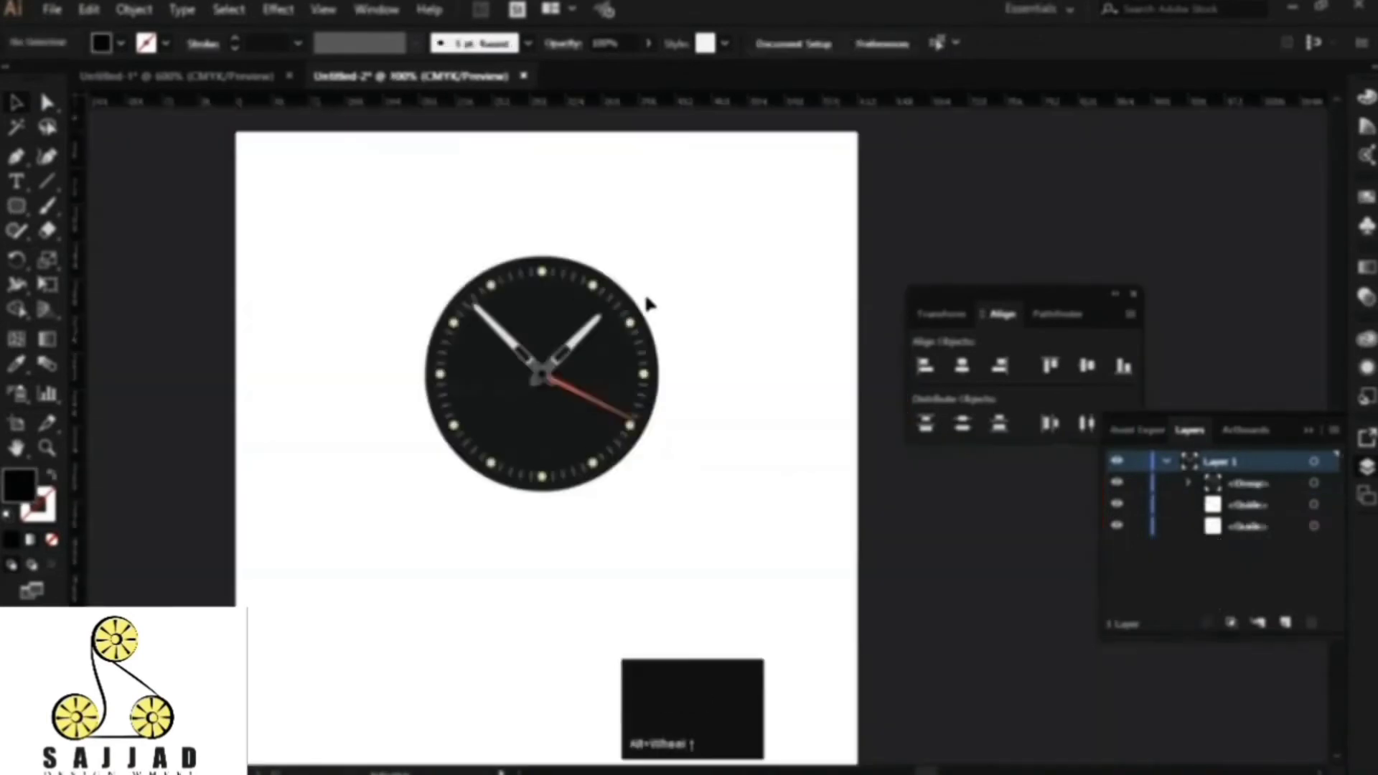
Step: Move the grouped clock onto the artboard's right edge and draw a black circle about 252 pt across in its place
left_click(529, 402)
left_click_drag(456, 406, 860, 258)
left_click_drag(19, 208, 89, 251)
left_click_drag(527, 373, 653, 503)
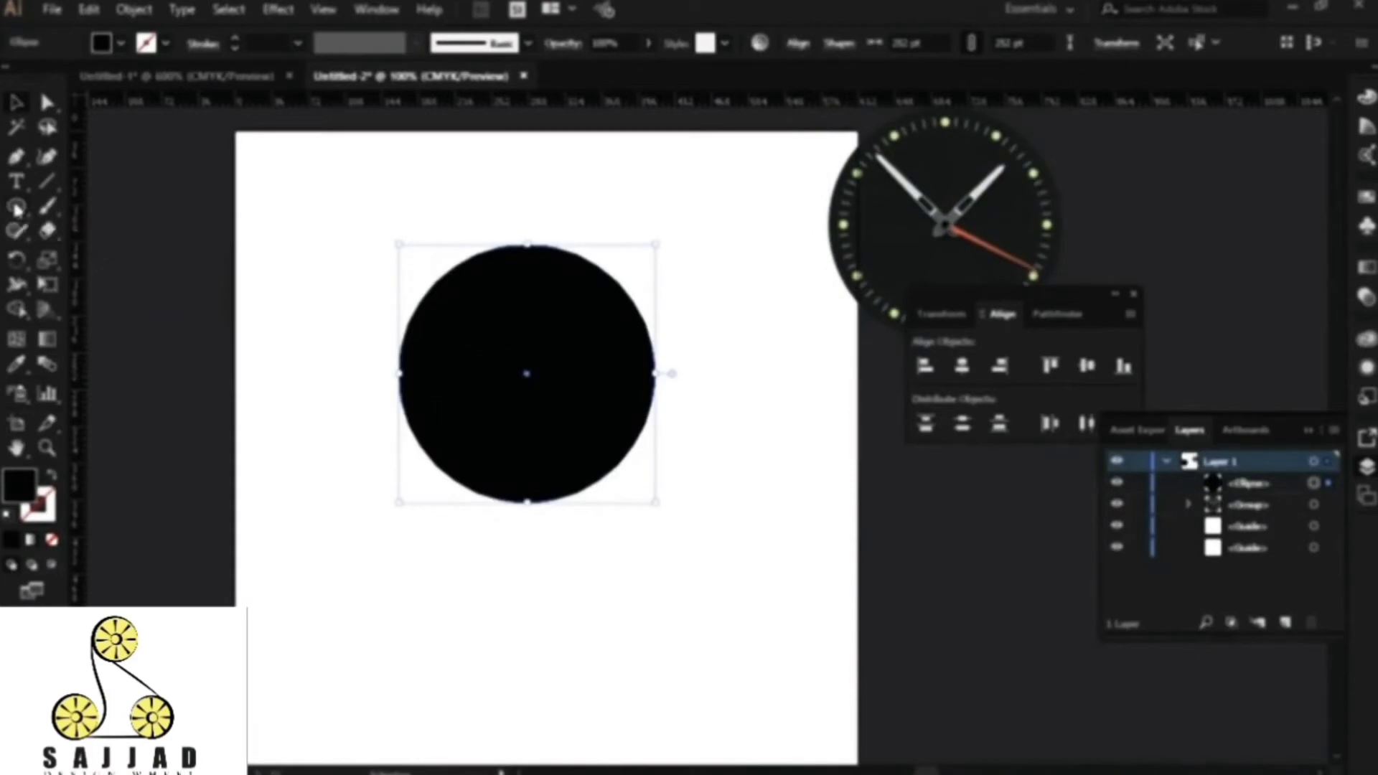
Step: Draw a black rectangle, narrower than the circle, overlapping its upper edge, and centre both shapes horizontally
left_click(17, 209)
mouse_move(456, 224)
left_mouse_down()
mouse_move(614, 285)
mouse_move(564, 243)
left_mouse_up()
left_click(729, 237)
left_click_drag(552, 308, 540, 325)
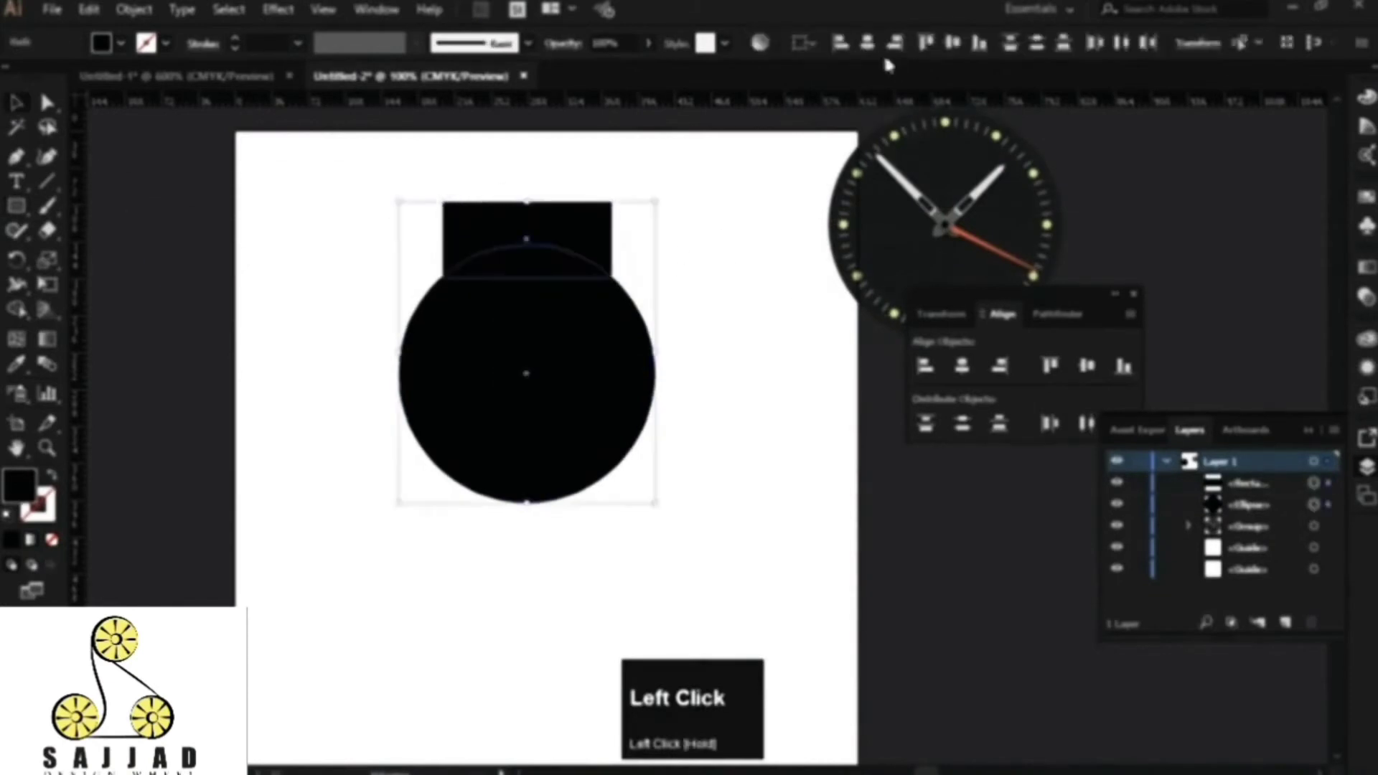
left_click(501, 237)
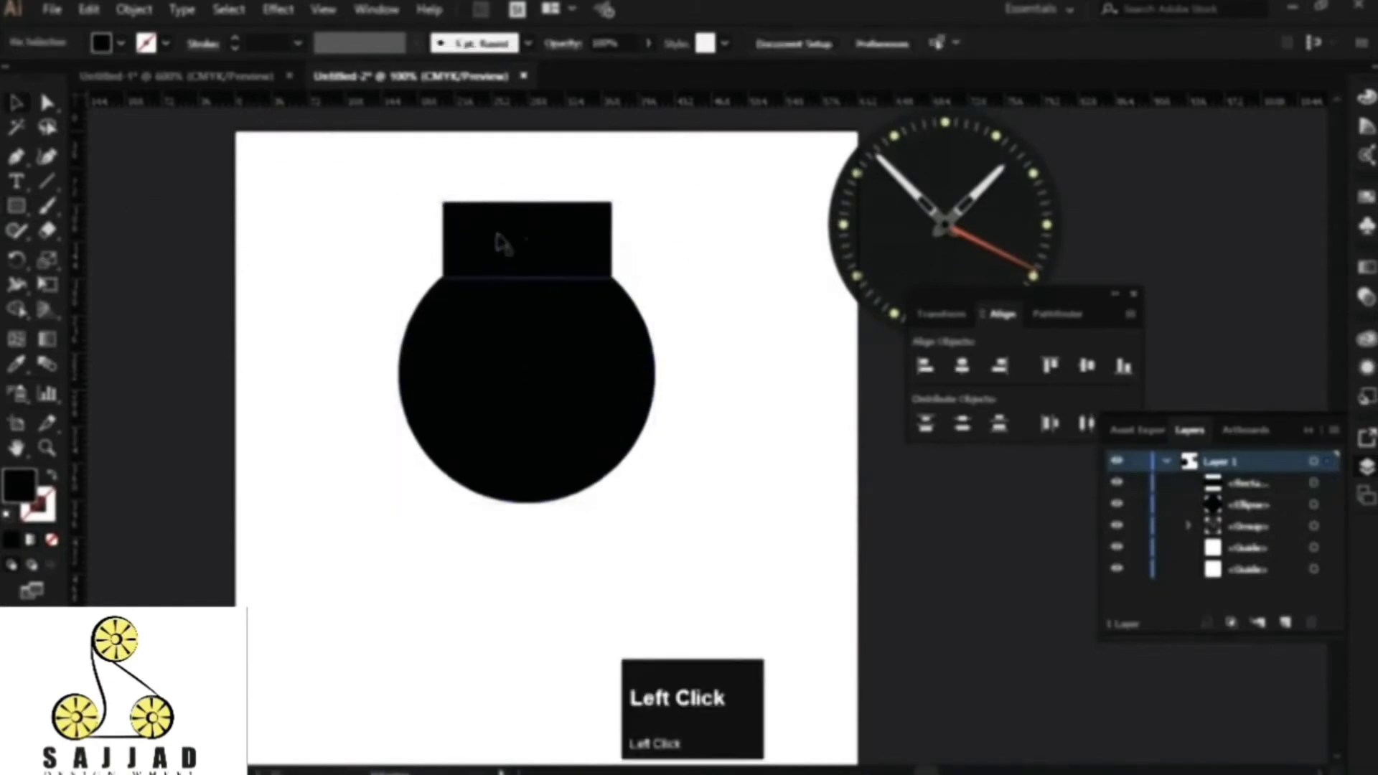
Step: Copy the rectangle straight down so that the duplicate overlaps the circle's lower edge
scroll(482, 249, "up", 3)
left_click(529, 239)
scroll(575, 153, "down", 3)
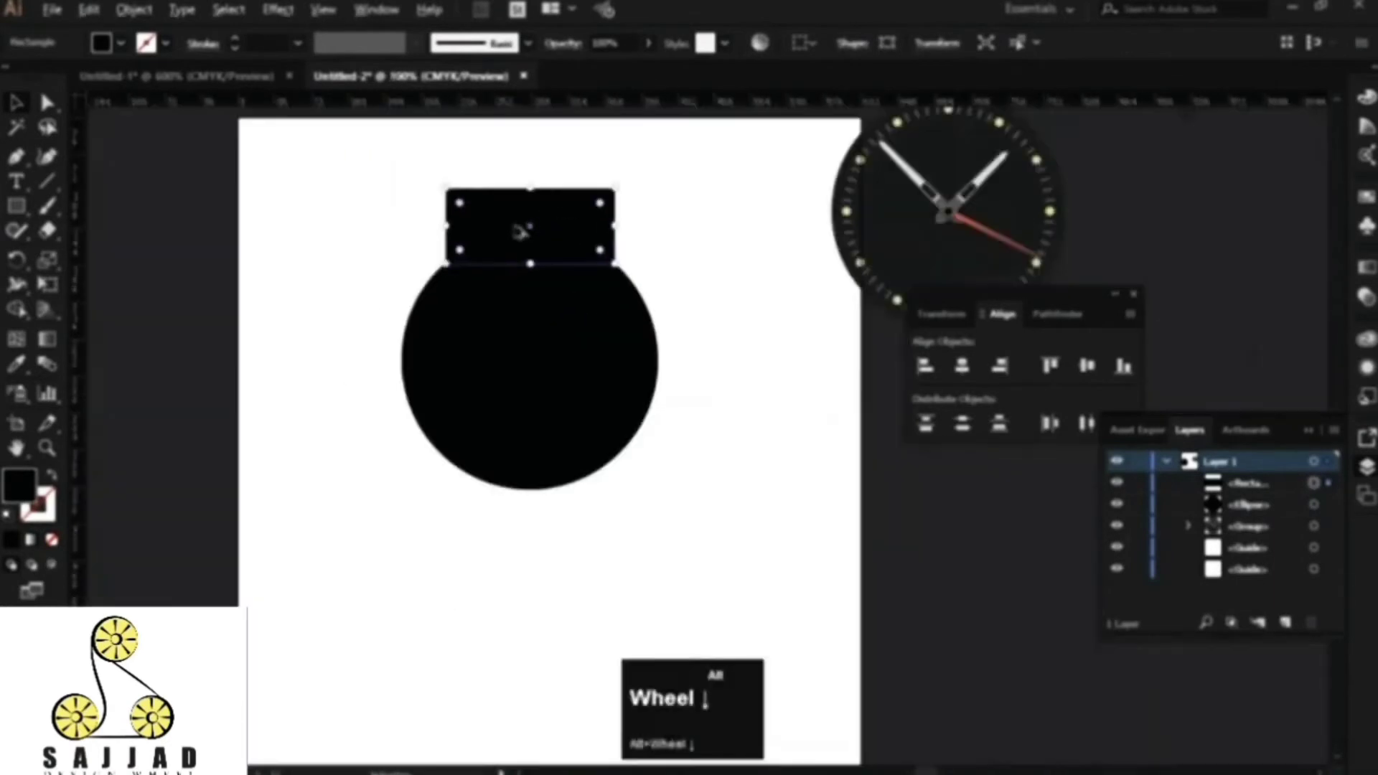
left_click_drag(529, 226, 549, 489)
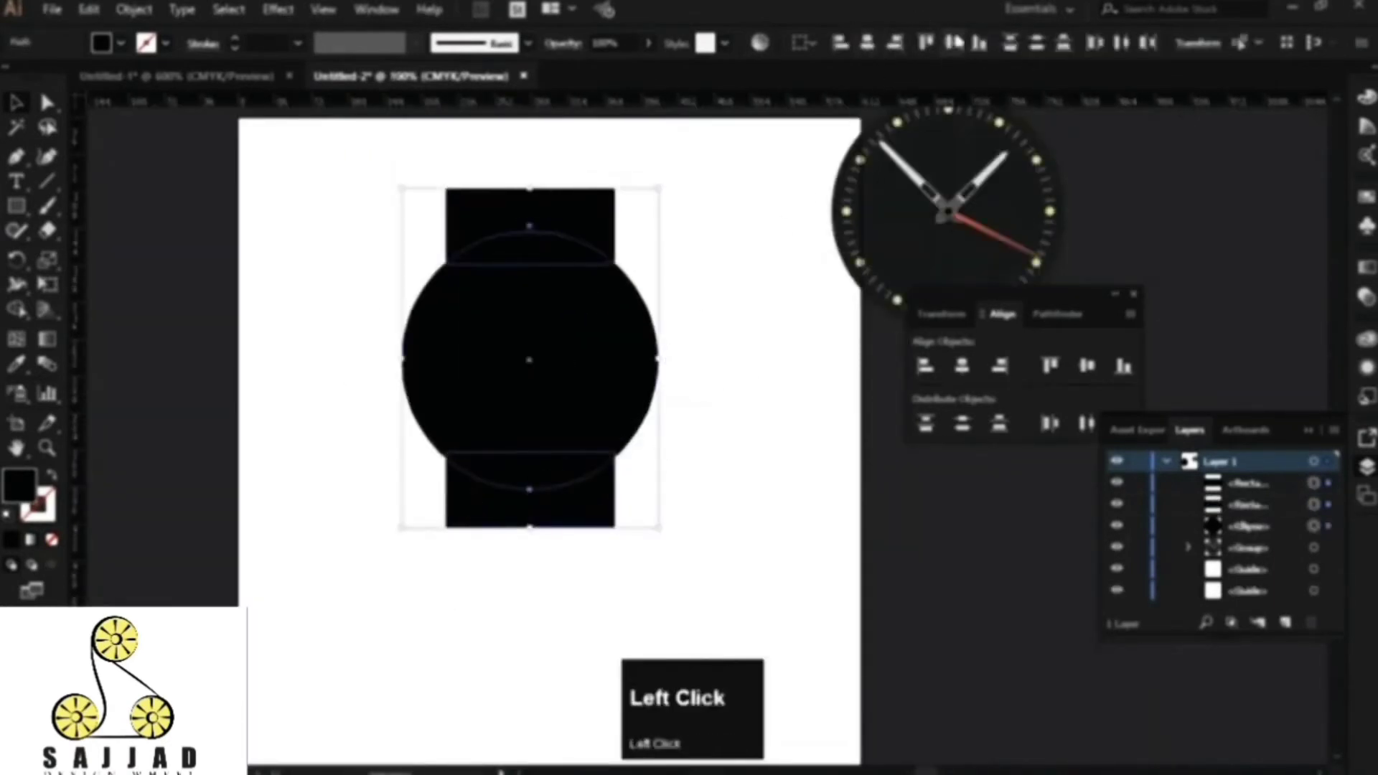
Step: Distribute the two rectangles and the circle by their vertical centres and unite them into one shape with Shape Builder
left_click_drag(1049, 293, 828, 334)
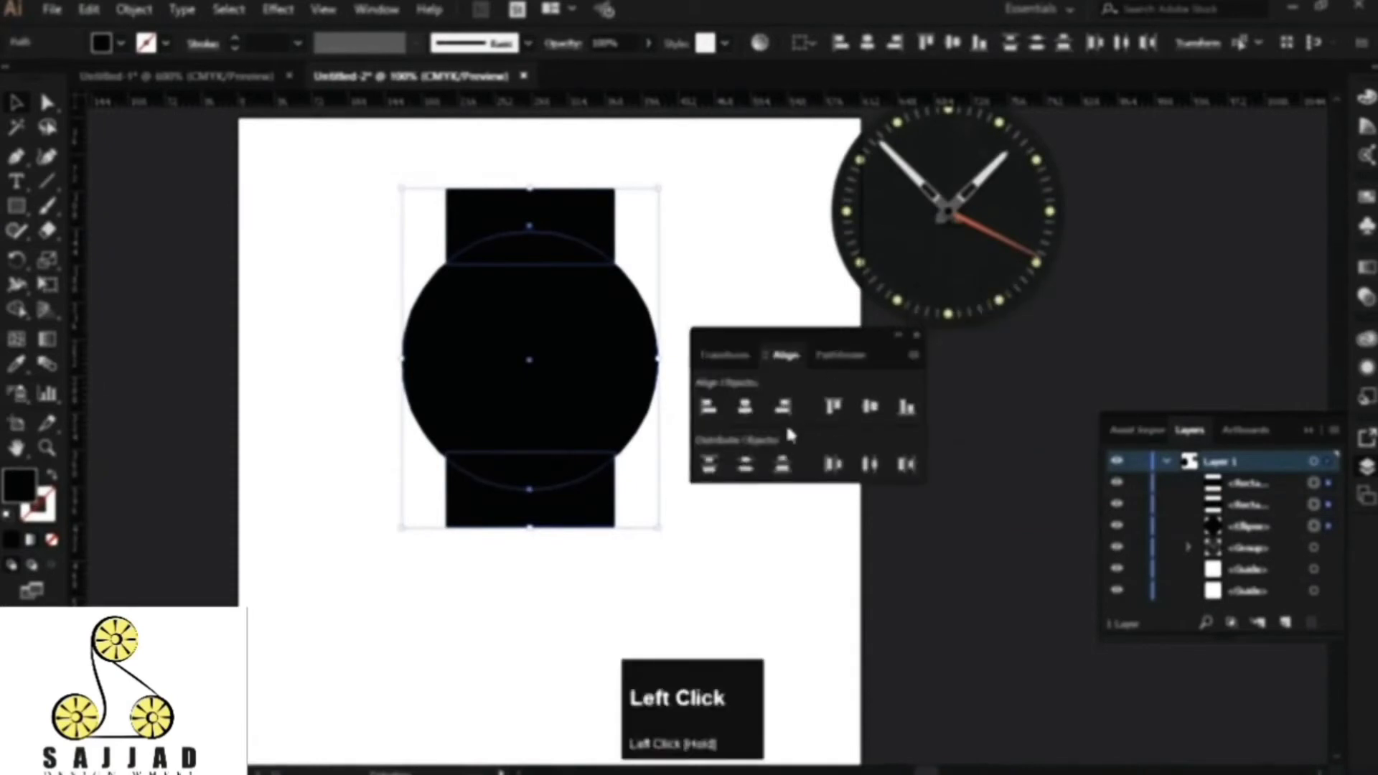
left_click(745, 472)
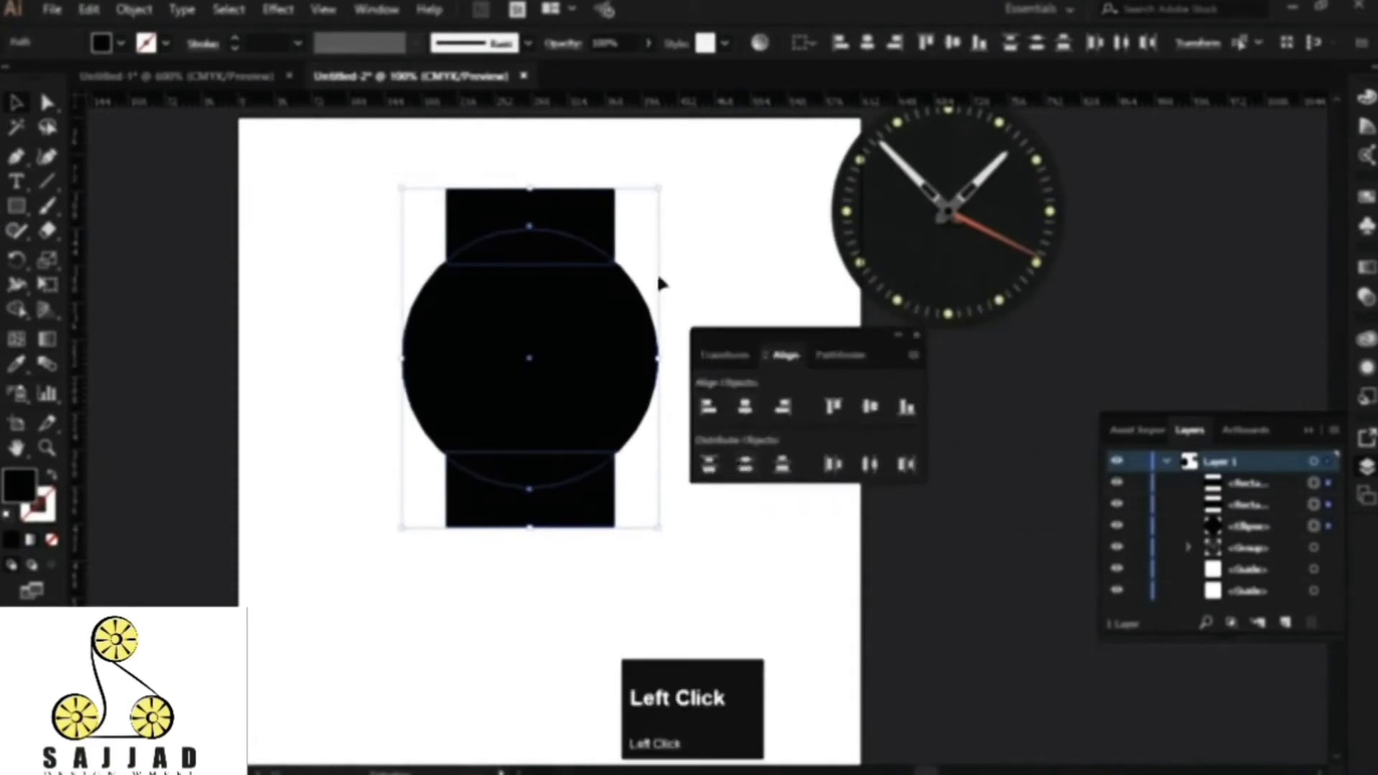
left_click_drag(745, 335, 850, 386)
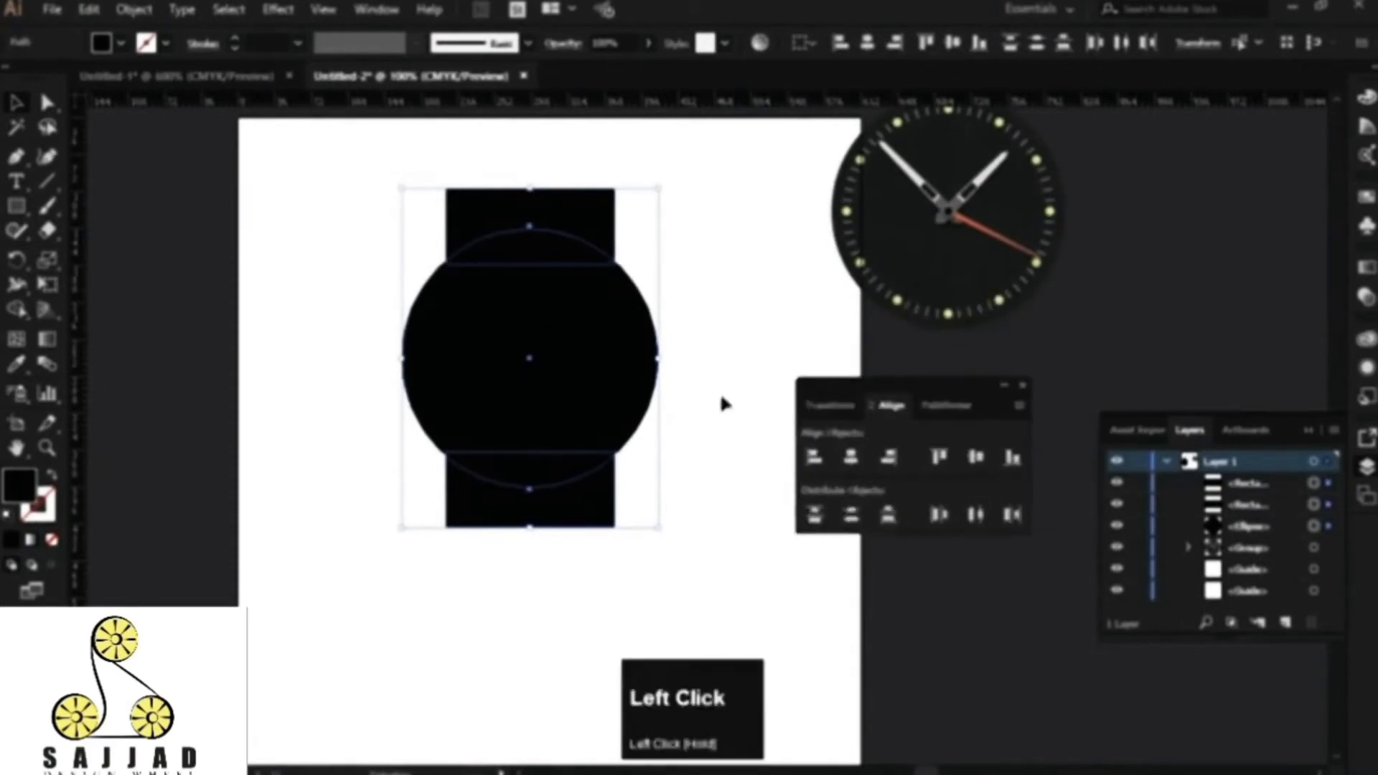
left_click(15, 343)
left_click_drag(524, 219, 523, 502)
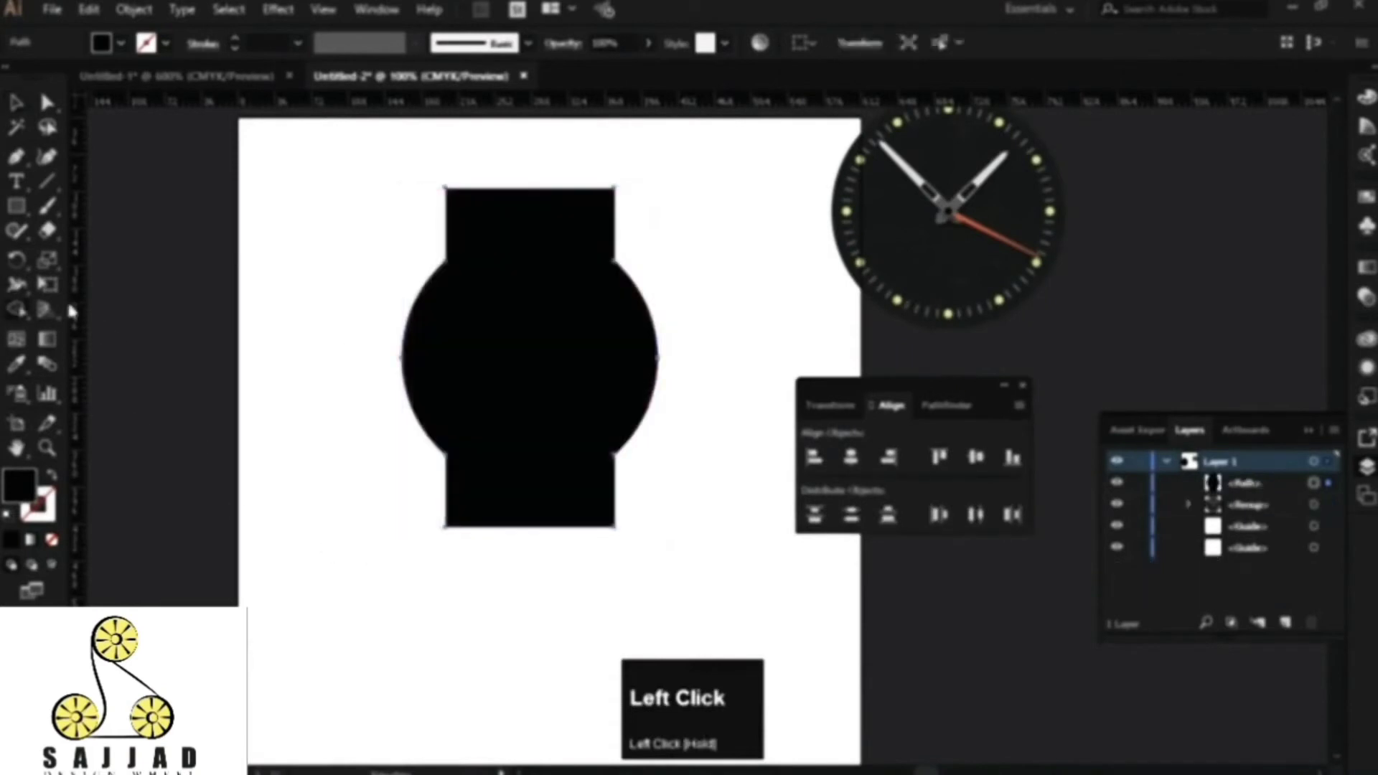
Step: Draw a narrower rectangle over the upper stub of the black silhouette, extending above it, and fill it mid grey
left_click_drag(15, 206, 108, 207)
left_click_drag(462, 164, 593, 235)
double_click(19, 485)
left_click(564, 363)
left_click(1043, 234)
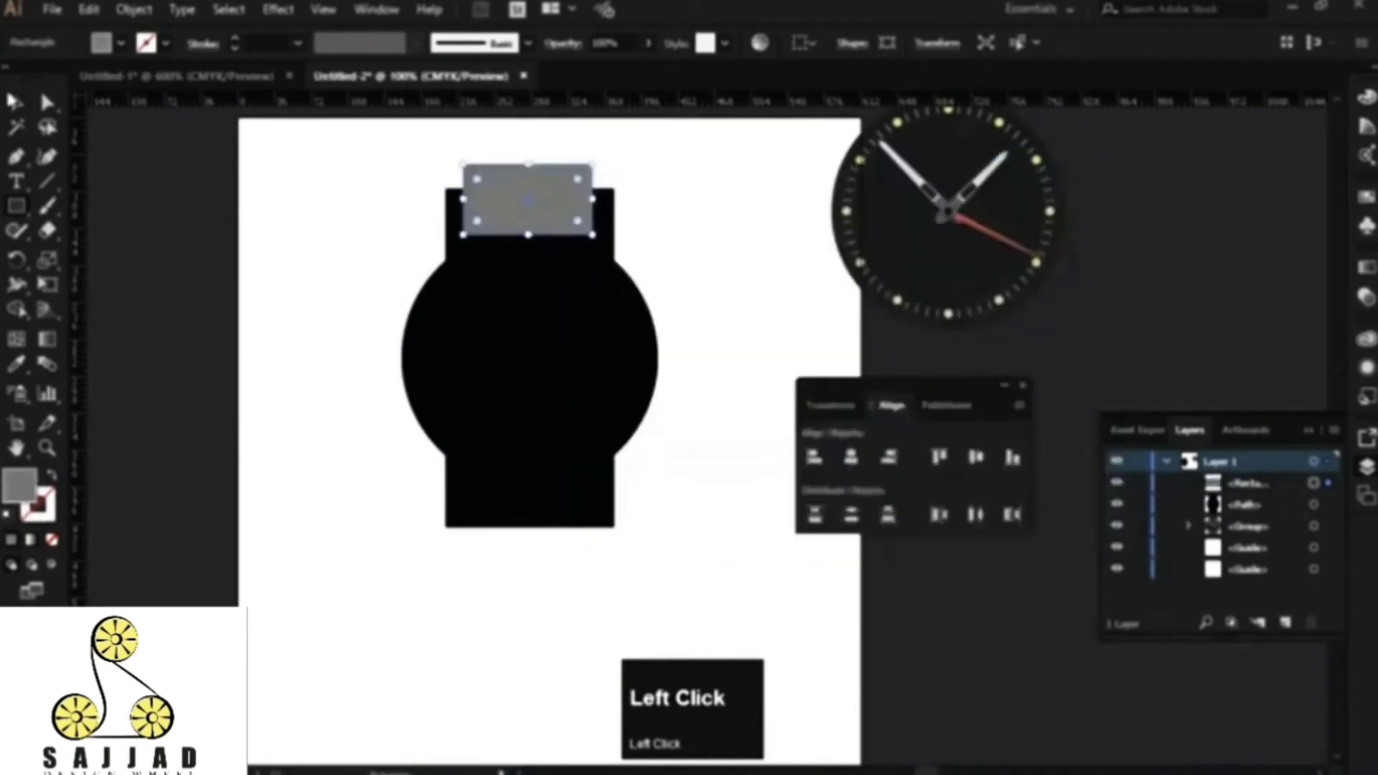
Step: Copy the mid-grey rectangle straight down so the duplicate overlaps the lower stub of the black silhouette and extends below it
left_click(10, 97)
left_click(666, 334)
scroll(506, 244, "up", 1)
left_click_drag(534, 160, 547, 514)
scroll(544, 175, "down", 1)
Step: Cut the upper grey rectangle out of the black silhouette with Shape Builder, leaving two upper lugs
left_click(540, 147)
left_click_drag(663, 145, 455, 575)
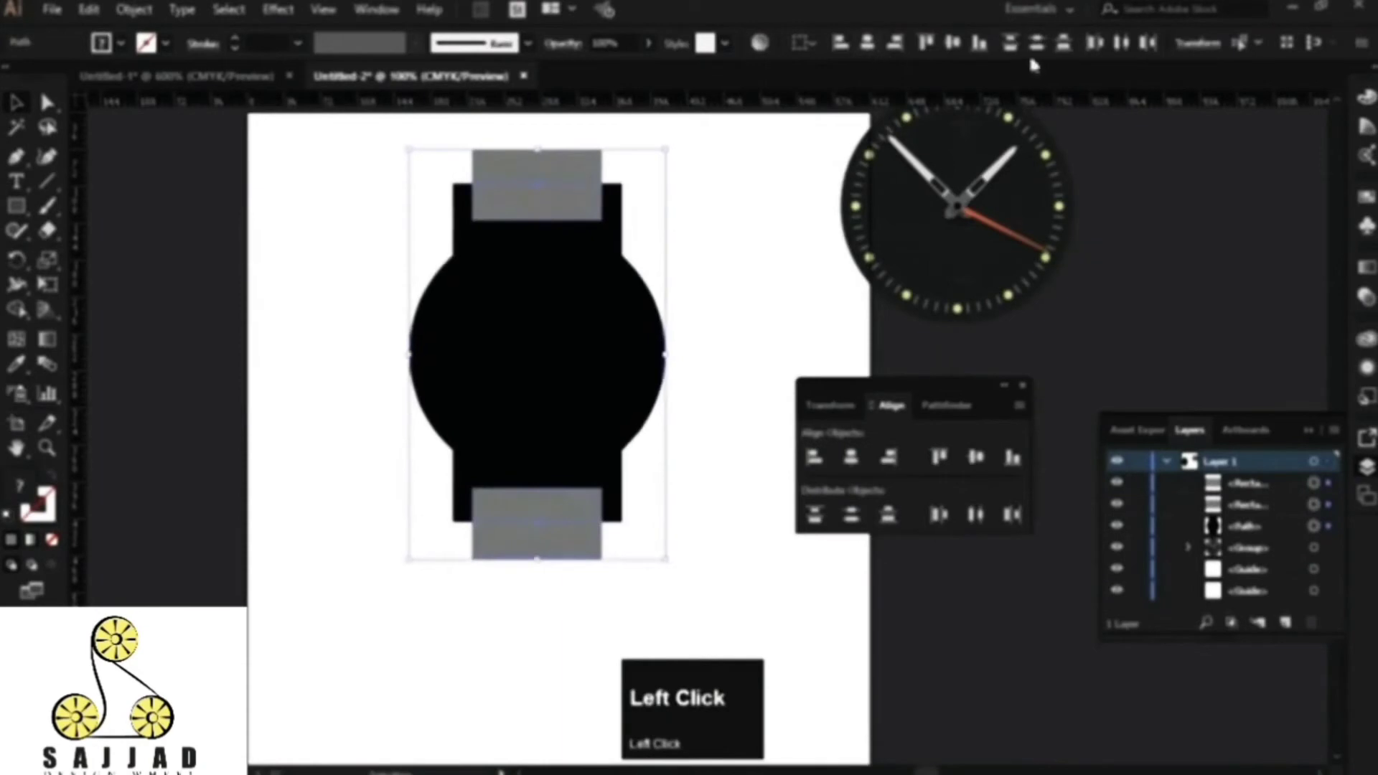
left_click(740, 349)
left_click_drag(664, 139, 430, 574)
left_click(16, 310)
left_click(571, 166, "alt")
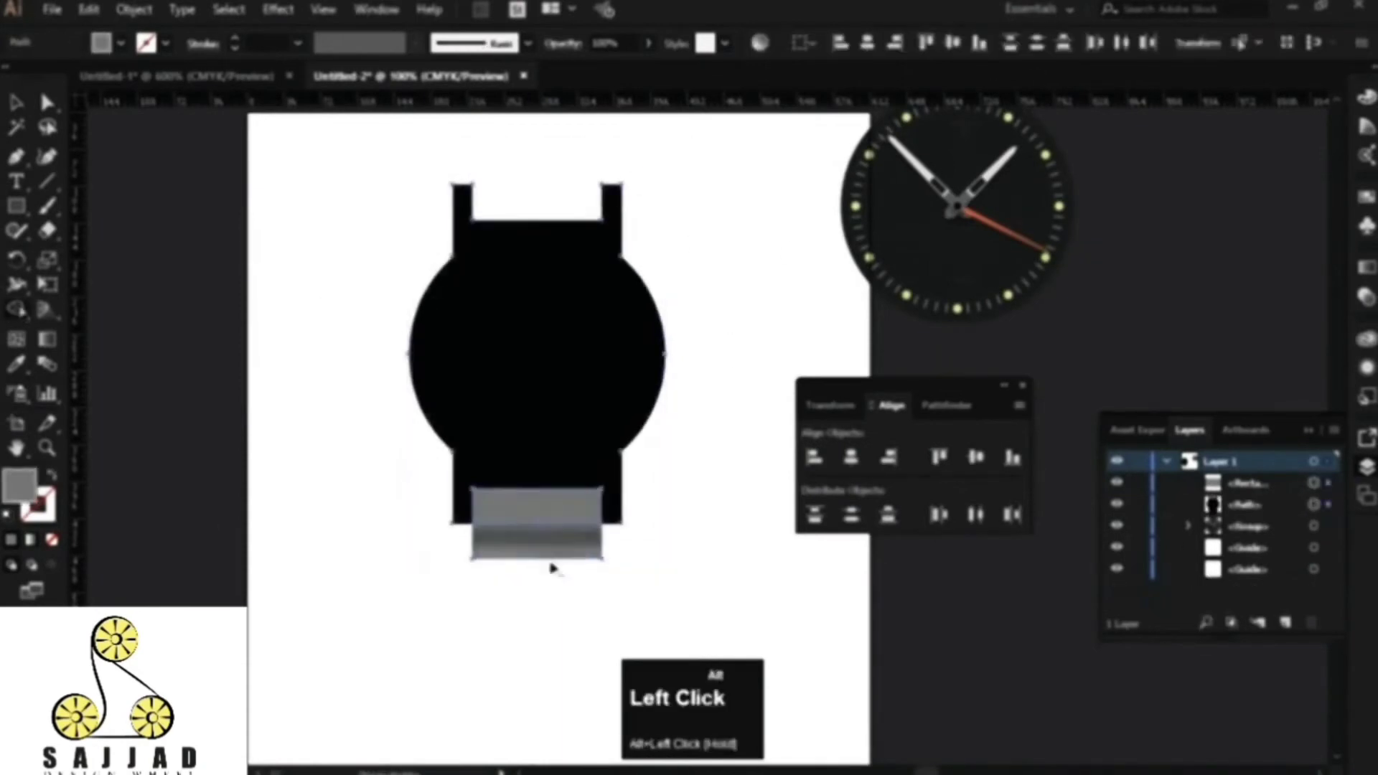
left_click(548, 522, "alt")
key("v")
left_click(334, 339)
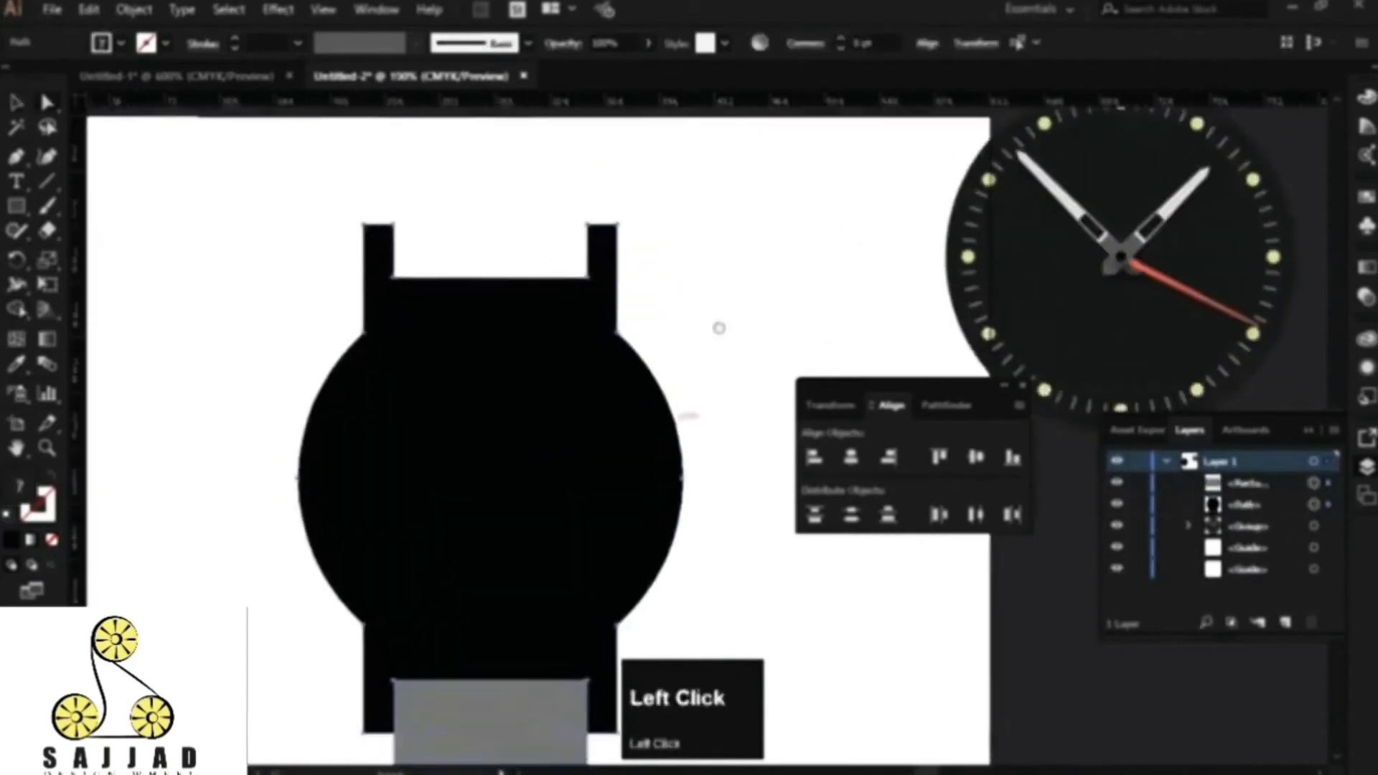
Step: Shorten the upper end of the silhouette by nudging the lug tips and the edge between them down one large increment
key("space")
left_click_drag(720, 329, 707, 311)
left_click_drag(330, 153, 690, 253)
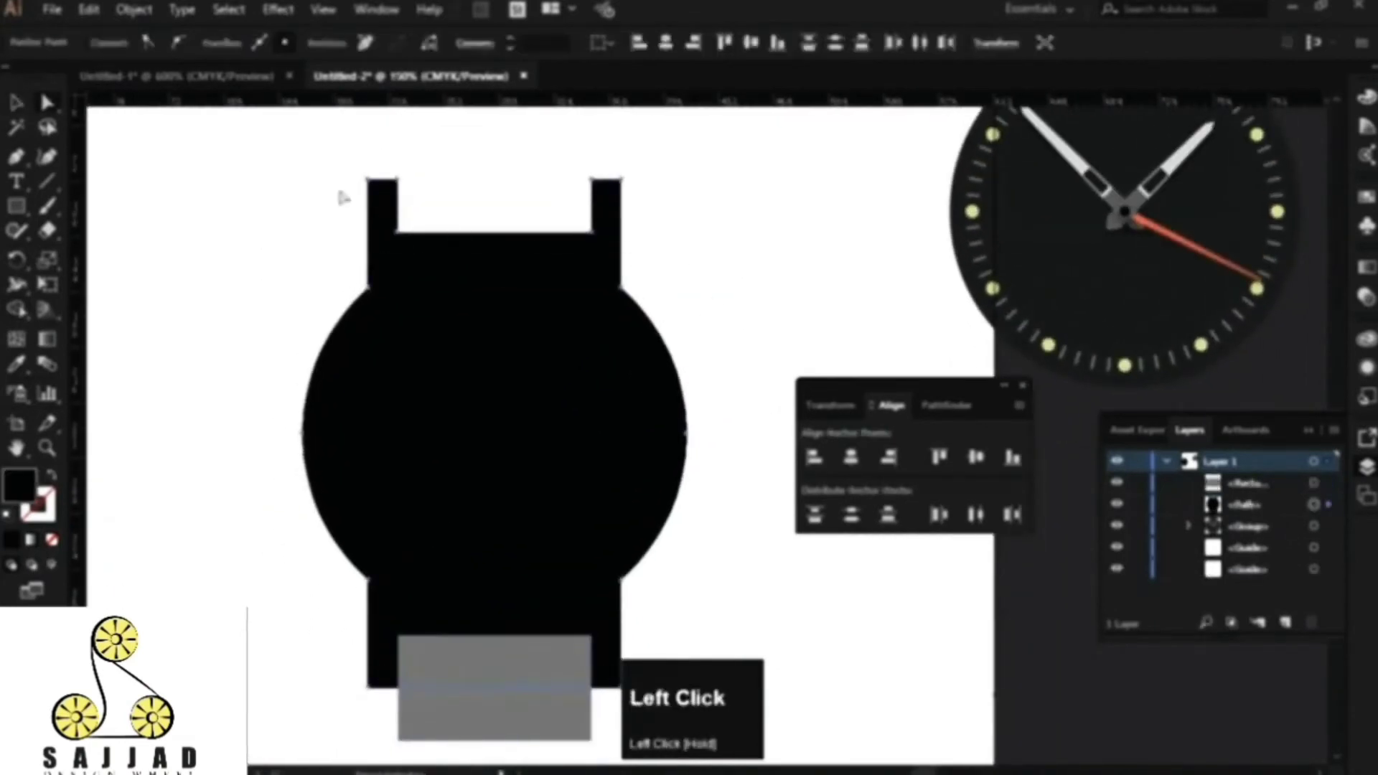
left_click_drag(305, 149, 677, 249)
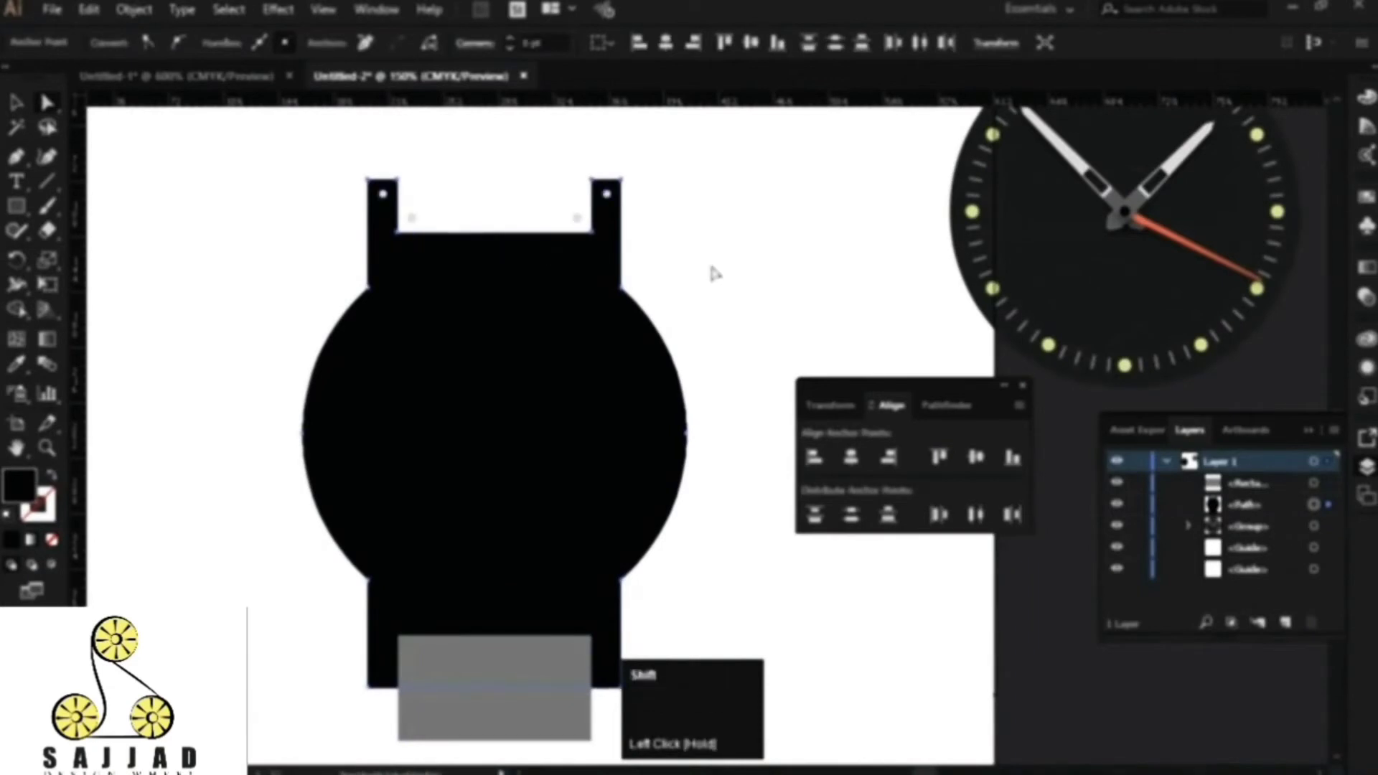
key("shift+Down")
Step: Nudge the lower stub's end anchors and the grey rectangle up one large increment
key("space")
left_click_drag(578, 491, 546, 299)
left_click_drag(628, 416, 269, 590)
key("shift+Up")
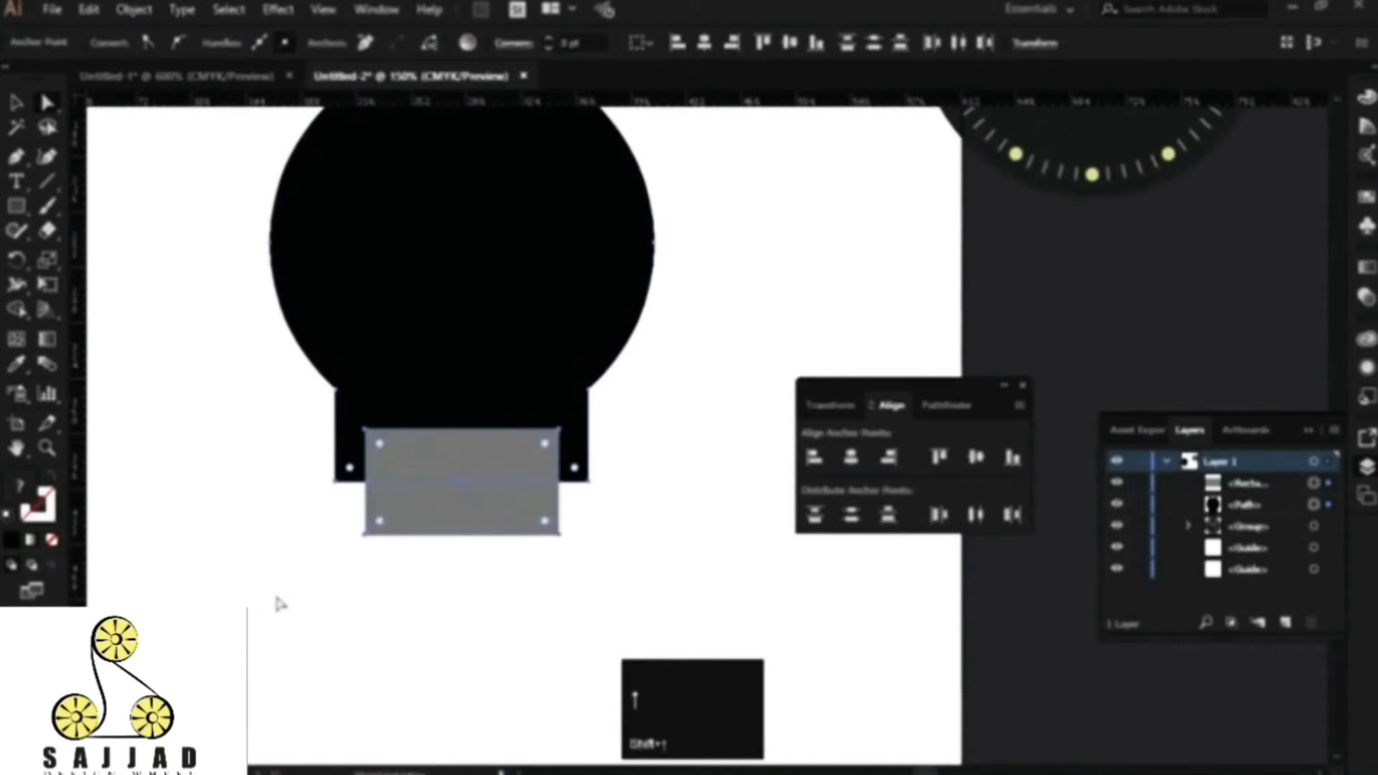
Step: Cut the lower grey rectangle out of the silhouette with Shape Builder, leaving two lower lugs
left_click(17, 310)
left_click_drag(464, 529, 464, 456, "alt")
left_click(48, 105)
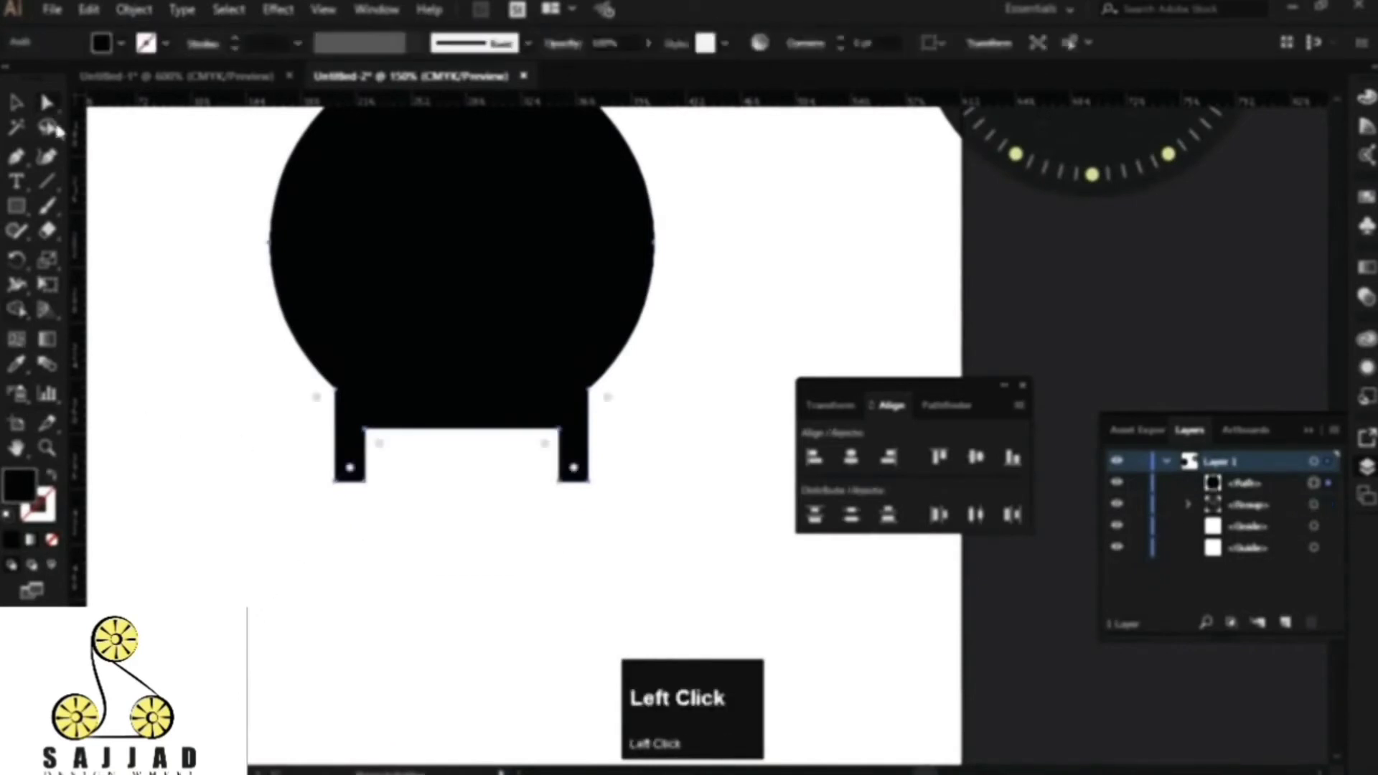
left_click(609, 410)
Step: Round the four corners where the lugs meet the circle into smooth curves
key("space")
left_click_drag(607, 407, 608, 593)
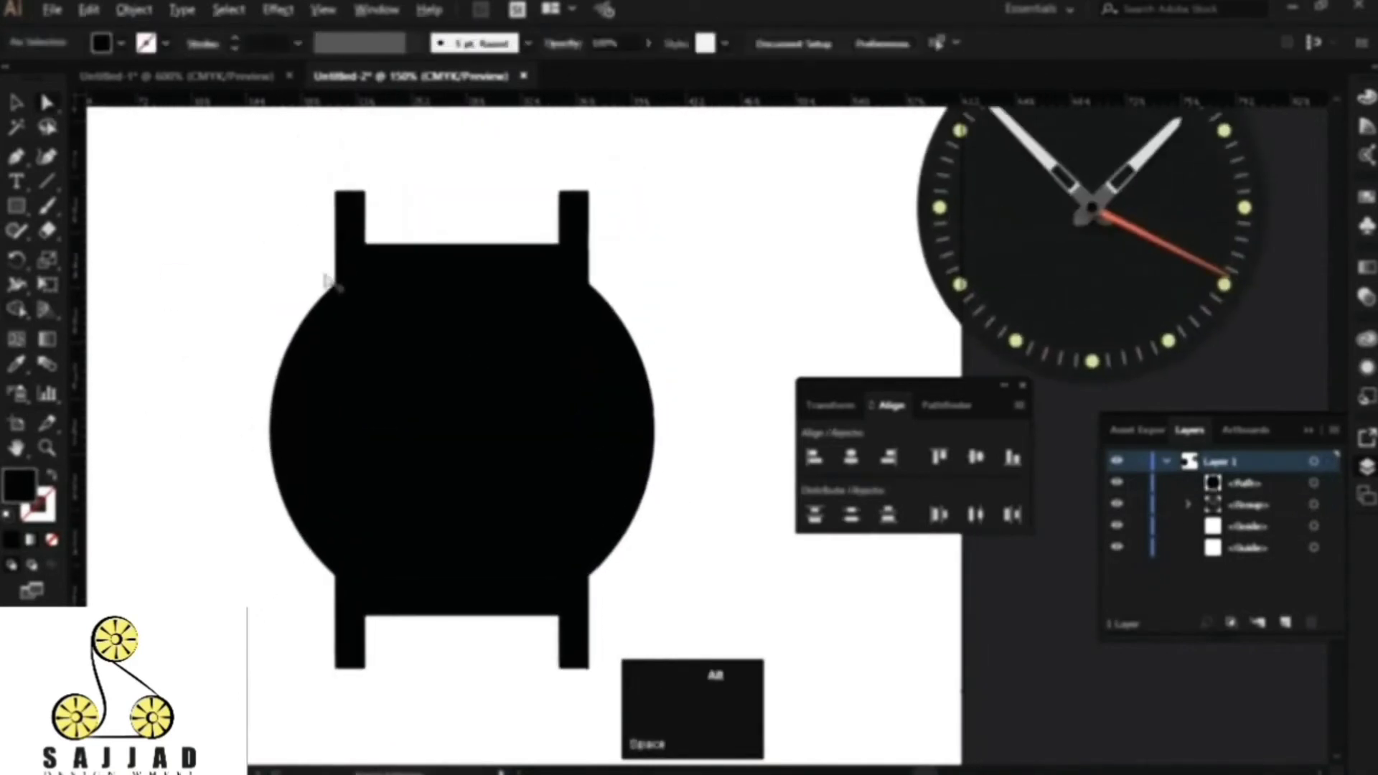
scroll(327, 280, "up", 2)
left_click(336, 293)
left_click(824, 308, "shift")
scroll(490, 382, "down", 1)
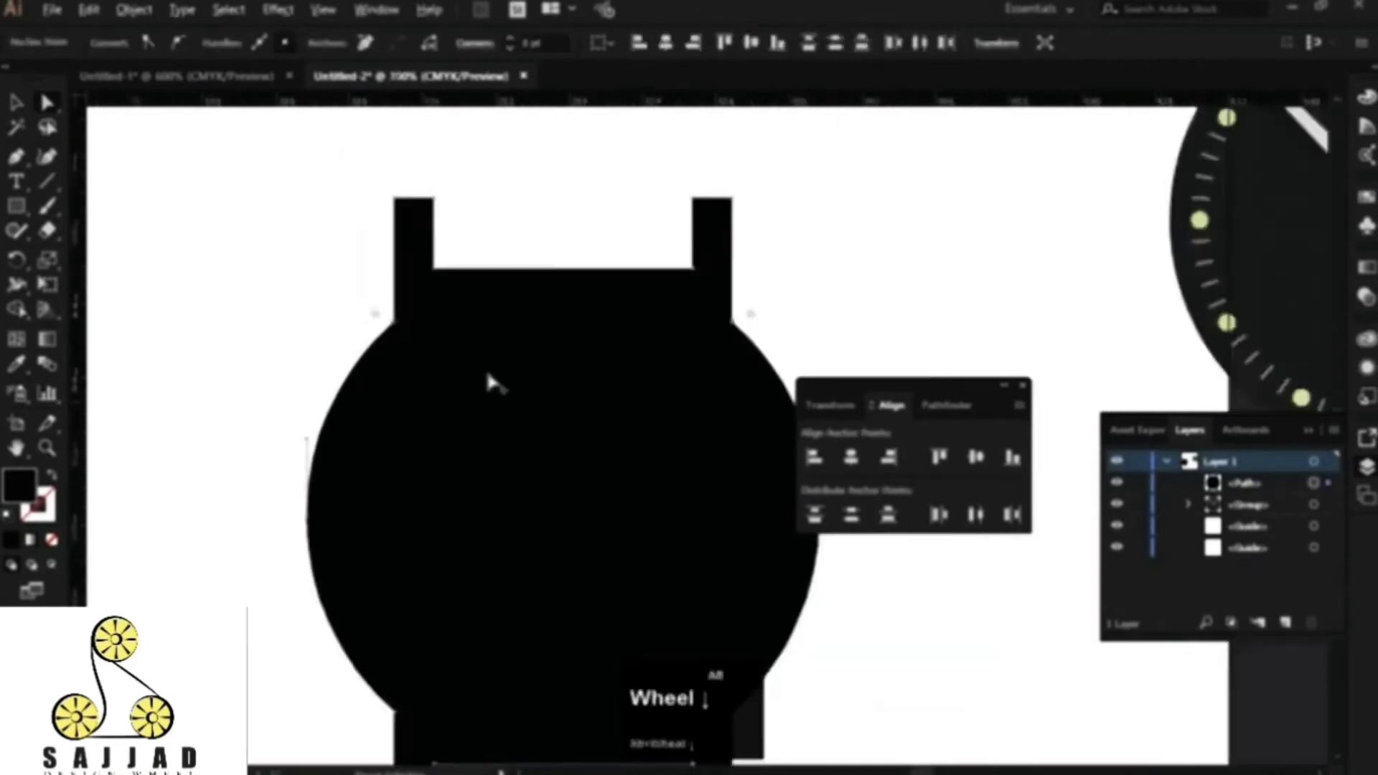
scroll(490, 382, "down", 1)
left_click(414, 524, "shift")
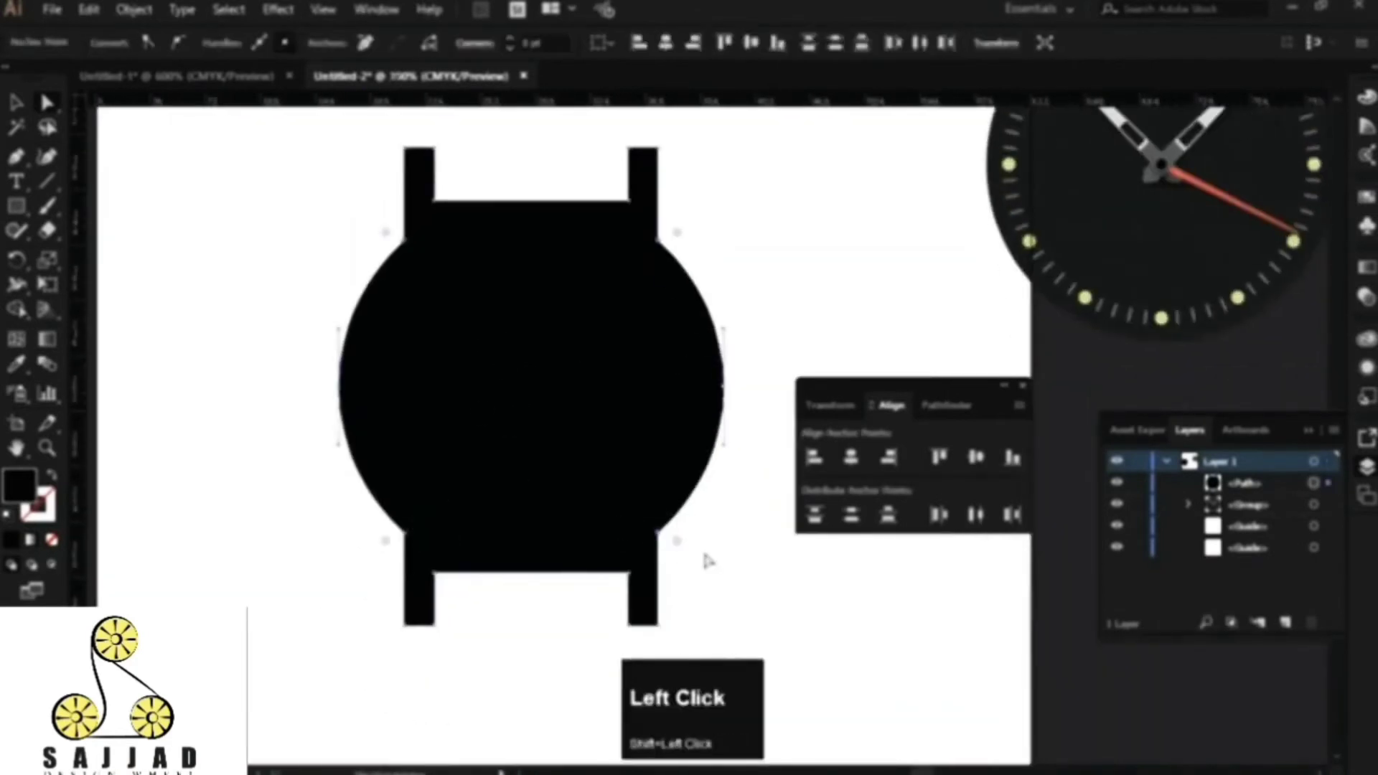
scroll(687, 540, "up", 1)
scroll(679, 541, "down", 1)
key("space")
left_click_drag(730, 555, 654, 563)
Step: Round the outer tip corners of all four lugs
key("space")
left_click_drag(597, 627, 583, 517)
left_click_drag(335, 465, 425, 514)
key("space")
left_click_drag(518, 320, 464, 576)
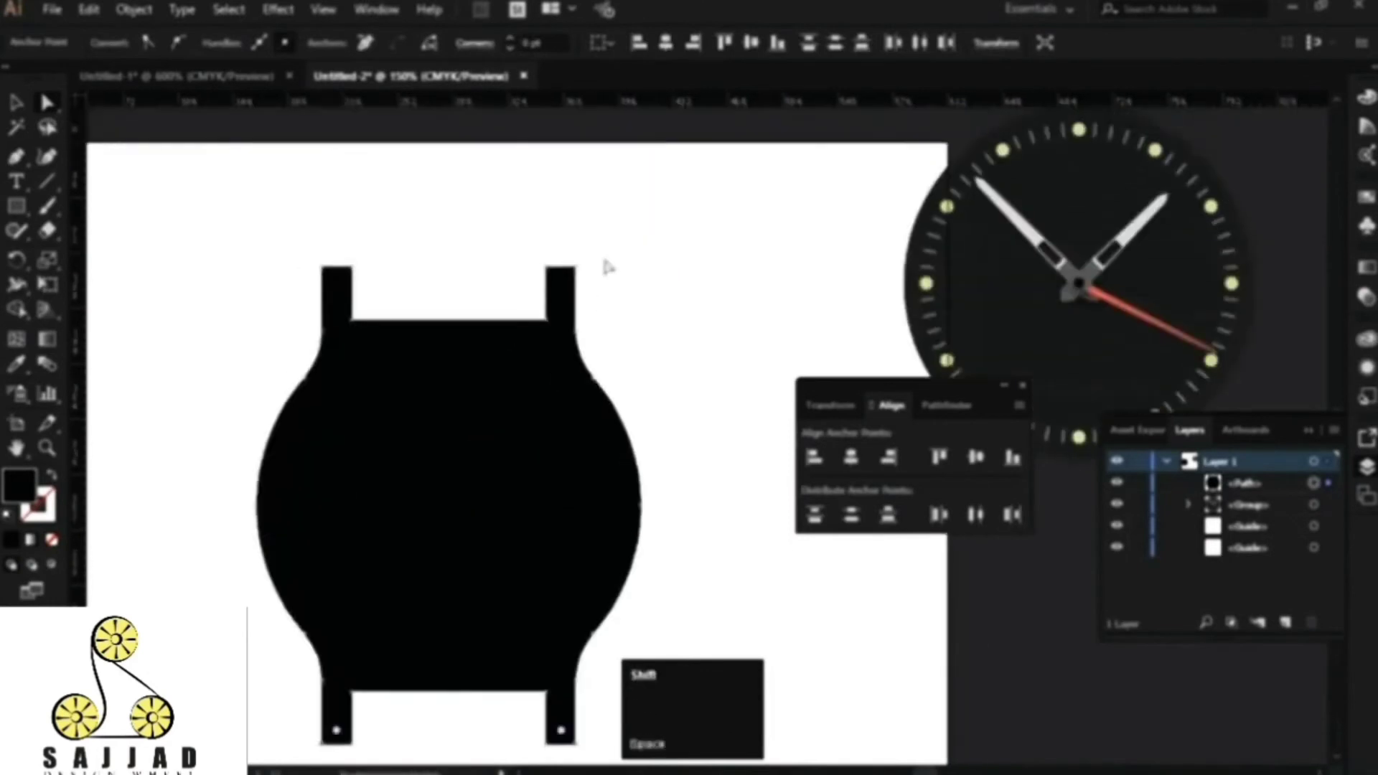
left_click_drag(605, 252, 529, 287)
scroll(325, 287, "up", 3)
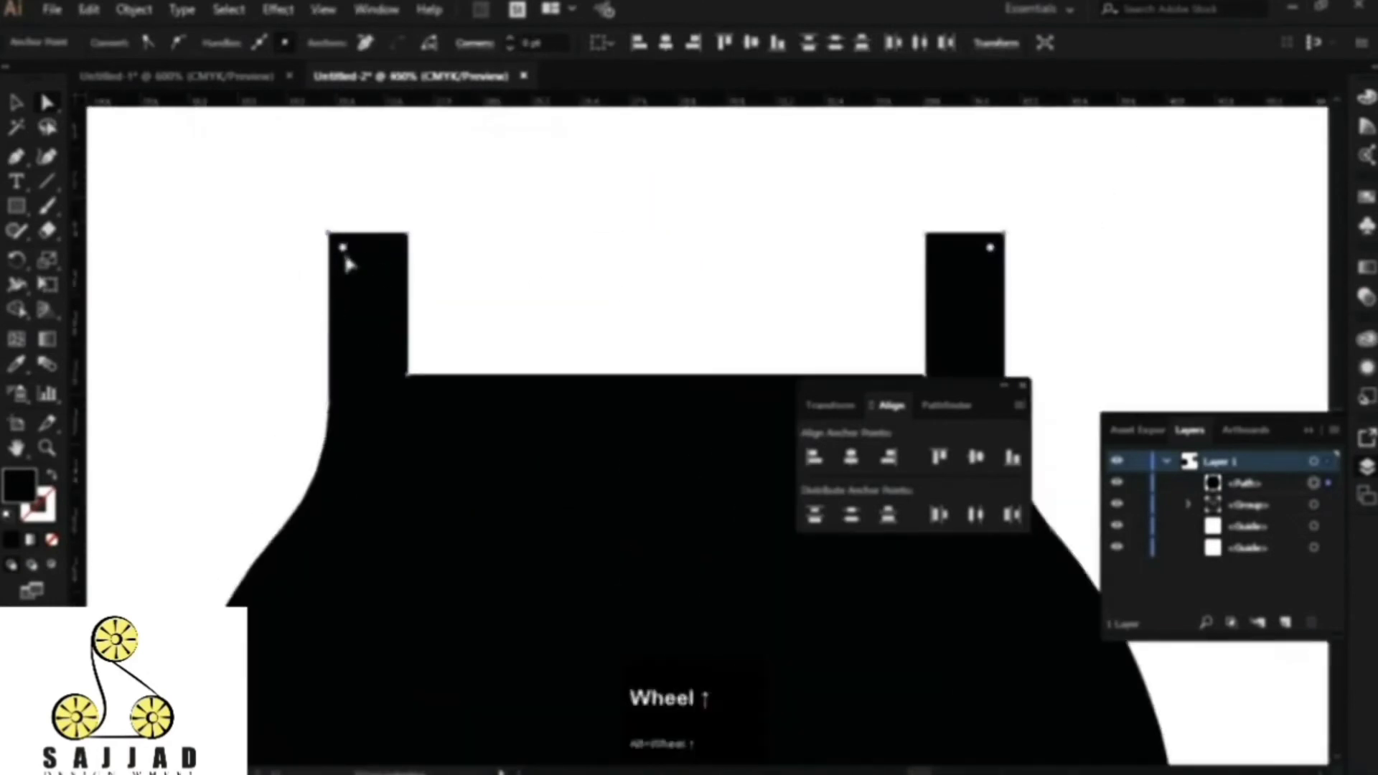
left_click_drag(348, 262, 391, 298)
left_click(517, 334)
scroll(659, 445, "down", 5)
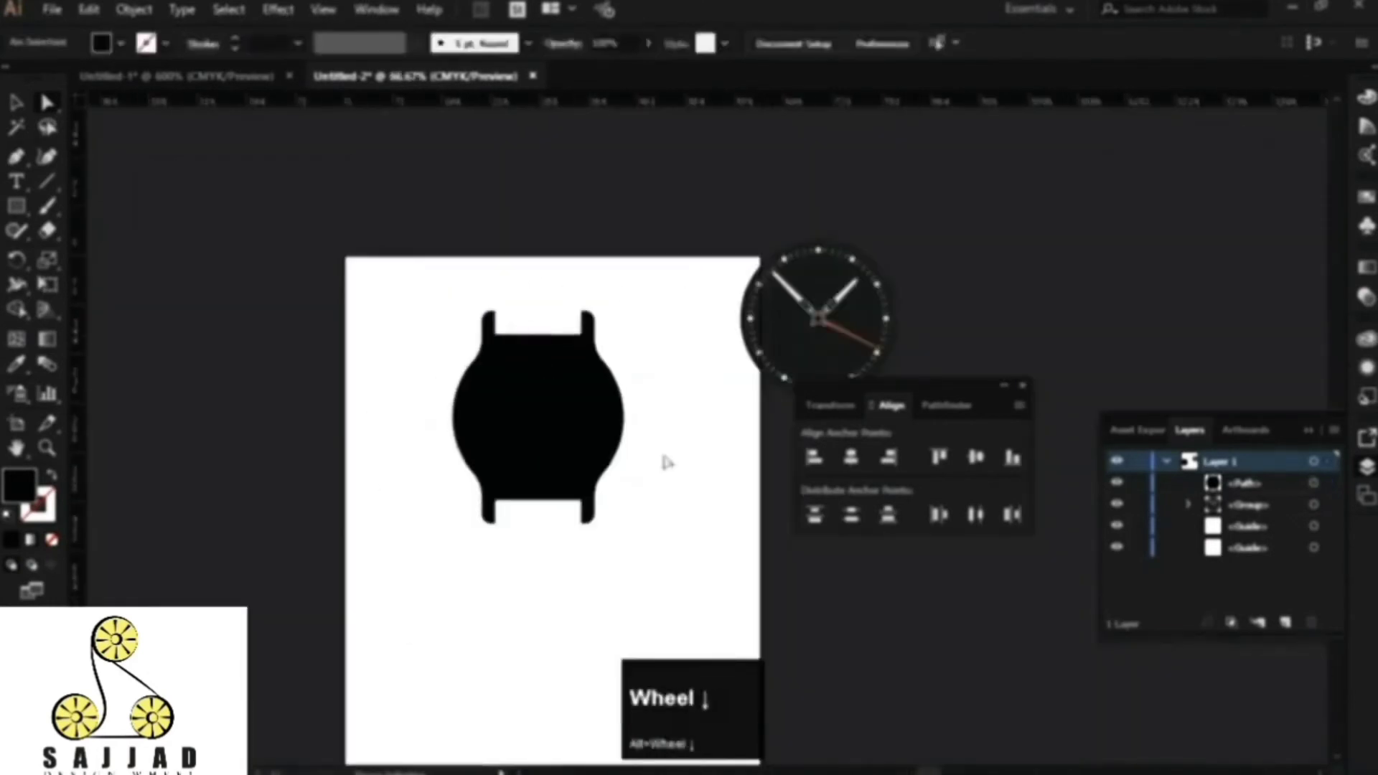
scroll(634, 486, "up", 2)
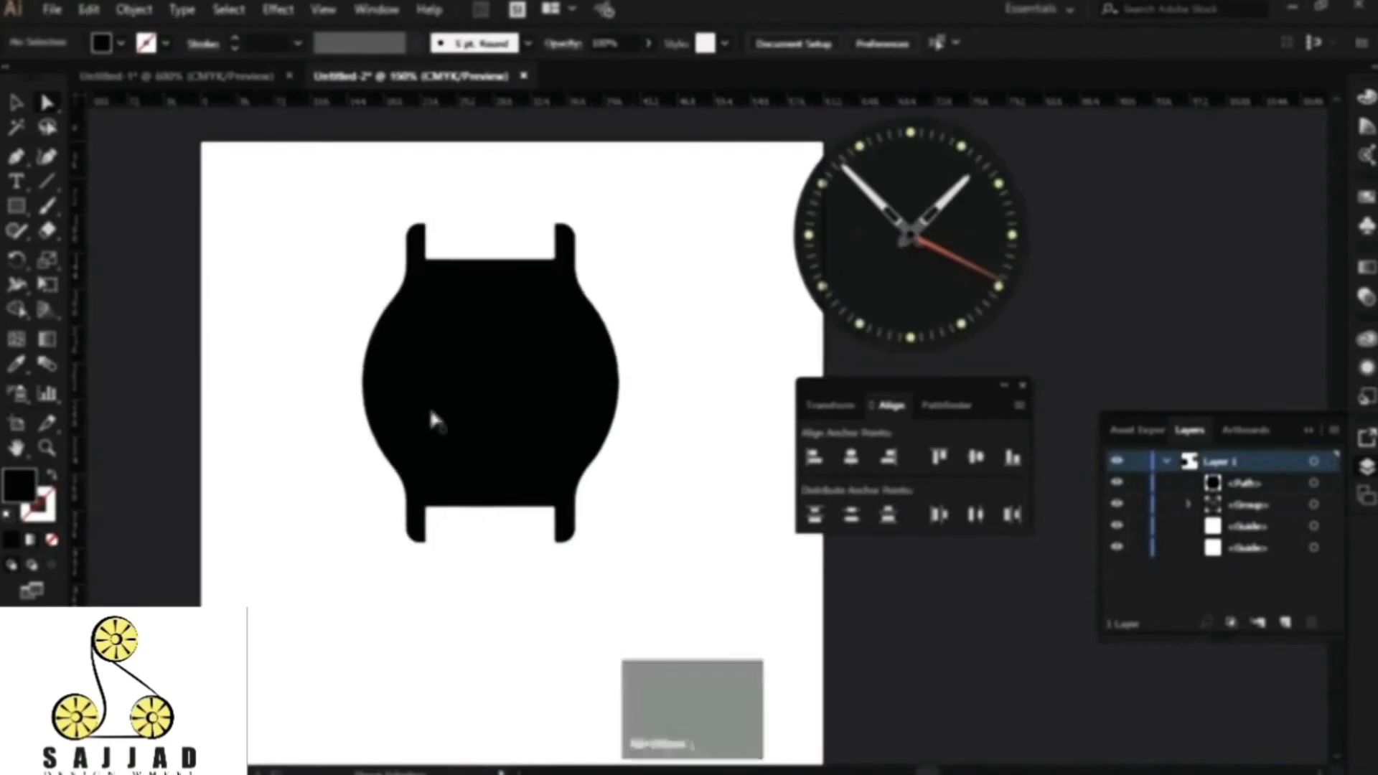
Step: Move the case silhouette slightly down the artboard and place the clock dial over its centre
left_click(16, 103)
left_click_drag(509, 338, 516, 410)
left_click(694, 453)
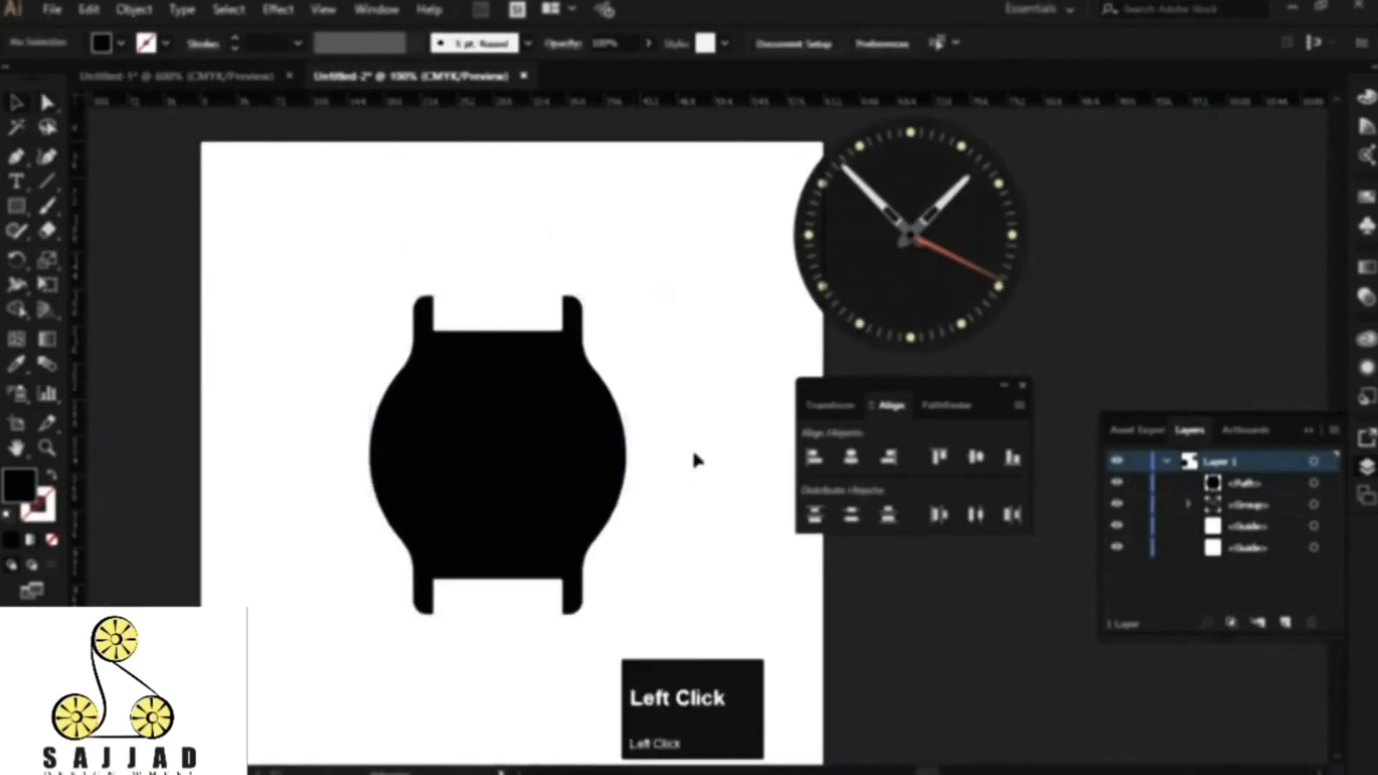
left_click_drag(906, 260, 501, 462)
Step: Send the black case shape to the back so it lies behind the dial
right_click(558, 425)
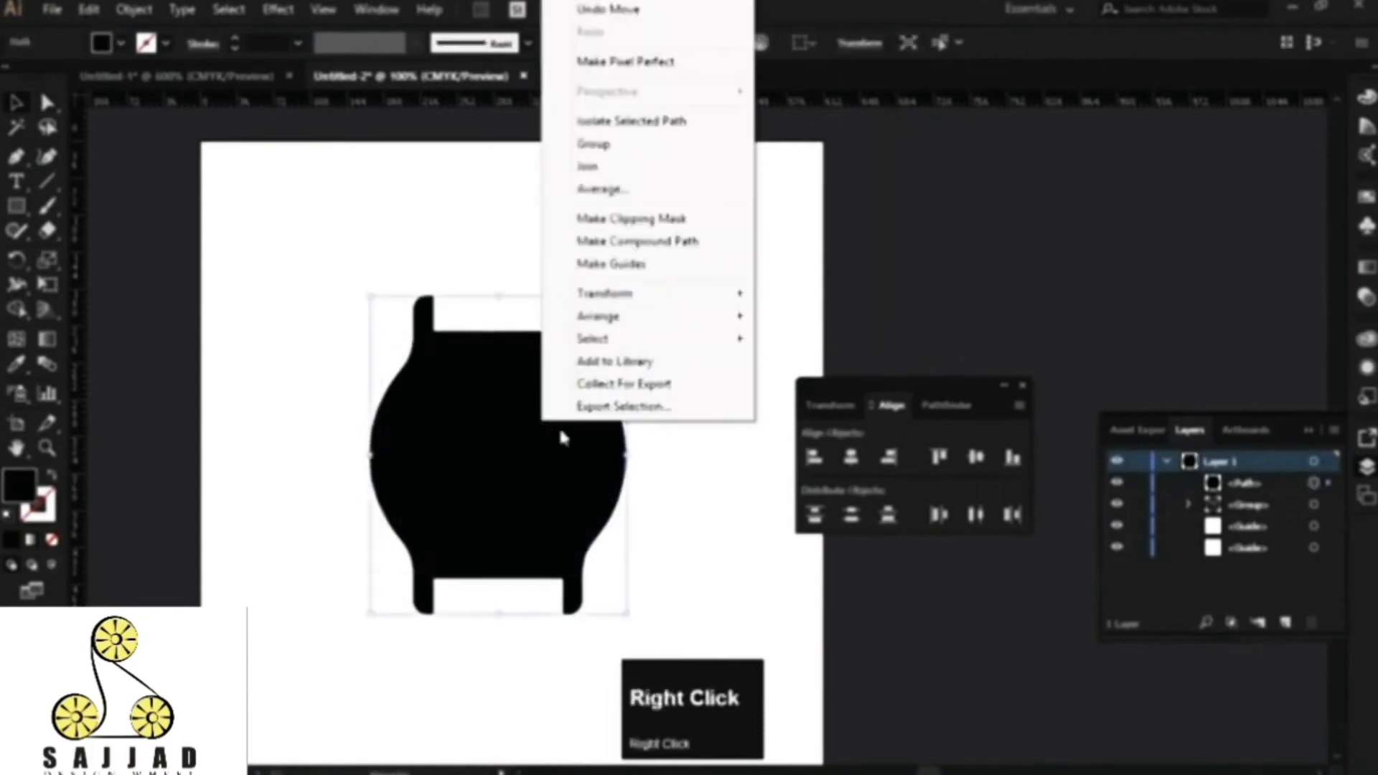
mouse_move(631, 310)
left_click(815, 385)
left_click(724, 384)
scroll(579, 526, "up", 1)
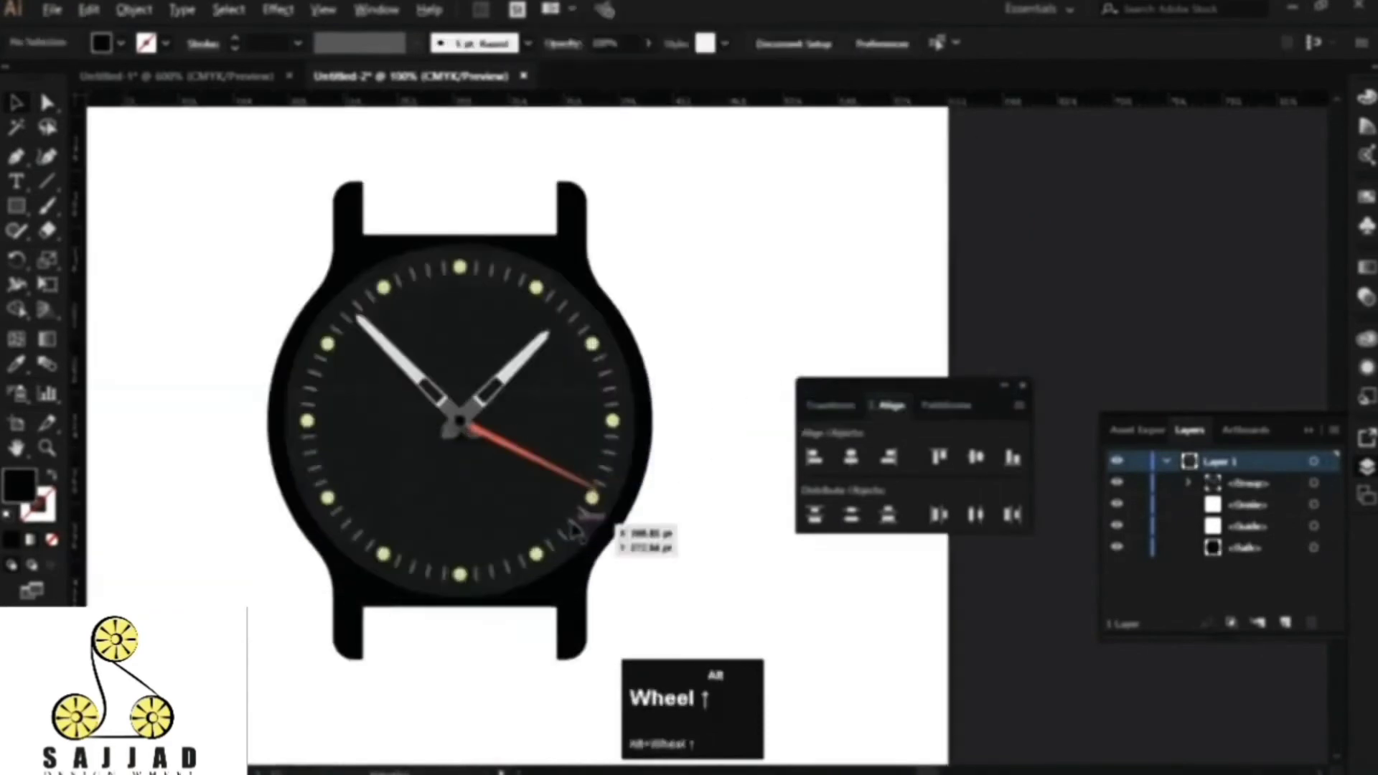
Step: Scale the black case up slightly around the dial
left_click_drag(672, 519, 699, 471)
left_click(629, 511)
left_click_drag(676, 615, 690, 629)
left_click(779, 312)
scroll(684, 468, "down", 1)
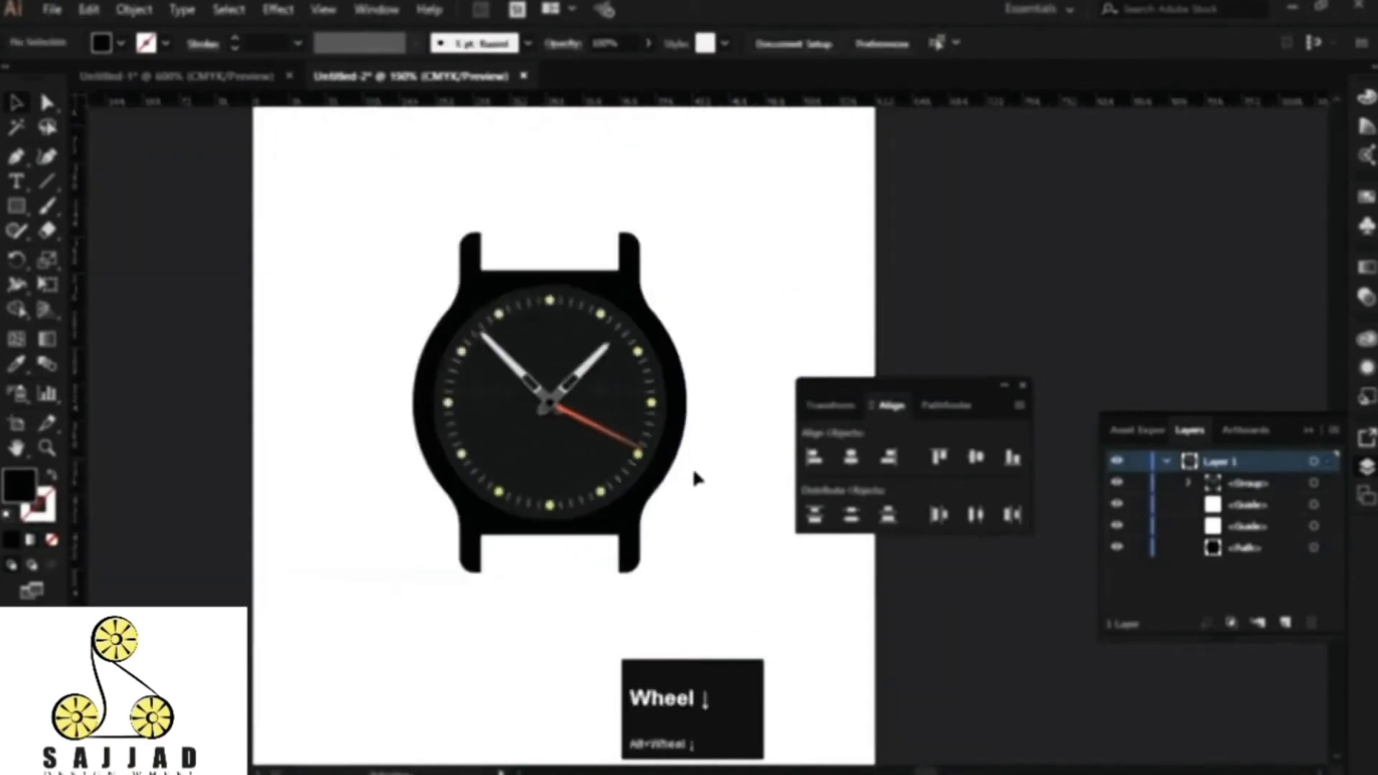
scroll(701, 545, "up", 1)
scroll(645, 539, "down", 1)
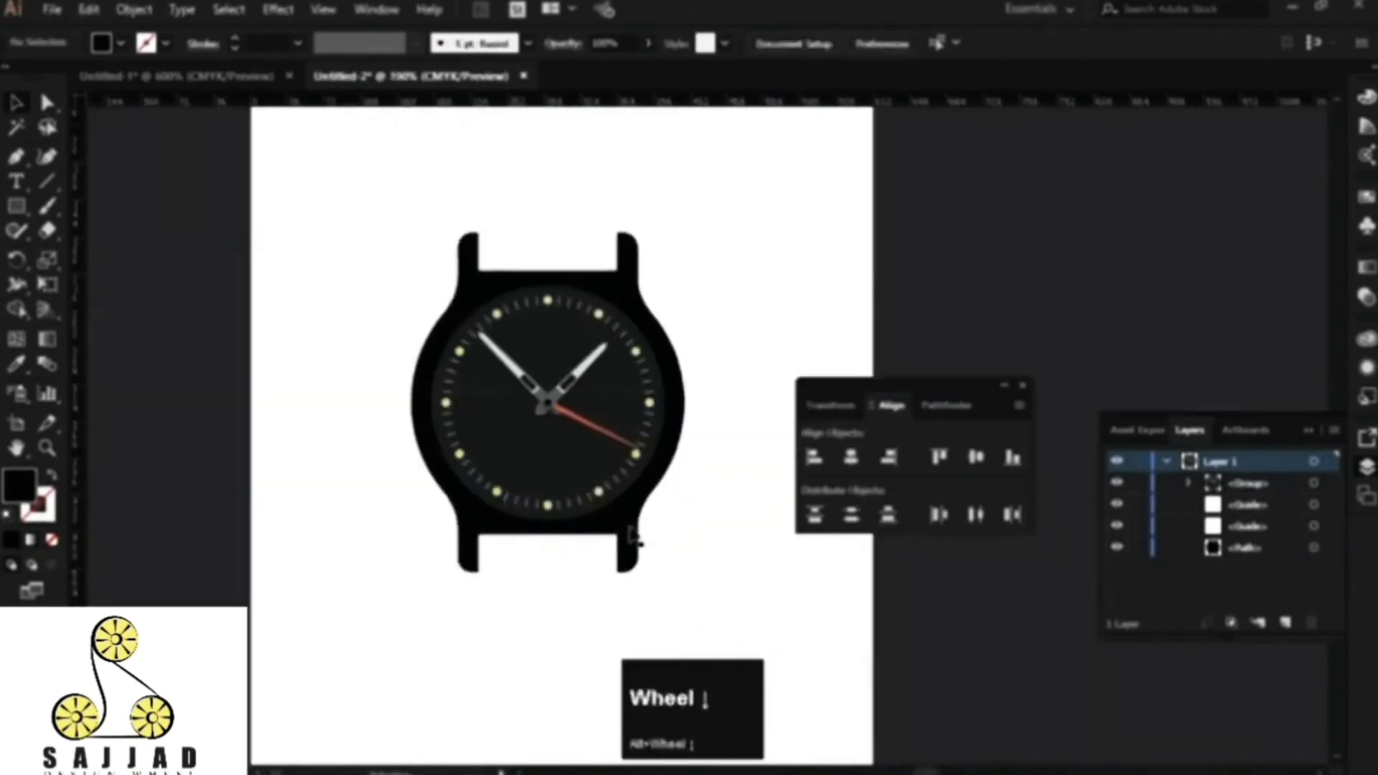
Step: Select the case's straight edge between the lower lugs and nudge it down to thicken the case below the dial
left_click(655, 510)
key("a")
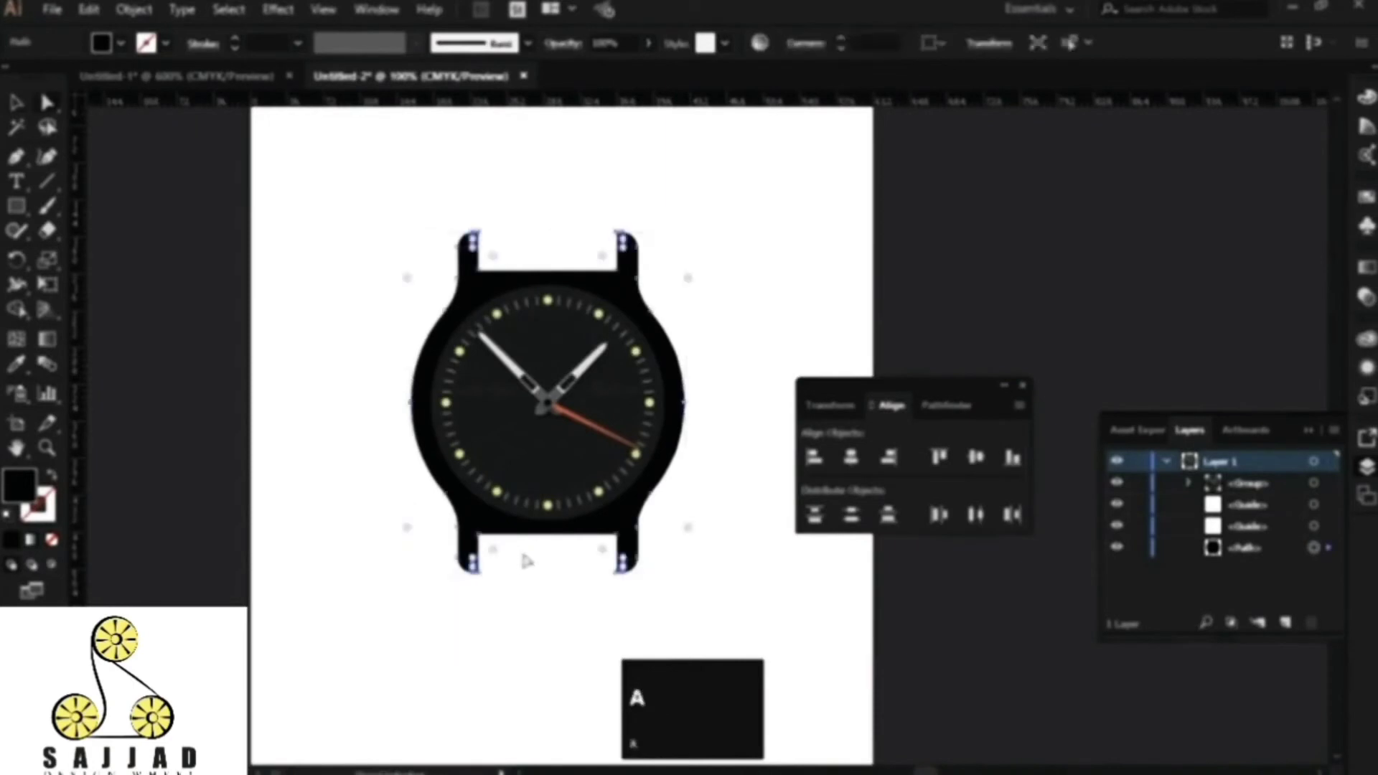
scroll(545, 563, "up", 1)
left_click(594, 535)
left_click(585, 490)
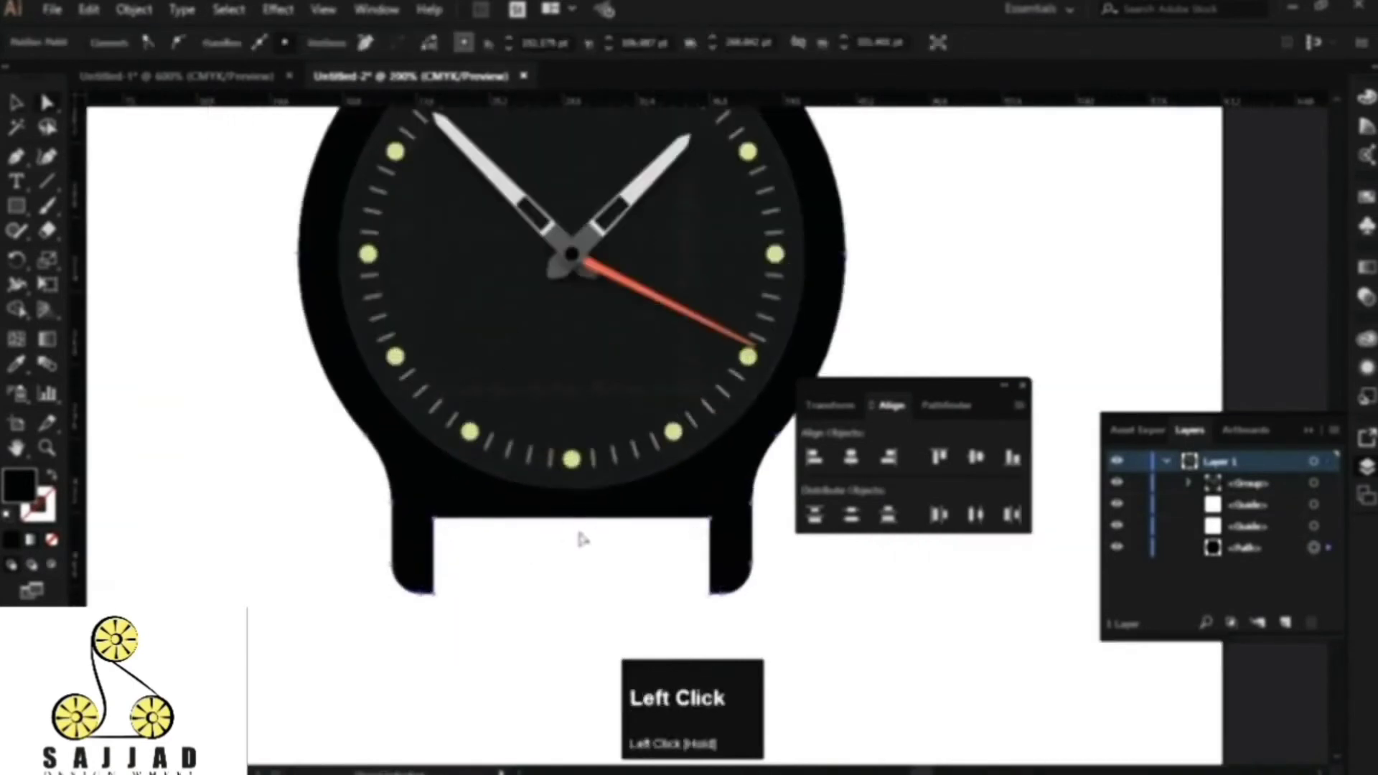
key("Down")
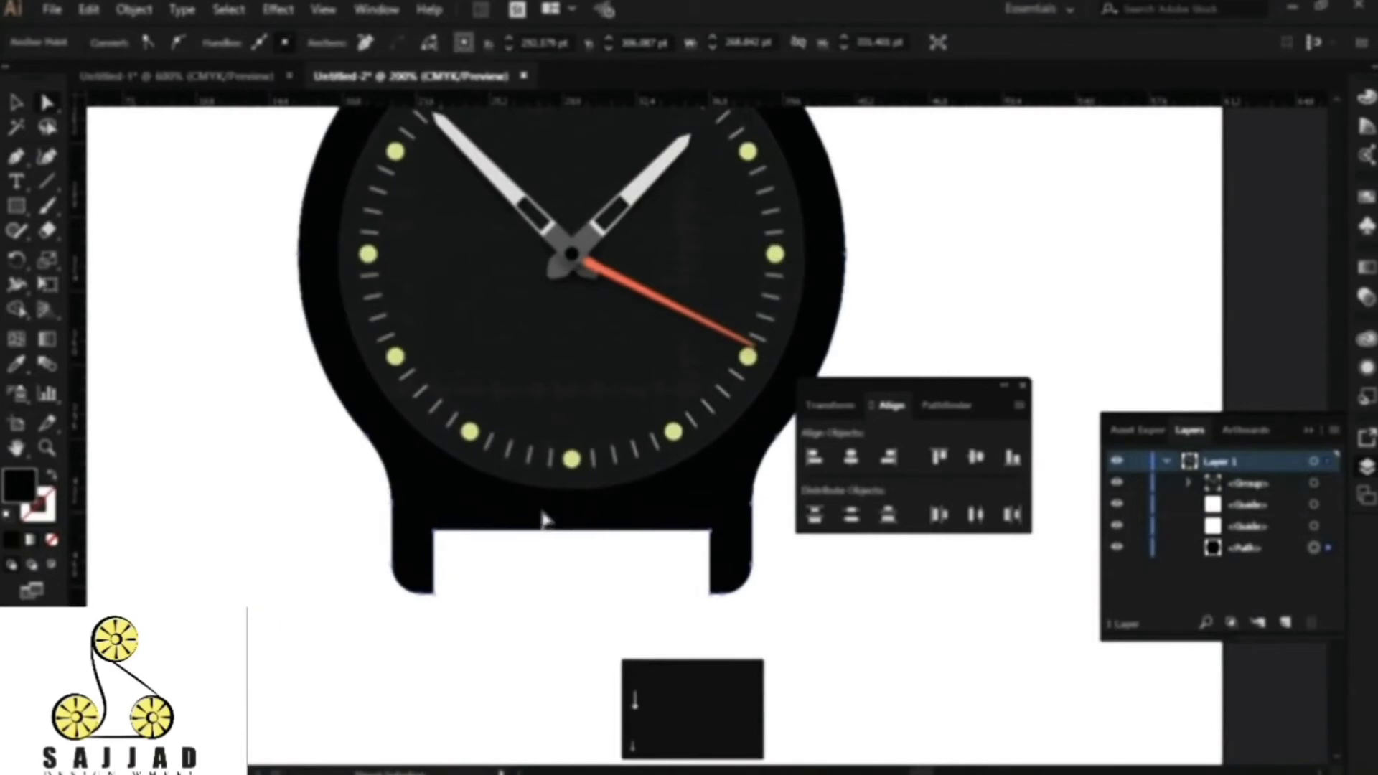
key("Down")
key("Down")
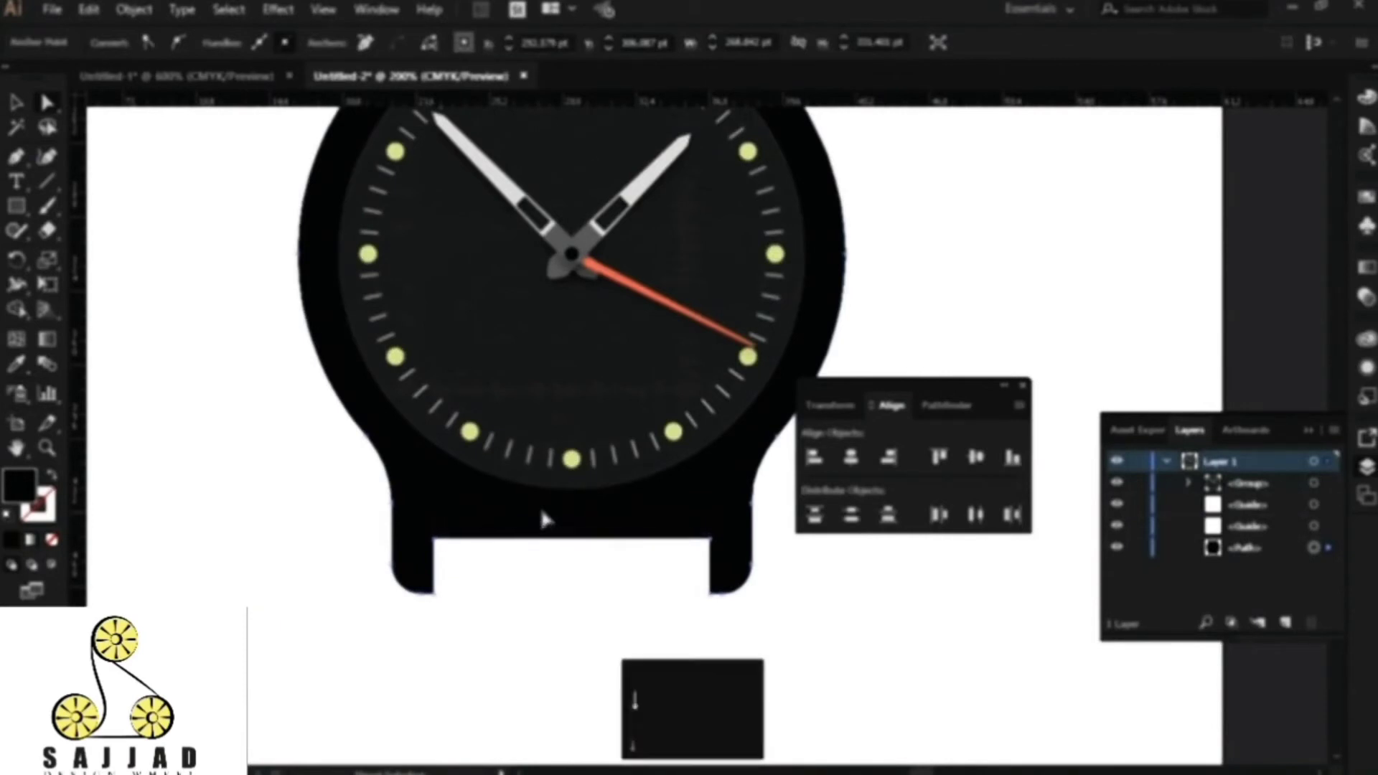
Step: Nudge the case's straight edge between the upper lugs up one large increment
key("space")
left_click_drag(614, 179, 609, 412)
key("shift+Up")
left_click(578, 244)
scroll(584, 305, "down", 3)
Step: Select the whole watch and move it slightly down the artboard
key("space")
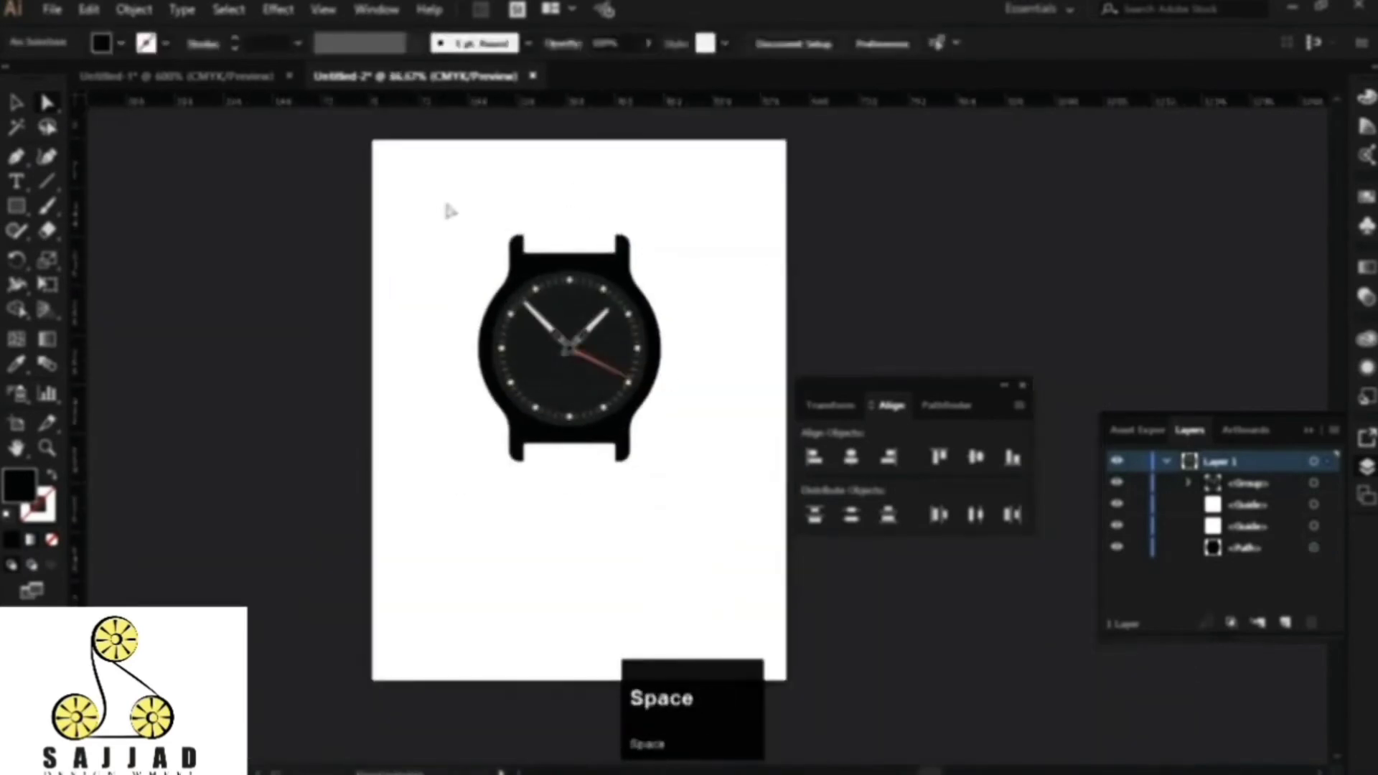
left_click_drag(450, 211, 725, 507)
left_click_drag(611, 273, 520, 371)
Step: Fill the watch case with grey #707070
left_click(607, 329)
double_click(21, 485)
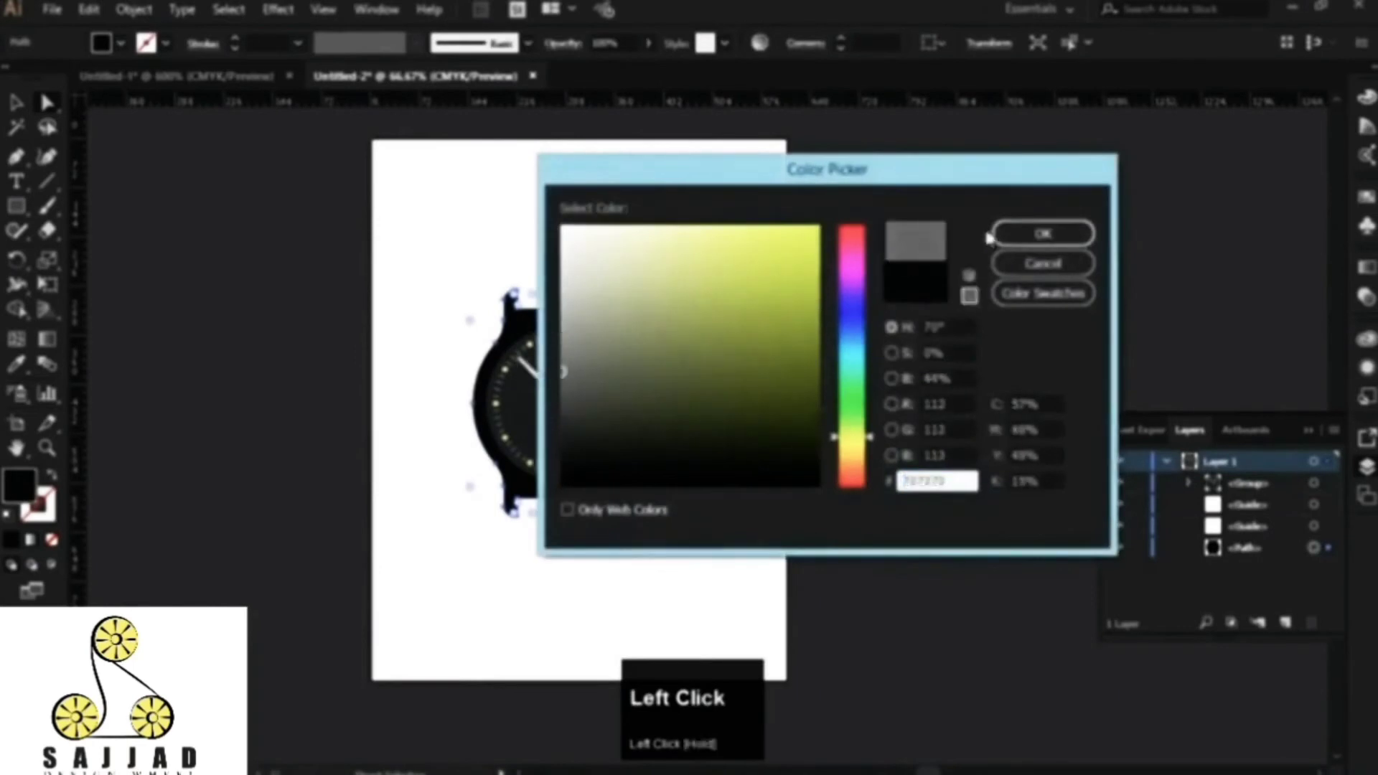
left_click(1006, 237)
left_click(748, 248)
scroll(639, 494, "up", 2)
key("space")
left_click_drag(659, 526, 702, 457)
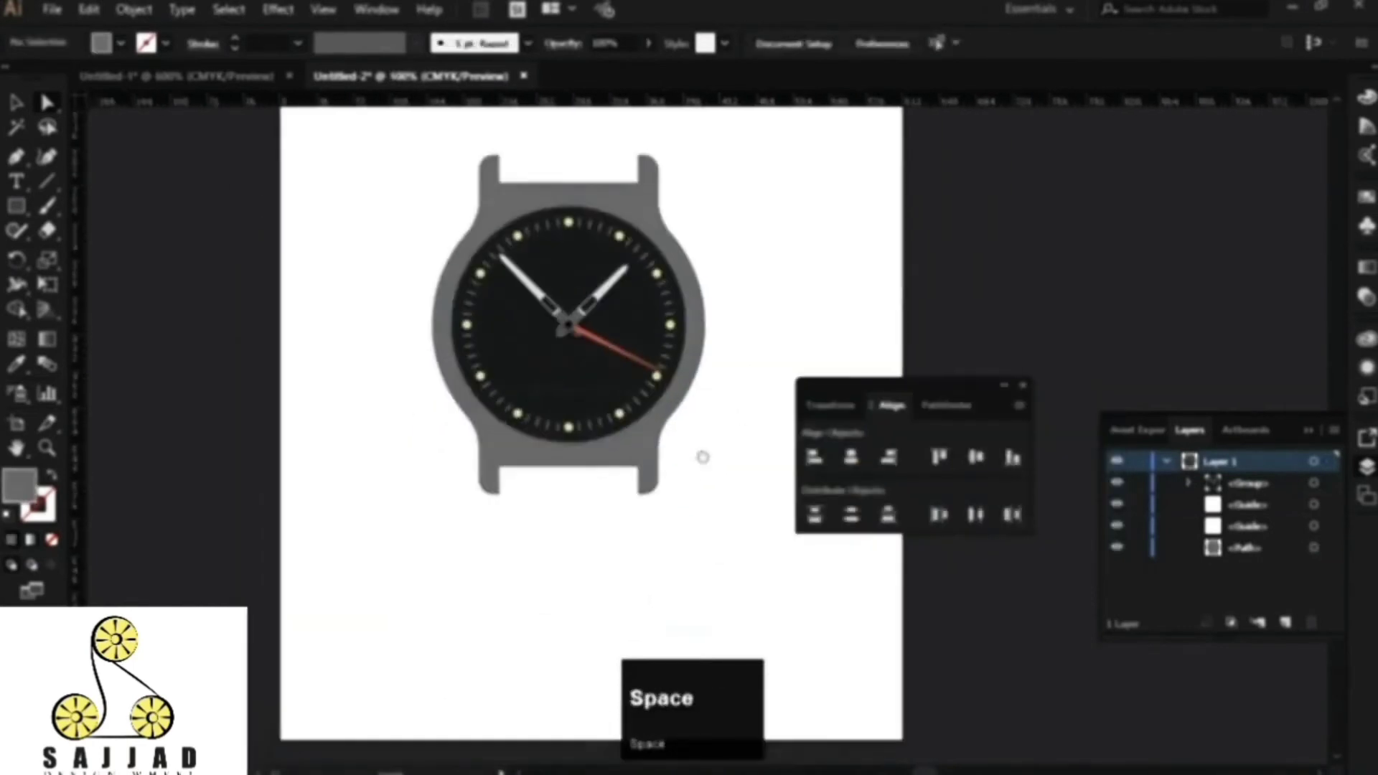
Step: Draw a long grey strap rectangle from between the lower lugs down past the artboard's lower edge
left_click(15, 213)
key("space")
left_click_drag(511, 503, 569, 680)
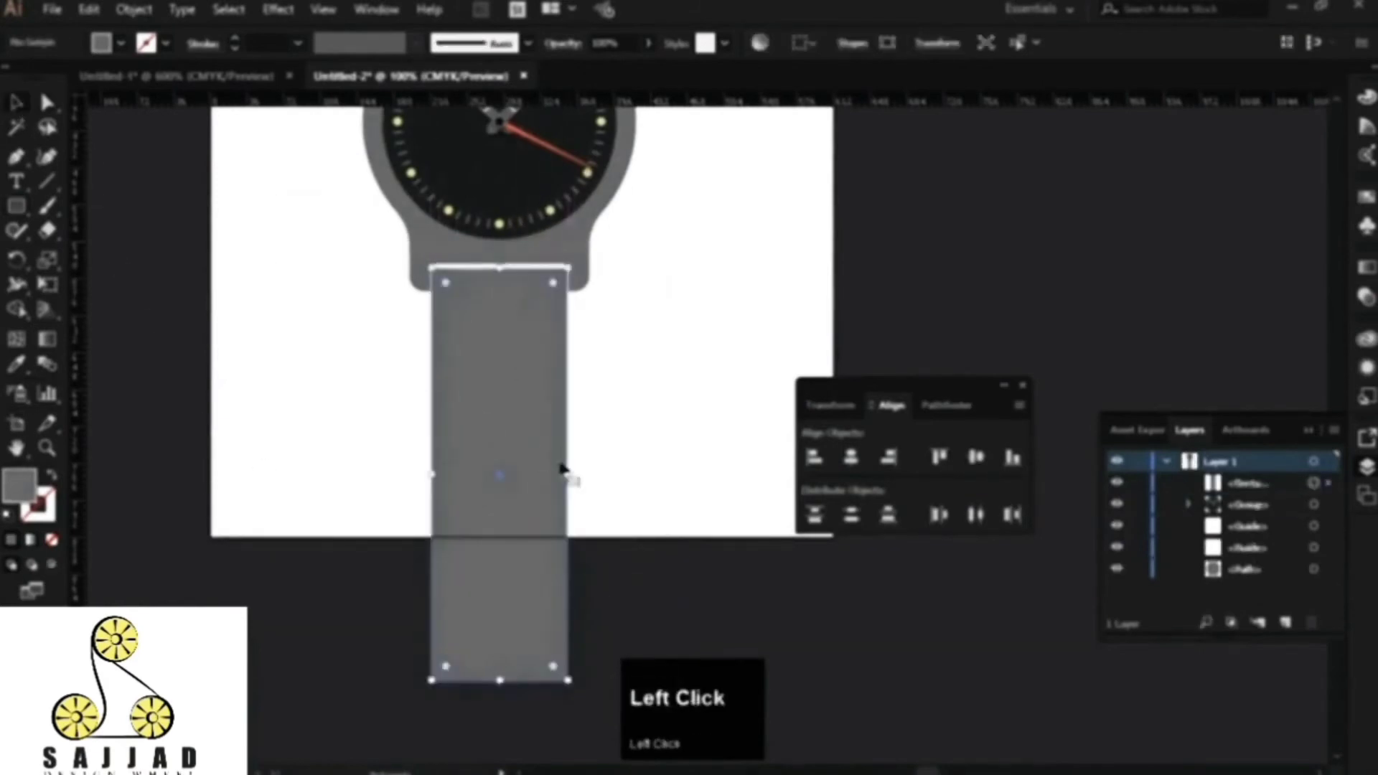
Step: Adjust the strap rectangle's width so that a thin, even gap separates it from both lower lugs
scroll(412, 286, "up", 5, "alt")
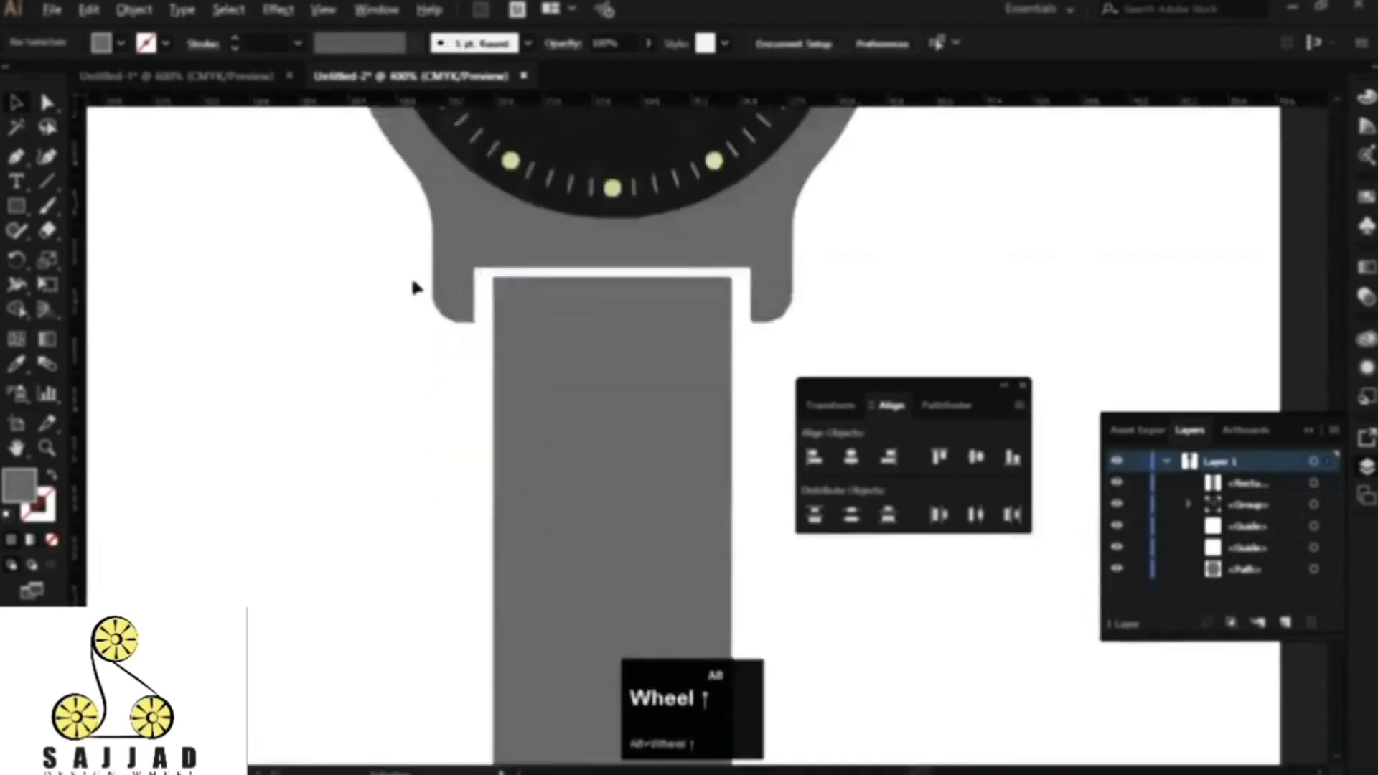
left_click(608, 251)
left_click_drag(609, 251, 554, 248)
scroll(498, 359, "down", 2, "alt")
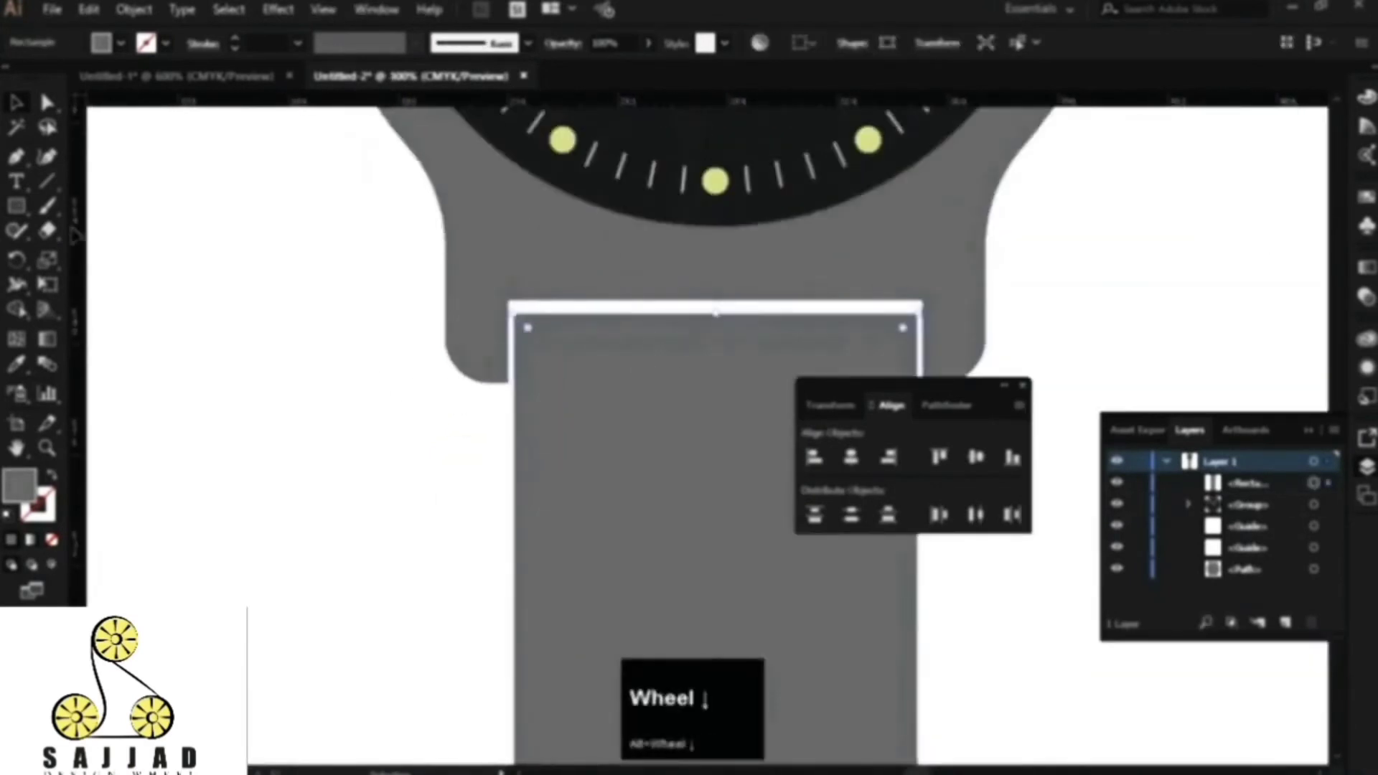
left_click_drag(208, 221, 303, 409)
mouse_move(311, 222)
left_mouse_down()
mouse_move(368, 217)
mouse_move(321, 227)
left_mouse_up()
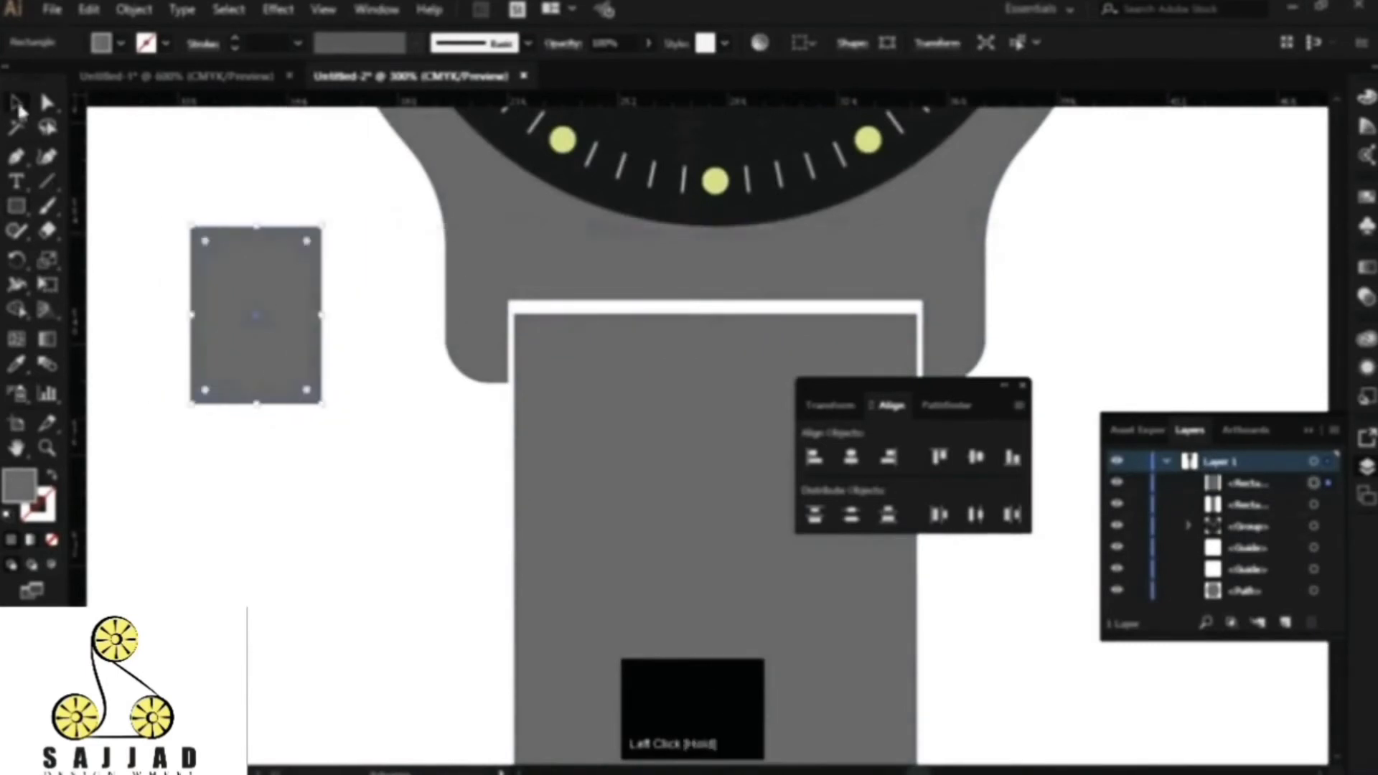
left_click(20, 109)
key("Delete")
Step: Raise the strap's upper edge slightly to narrow the gap between it and the case
left_click_drag(670, 443, 511, 420)
scroll(524, 342, "up", 2)
left_click_drag(399, 332, 399, 318)
scroll(398, 389, "down", 5)
left_click(586, 430)
left_click_drag(575, 488, 658, 342)
scroll(599, 398, "down", 3)
left_click_drag(595, 398, 561, 455)
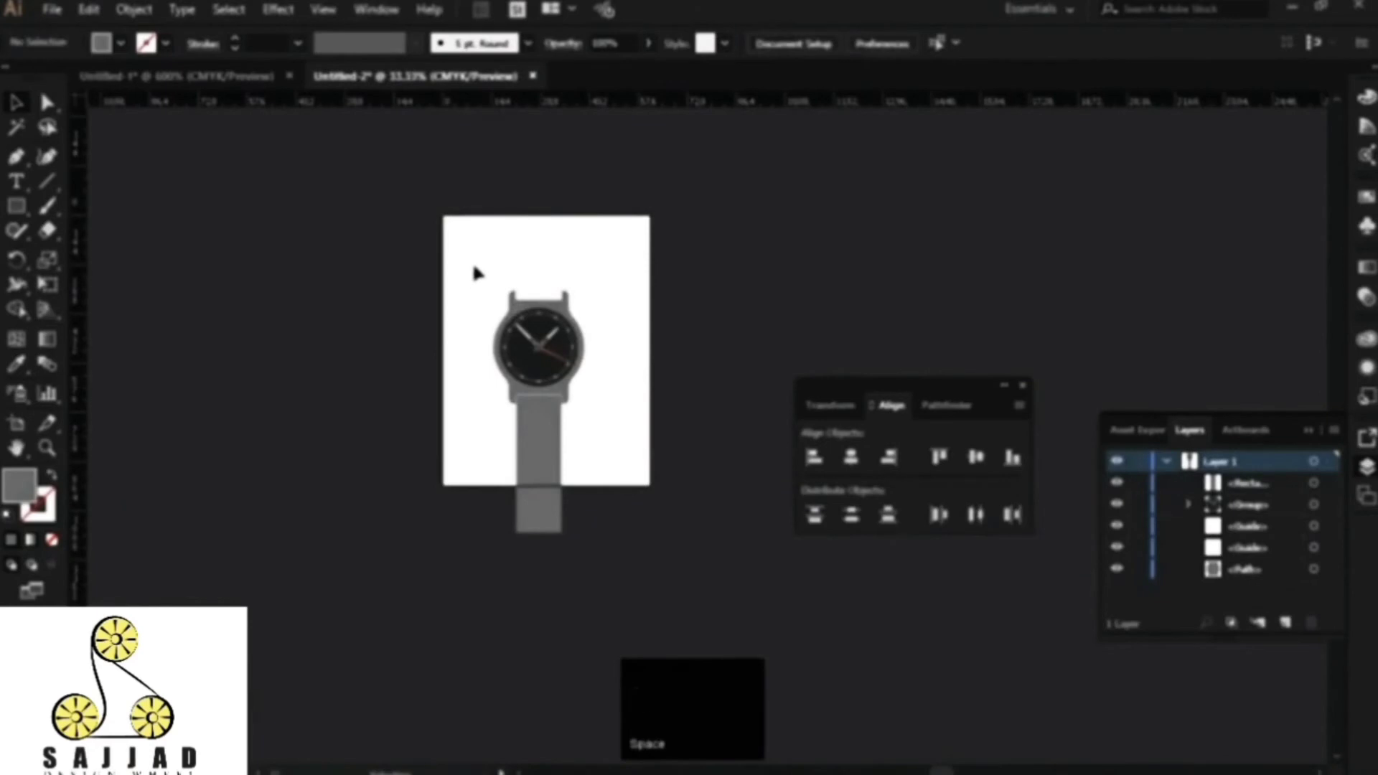
Step: Extend the artboard downward past the strap's end and upward above the watch
left_click(14, 429)
left_click_drag(547, 488, 547, 658)
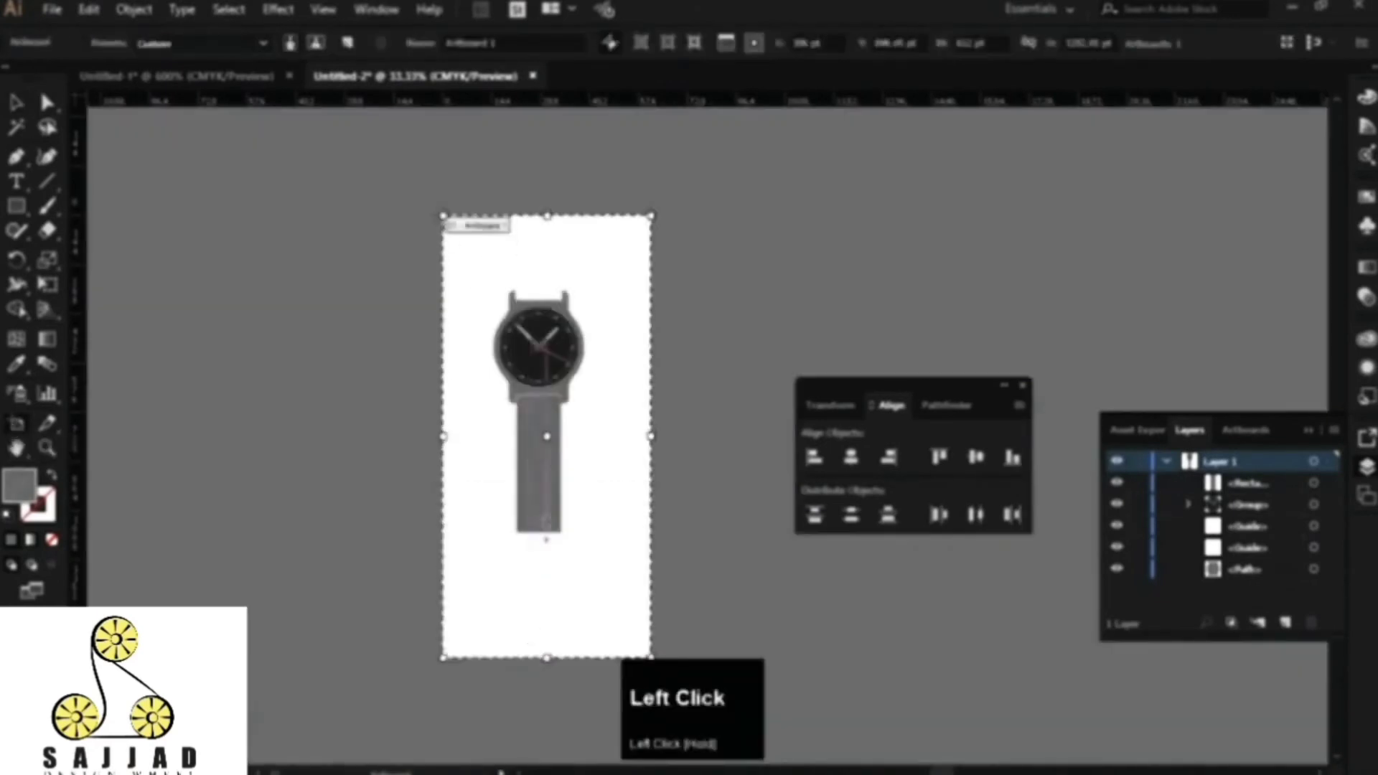
left_click_drag(549, 217, 552, 126)
key("Escape")
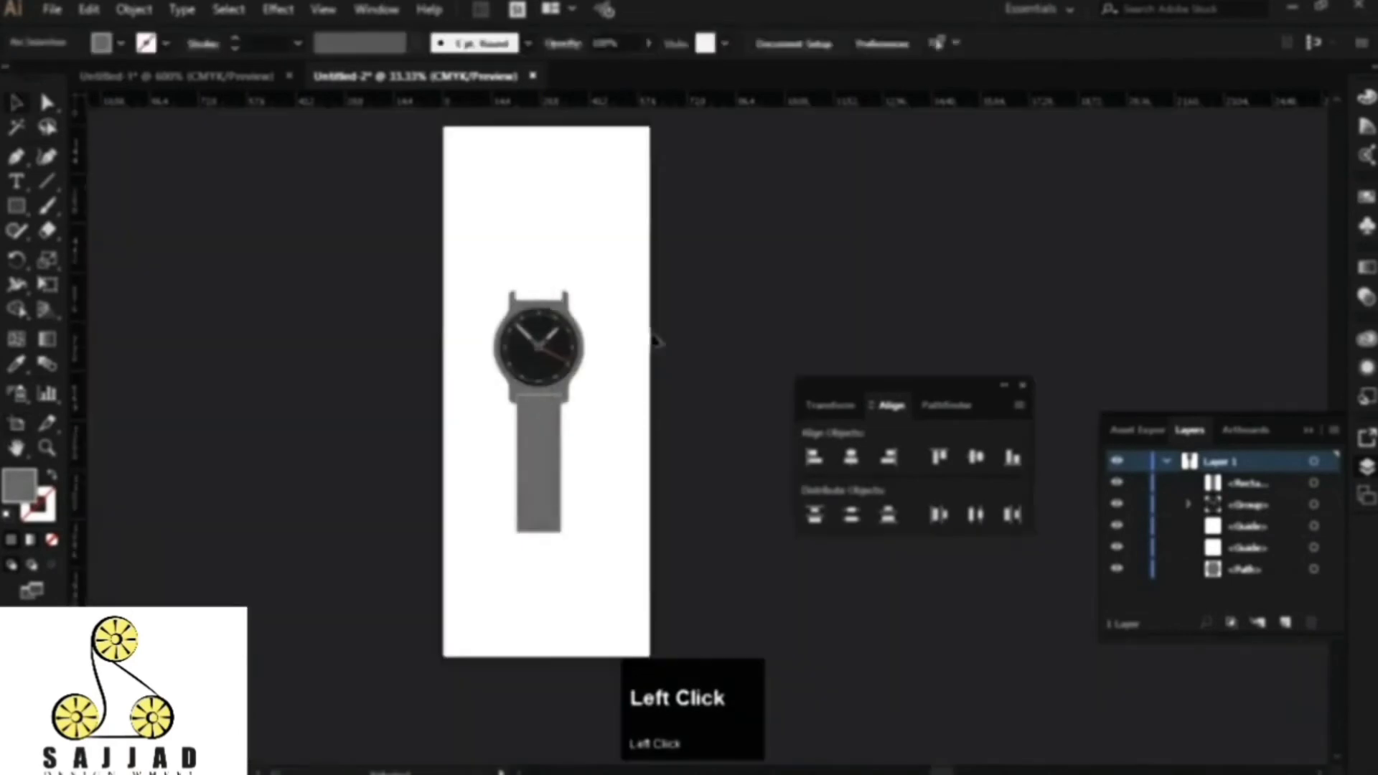
Step: Duplicate the strap rectangle straight up to form the upper strap above the watch case
left_click_drag(589, 520, 595, 531)
left_click_drag(541, 415, 554, 425)
left_click(576, 424)
scroll(570, 448, "up", 4)
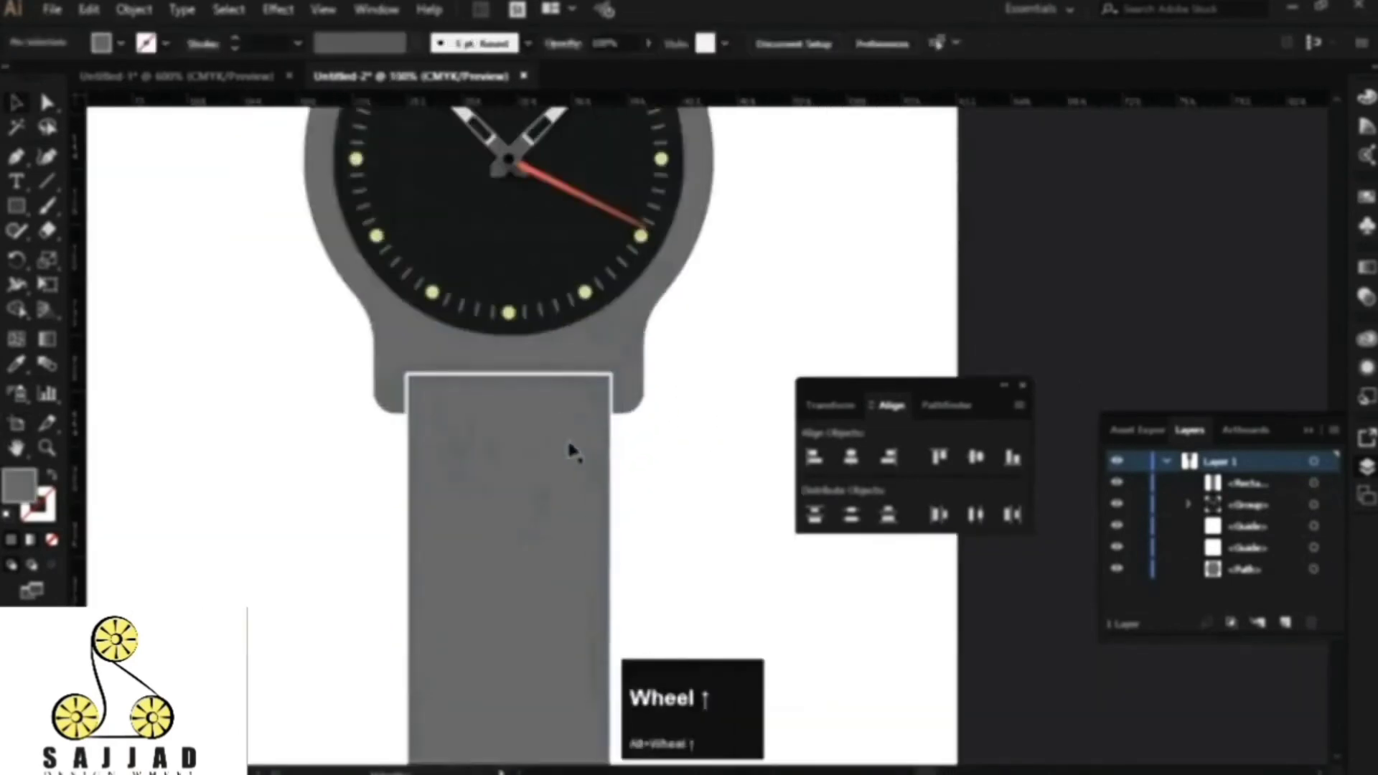
key("space")
left_click_drag(623, 574, 589, 108)
left_click(462, 411)
scroll(461, 407, "down", 6)
key("space")
left_click_drag(545, 311, 545, 394)
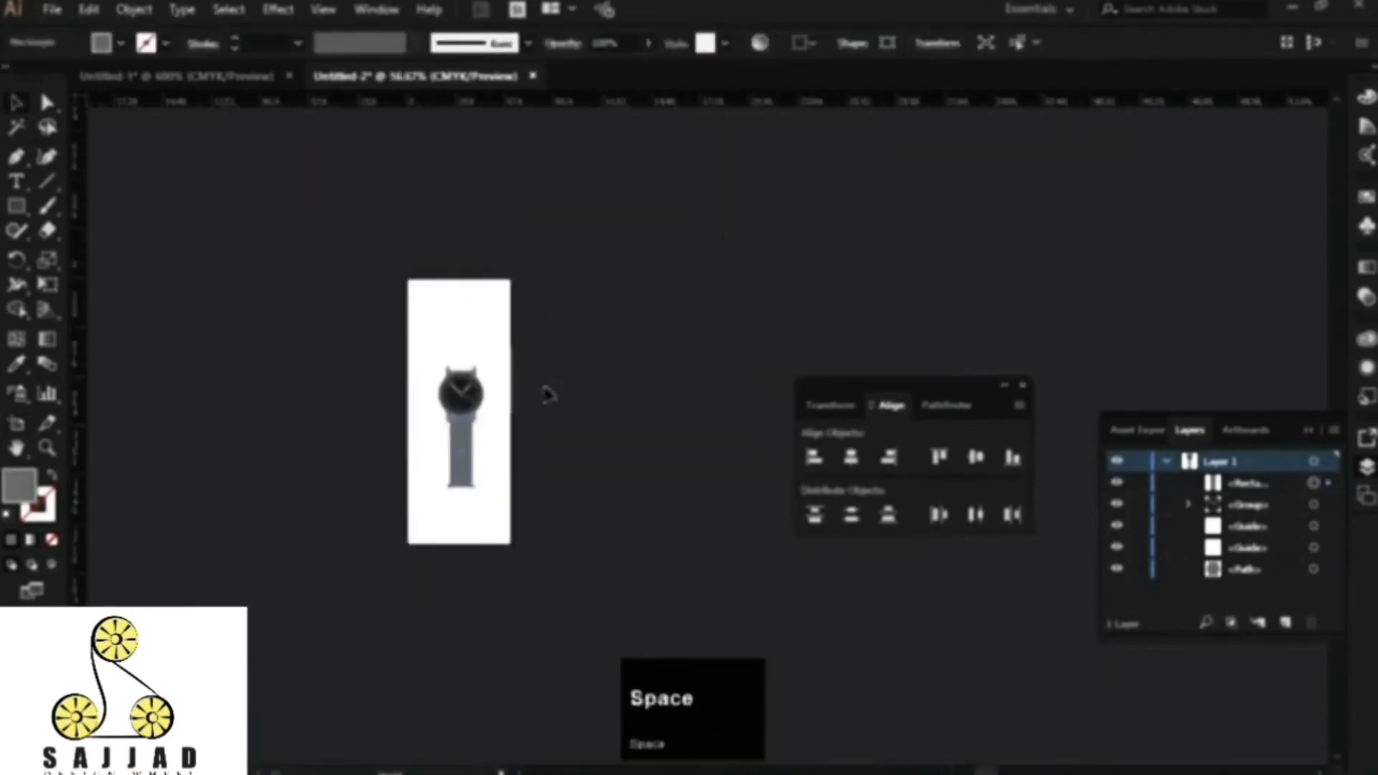
left_click_drag(462, 470, 465, 327, "alt+shift")
left_click(499, 364)
Step: Place a horizontal guide near the lower strap's end and add anchor points where it crosses both side edges
scroll(468, 485, "up", 6)
key("space")
left_click_drag(579, 371, 630, 283)
left_click(502, 366)
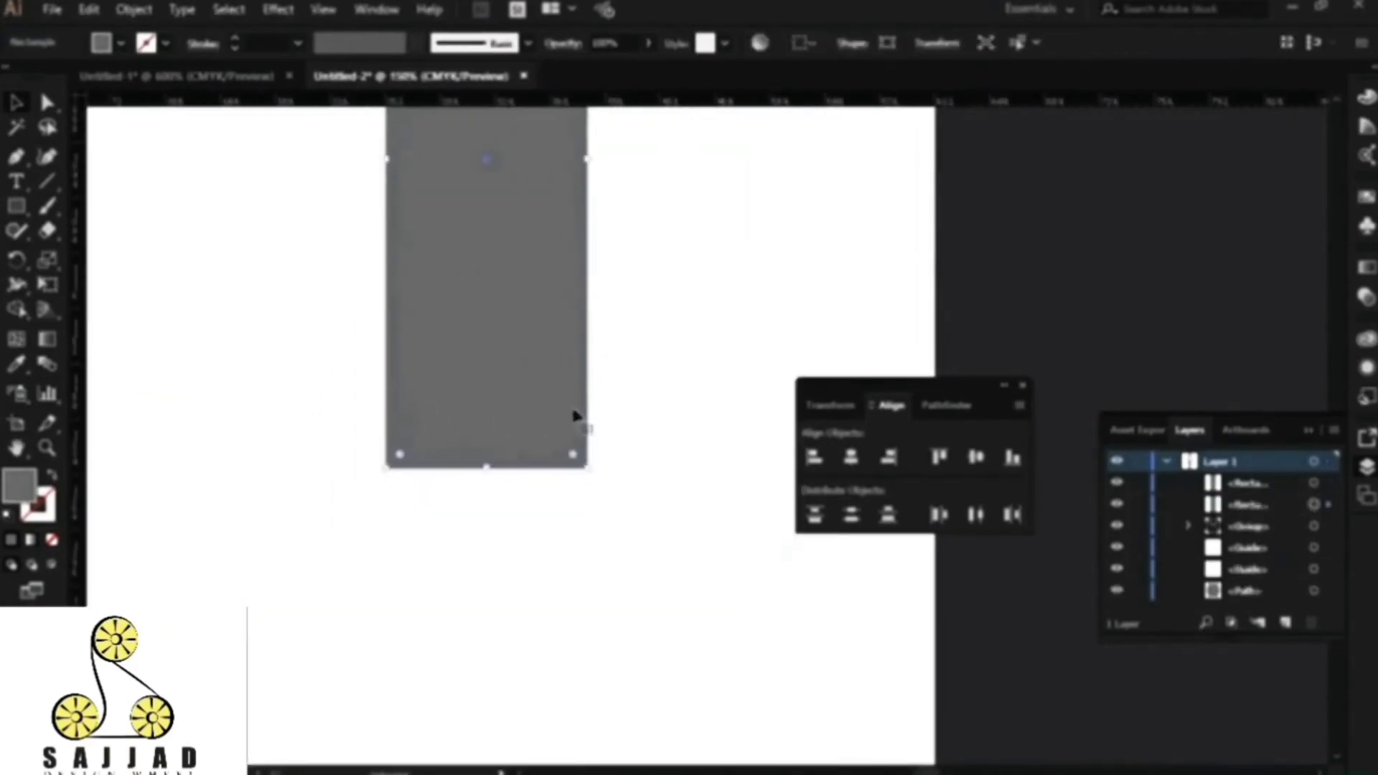
left_click(598, 112, "shift")
key("ctrl+semicolon")
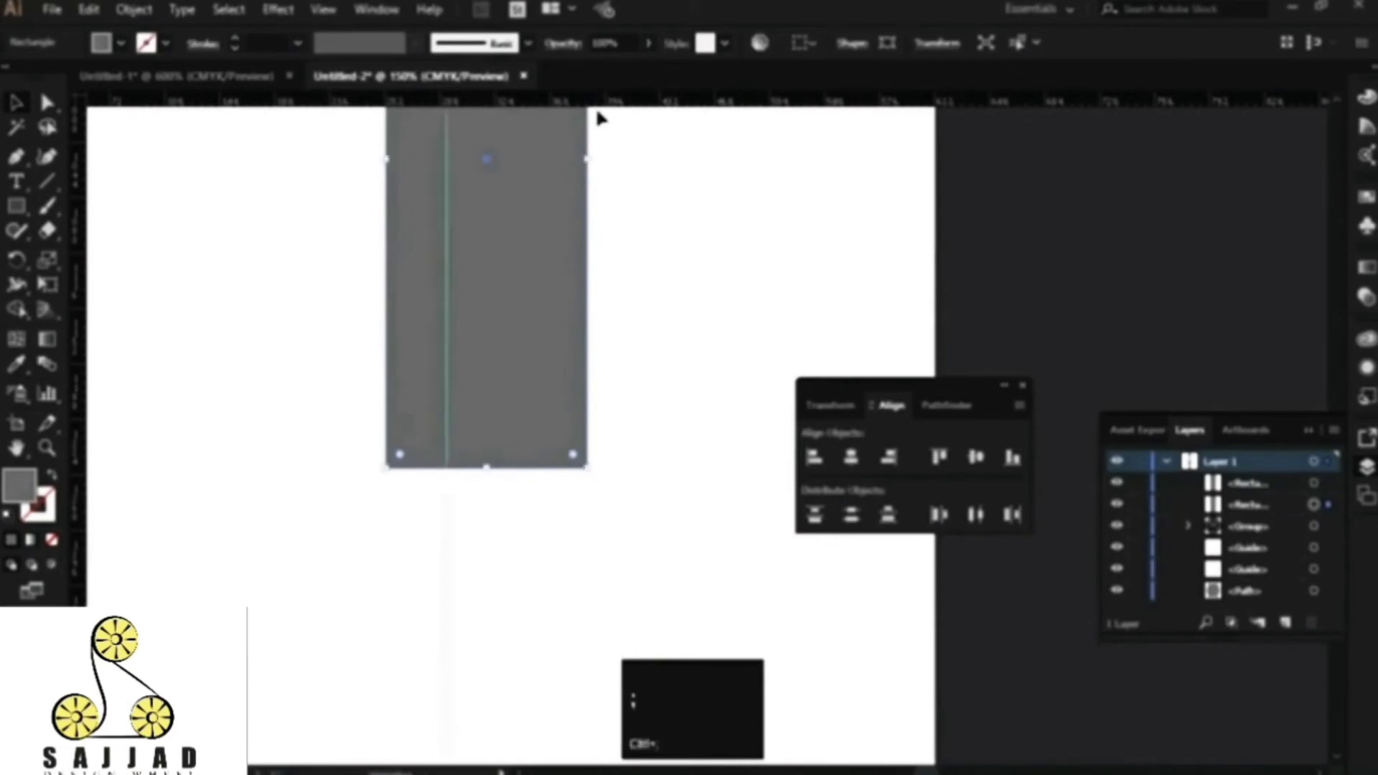
left_click_drag(605, 107, 592, 371)
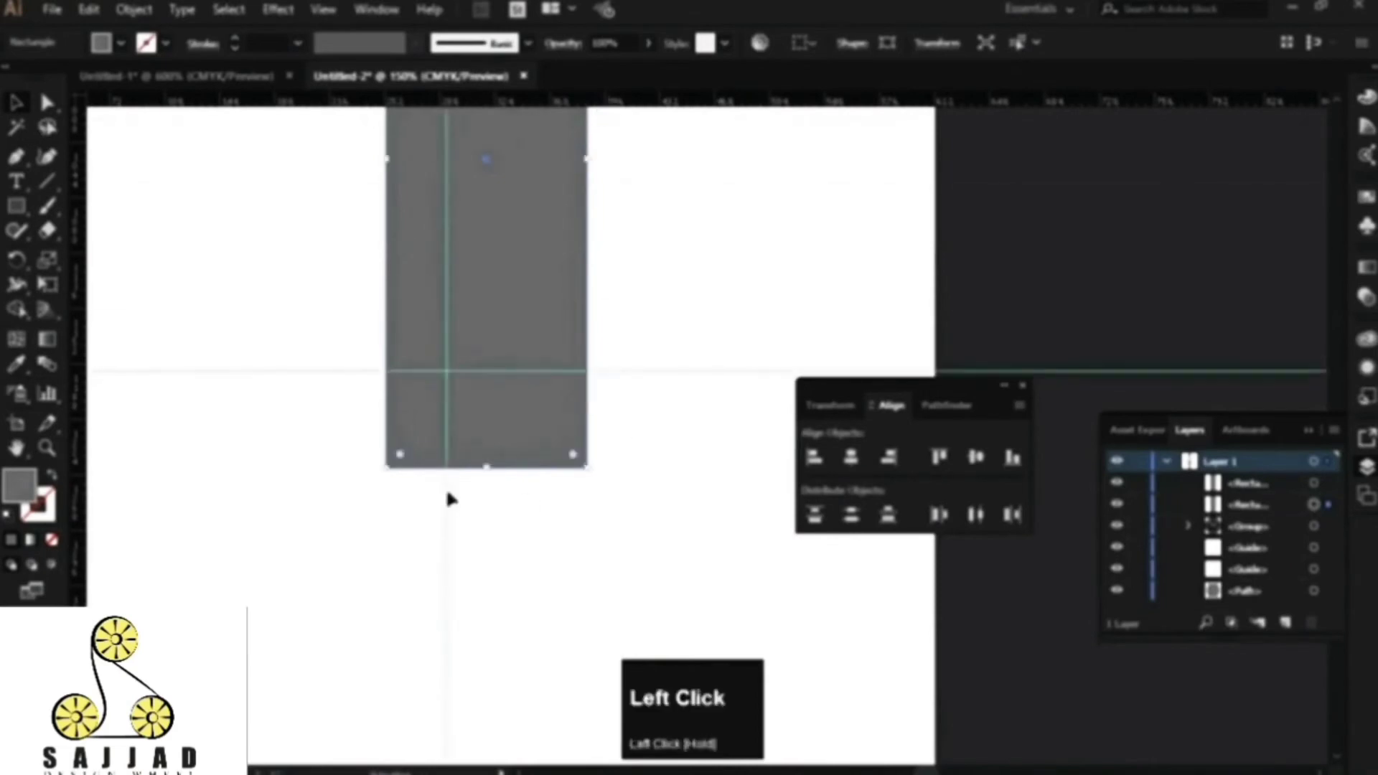
left_click(213, 270)
left_click(385, 371)
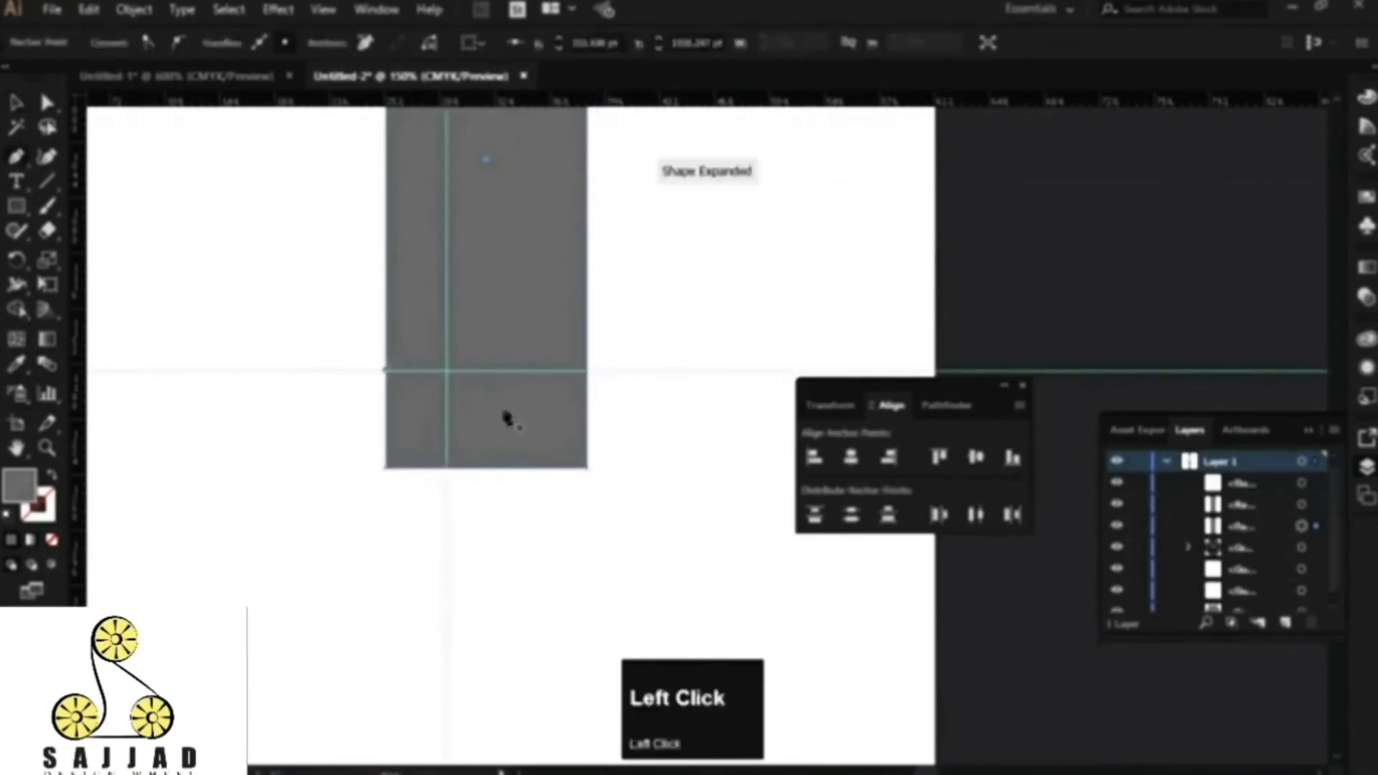
left_click(587, 372)
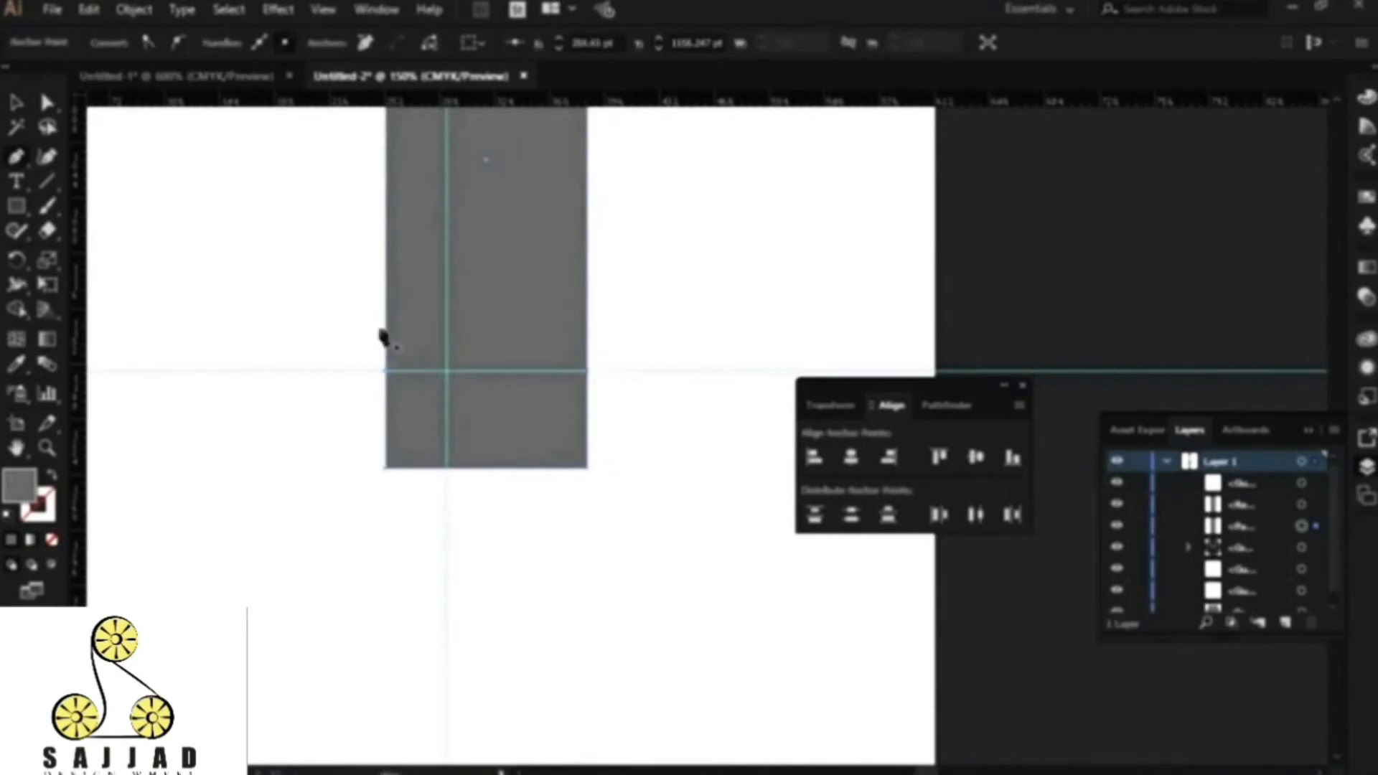
Step: Lengthen the lower strap by moving only its two bottom corner points downward
left_click(47, 103)
left_click_drag(357, 435, 644, 523)
left_click_drag(587, 468, 571, 530)
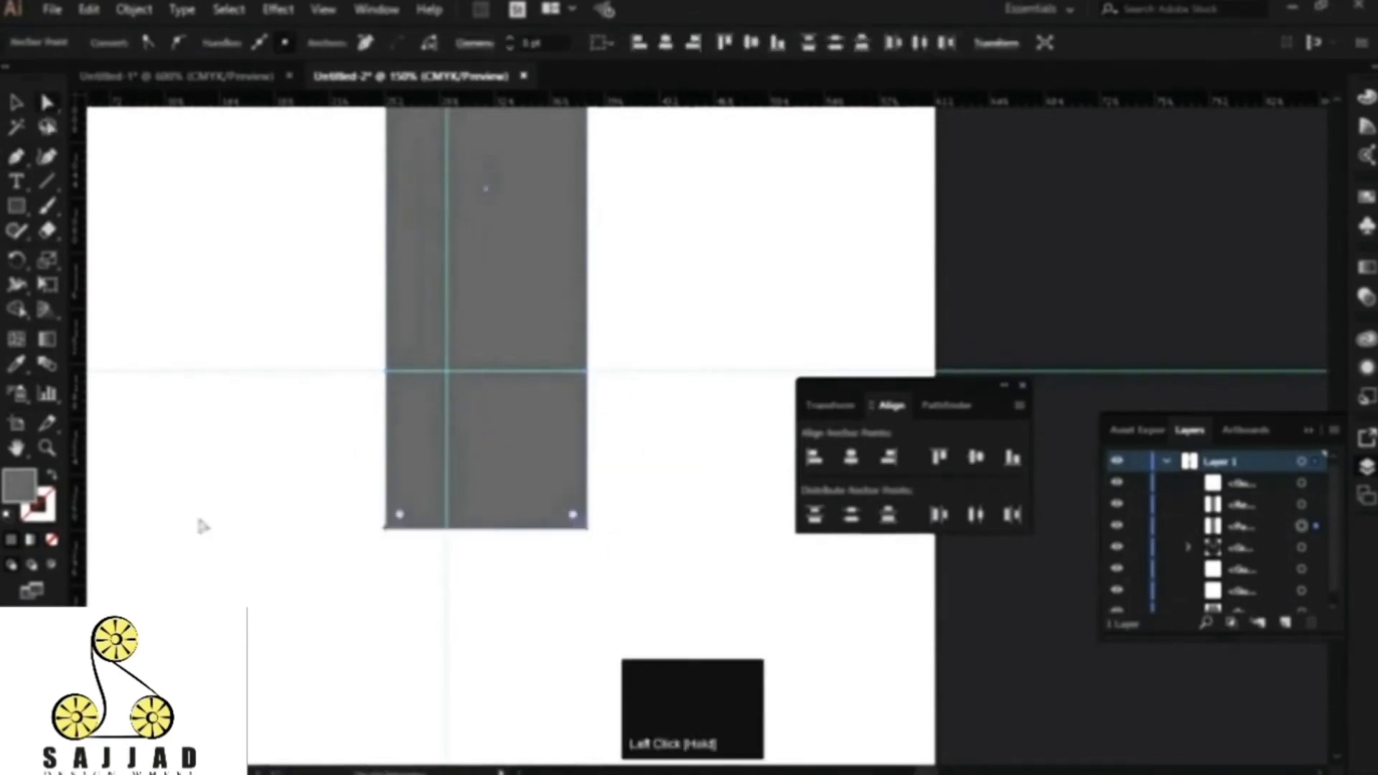
left_click(476, 538)
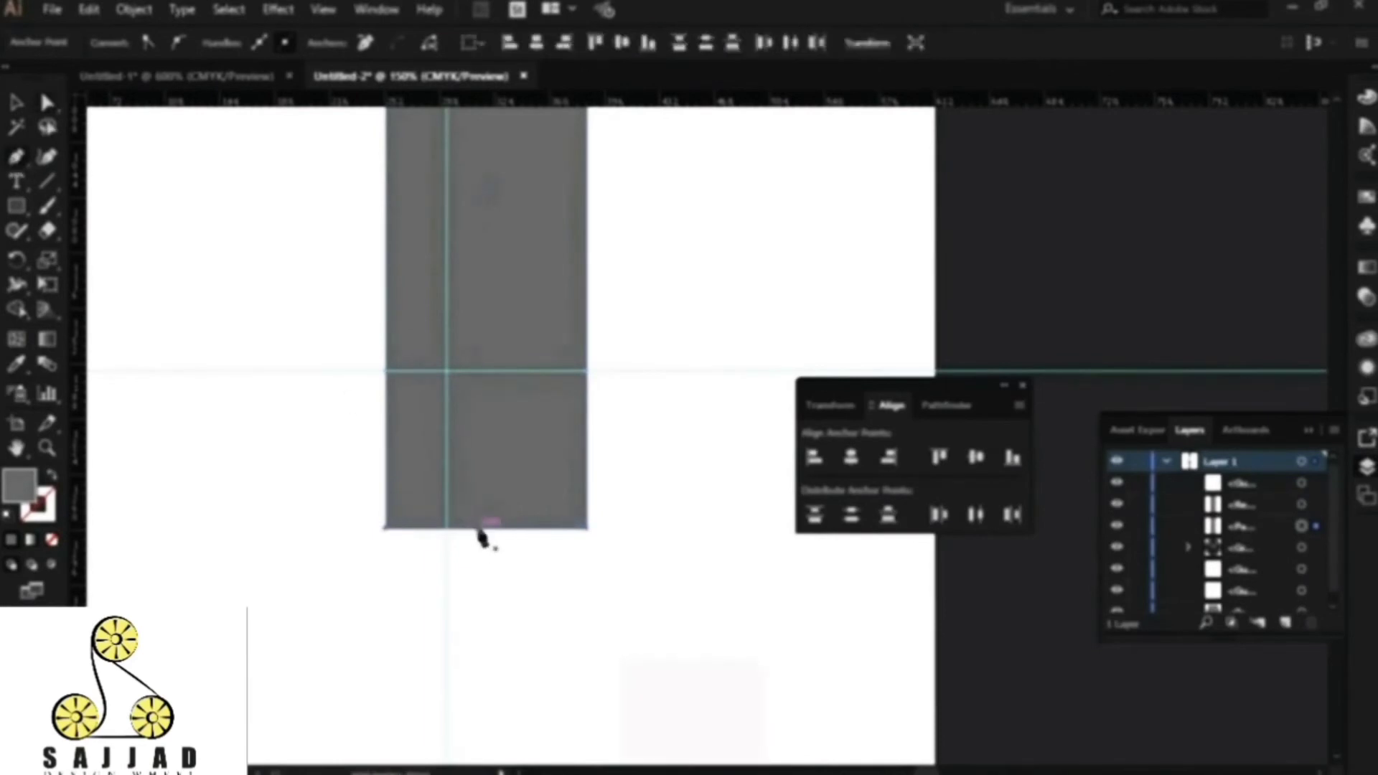
Step: Taper the lower strap's end by moving its two bottom corner points inward by equal amounts
left_click(46, 102)
left_click_drag(358, 504, 390, 539)
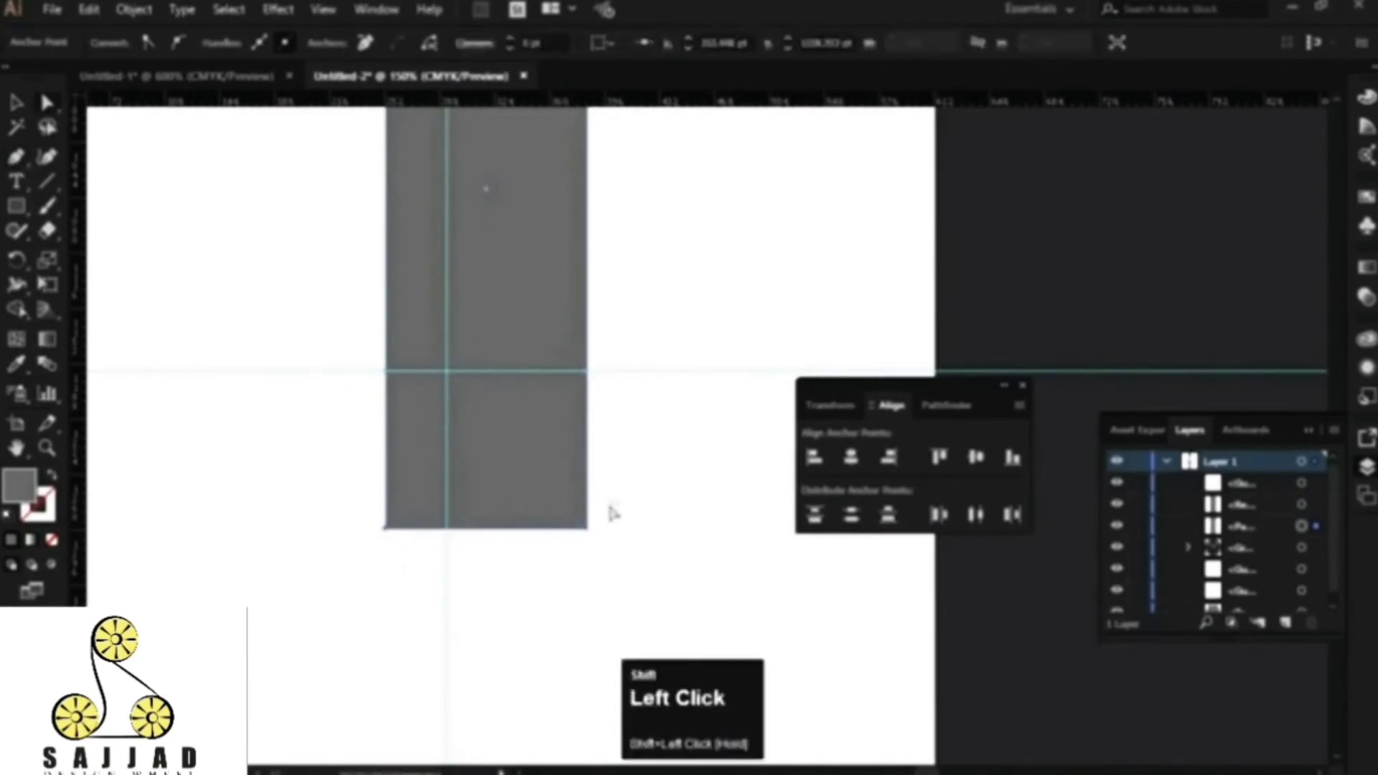
key("shift+Right")
key("shift+Right")
key("shift+Right")
key("shift+Right")
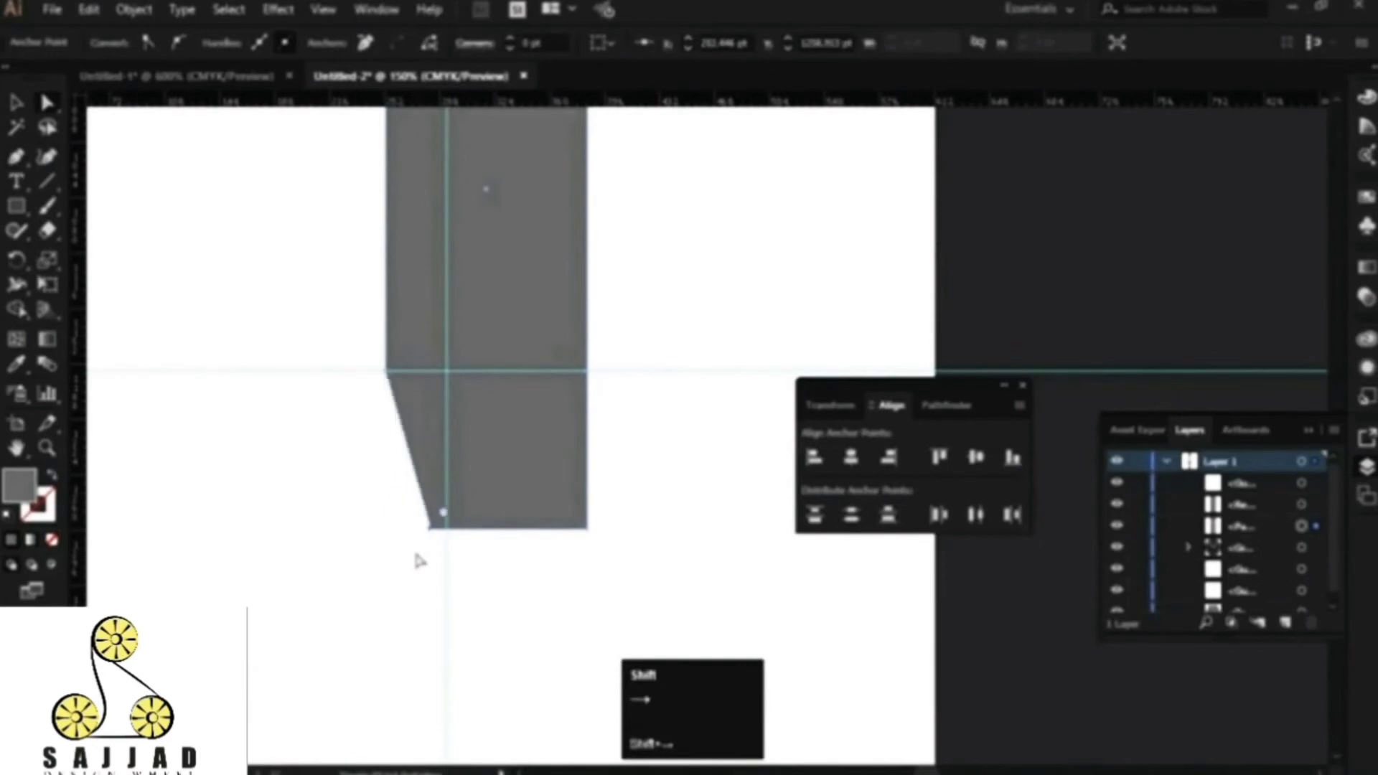
left_click(558, 578)
key("shift+Left")
key("shift+Left")
key("shift+Left")
key("shift+Left")
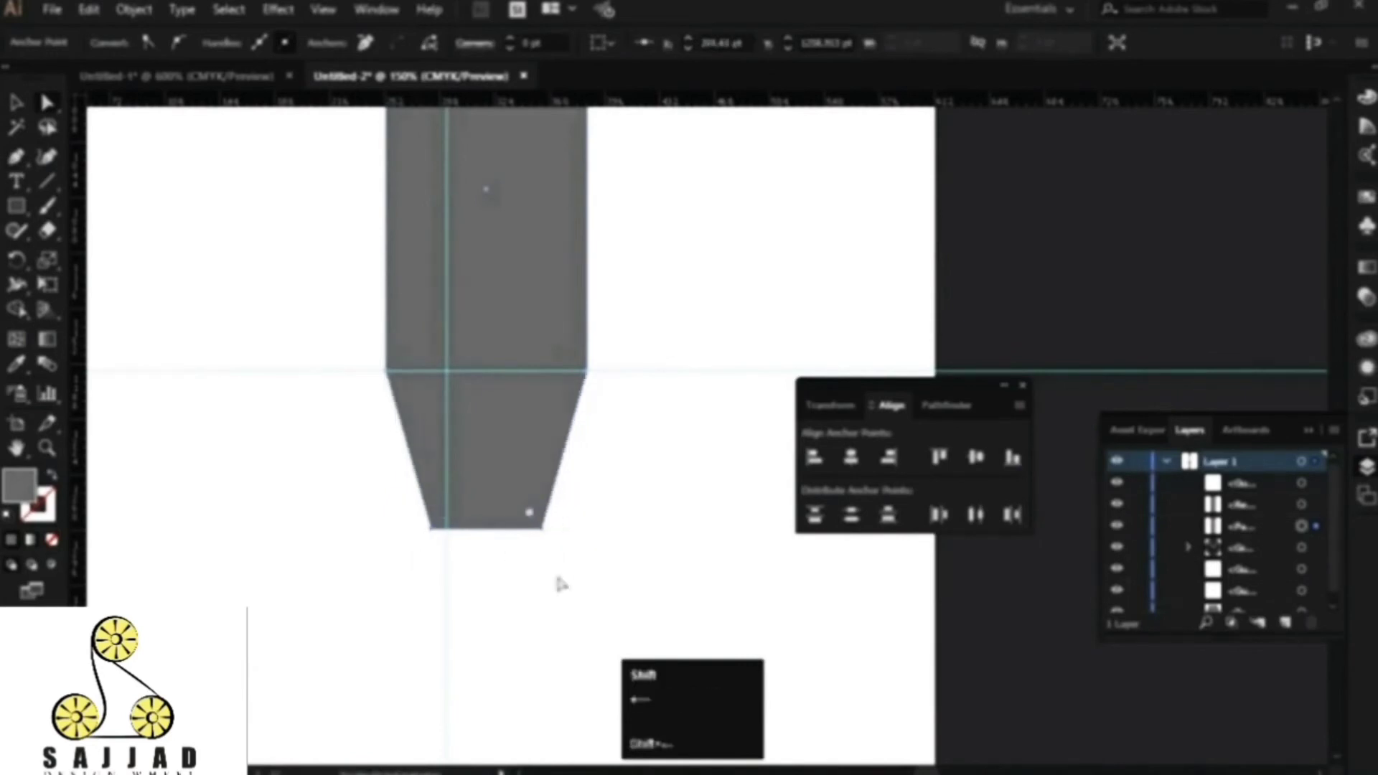
Step: Round the tapered end's bottom corners and soften the corners where the taper begins, then hide the guides
left_click_drag(604, 491, 396, 573)
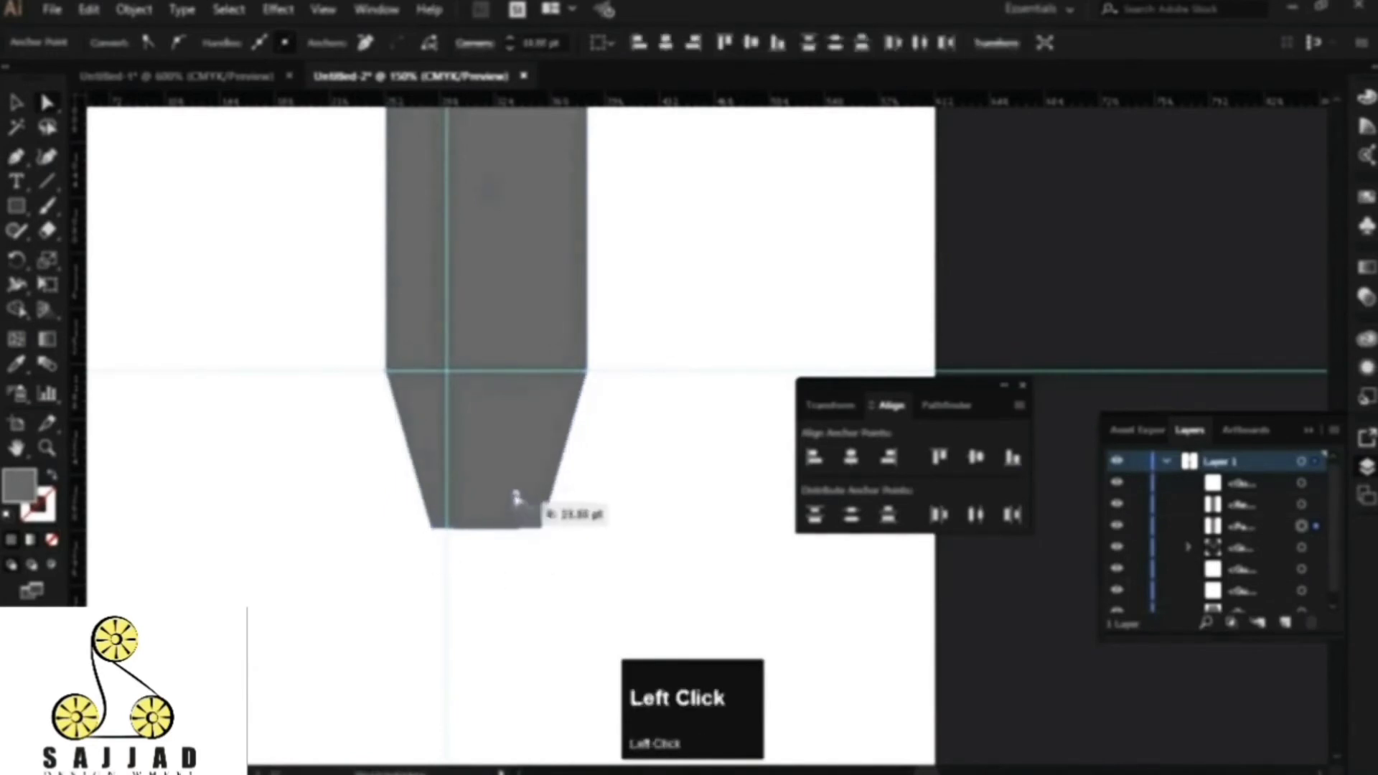
left_click_drag(513, 491, 505, 483)
left_click_drag(574, 376, 545, 376)
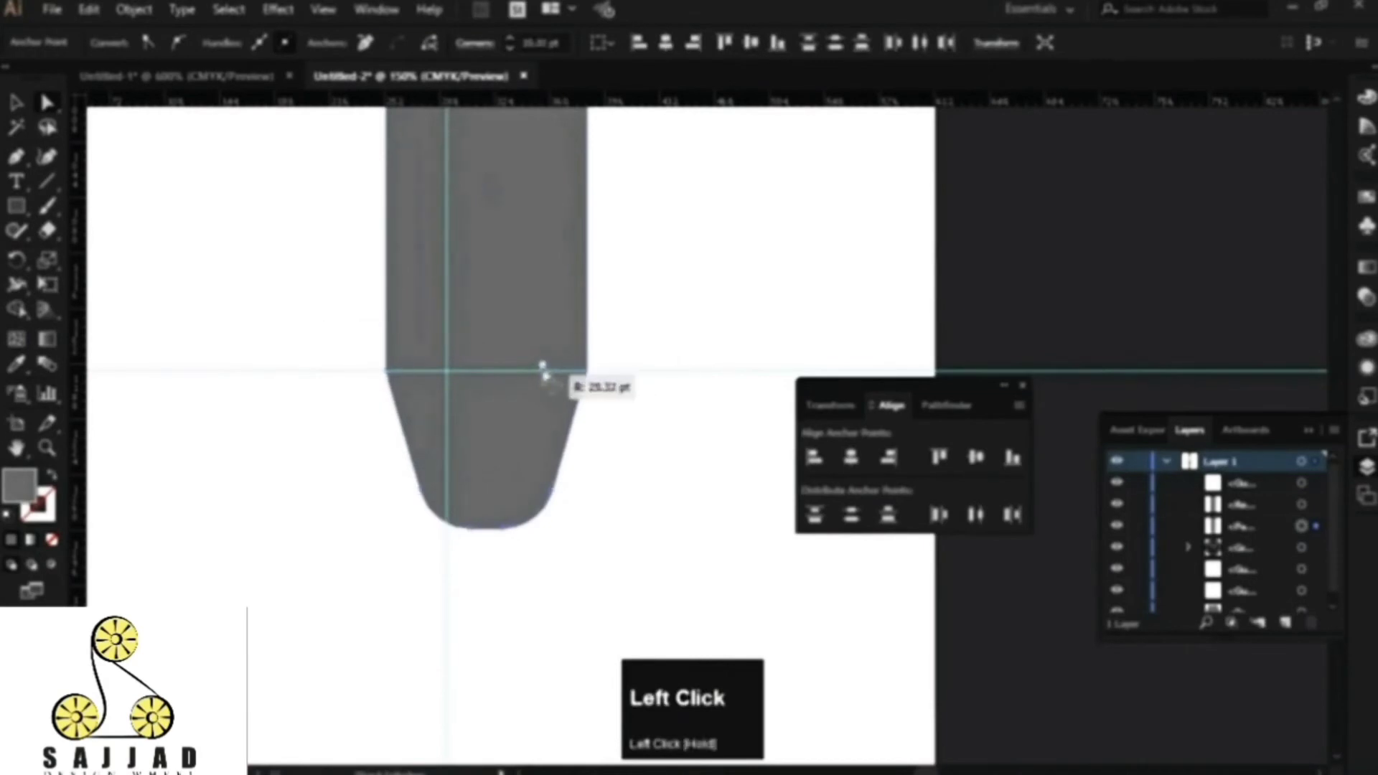
left_click(673, 461)
key("ctrl+;")
Step: Draw a grey rectangle wider than the strap, set it beside the upper strap, and overlap its lower part with a smaller copy
scroll(602, 460, "down", 3)
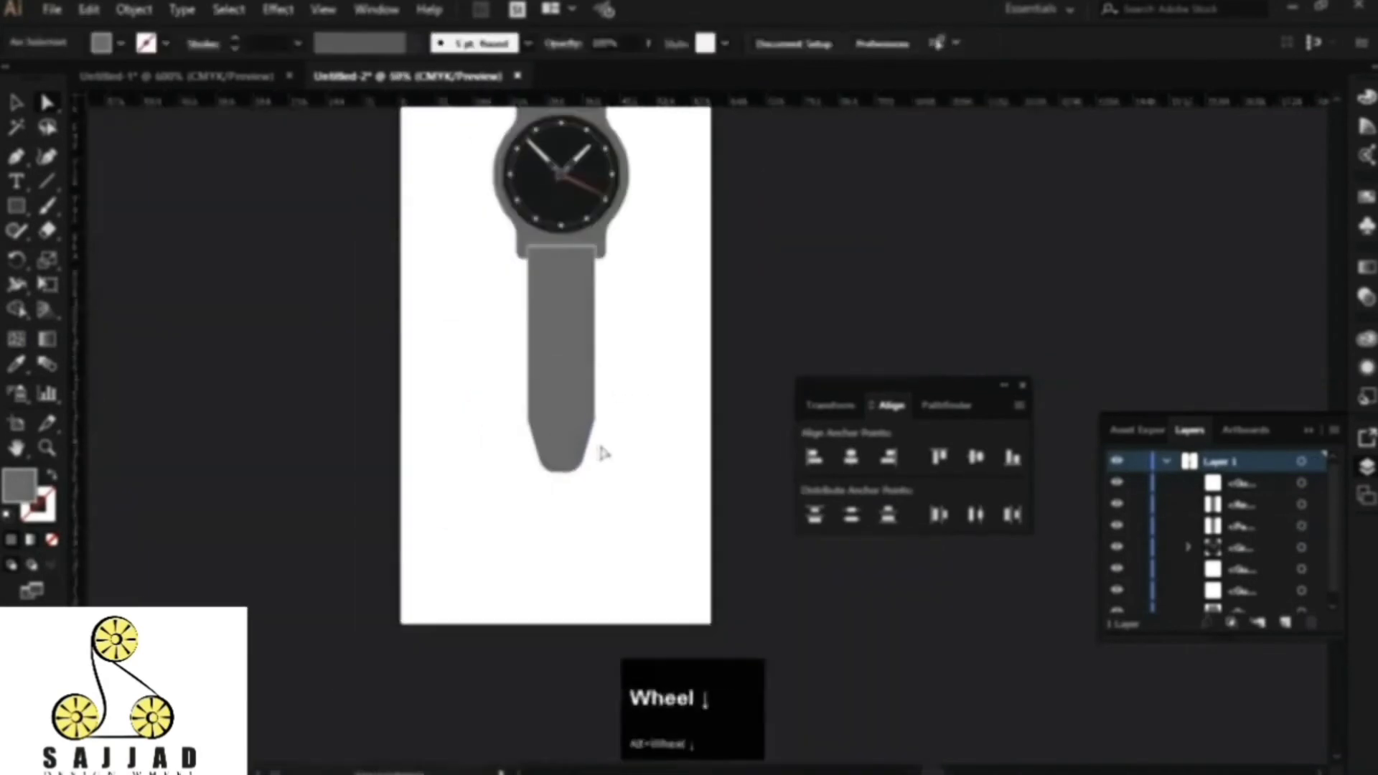
left_click_drag(639, 321, 580, 610)
left_click_drag(513, 262, 507, 412)
scroll(500, 423, "up", 5)
scroll(474, 366, "down", 3)
left_click_drag(600, 122, 583, 392)
left_click_drag(16, 206, 107, 202)
left_click_drag(383, 227, 557, 326)
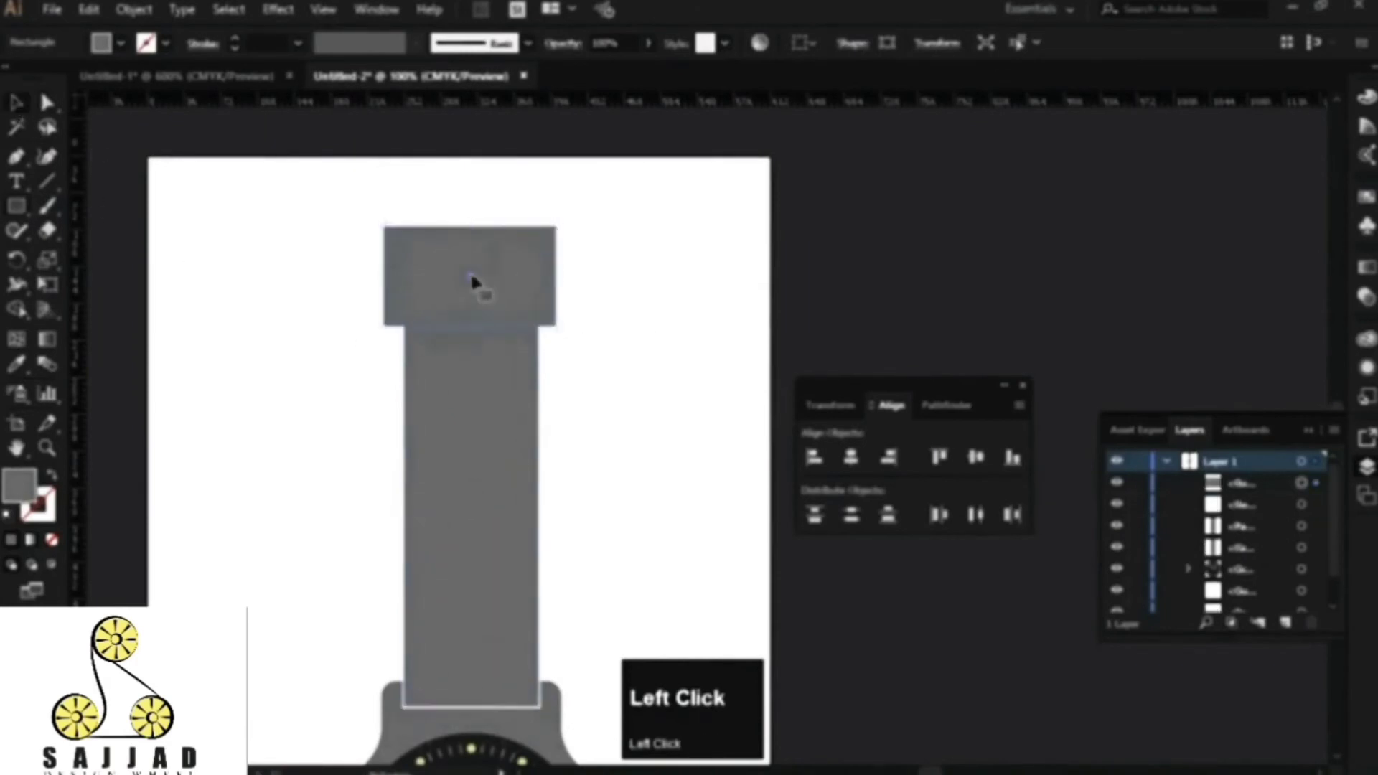
left_click_drag(471, 280, 727, 306)
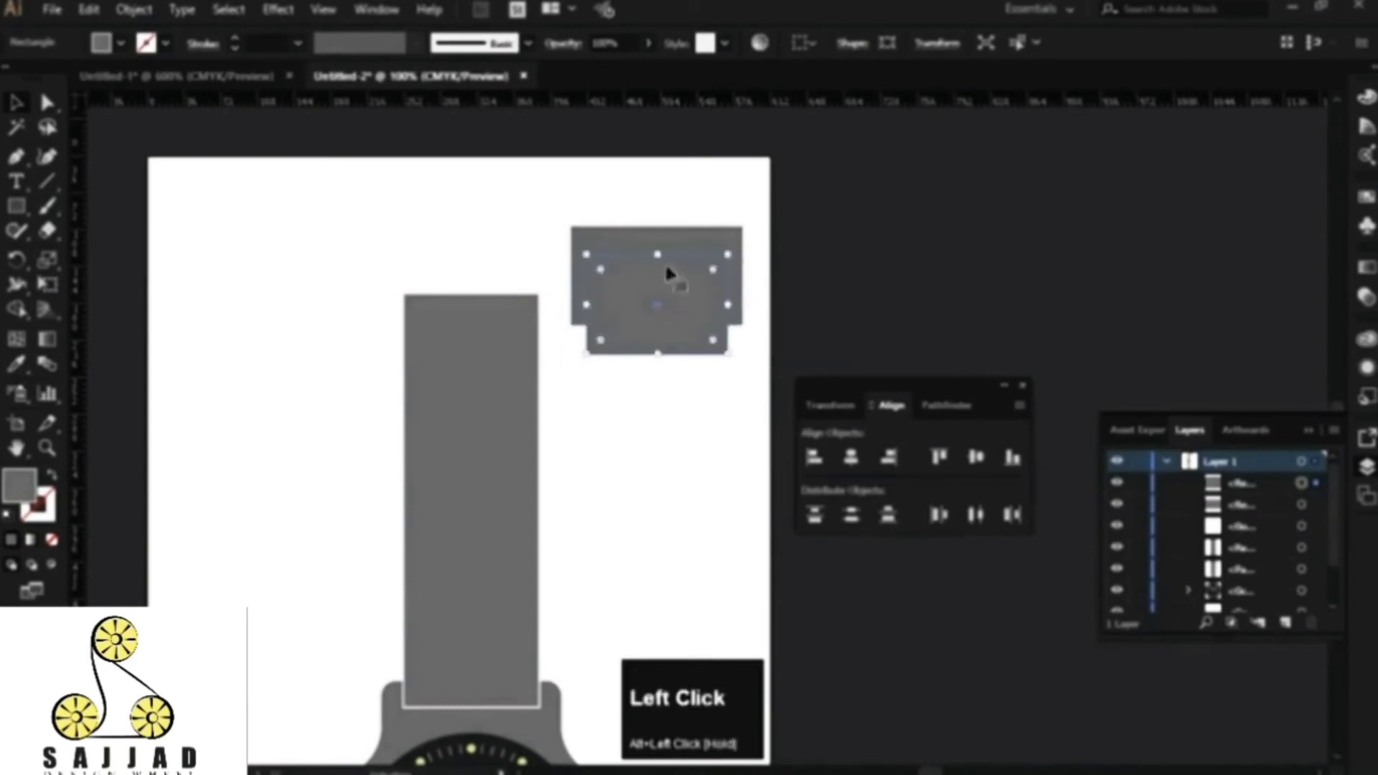
left_click_drag(666, 265, 668, 273)
left_click_drag(713, 422, 609, 214)
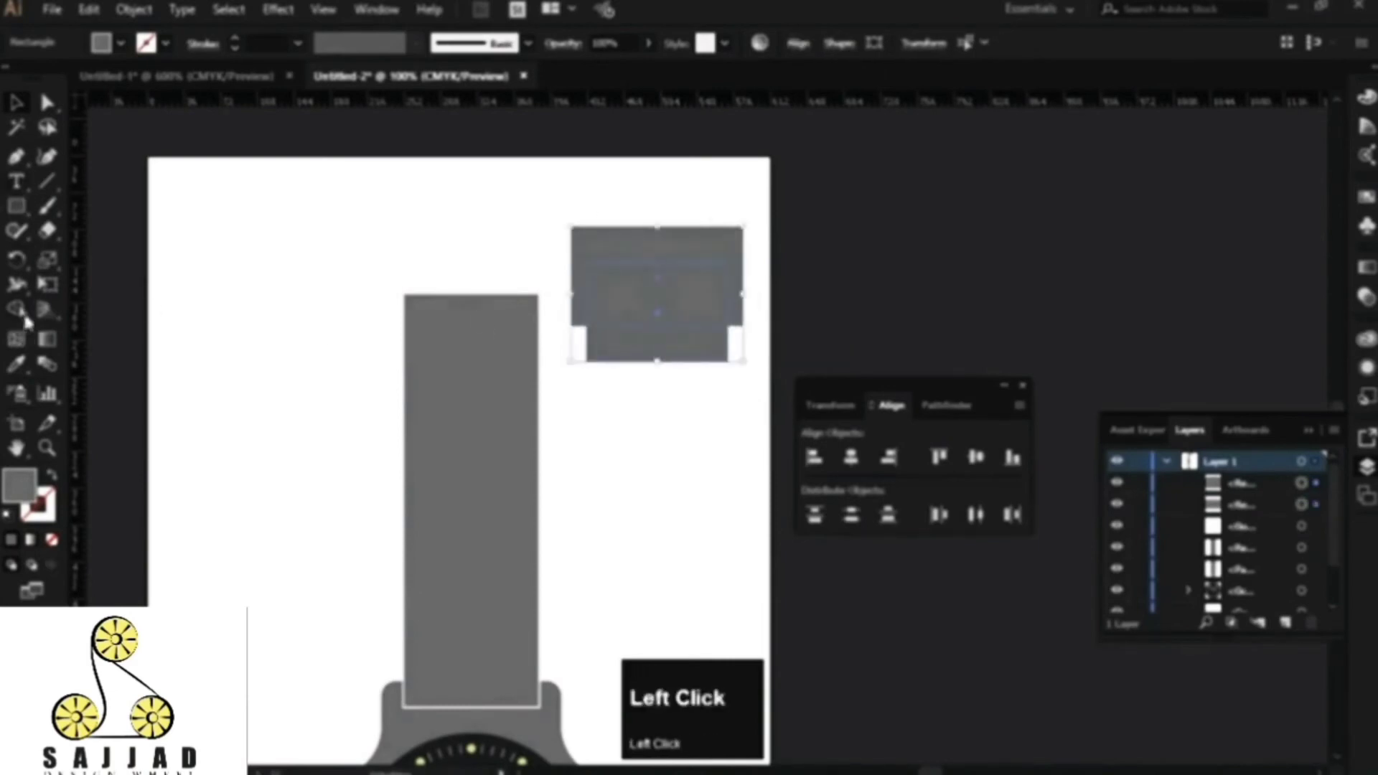
Step: Subtract the smaller rectangle with the Shape Builder and place the resulting U-shaped buckle frame over the upper strap's end
left_click(18, 311)
left_click_drag(680, 350, 673, 295)
left_click(16, 102)
left_click(458, 217)
left_click_drag(678, 247, 492, 257)
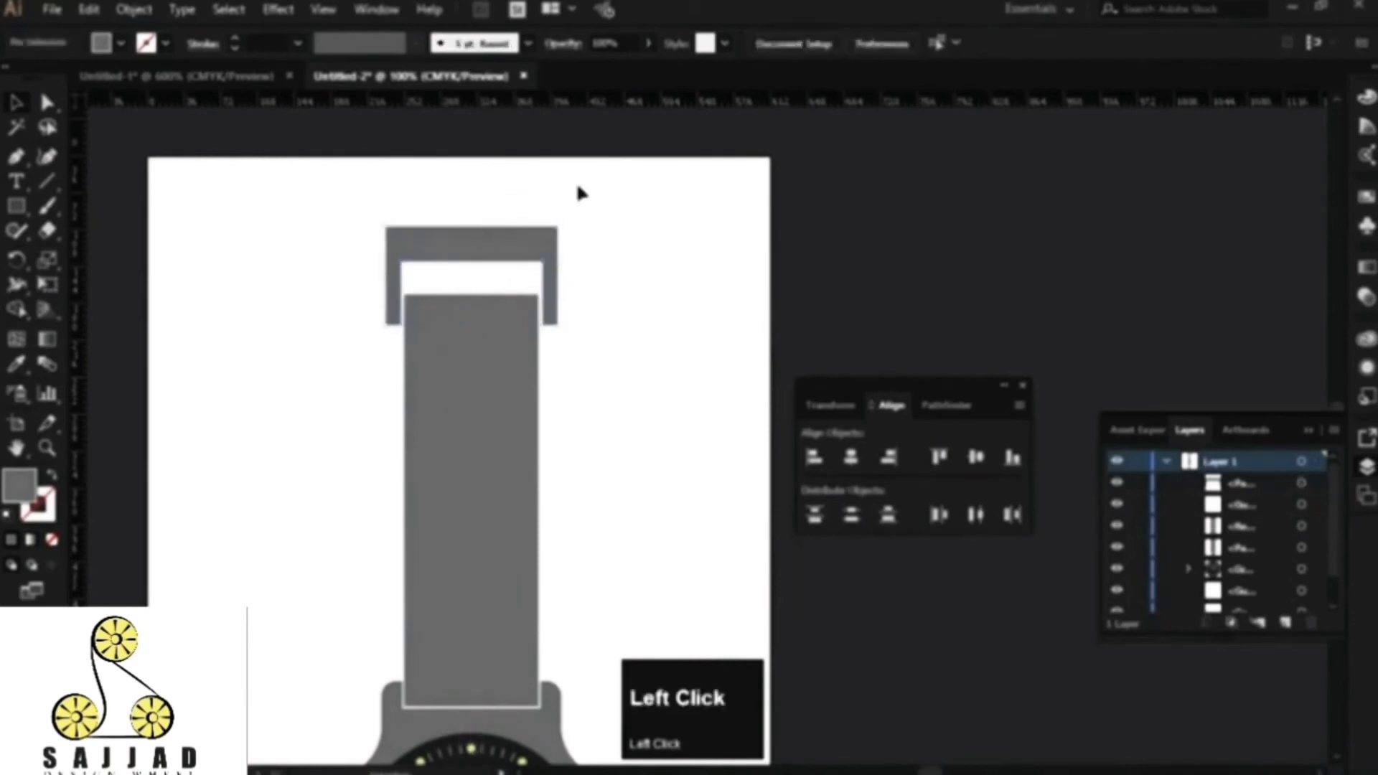
left_click(461, 409)
left_click(657, 380)
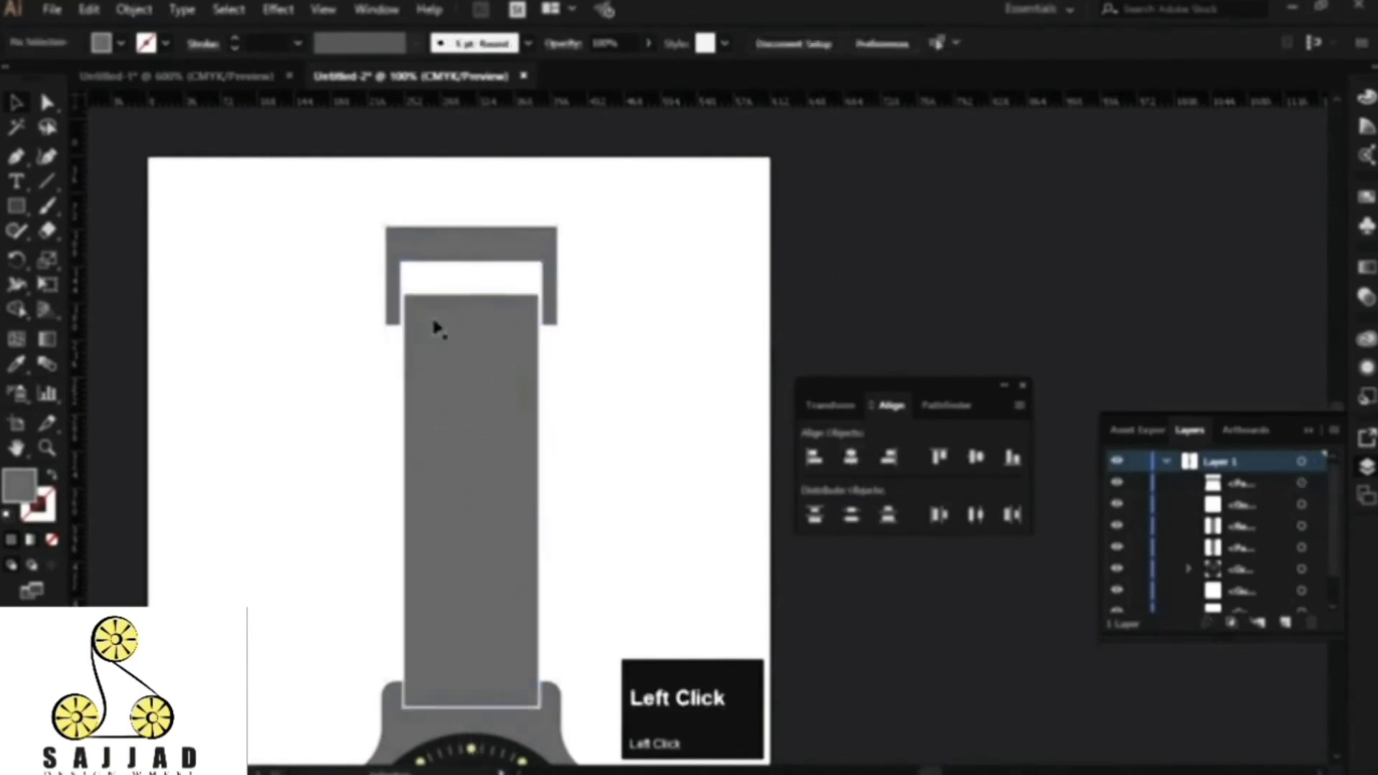
Step: Raise the buckle frame slightly and lengthen its side arms by moving its upper bar's points upward
scroll(491, 257, "up", 2)
left_click_drag(488, 286, 496, 366)
left_click_drag(504, 259, 504, 233)
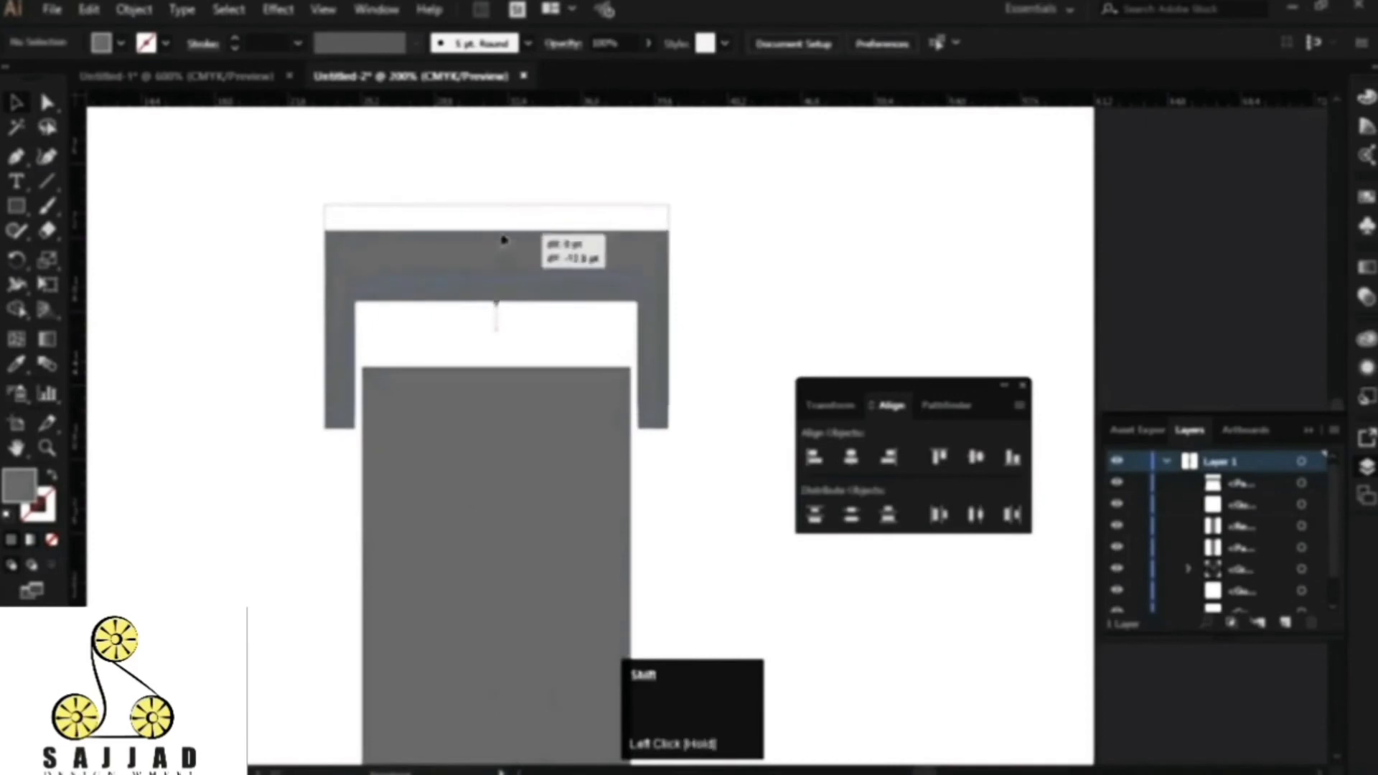
left_click(714, 311)
key("a")
left_click_drag(265, 176, 639, 239)
left_click(587, 296)
Step: Draw a vertical rounded rectangle from the buckle bar into the upper strap and centre it horizontally on the frame
left_click_drag(16, 206, 117, 231)
mouse_move(458, 214)
left_mouse_down()
mouse_move(557, 422)
mouse_move(529, 434)
left_mouse_up()
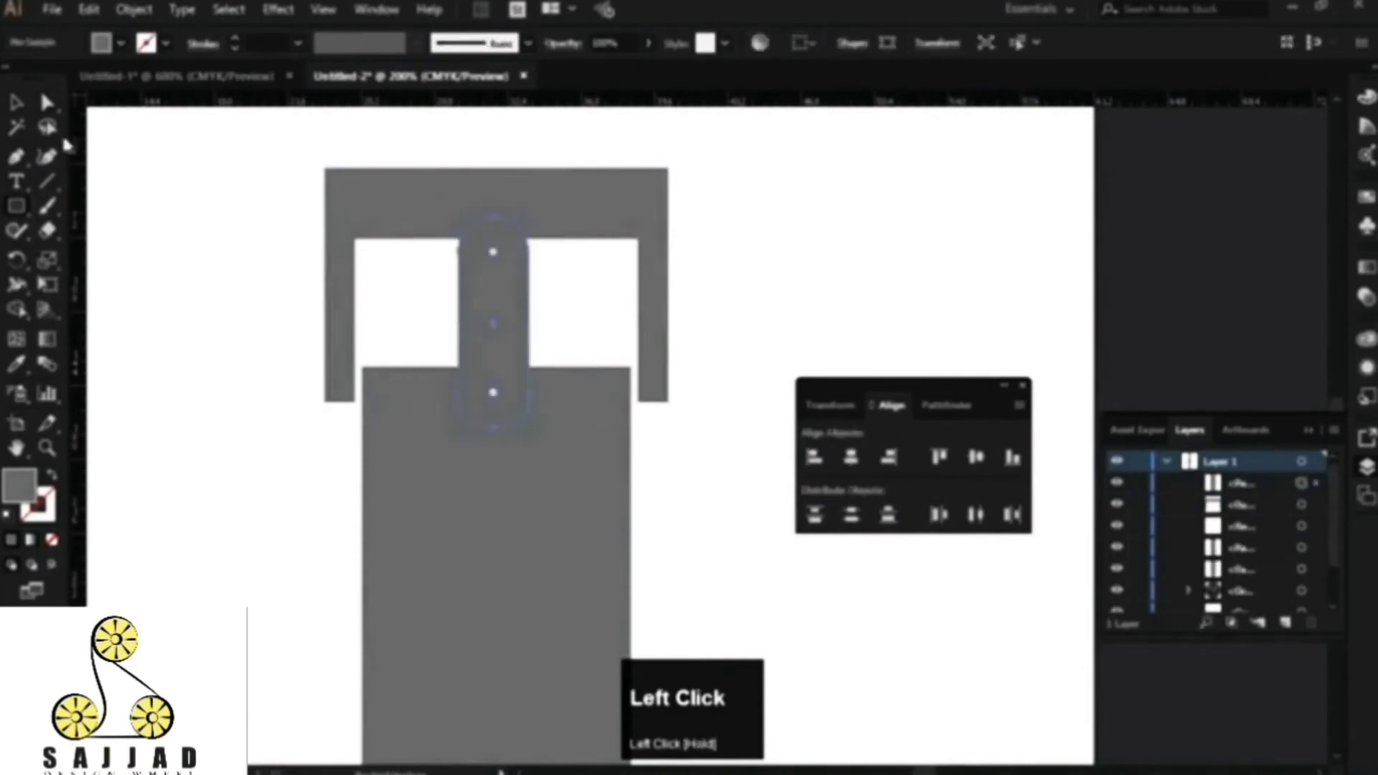
left_click_drag(418, 137, 547, 294)
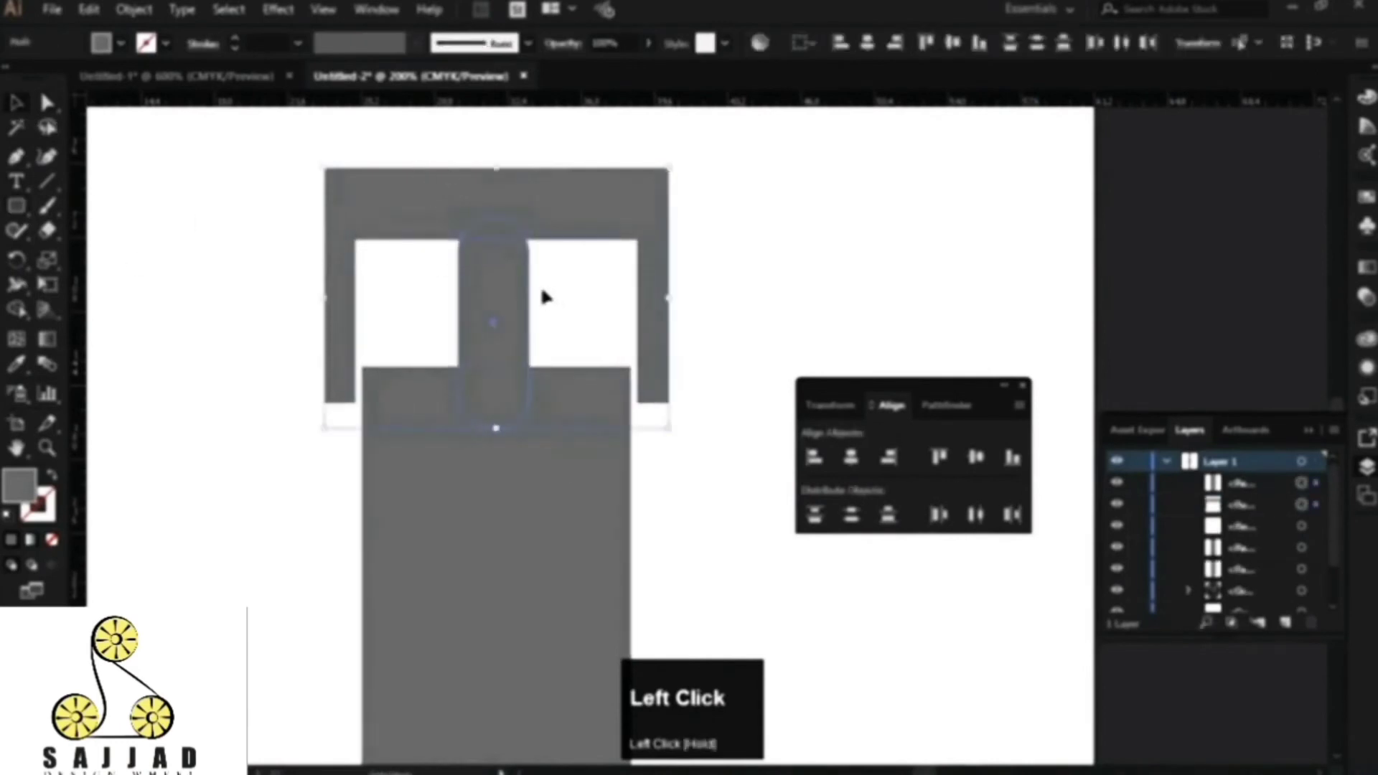
left_click(547, 229)
left_click(553, 331)
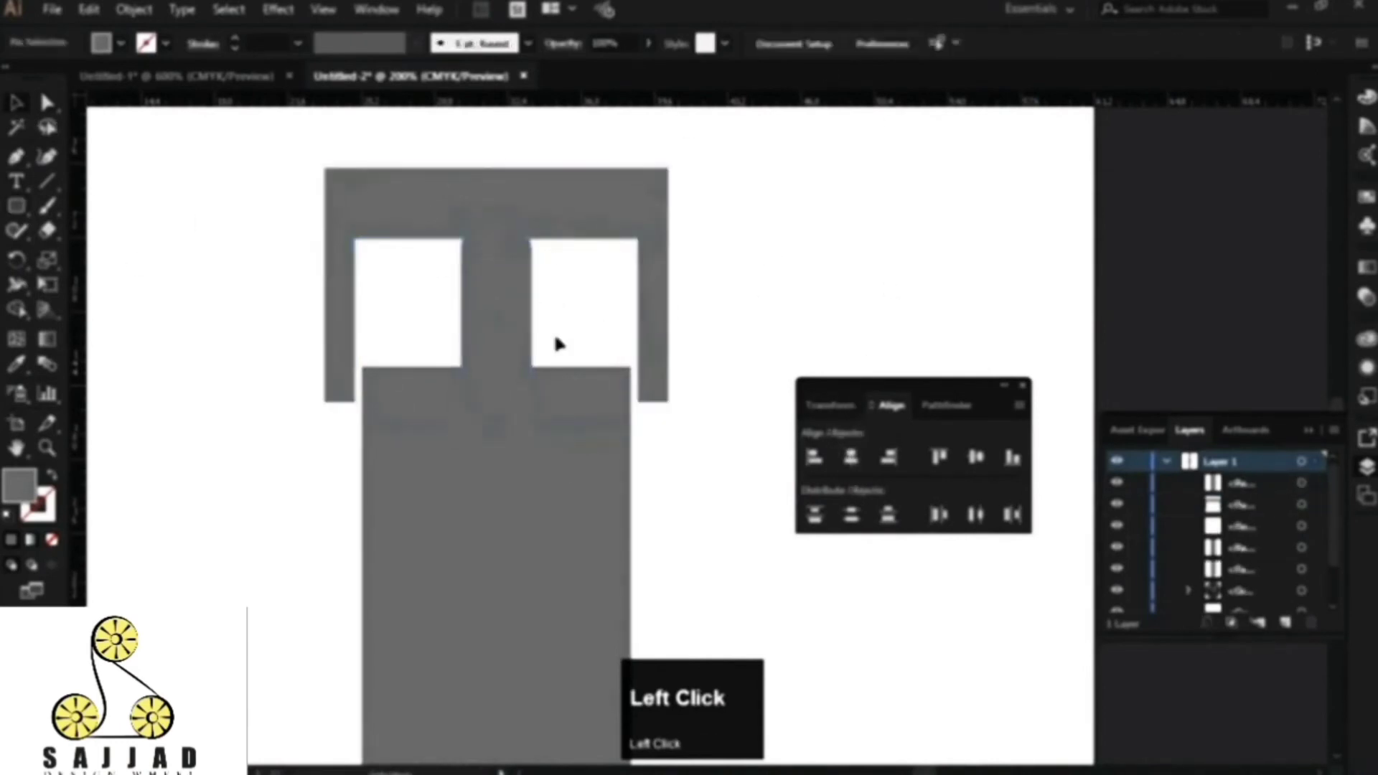
Step: Subtract the rounded rectangle from the upper strap with the Shape Builder to cut a rounded notch in its end
left_click_drag(553, 332, 423, 394)
left_click(17, 309)
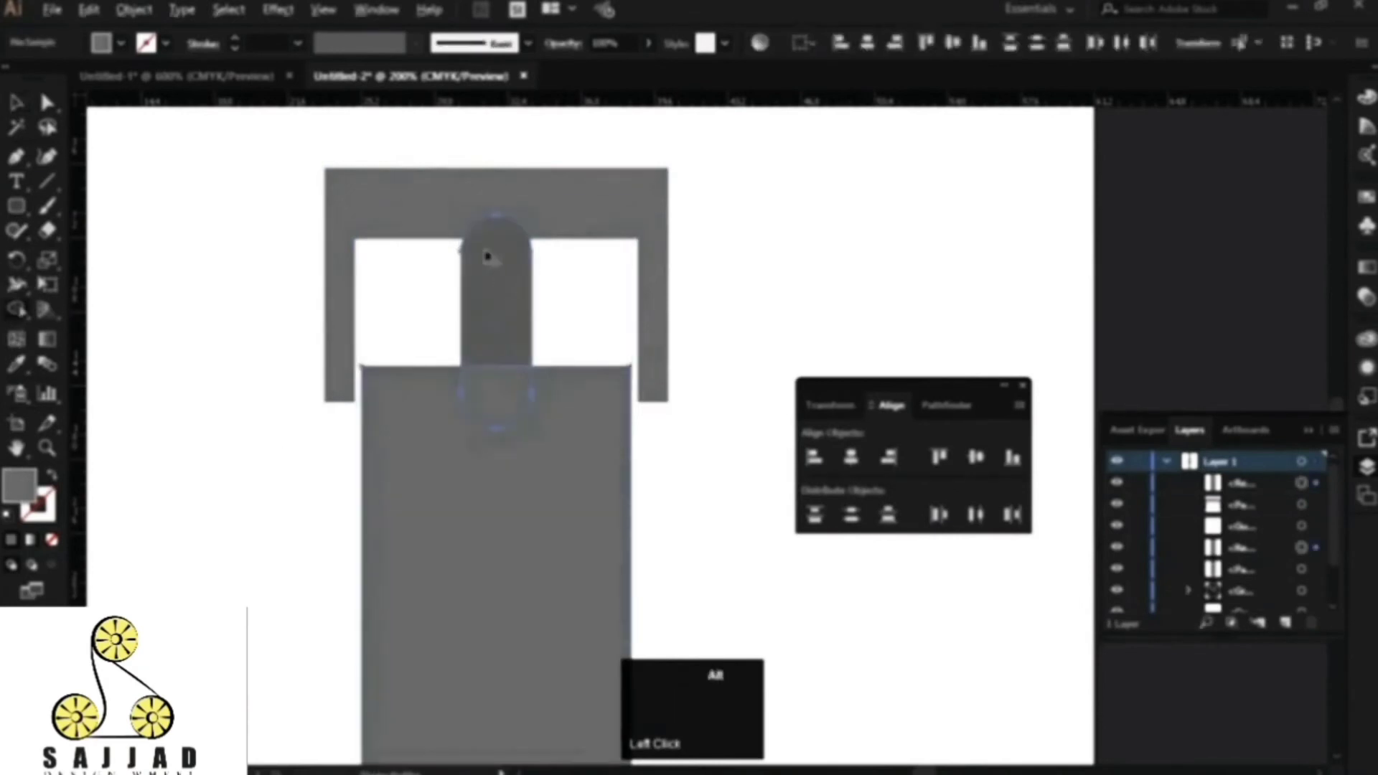
left_click_drag(483, 253, 463, 458)
Step: Draw a narrower rounded rectangle as the buckle's prong, running from the frame's bar into the strap notch
left_click(24, 209)
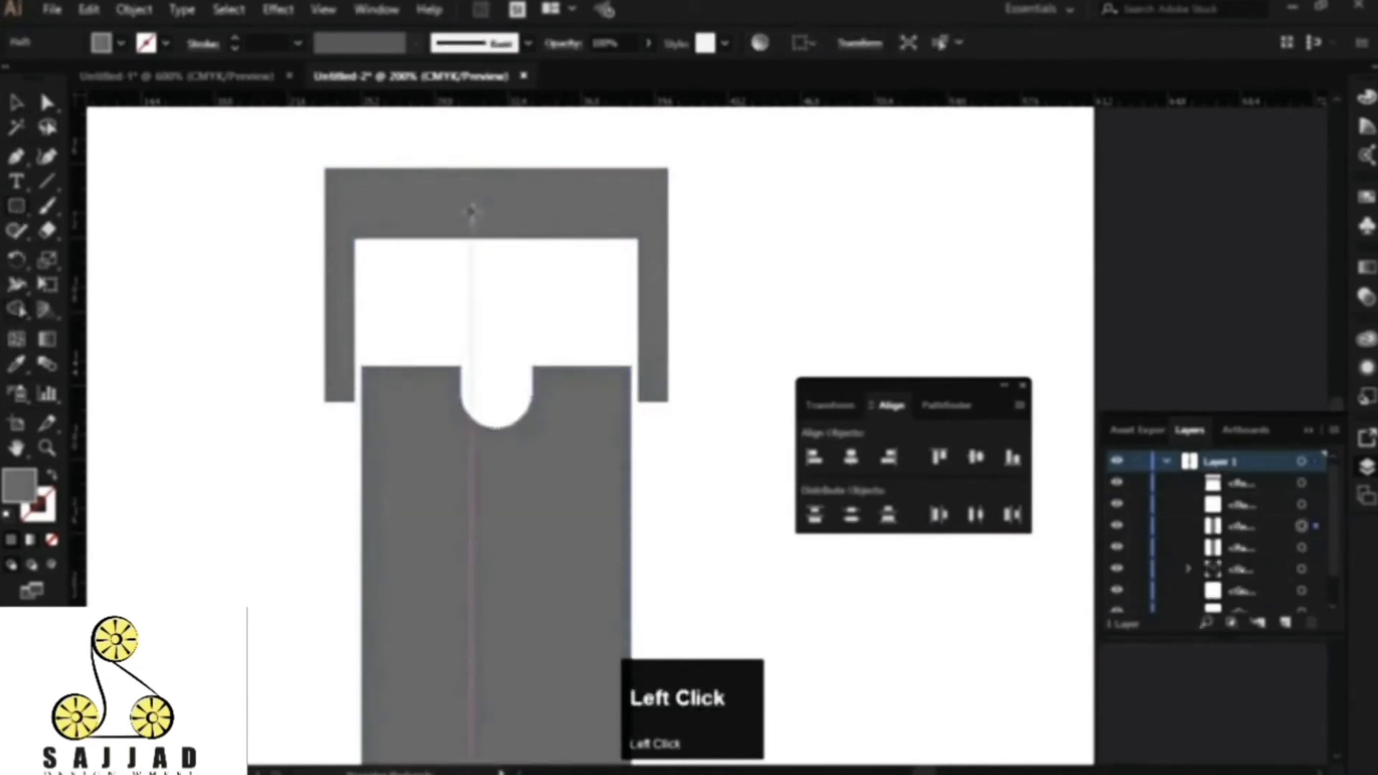
left_click_drag(473, 209, 520, 416)
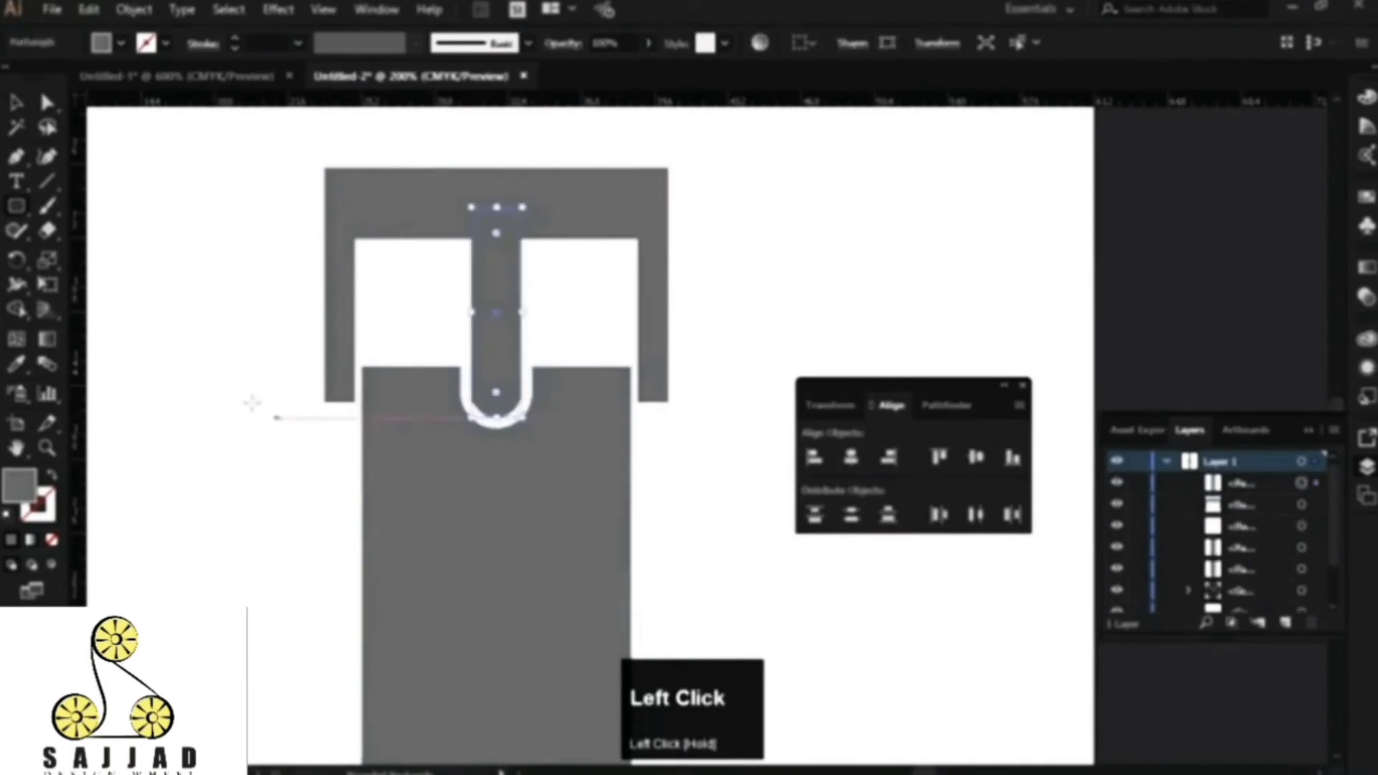
left_click(17, 103)
left_click(343, 408)
Step: Adjust the upper strap's length by moving the buckle together with the strap's notched end points
scroll(282, 411, "down", 4)
key("space")
left_click_drag(453, 500, 598, 318)
key("a")
left_click_drag(586, 261, 586, 261)
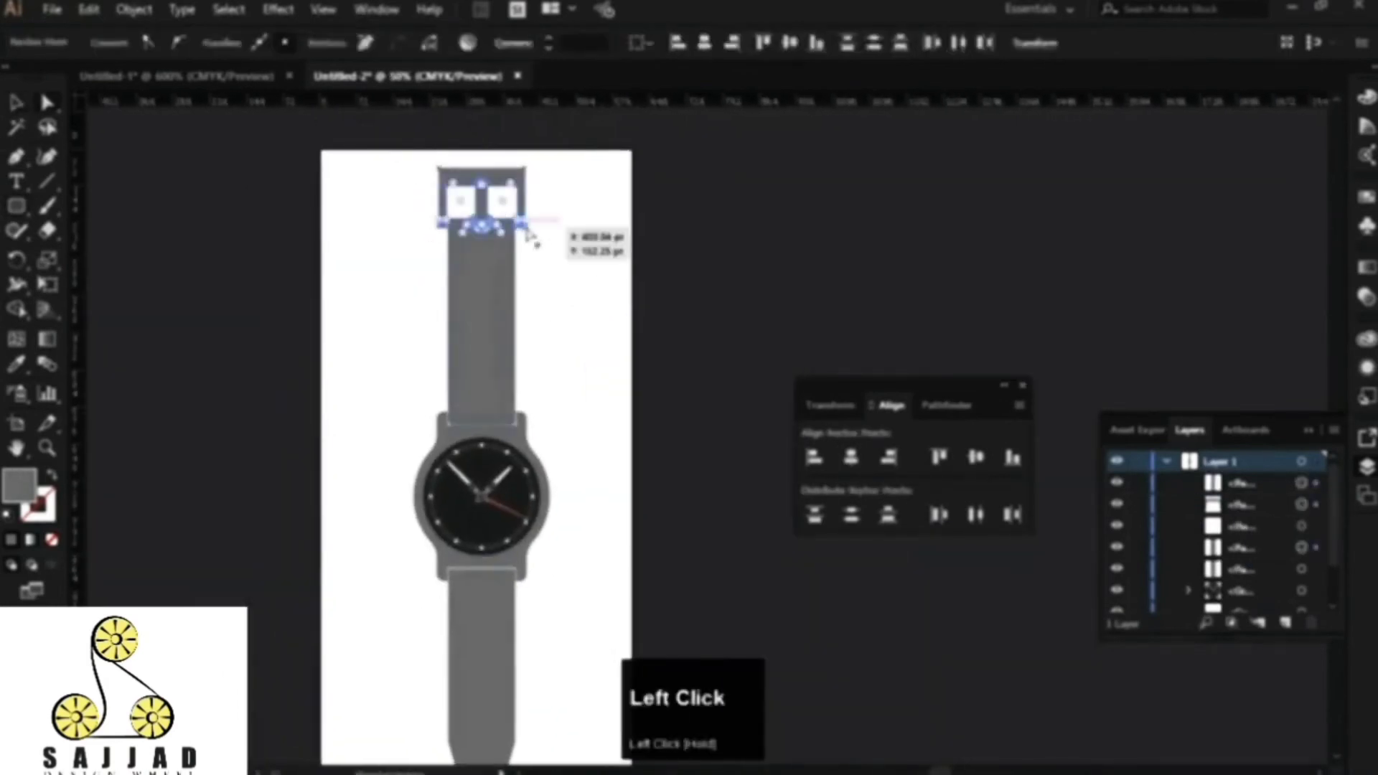
left_click_drag(525, 171, 526, 239)
left_click(585, 373)
key("space")
mouse_move(585, 371)
left_mouse_down()
mouse_move(624, 216)
mouse_move(585, 357)
left_mouse_up()
left_click_drag(596, 437, 573, 602)
left_click_drag(399, 205, 541, 299)
Step: Fill both the upper and lower strap pieces with the black sampled from the watch dial
left_click(489, 374)
left_click_drag(541, 505, 503, 269)
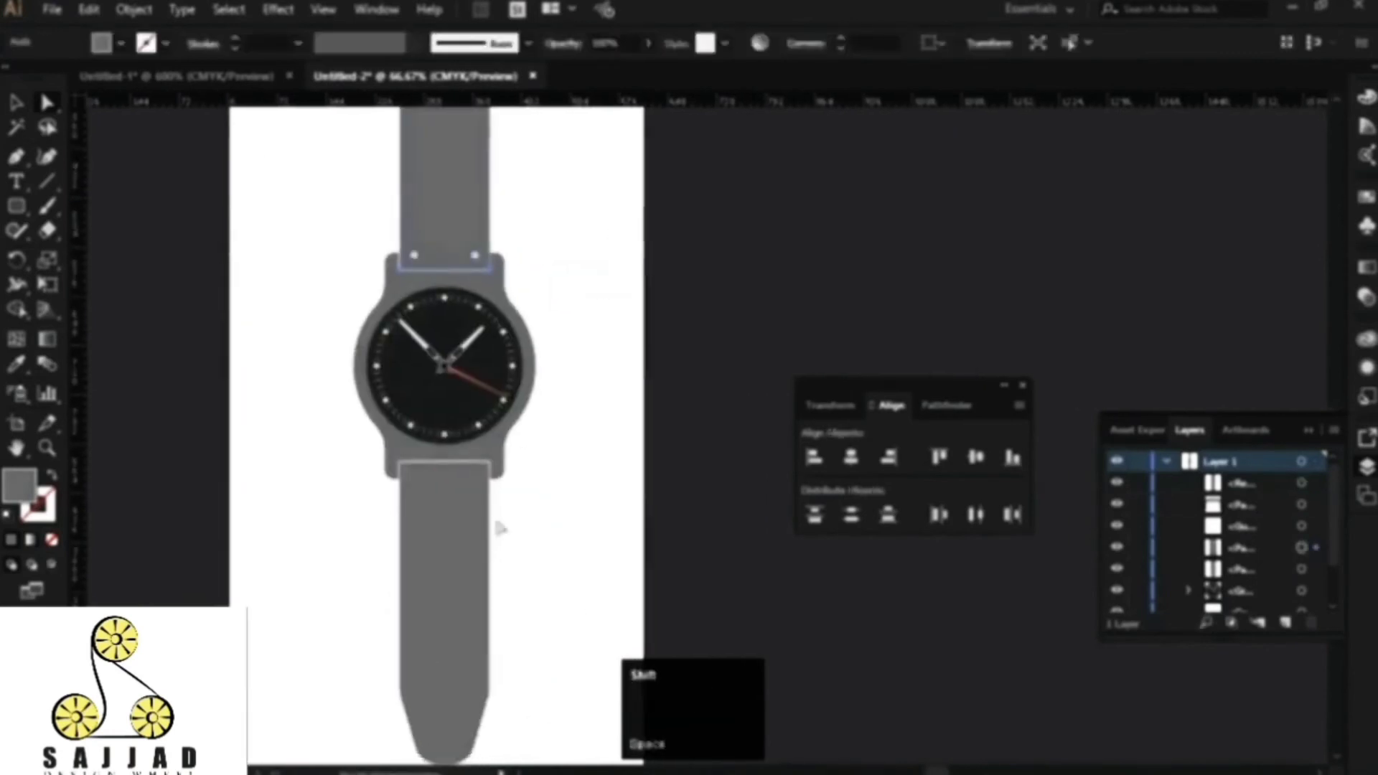
key("i")
left_click(383, 390)
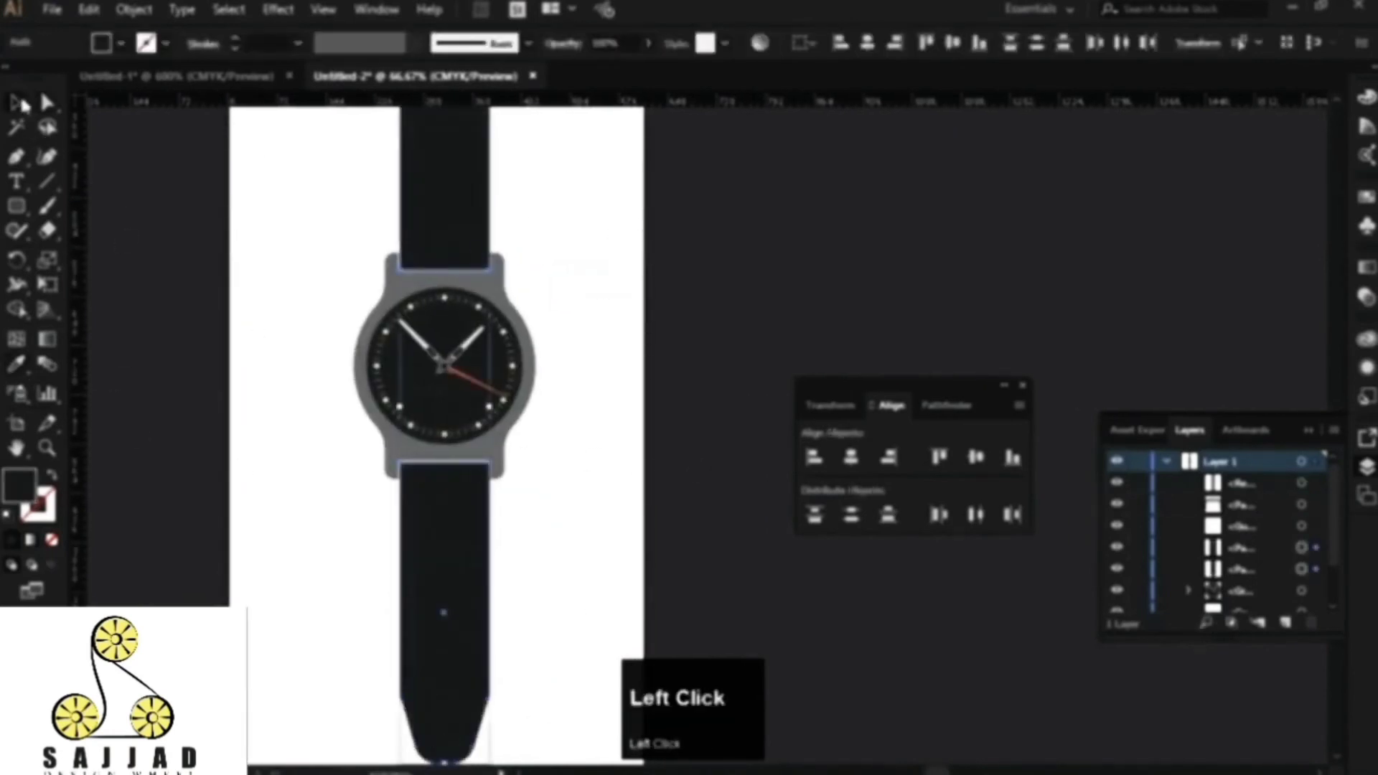
left_click(587, 508)
Step: Extend the lower strap by moving the points of its tapered end farther down
left_click_drag(589, 511, 603, 296)
scroll(458, 361, "up", 2)
scroll(439, 378, "down", 1)
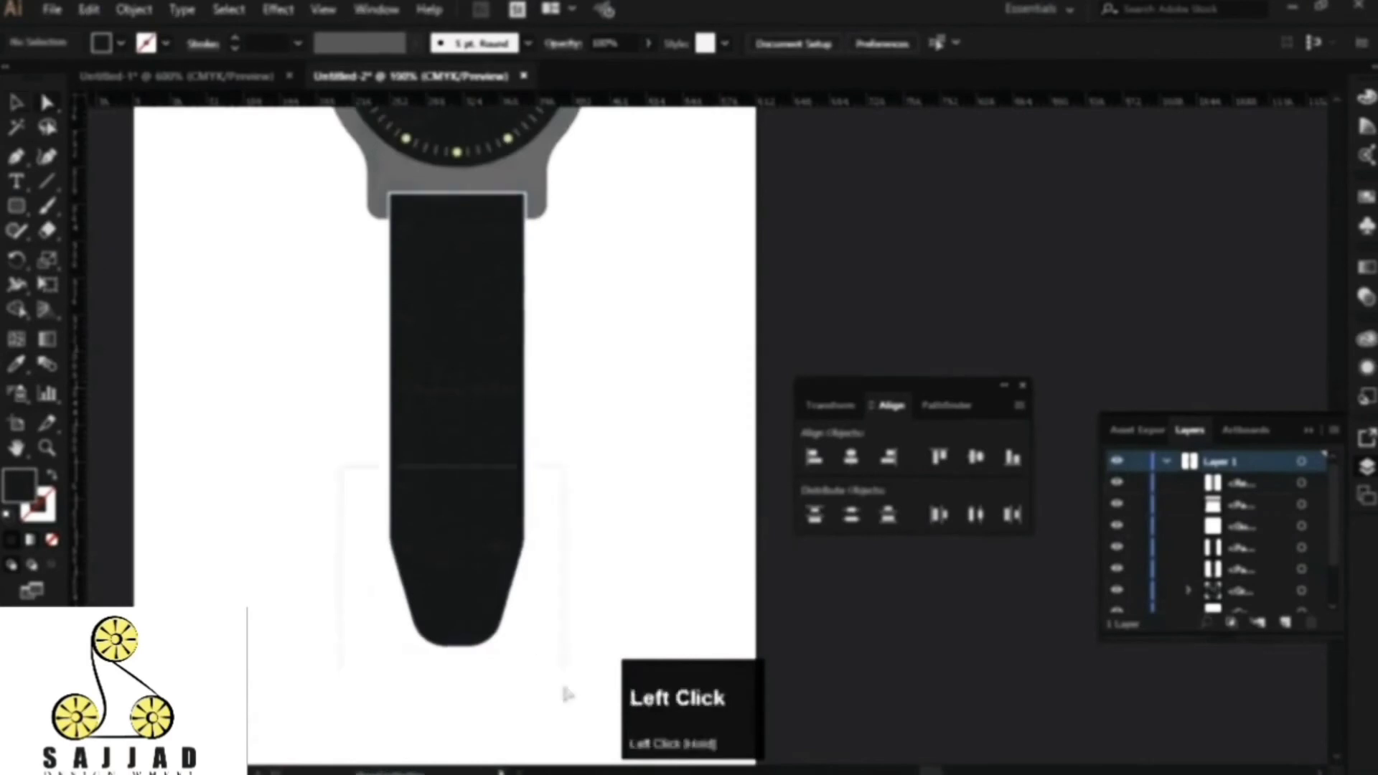
left_click_drag(565, 691, 567, 693)
left_click_drag(629, 566, 612, 341)
left_click_drag(484, 400, 488, 473)
left_click(578, 411)
left_click_drag(571, 273, 586, 490)
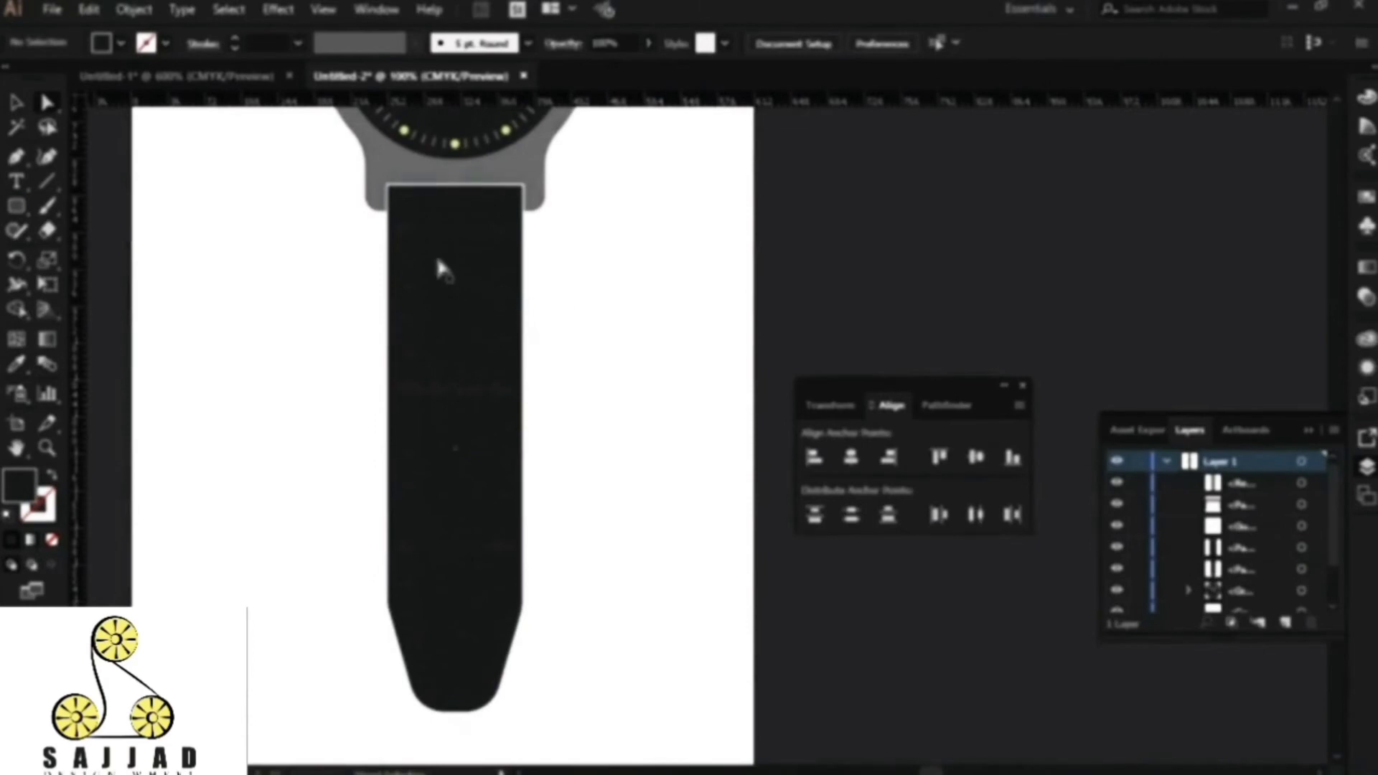
Step: Draw an inset rectangle inside the lower strap's straight part with no fill and a light grey a3a3a3 stroke
left_click_drag(17, 205, 138, 230)
left_click_drag(400, 201, 511, 607)
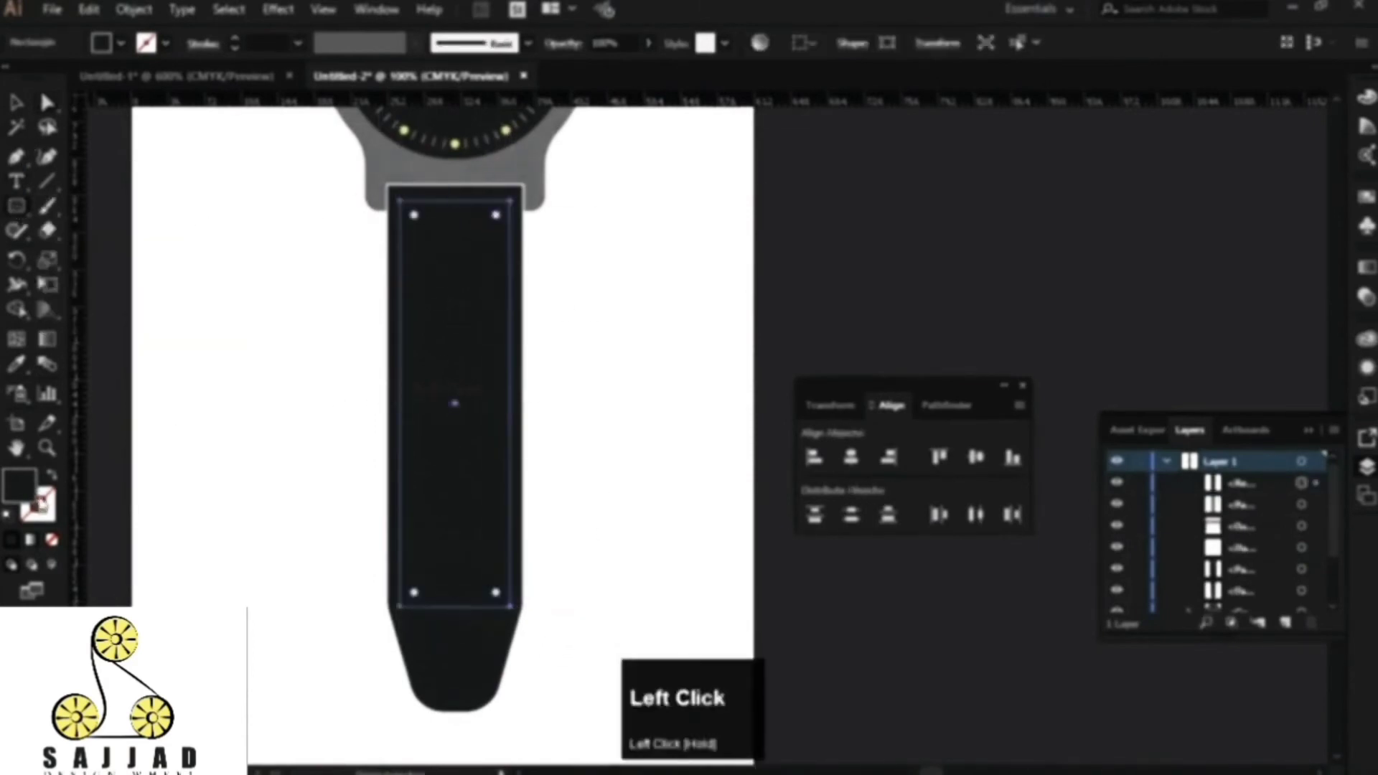
left_click(52, 475)
double_click(44, 512)
left_click(559, 320)
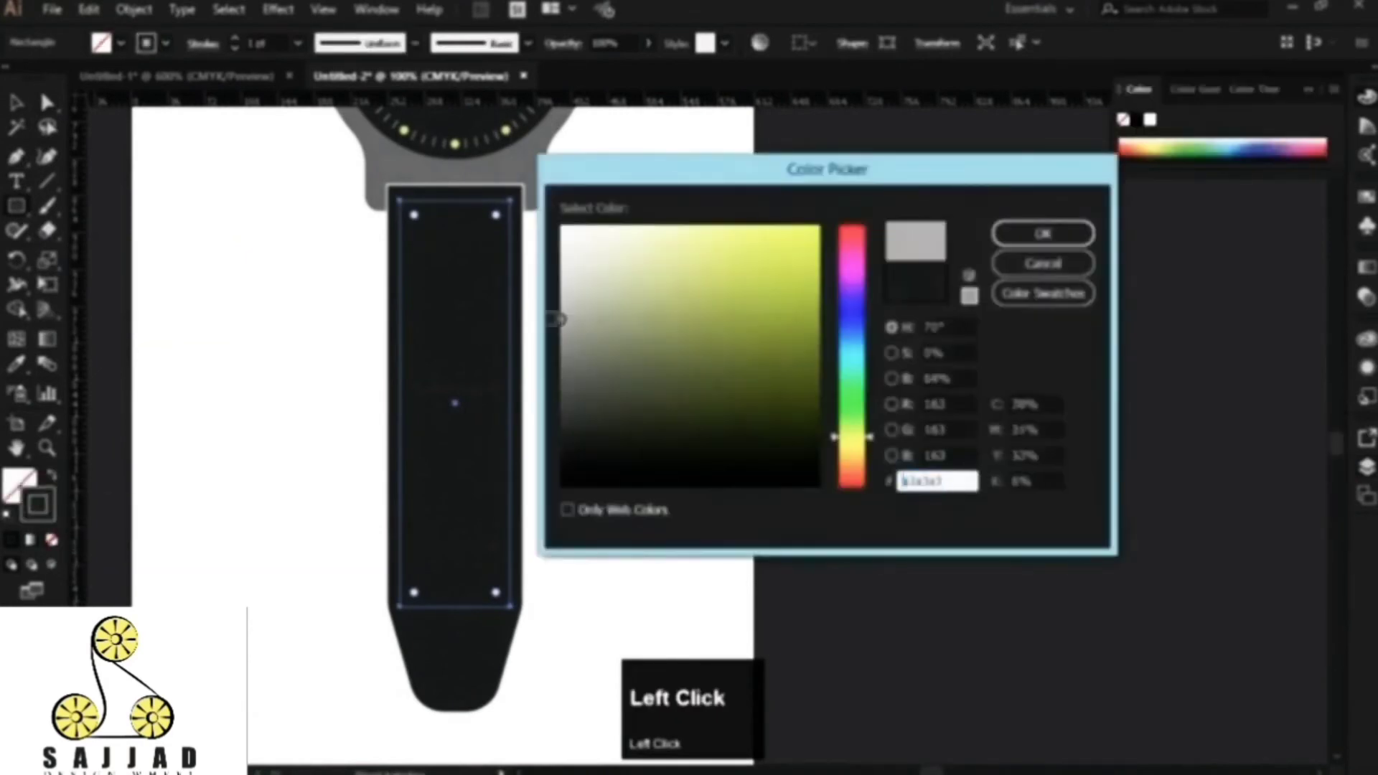
left_click(1043, 234)
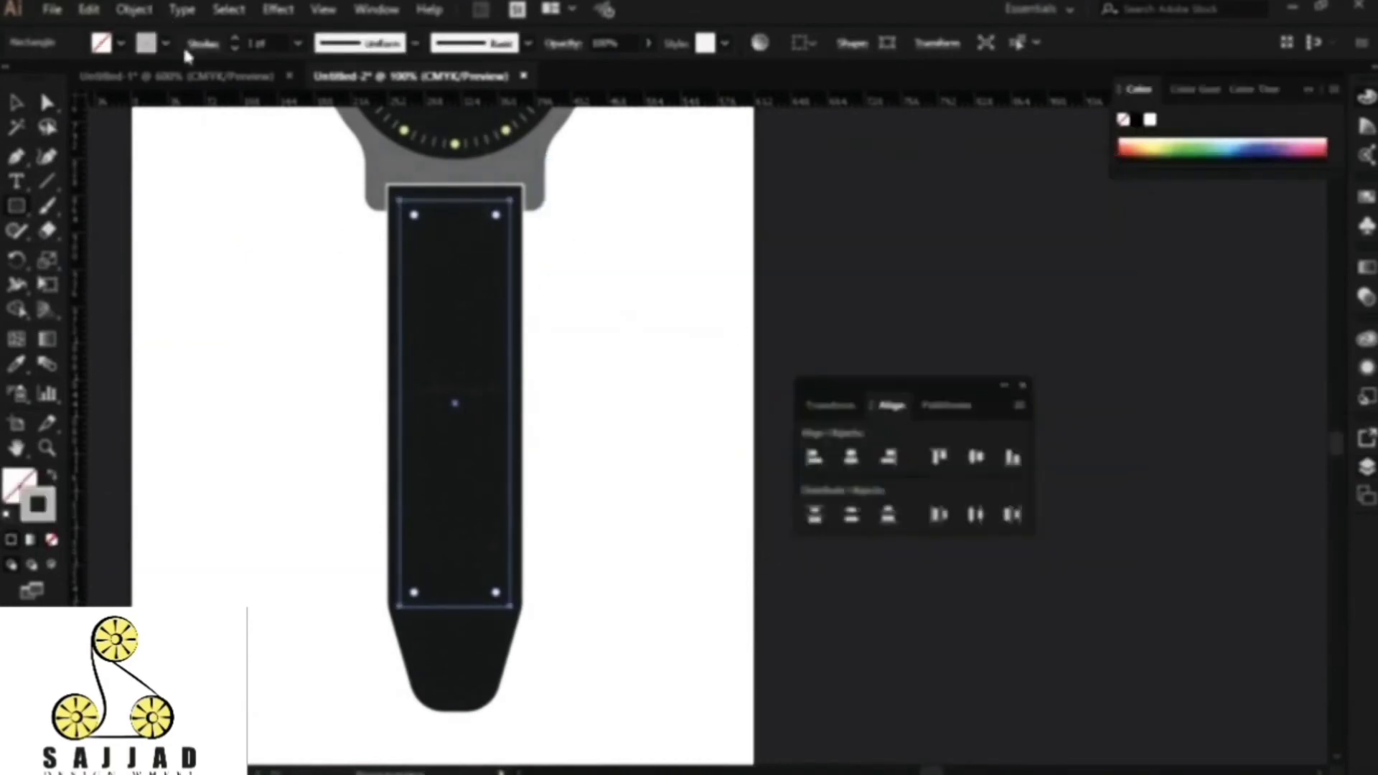
Step: Turn the light grey stroke of the lower strap's inset rectangle into a dashed line
left_click(200, 44)
left_click(9, 184)
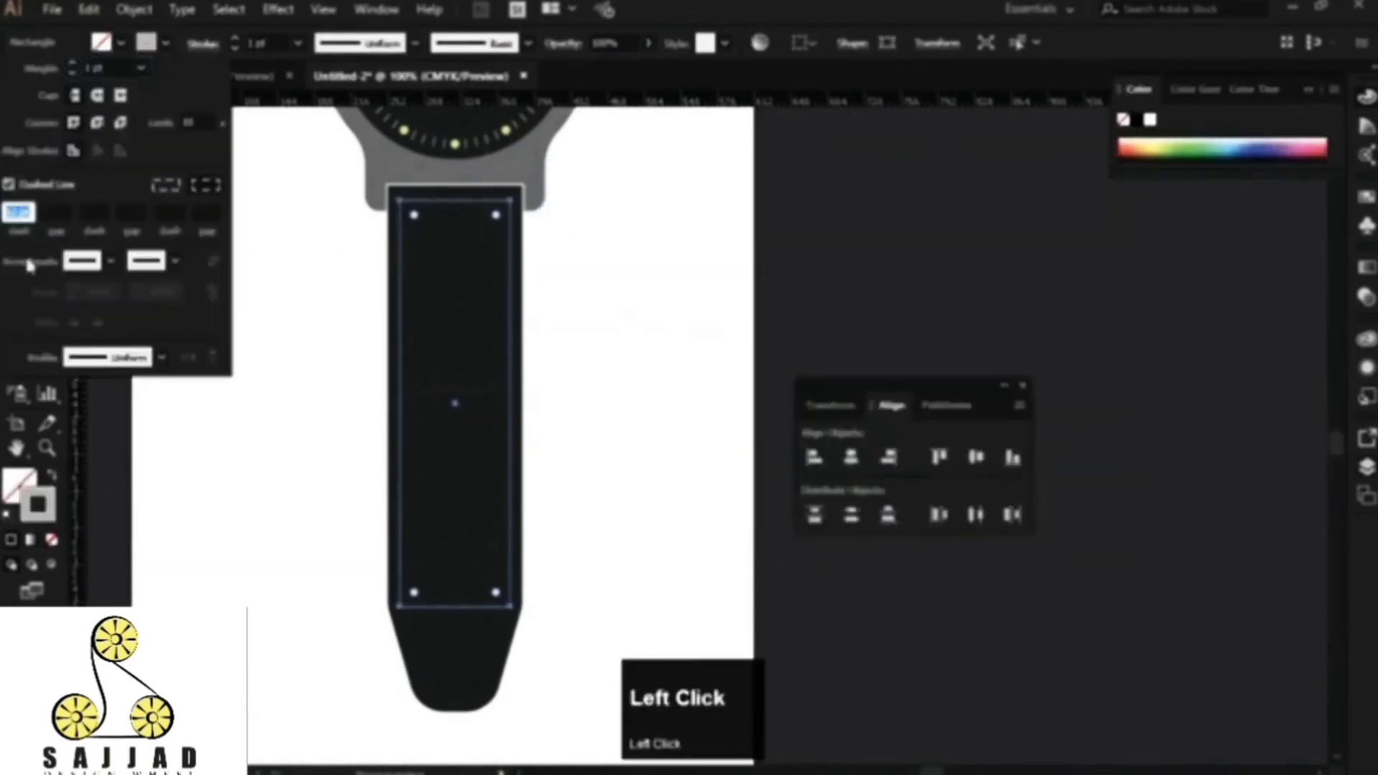
left_click(33, 218)
left_click(310, 271)
left_click(323, 284, "ctrl")
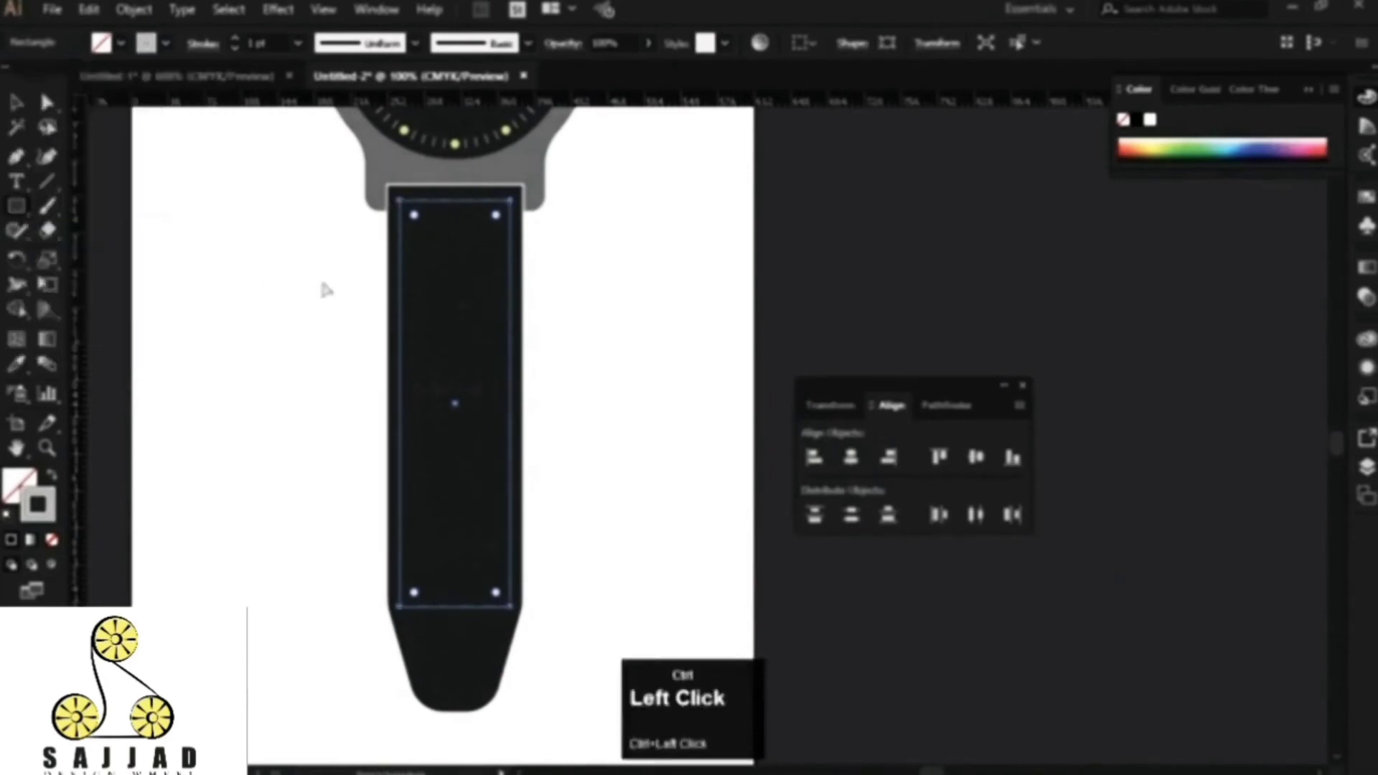
left_click(589, 417, "ctrl")
scroll(403, 421, "up", 2)
key("space")
left_click_drag(480, 554, 474, 262)
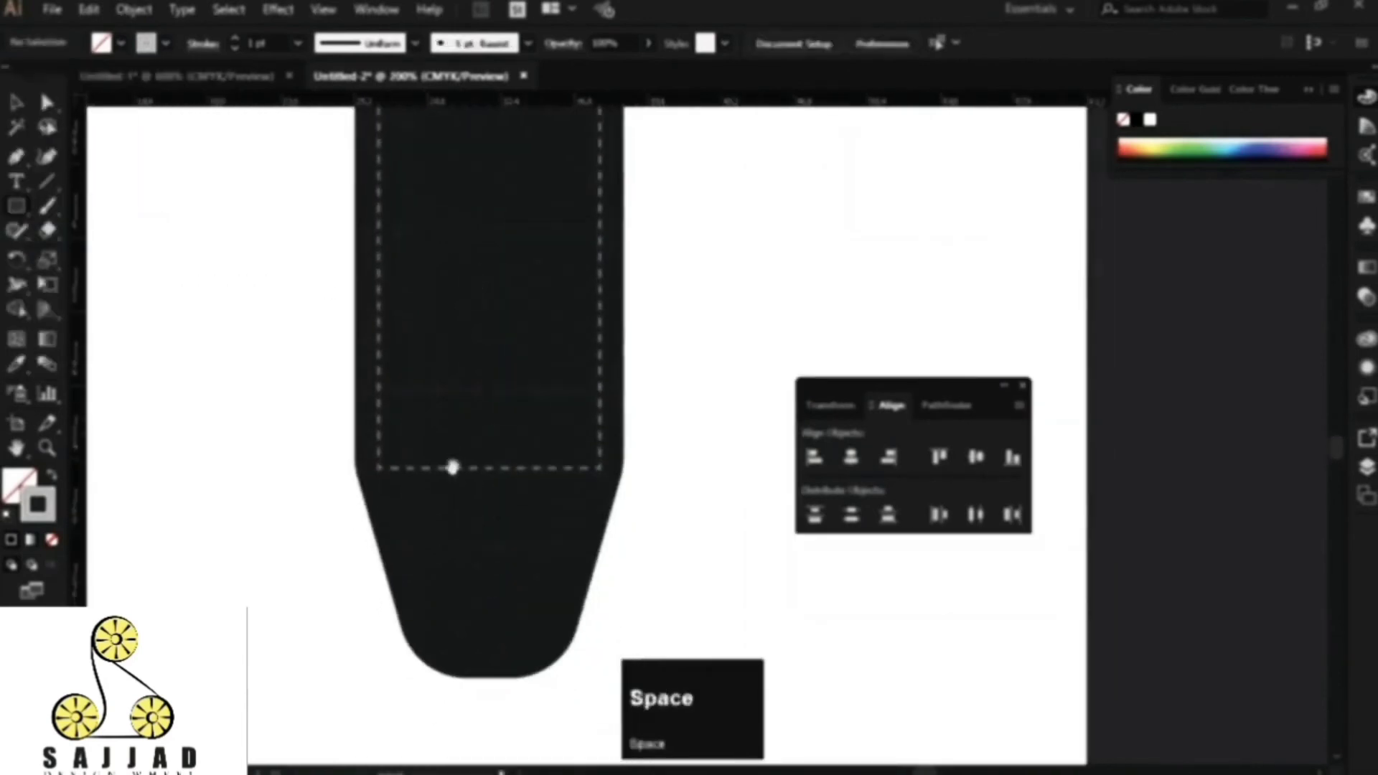
Step: Move the dashed rectangle off the lower strap onto the blank area beside it
left_click(17, 104)
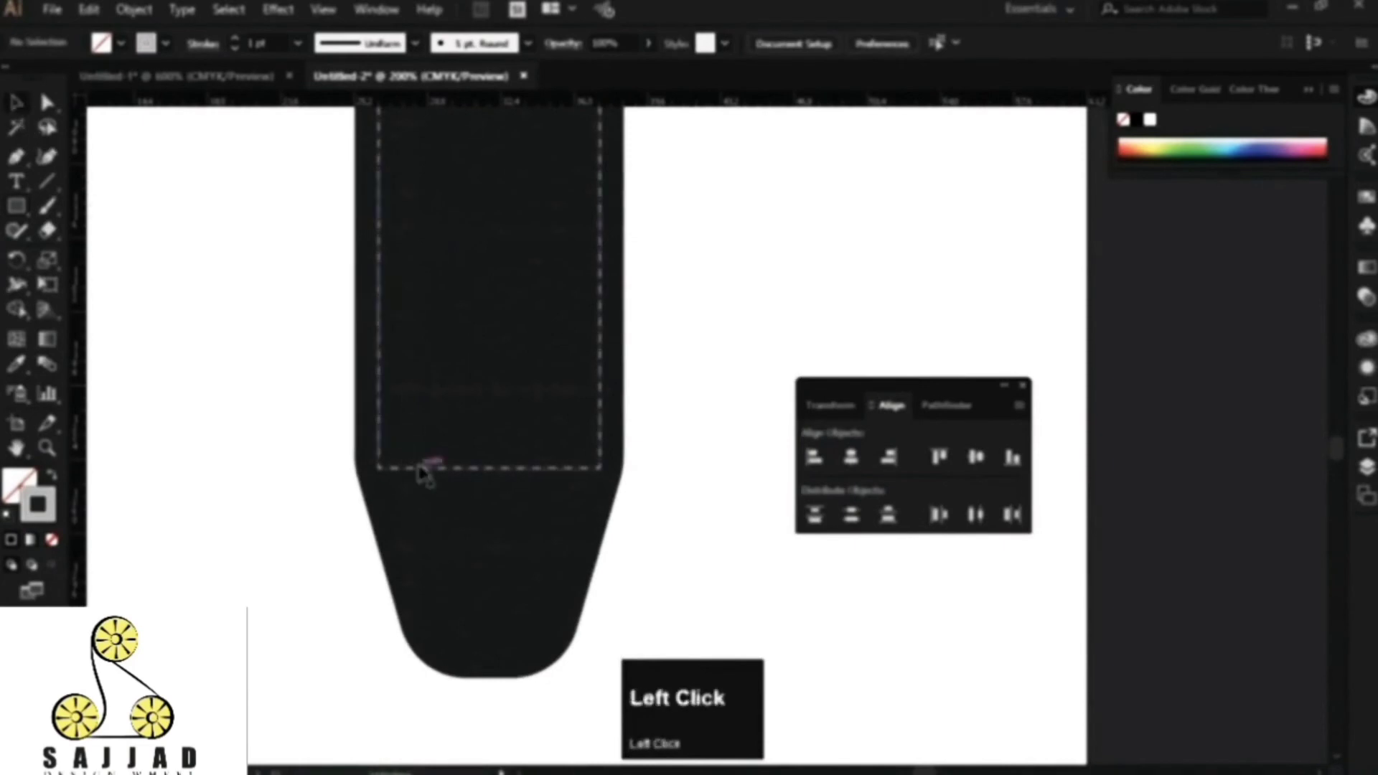
left_click_drag(426, 467, 908, 325)
scroll(561, 382, "down", 4)
key("space")
left_click_drag(531, 374, 599, 372)
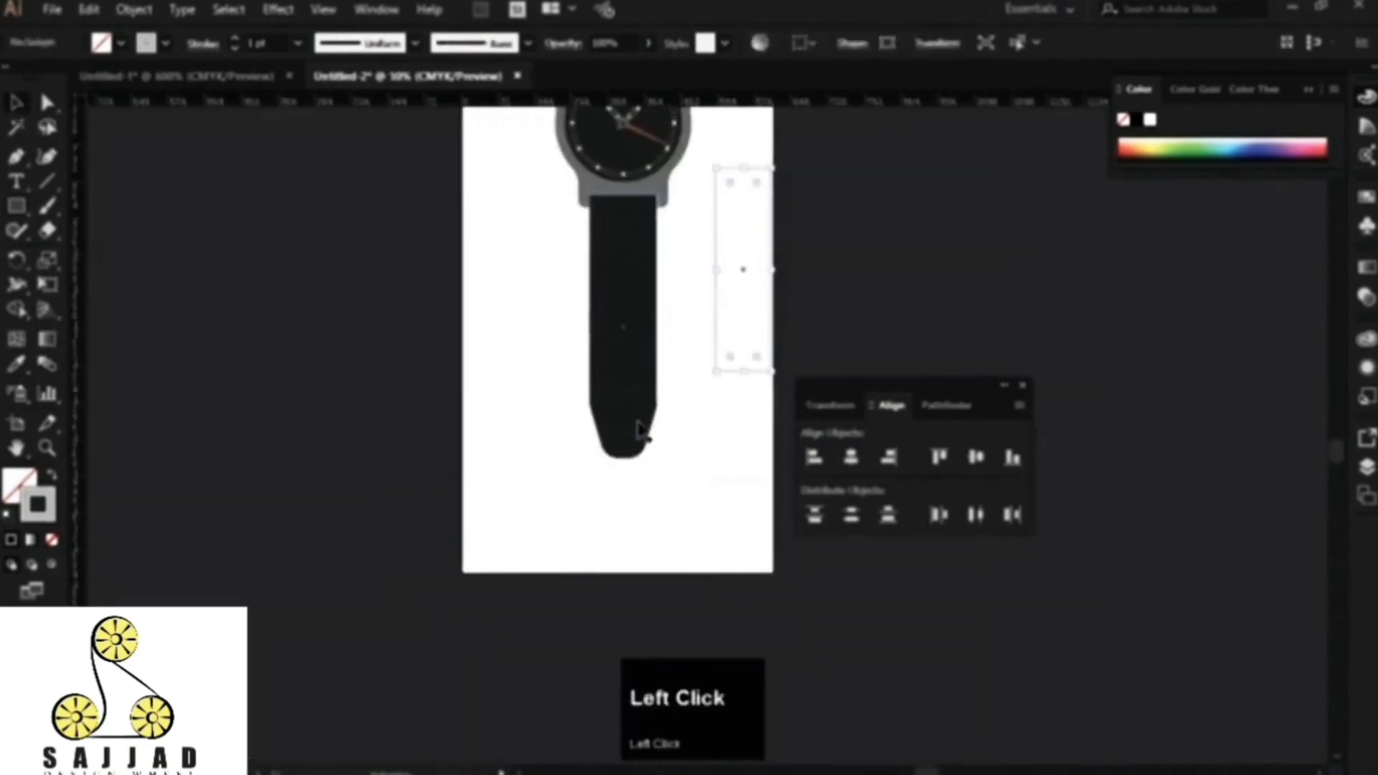
Step: Create an inset outline of the lower strap shape with Offset Path at -10 pt
left_click(628, 305)
key("space")
left_click_drag(683, 282, 615, 283)
left_click(134, 9)
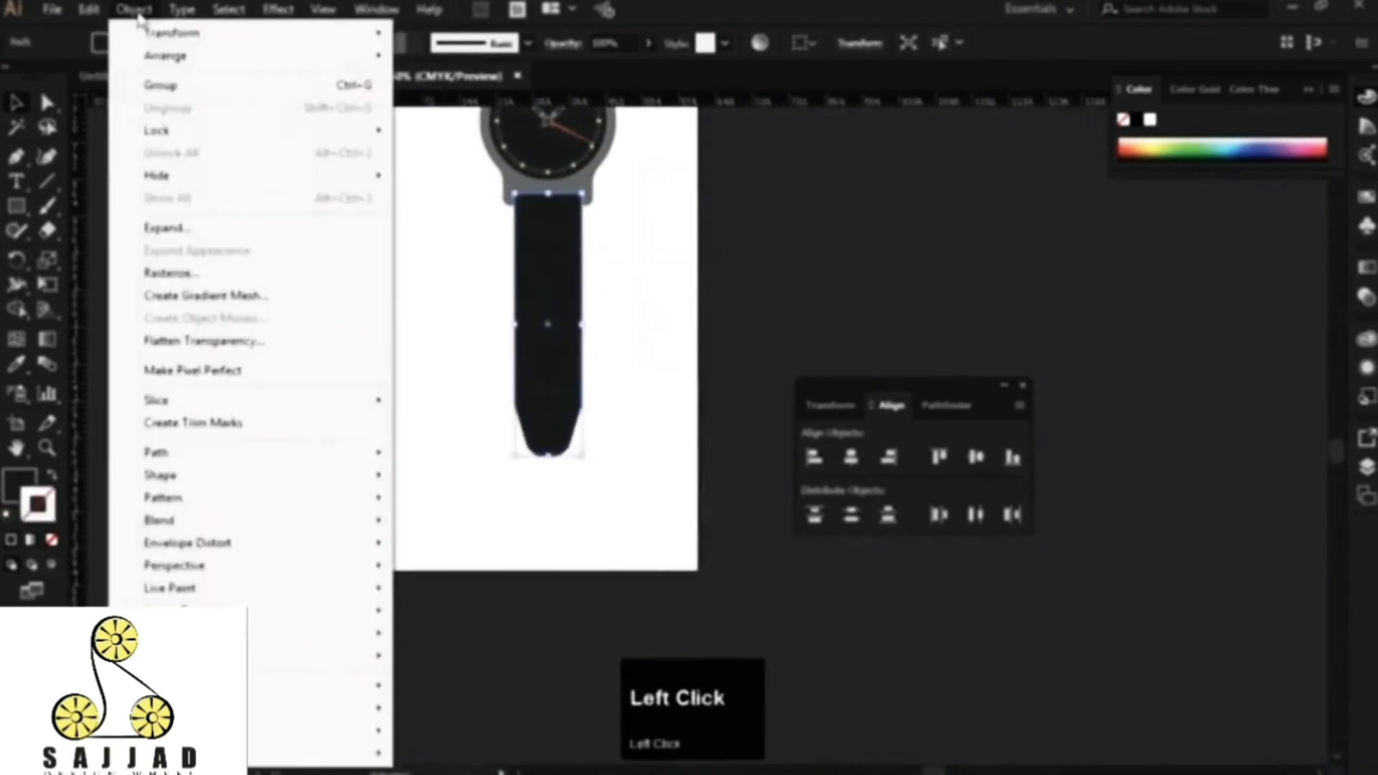
mouse_move(359, 452)
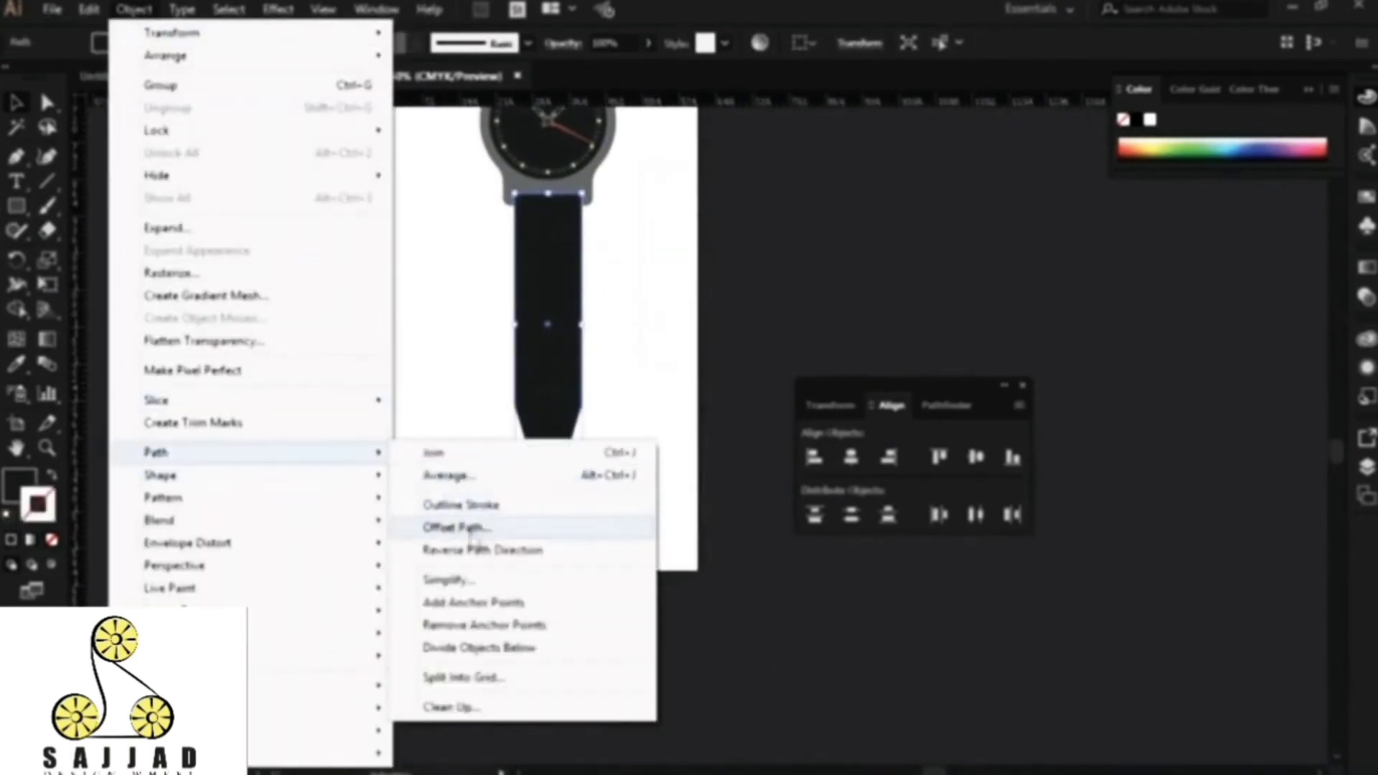
left_click(495, 523)
left_click_drag(1119, 279, 840, 209)
left_click(748, 368)
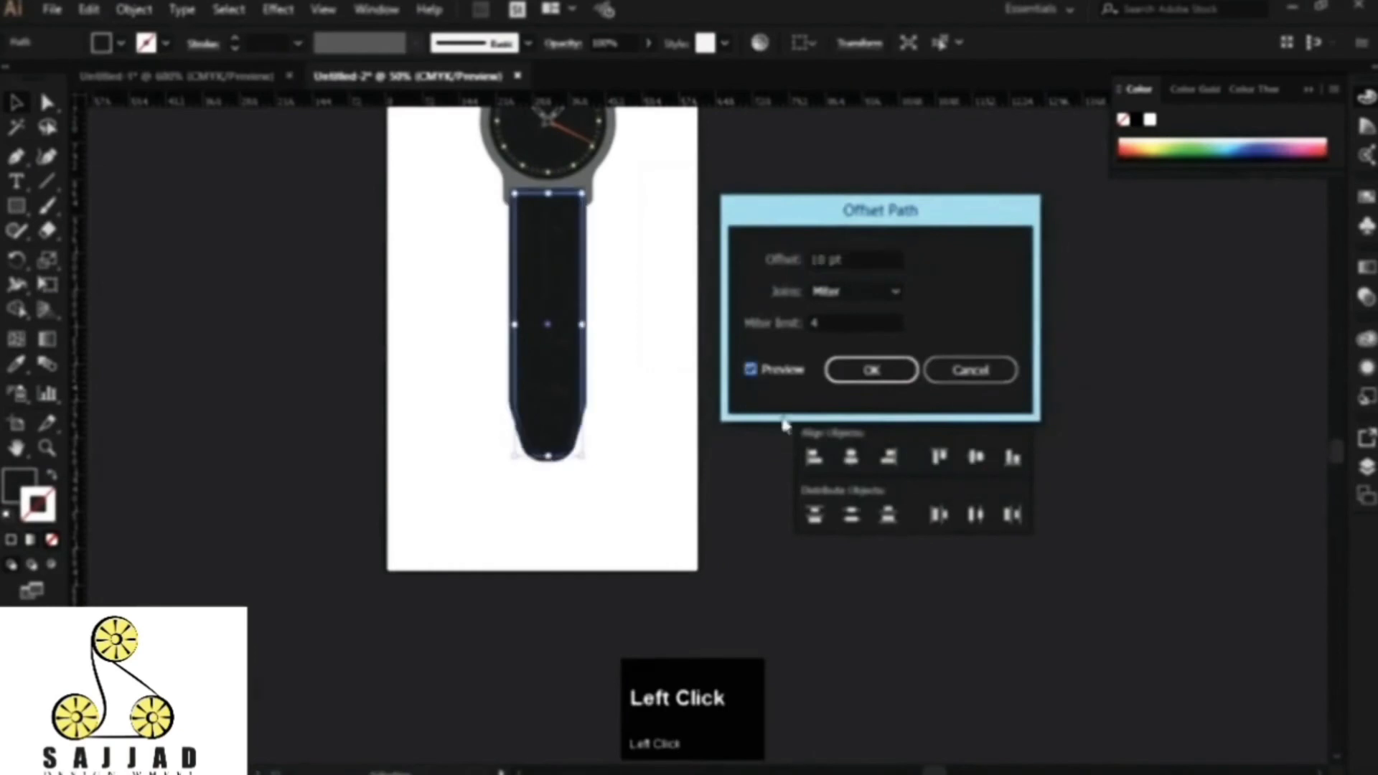
scroll(867, 258, "down", 2)
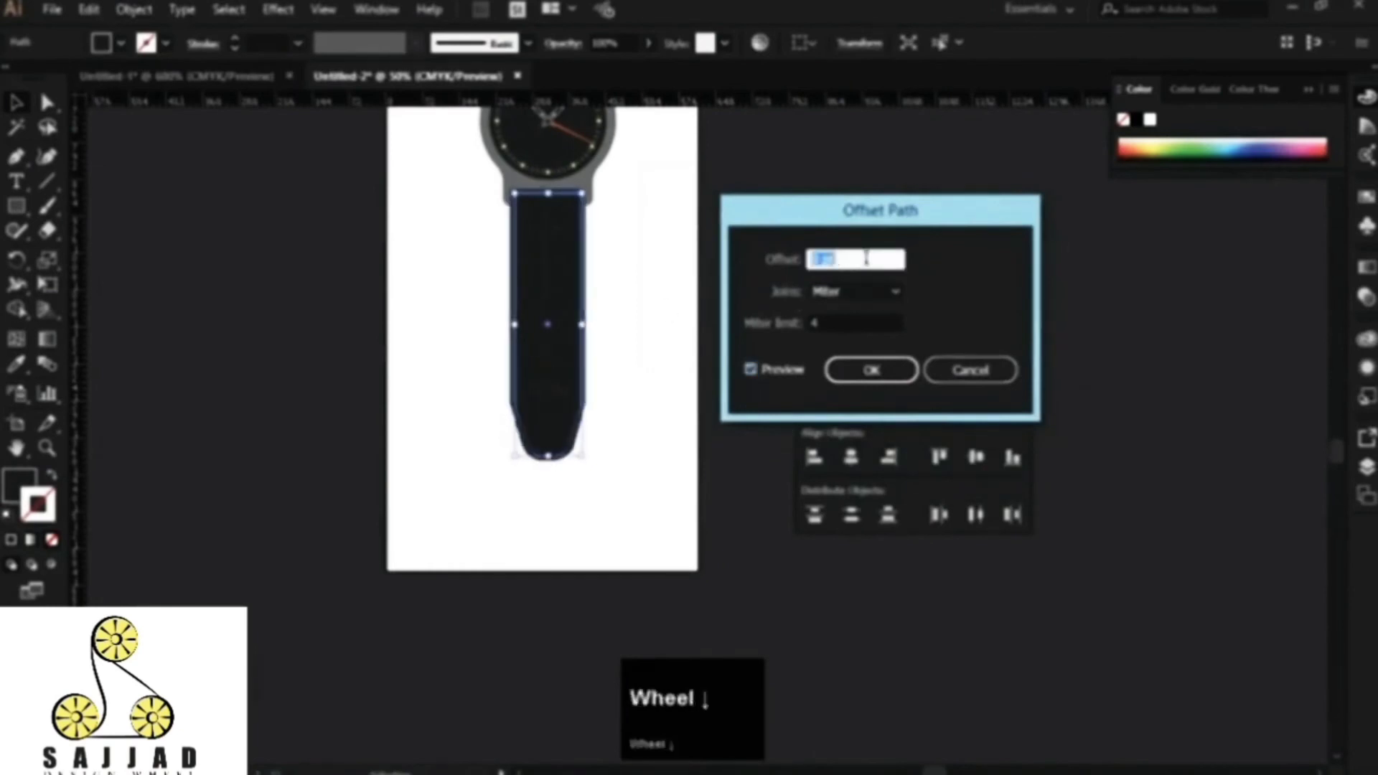
scroll(866, 258, "up", 1)
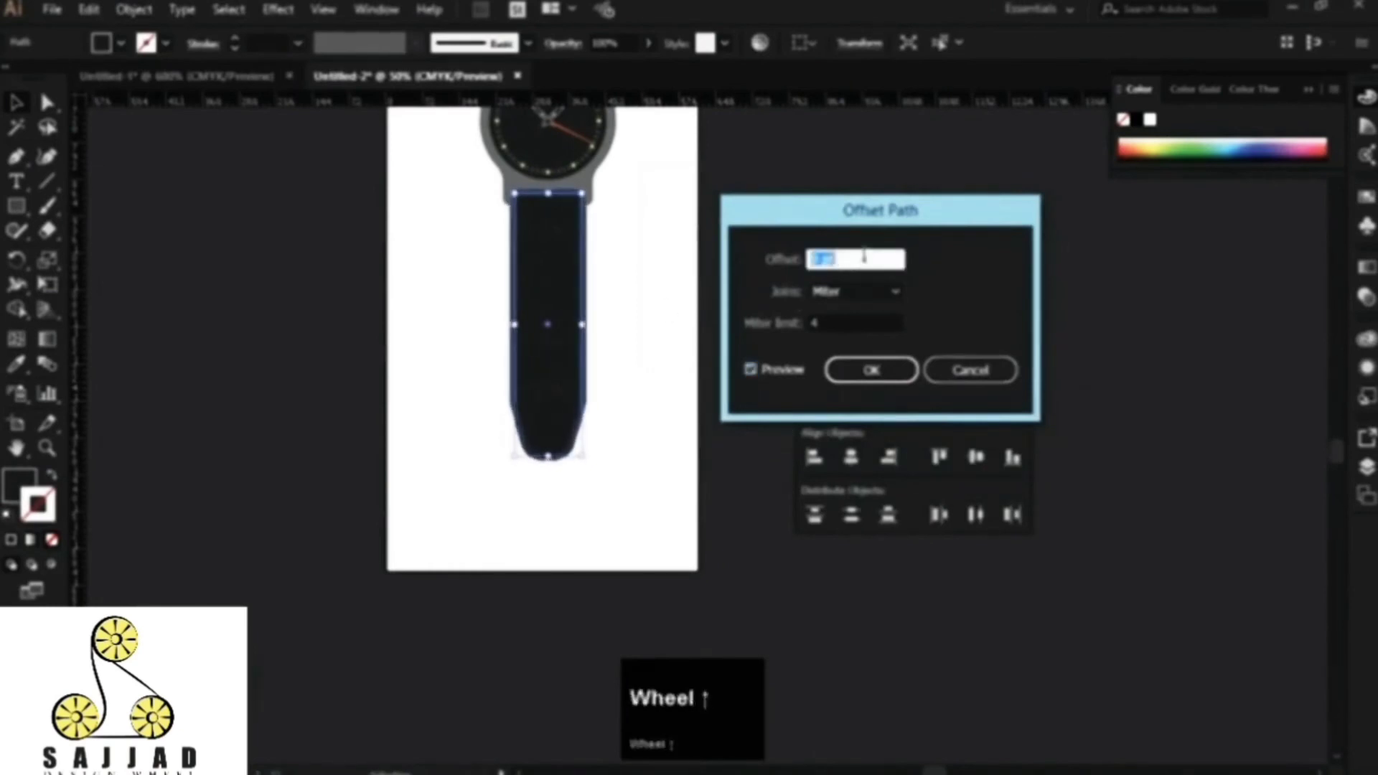
scroll(864, 257, "down", 1)
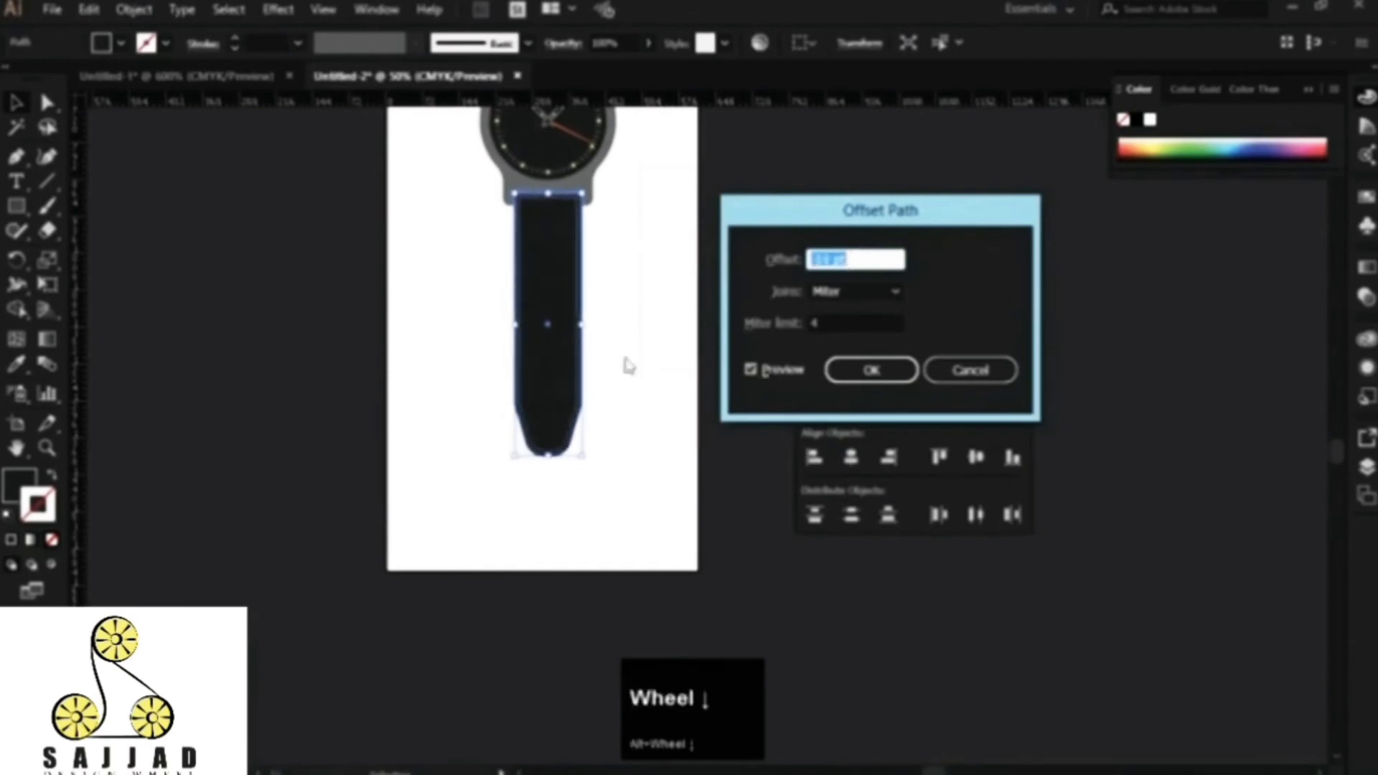
left_click(879, 378)
Step: Give the lower strap's inset outline a light grey dashed stroke to form the stitching
scroll(618, 465, "up", 2)
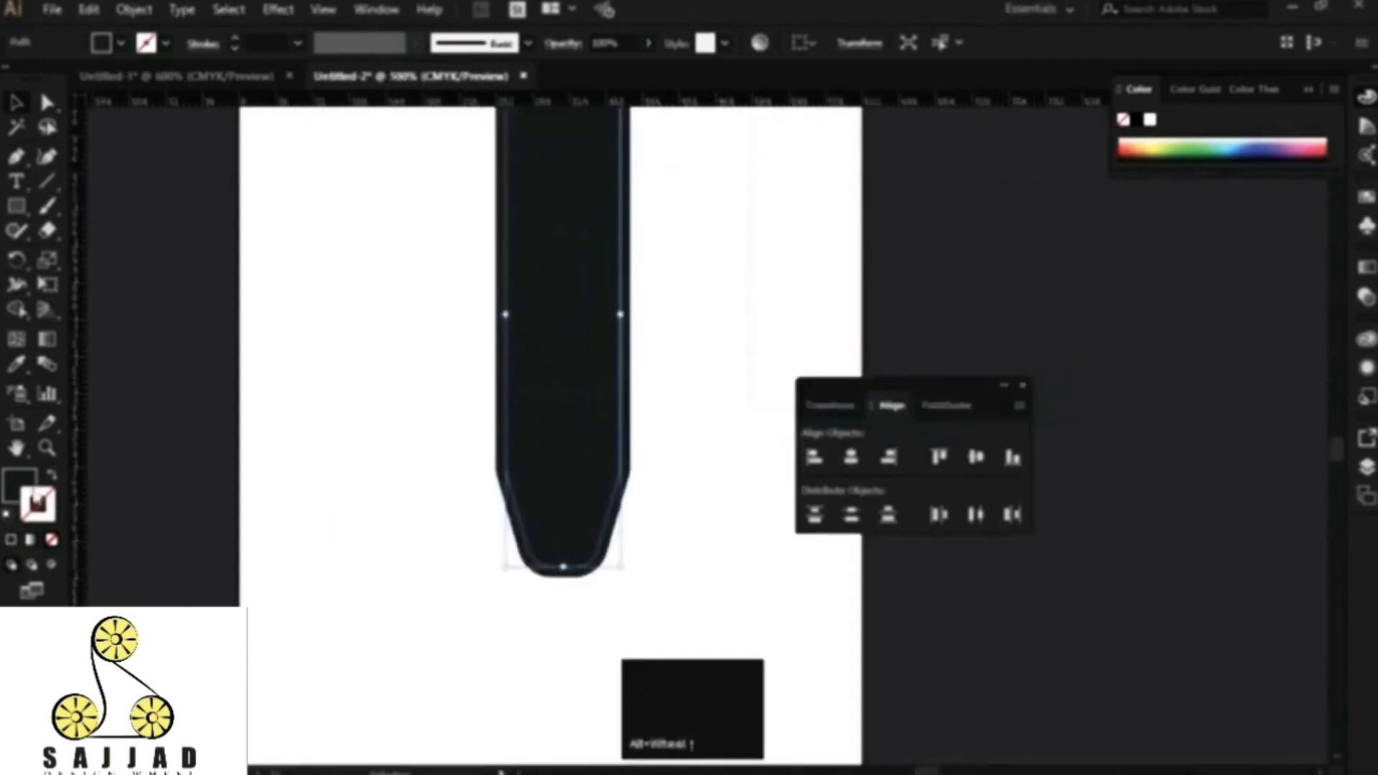
double_click(36, 498)
left_click_drag(565, 323, 529, 336)
left_click(1040, 234)
left_click(205, 44)
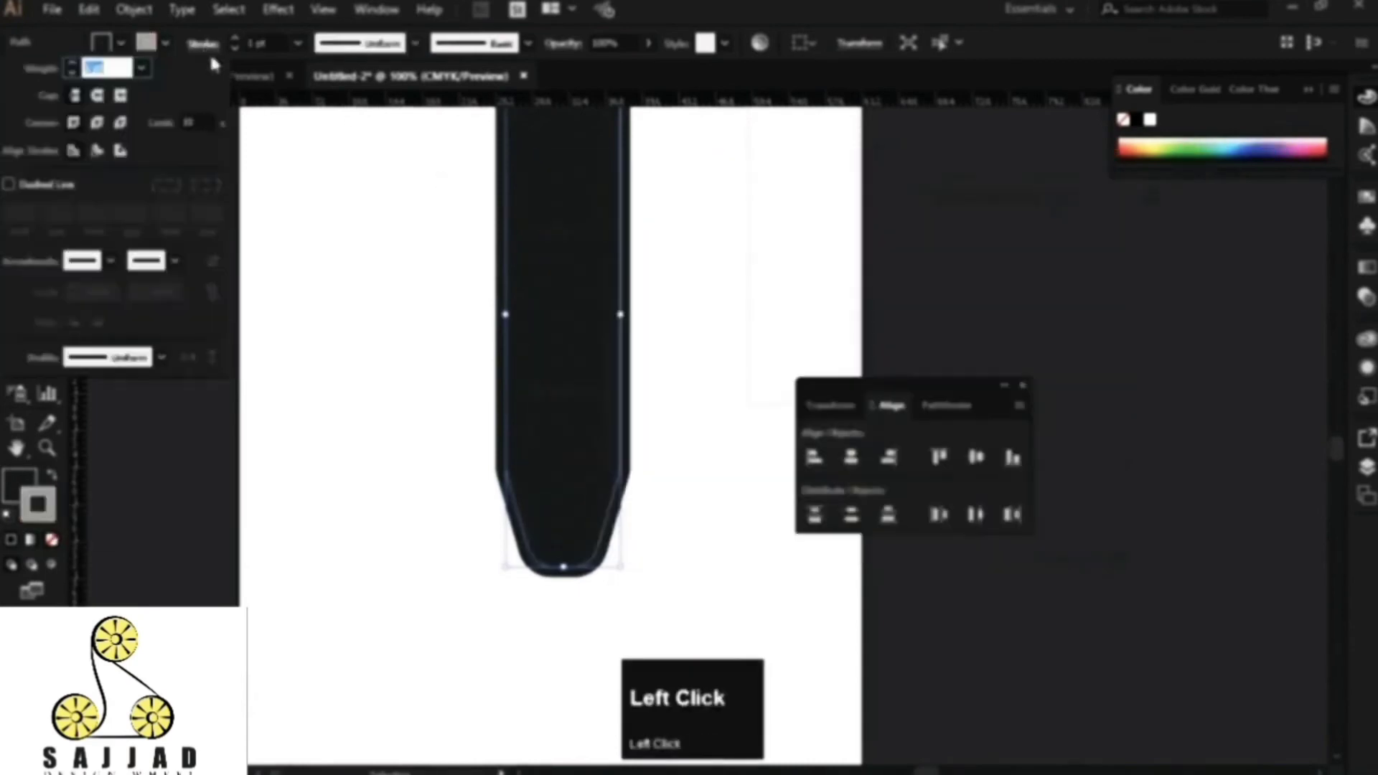
left_click(9, 184)
left_click(373, 327)
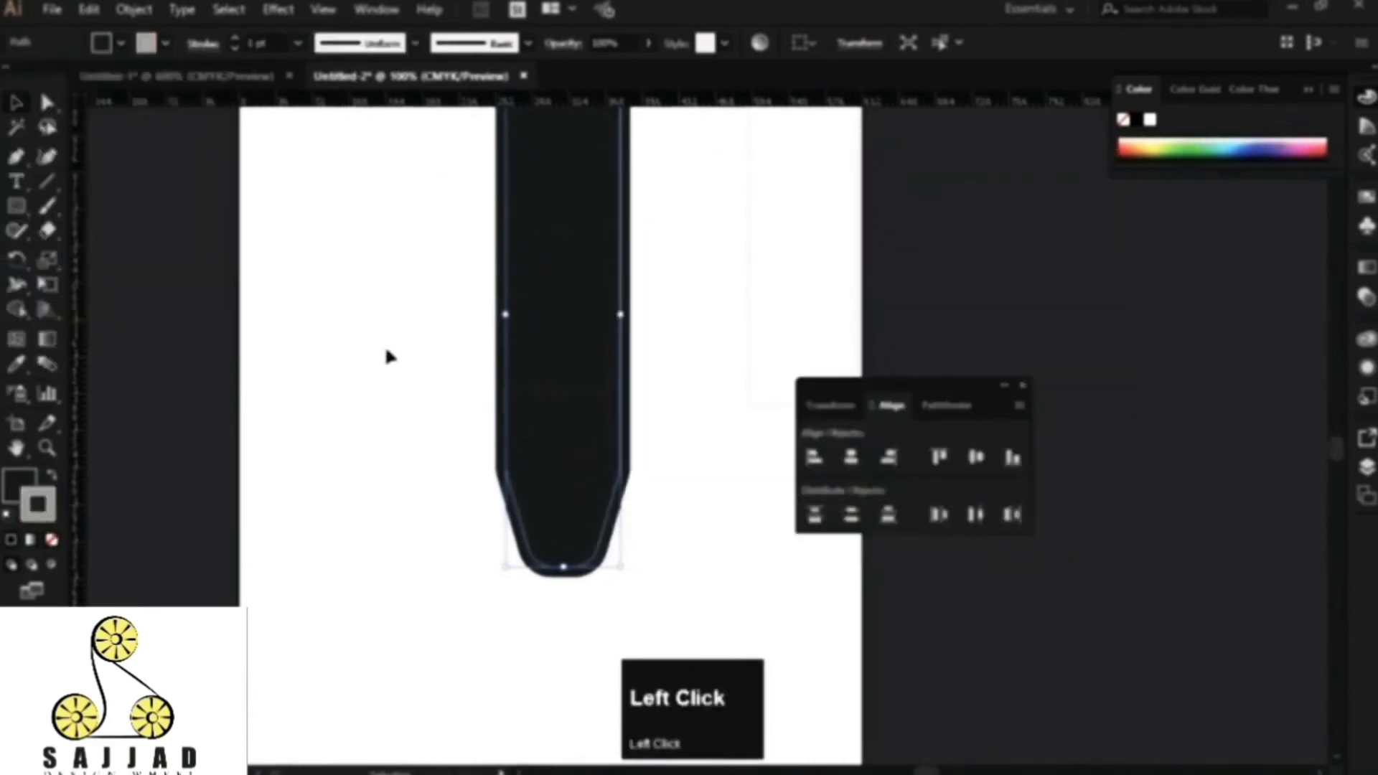
left_click(387, 350)
Step: Delete the spare dashed rectangle beside the lower strap
left_click_drag(729, 249, 1008, 318)
key("Delete")
scroll(610, 535, "up", 1)
scroll(662, 499, "up", 1)
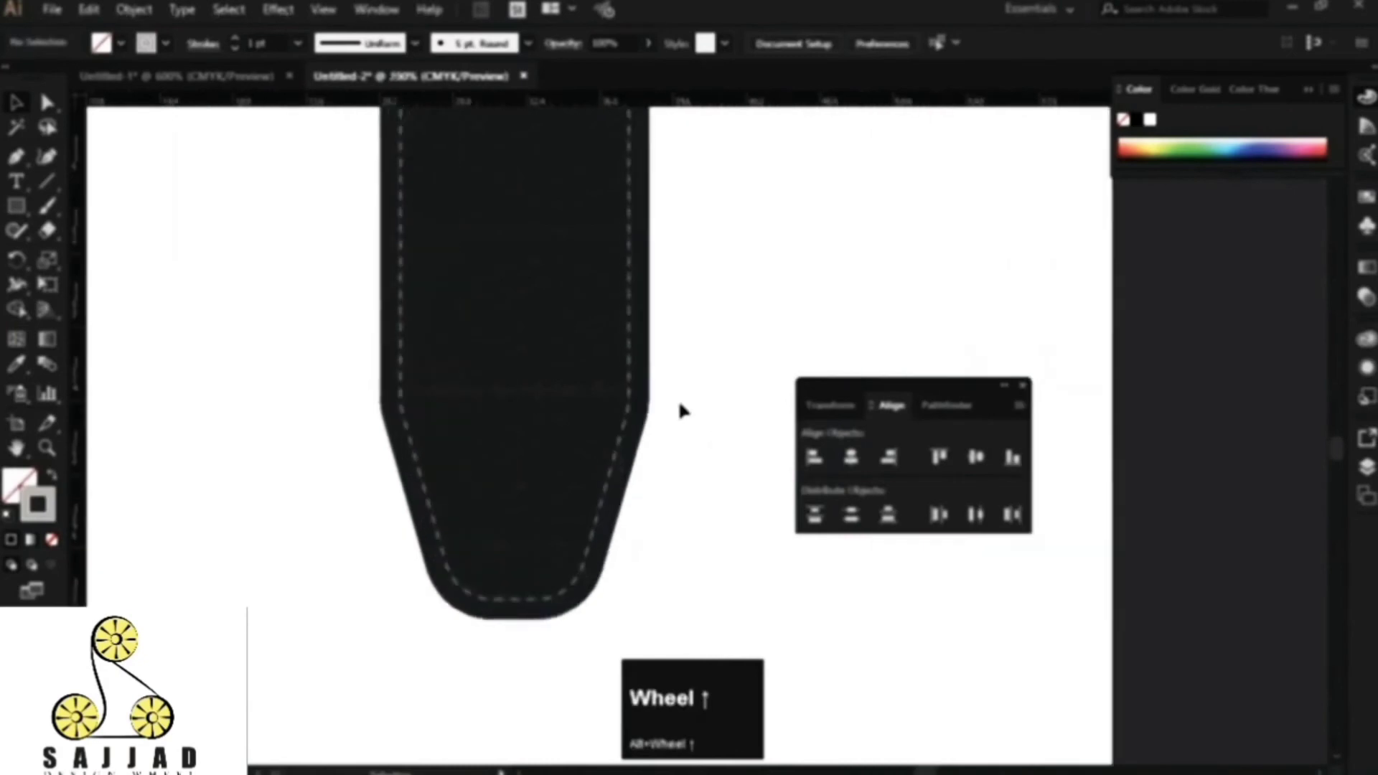
Step: Create an inset outline of the notched upper strap with Offset Path at -10 pt
scroll(694, 339, "down", 2)
key("space")
left_click_drag(701, 142, 604, 604)
left_click(496, 267)
scroll(525, 170, "up", 2)
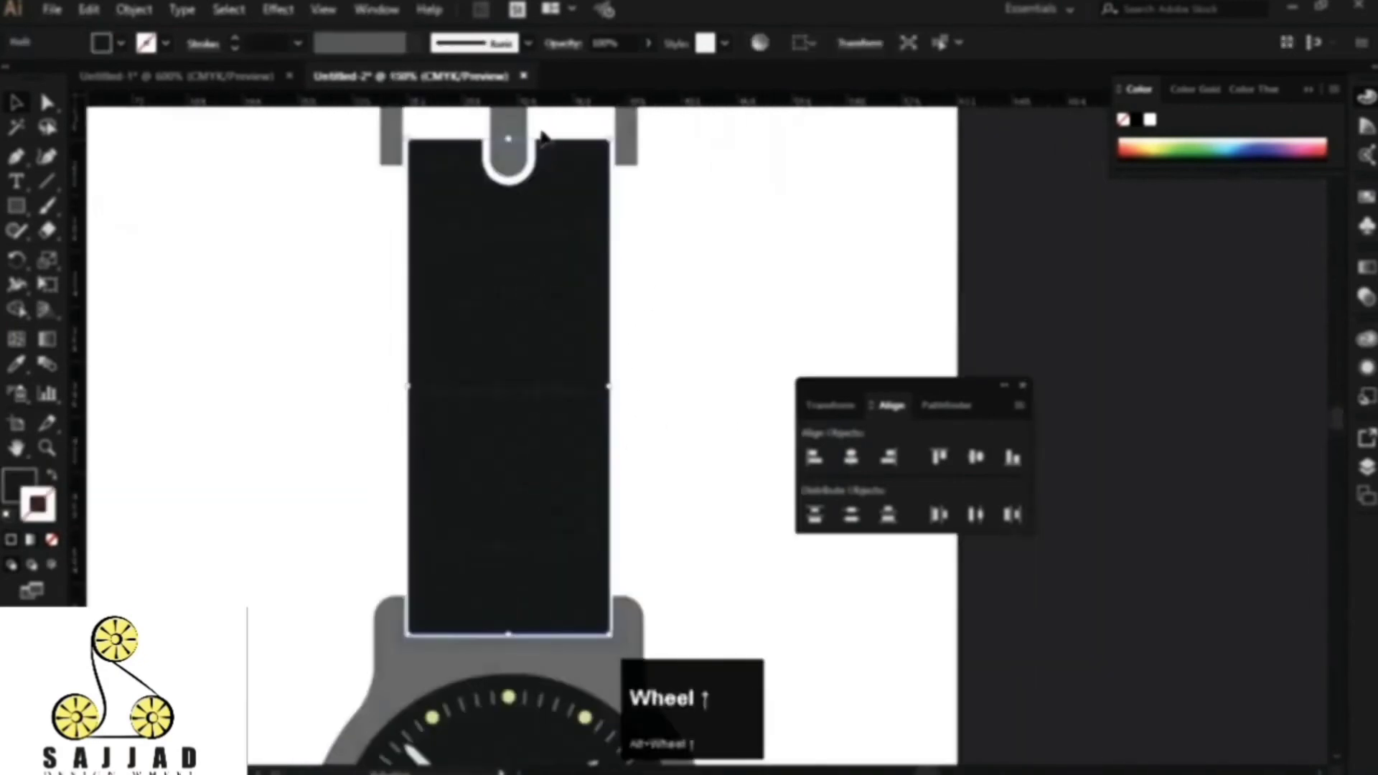
left_click(135, 10)
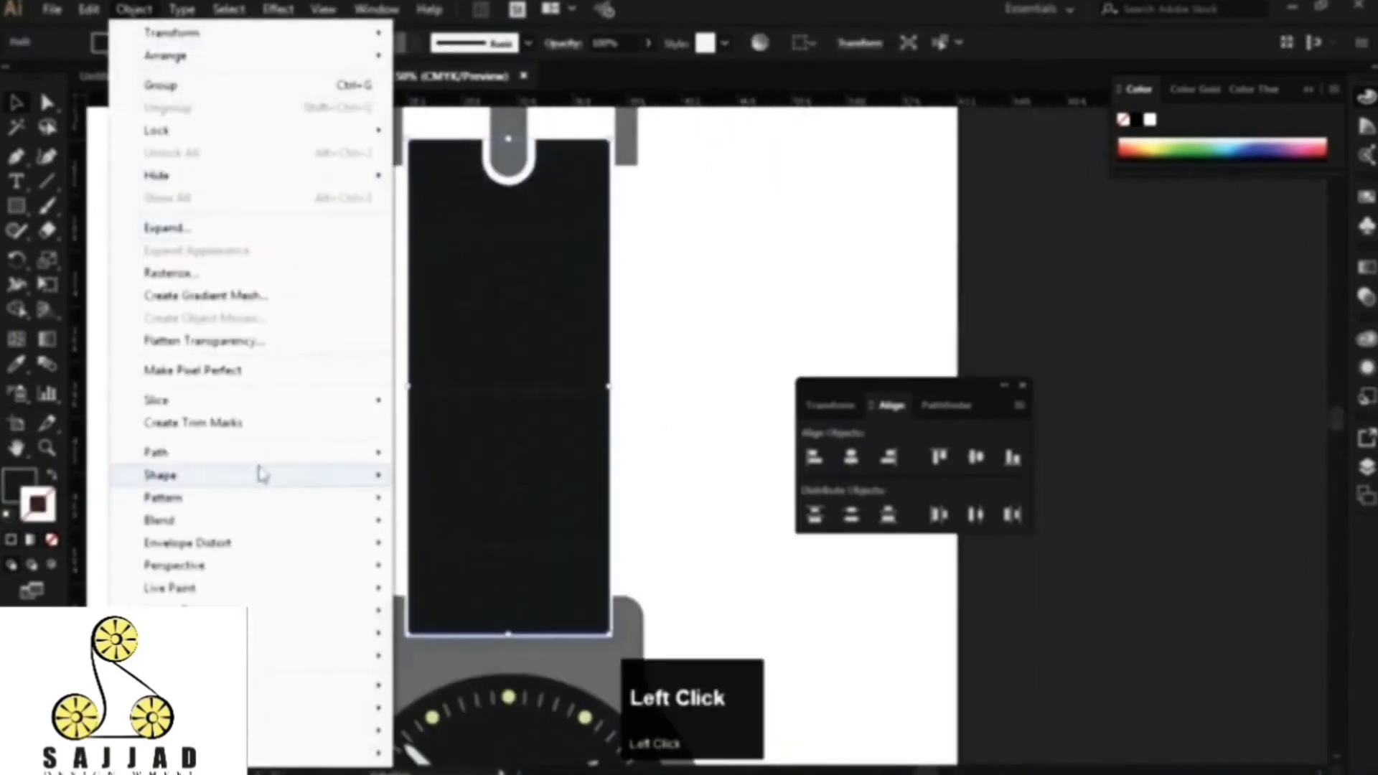
mouse_move(265, 452)
left_click(457, 528)
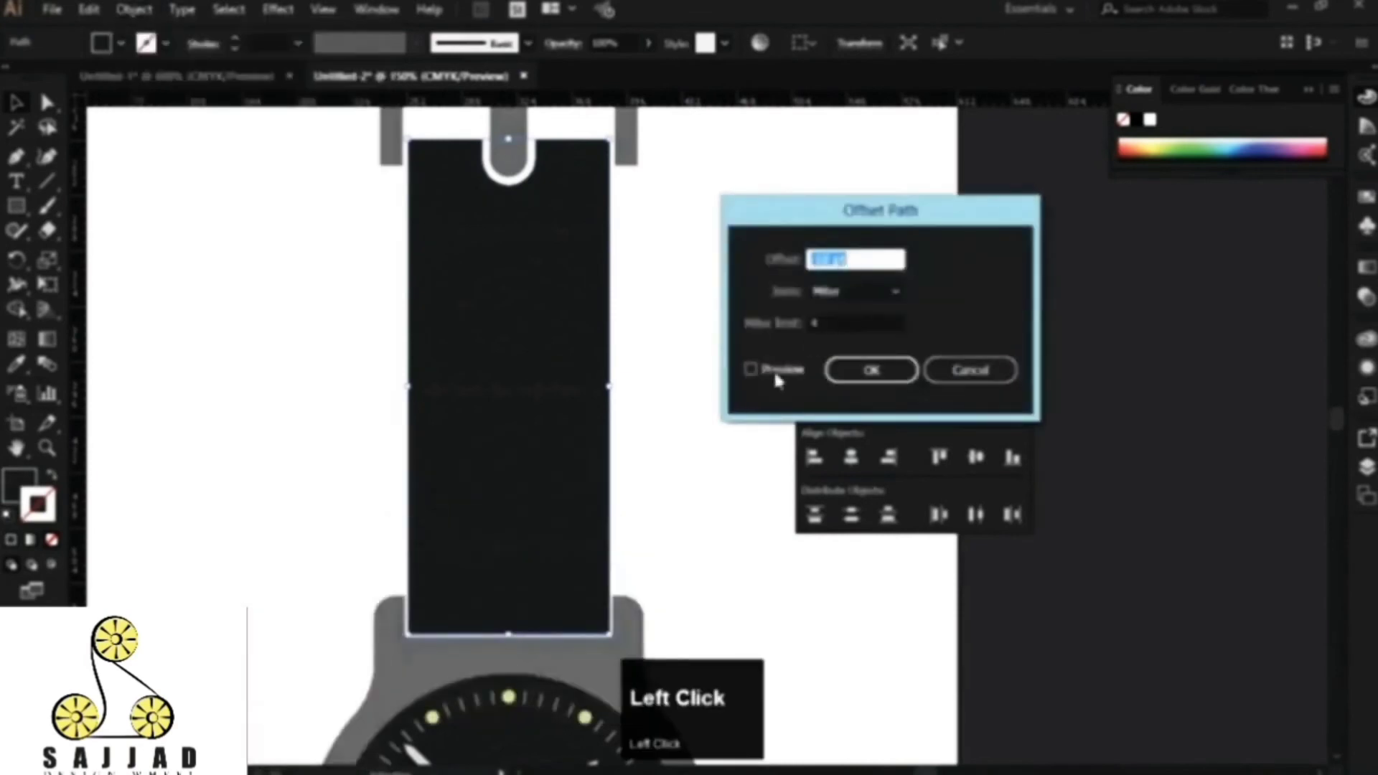
left_click(777, 376)
left_click(870, 371)
Step: Set a light grey stroke colour for the upper strap's inset outline
double_click(40, 516)
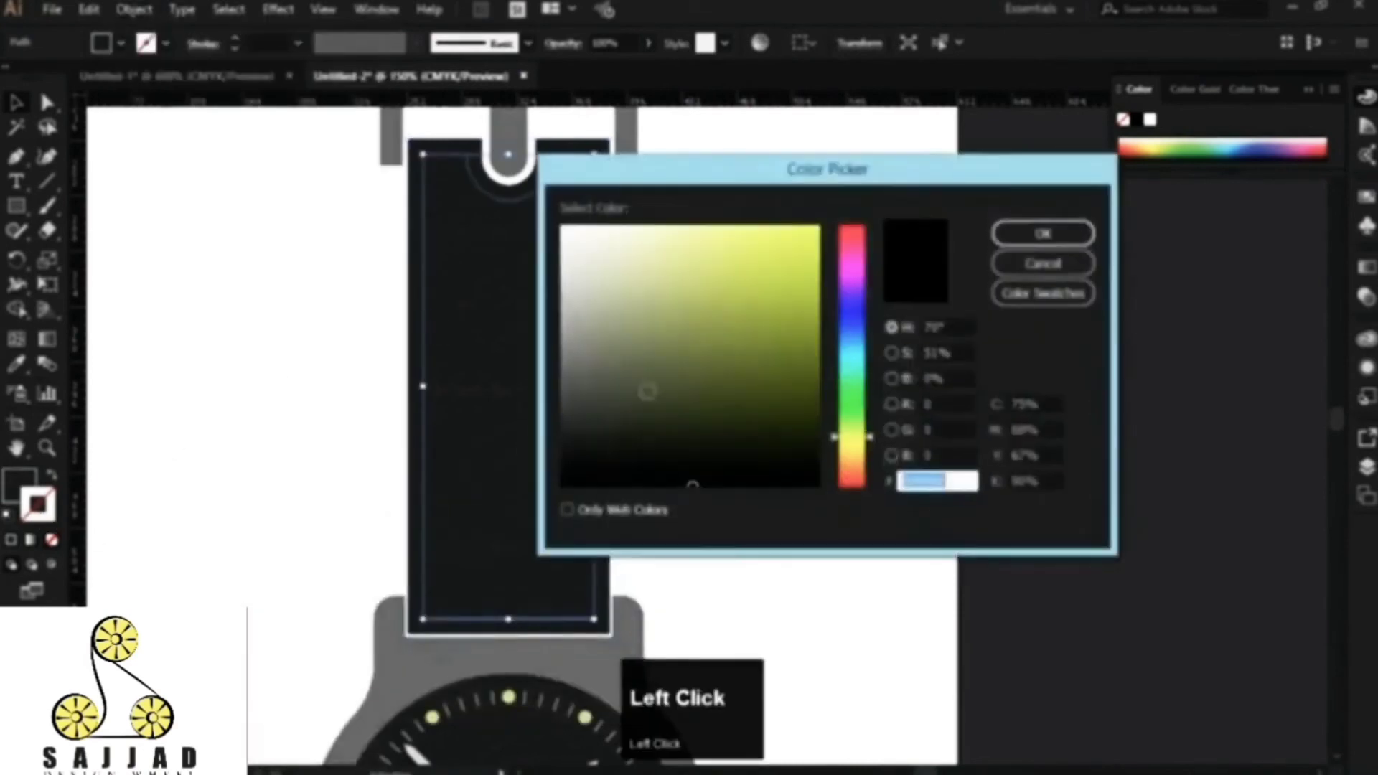
left_click_drag(647, 391, 529, 323)
left_click(1043, 233)
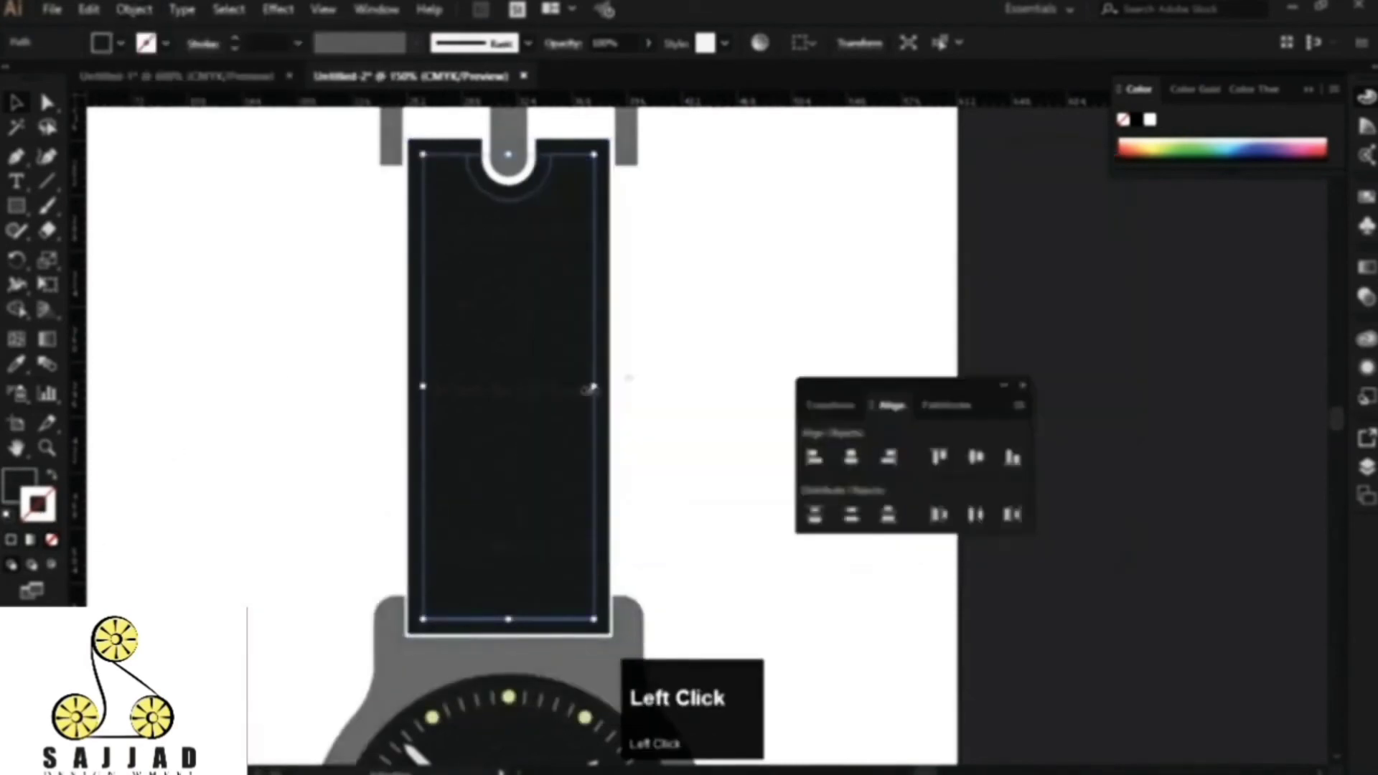
Step: Sample the lower strap's stitching with the Eyedropper to give the upper strap's inset outline the same dashed grey stroke
left_click(16, 371)
key("space")
left_click_drag(429, 530, 345, 169)
left_click_drag(441, 692, 435, 391)
left_click(506, 430)
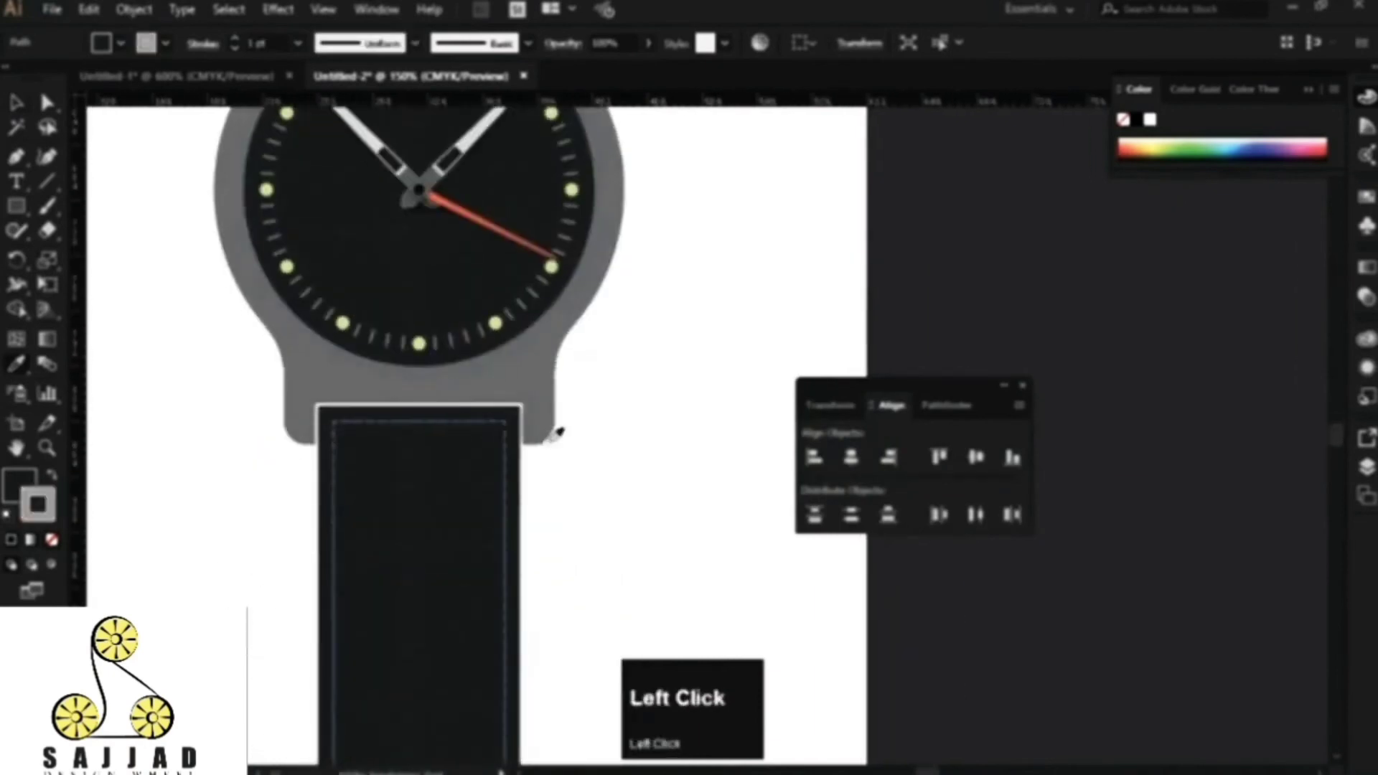
key("space")
left_click_drag(610, 197, 584, 524)
mouse_move(570, 129)
left_mouse_down()
mouse_move(646, 440)
mouse_move(648, 607)
left_mouse_up()
left_click(16, 104)
left_click(659, 426)
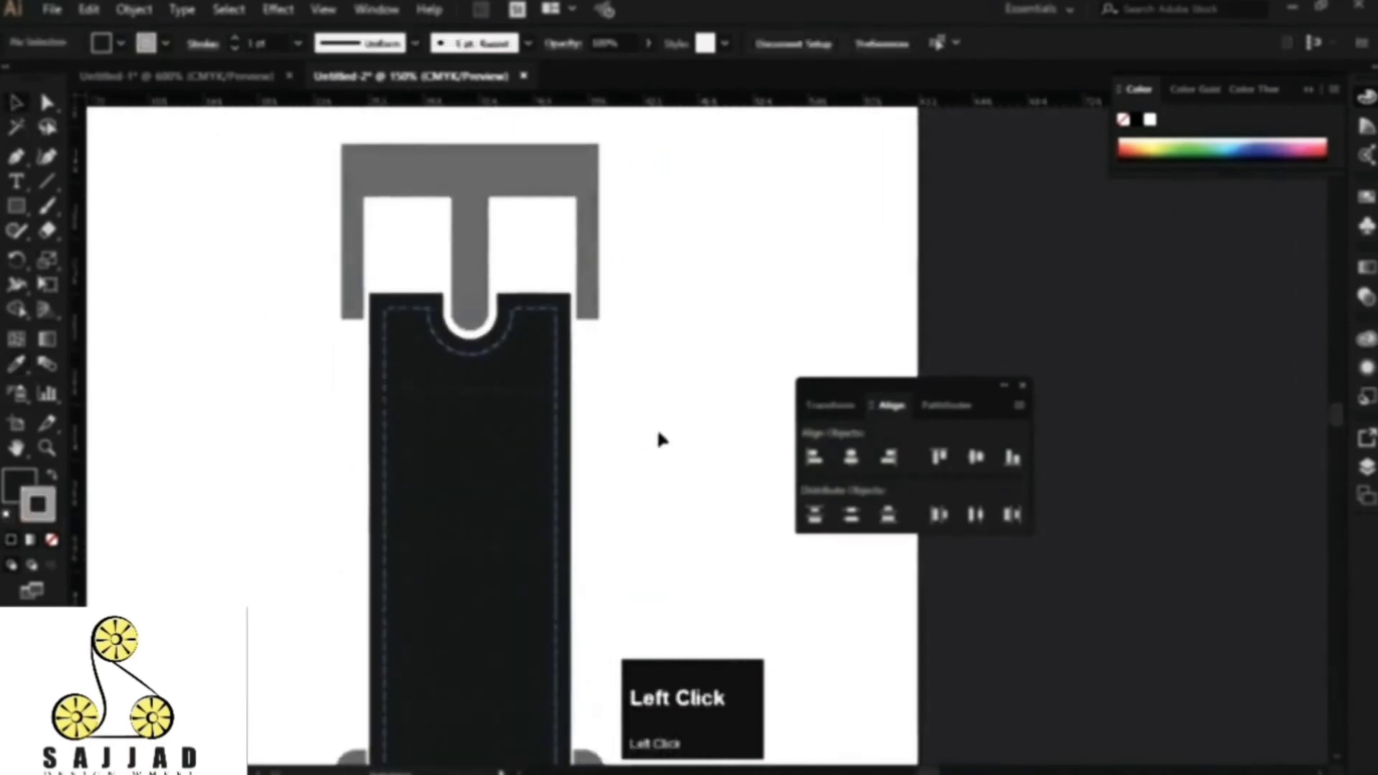
Step: Draw an upright ellipse about 21.5 by 34.5 pt in the middle of the lower strap's width, without a stroke
scroll(660, 425, "down", 2)
key("space")
left_click_drag(709, 506, 637, 112)
scroll(501, 461, "up", 3)
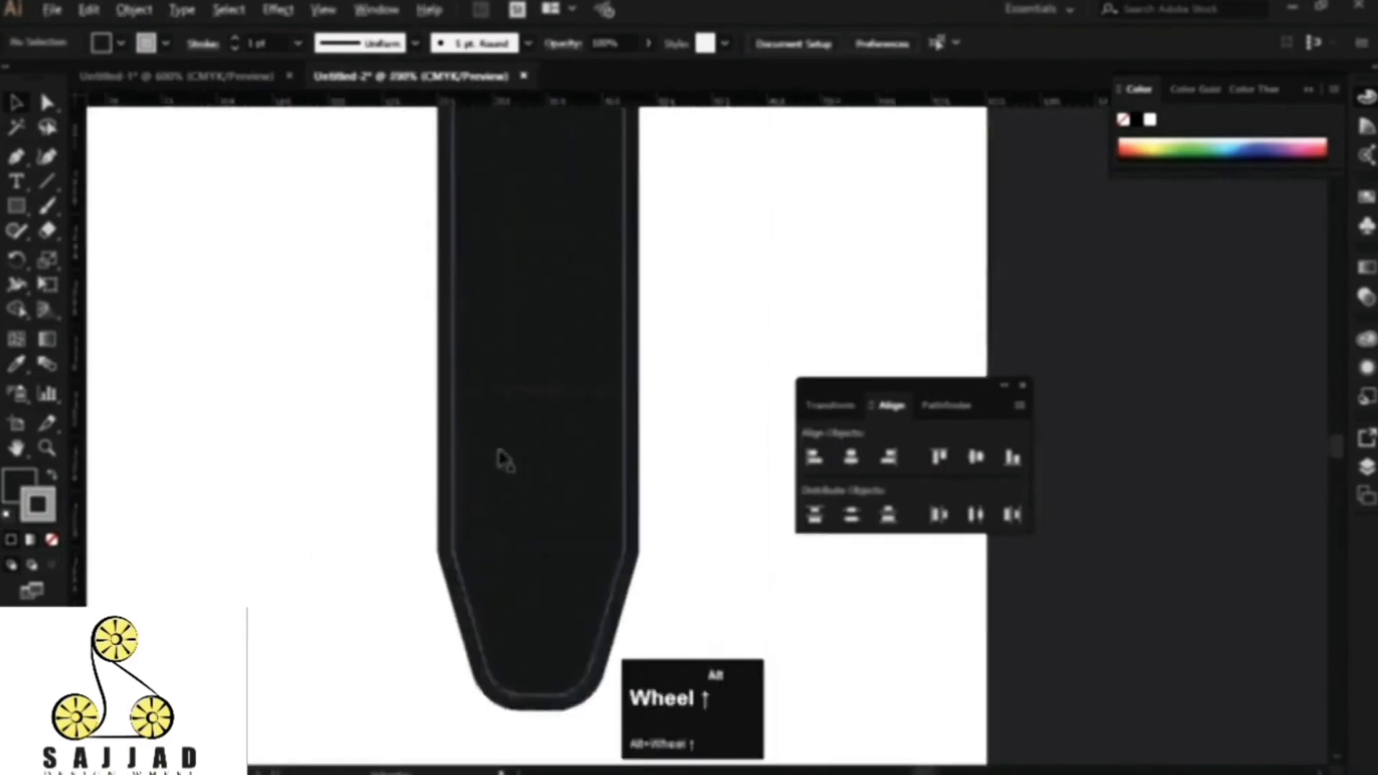
key("space")
left_click_drag(551, 329, 454, 329)
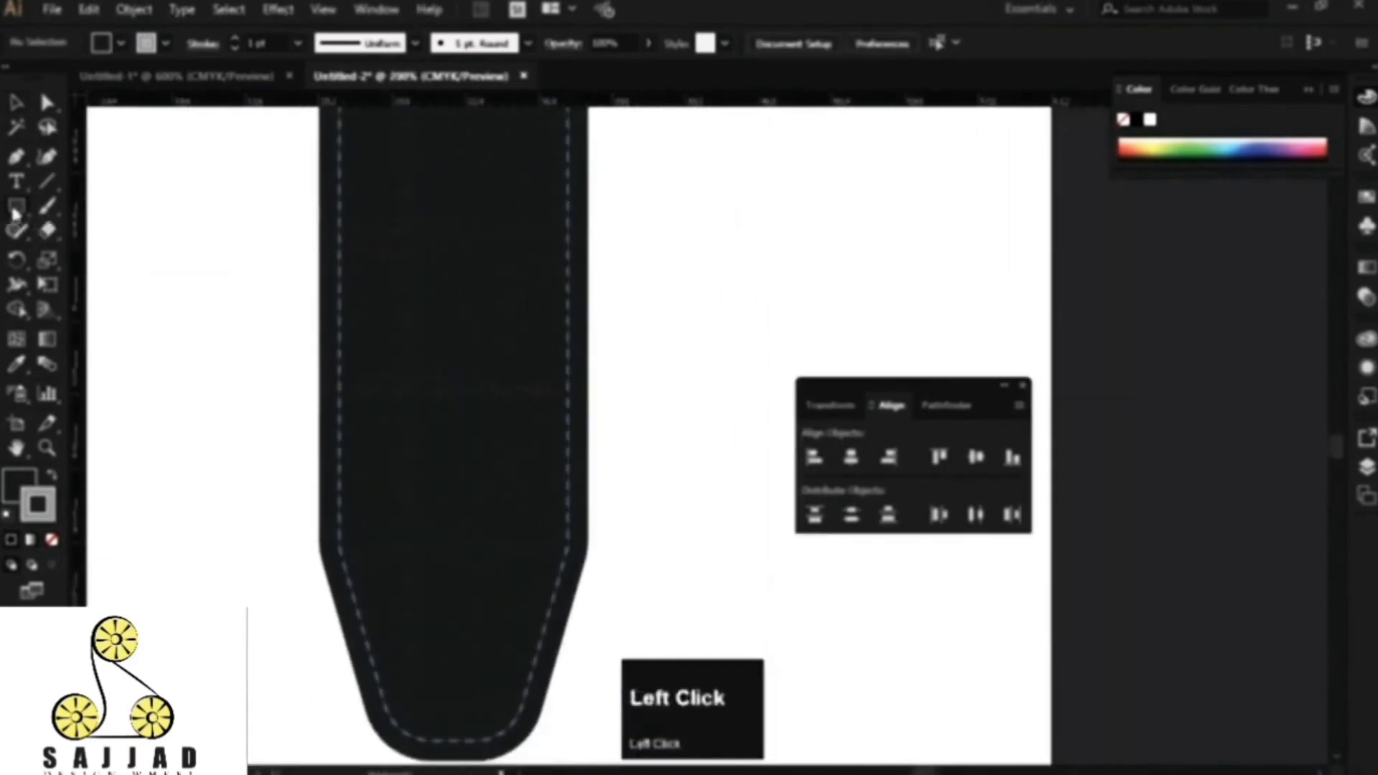
left_click_drag(16, 211, 129, 255)
key("space")
left_click_drag(457, 229, 455, 414)
left_click_drag(426, 279, 472, 351)
left_click(51, 542)
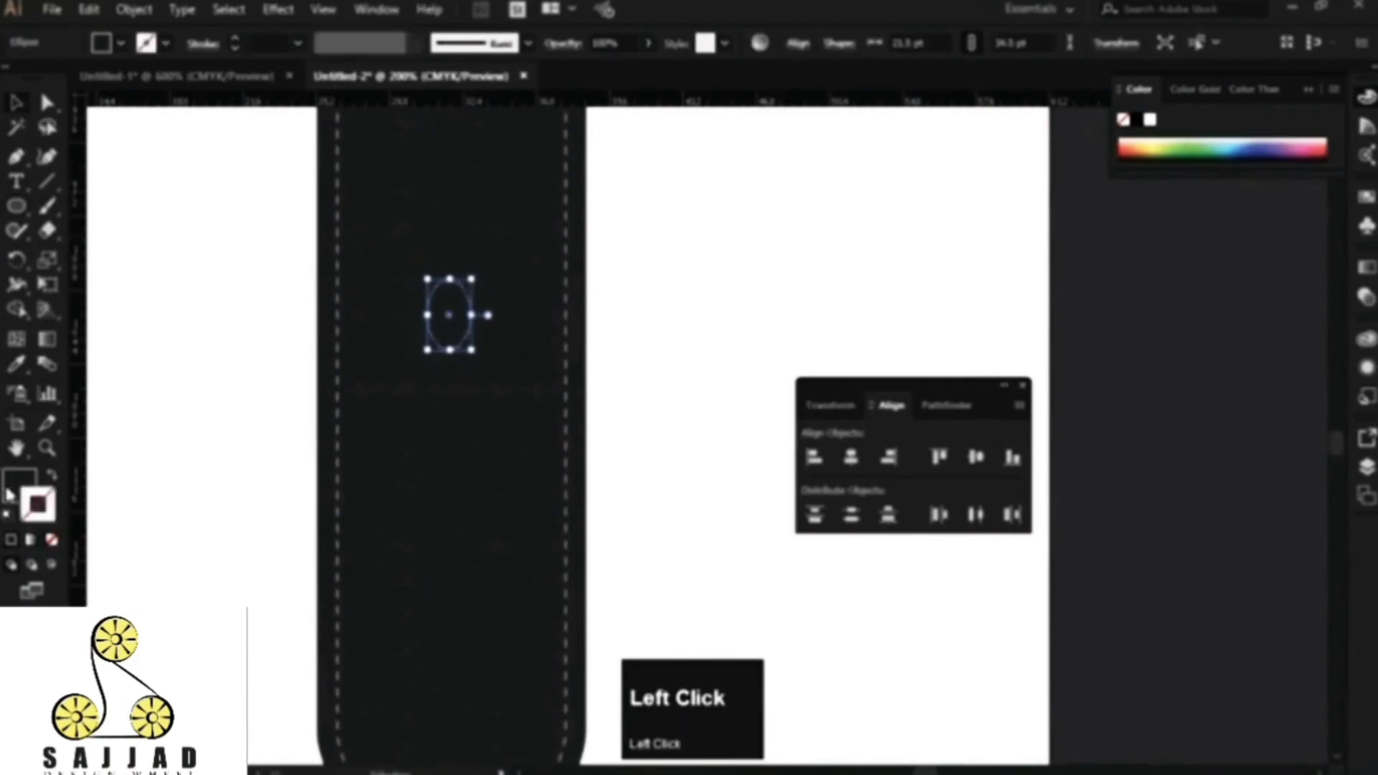
Step: Fill the ellipse with black and place a copy slightly lower behind it
double_click(24, 495)
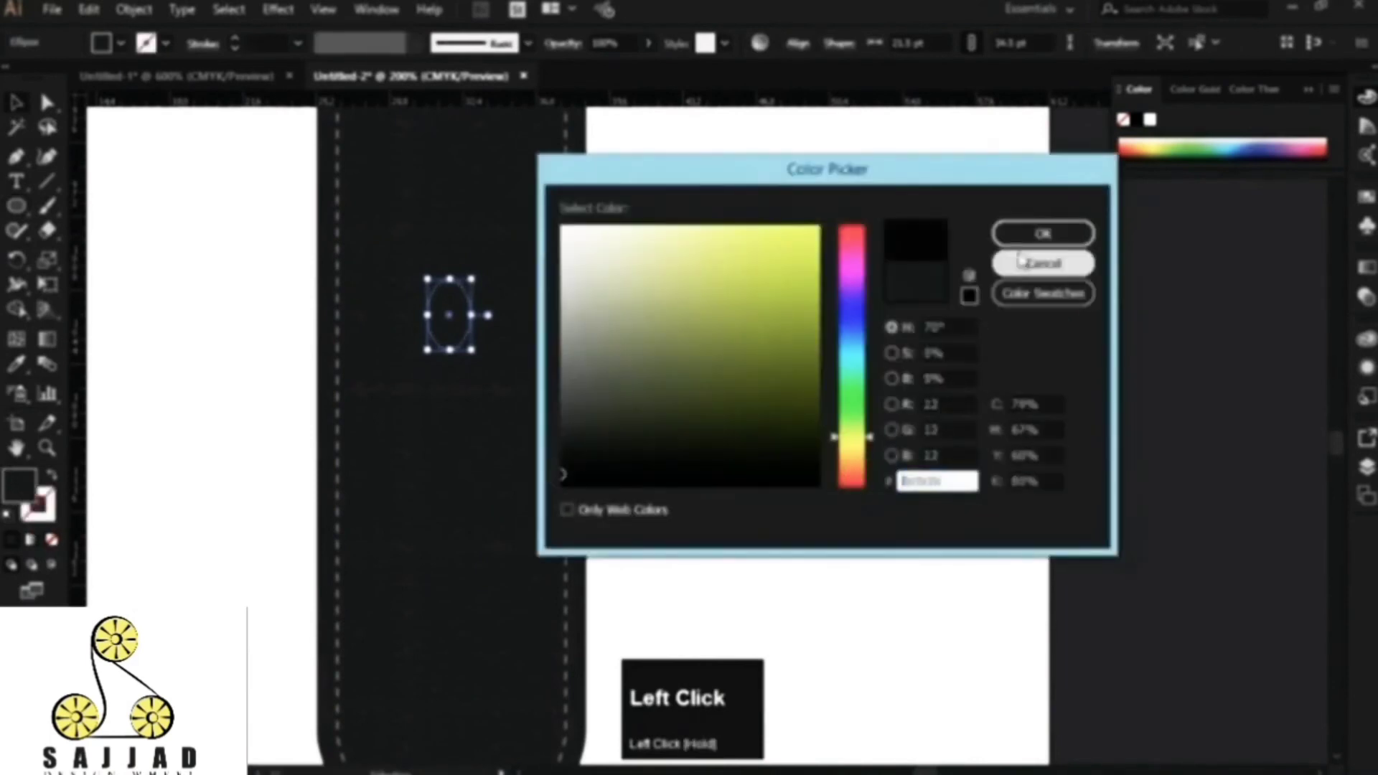
left_click(1020, 260)
scroll(507, 394, "up", 3)
mouse_move(508, 394)
left_mouse_down()
mouse_move(486, 371)
mouse_move(483, 389)
left_mouse_up()
left_click(476, 418)
Step: Fill the rear ellipse with the grey 6d6d6d as a rim along the strap hole's lower edge
double_click(23, 492)
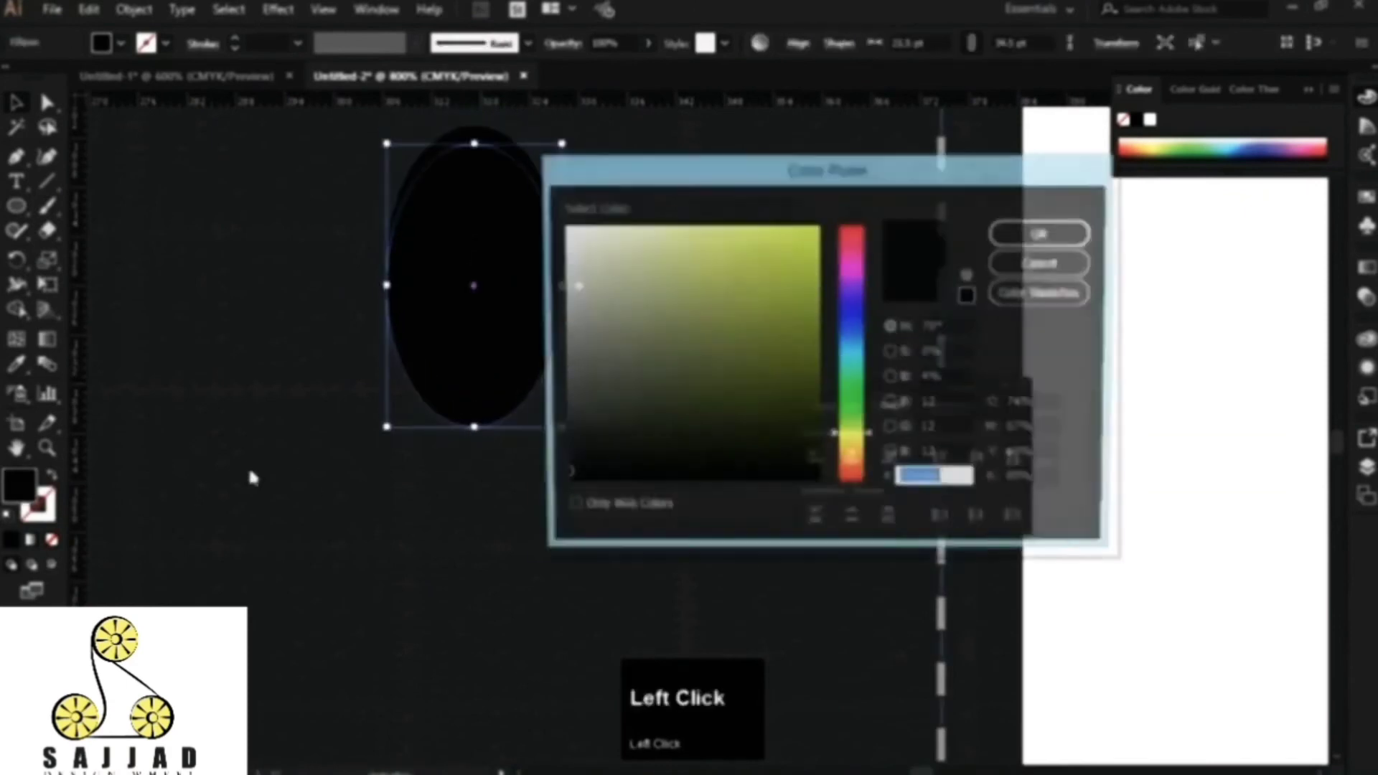
left_click(558, 346)
left_click(1004, 237)
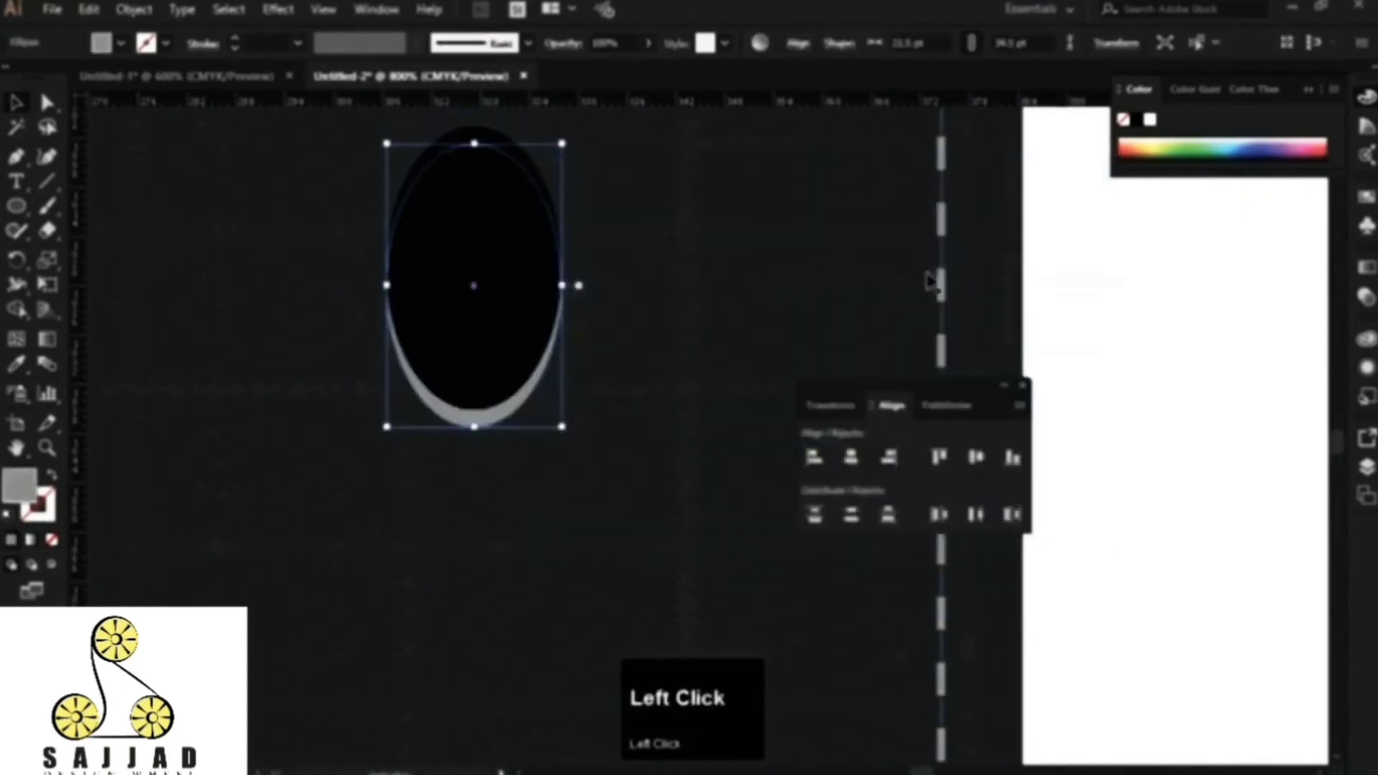
double_click(15, 494)
left_click(562, 375)
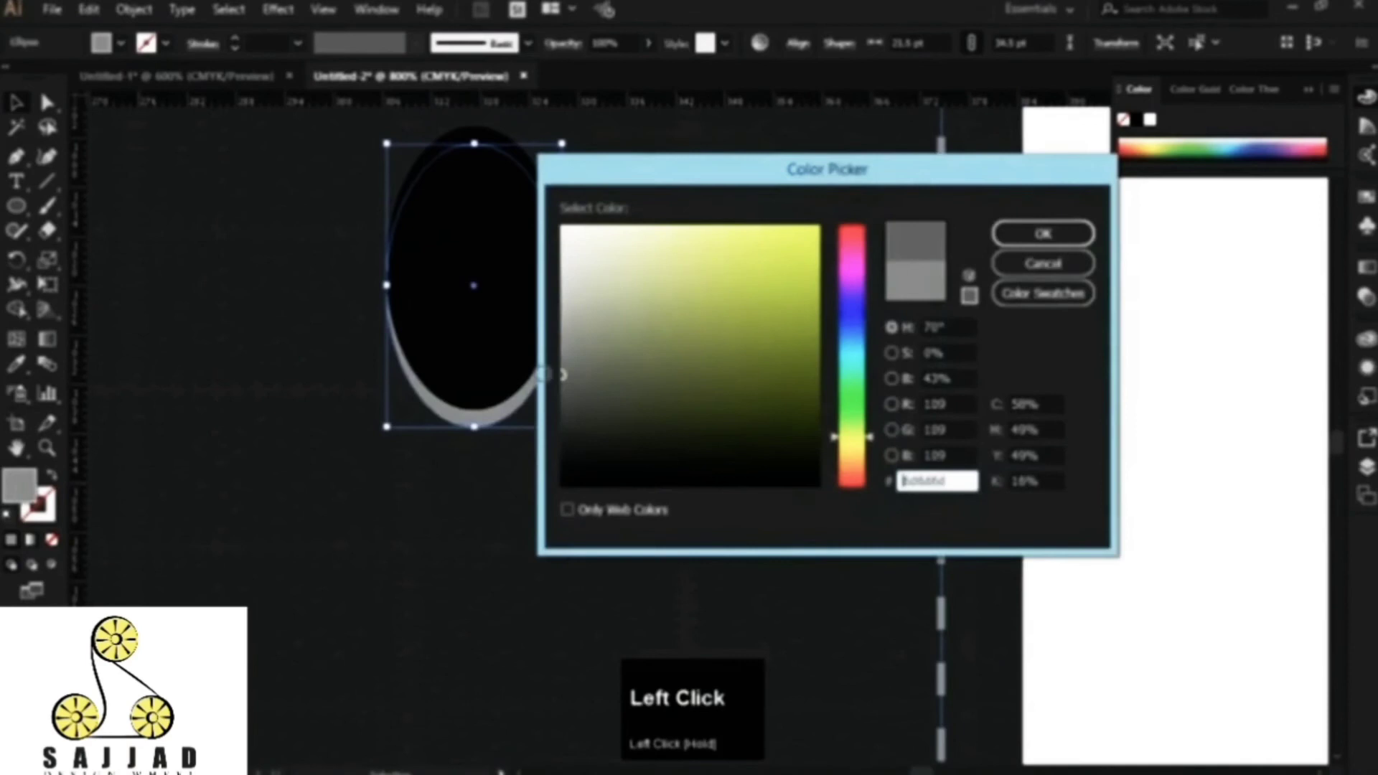
left_click(1003, 239)
left_click(1110, 342)
scroll(563, 440, "down", 5)
left_click_drag(729, 404, 700, 279)
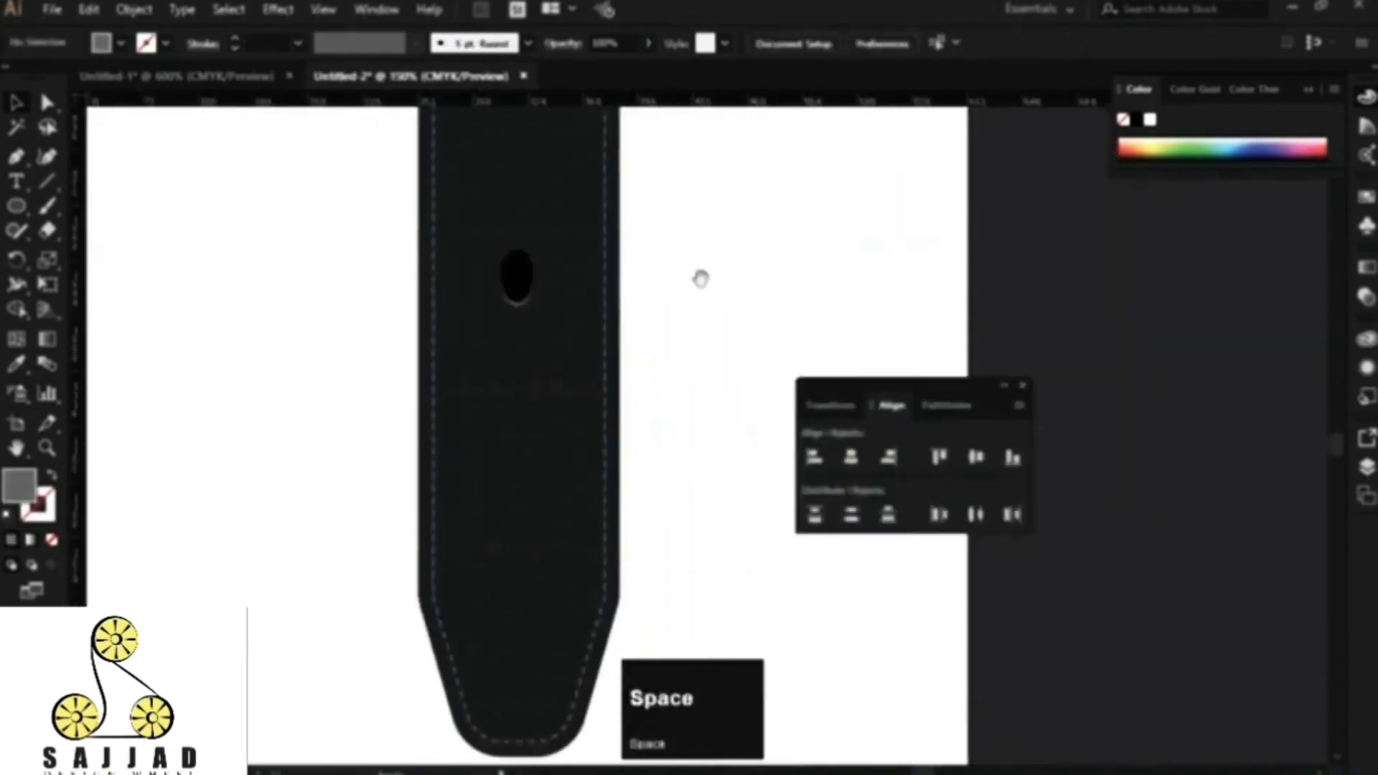
Step: Group the black ellipse with its grey rim and duplicate the hole twice at equal spacing down the lower strap
scroll(510, 316, "up", 4)
left_click(584, 421)
left_click(606, 341, "shift")
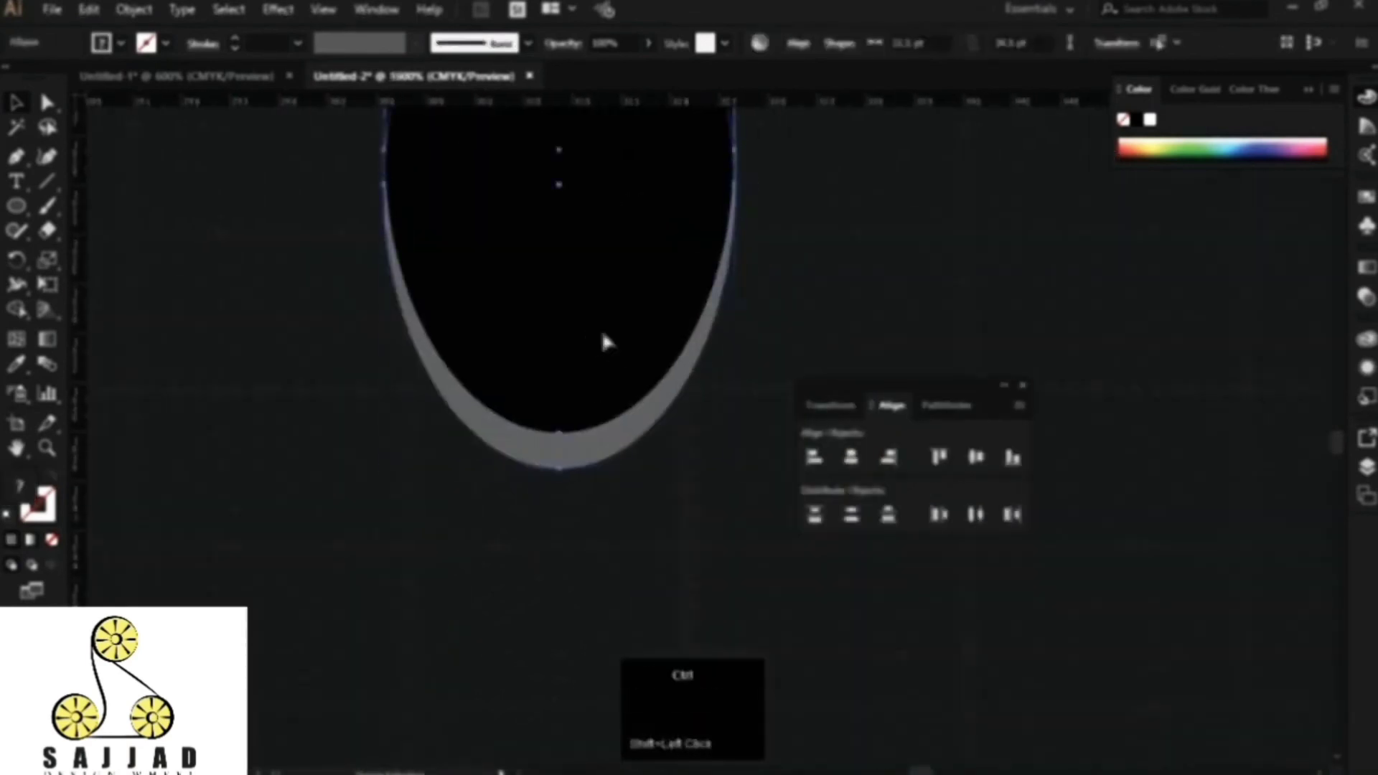
key("ctrl+g")
scroll(518, 380, "down", 5)
left_click_drag(523, 440, 504, 325)
key("ctrl+d")
scroll(689, 357, "down", 3)
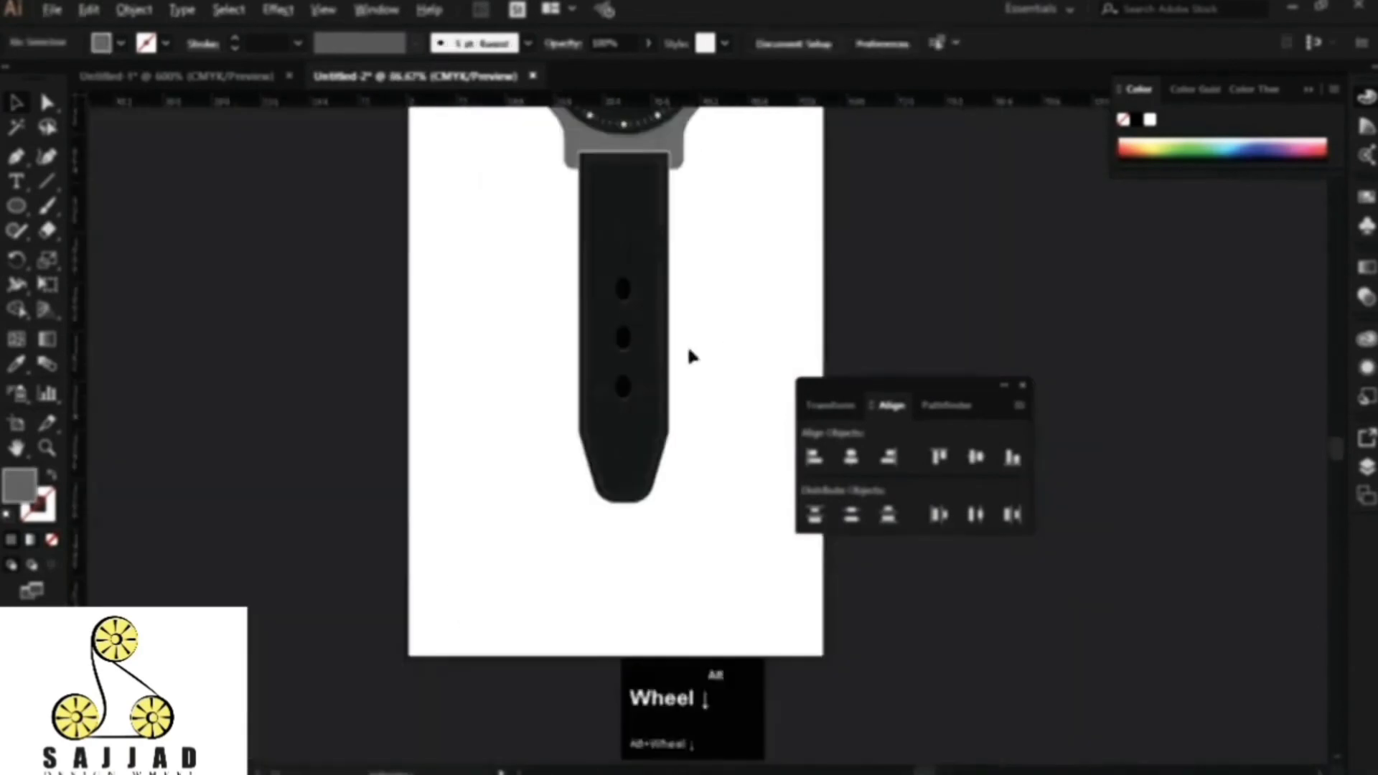
Step: Draw a small upright grey rectangle without a stroke just outside the right edge of the watch case
left_click_drag(688, 356, 624, 603)
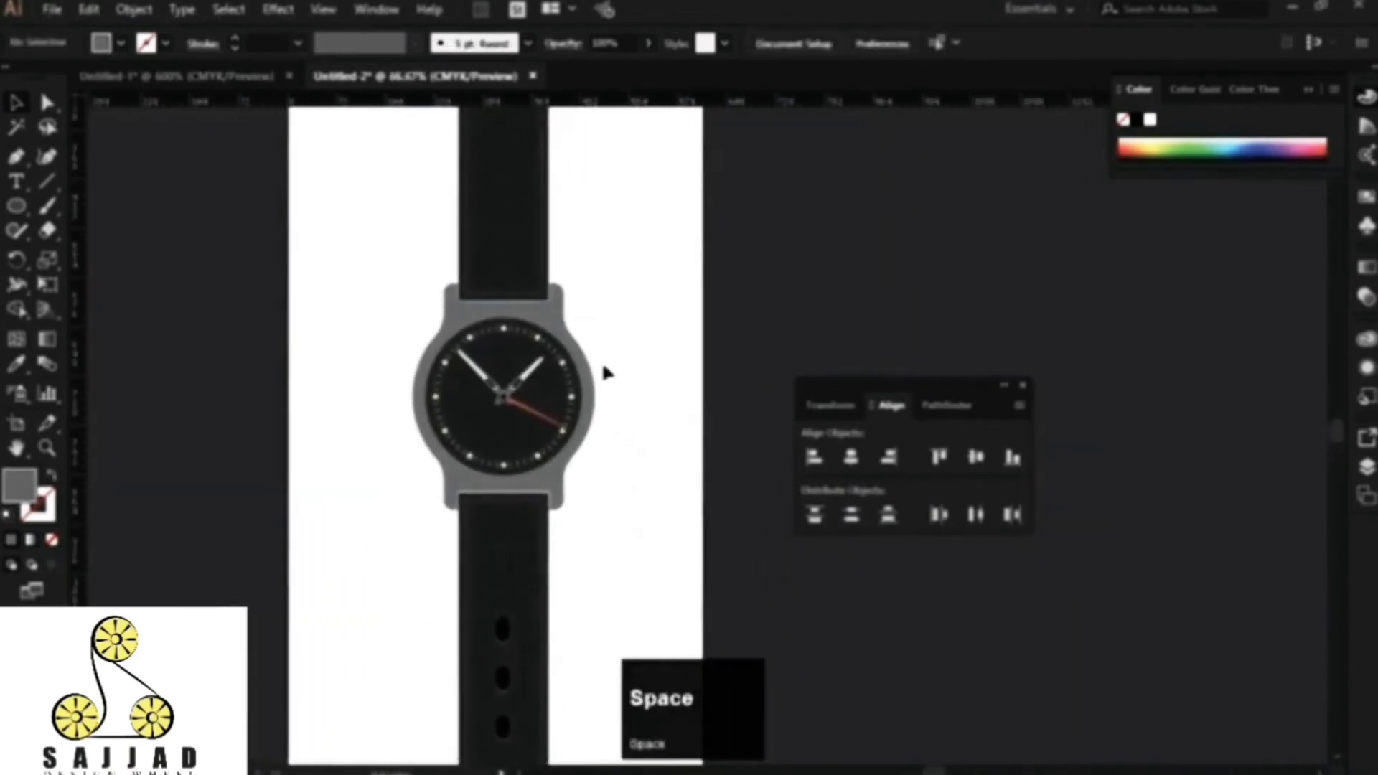
scroll(609, 406, "up", 4)
left_click_drag(21, 206, 123, 255)
mouse_move(16, 206)
left_mouse_down()
mouse_move(108, 229)
mouse_move(108, 204)
left_mouse_up()
left_click_drag(574, 293, 646, 418)
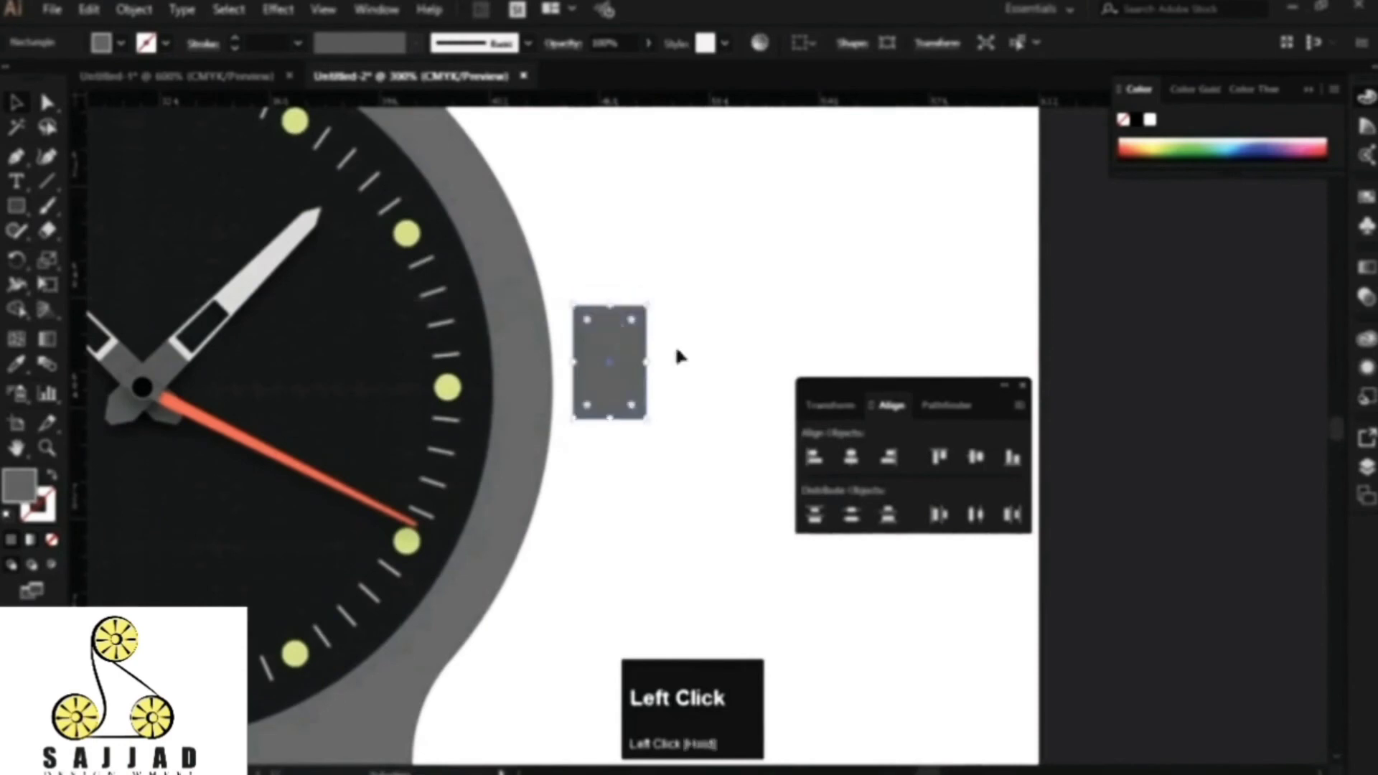
scroll(677, 354, "up", 3)
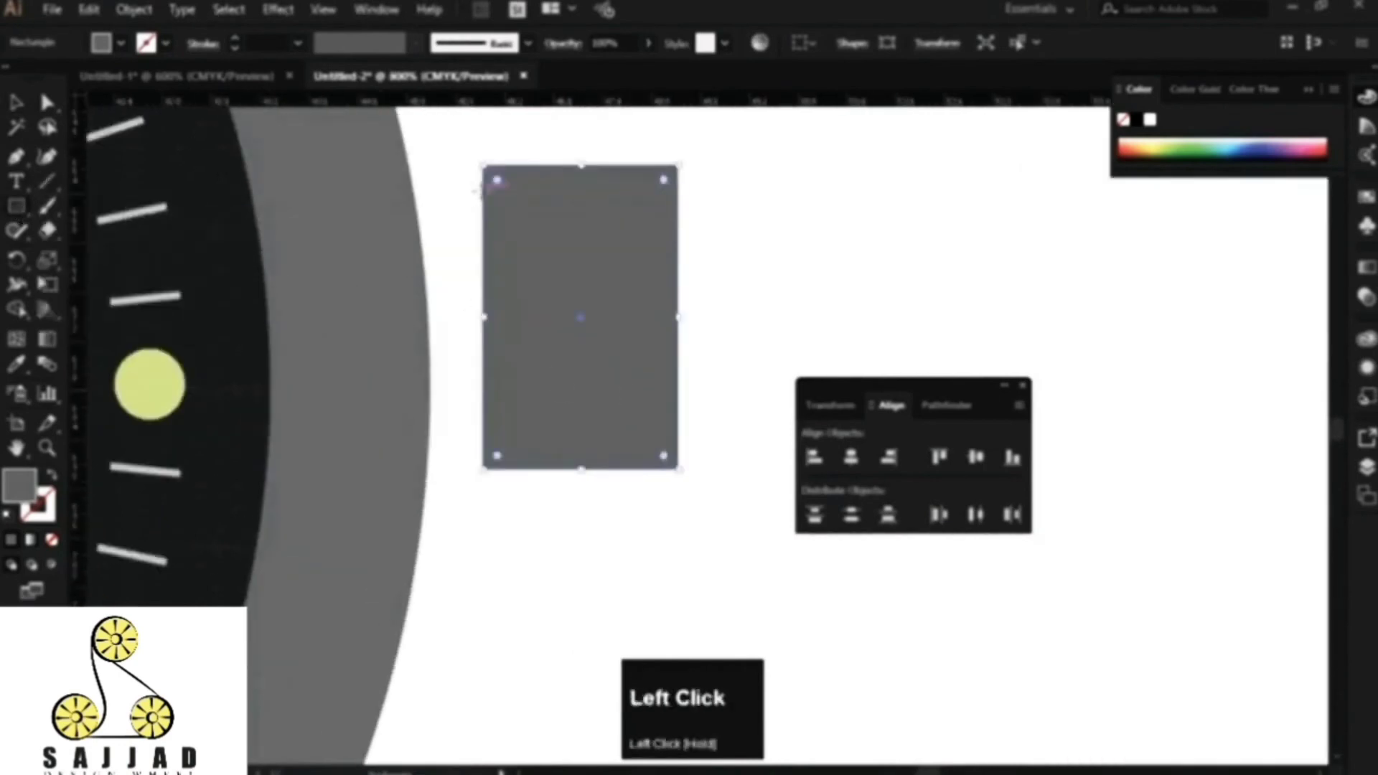
Step: Draw a thin horizontal bar from the left edge of the grey crown rectangle near its upper end and fill it dark grey without a stroke
left_click_drag(485, 179, 641, 207)
double_click(23, 494)
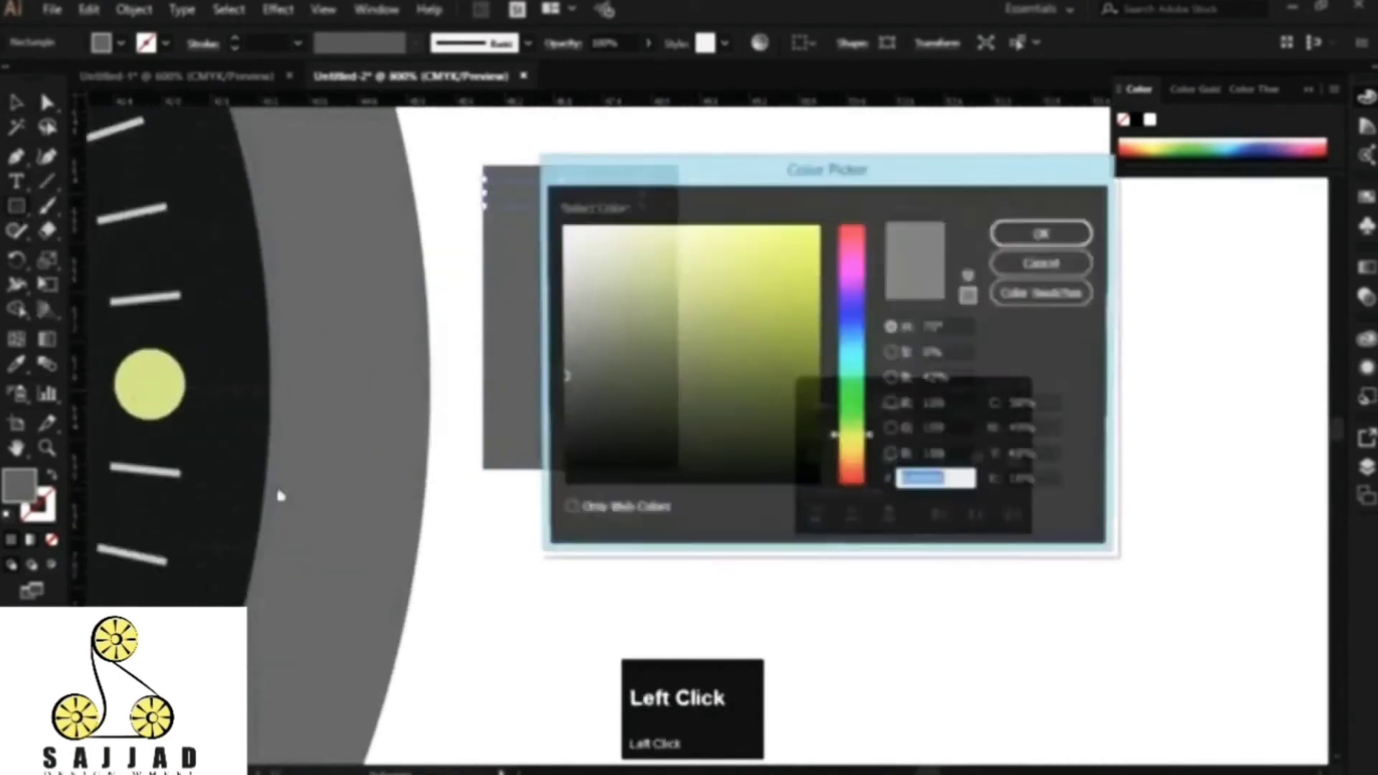
left_click(561, 426)
left_click(1042, 233)
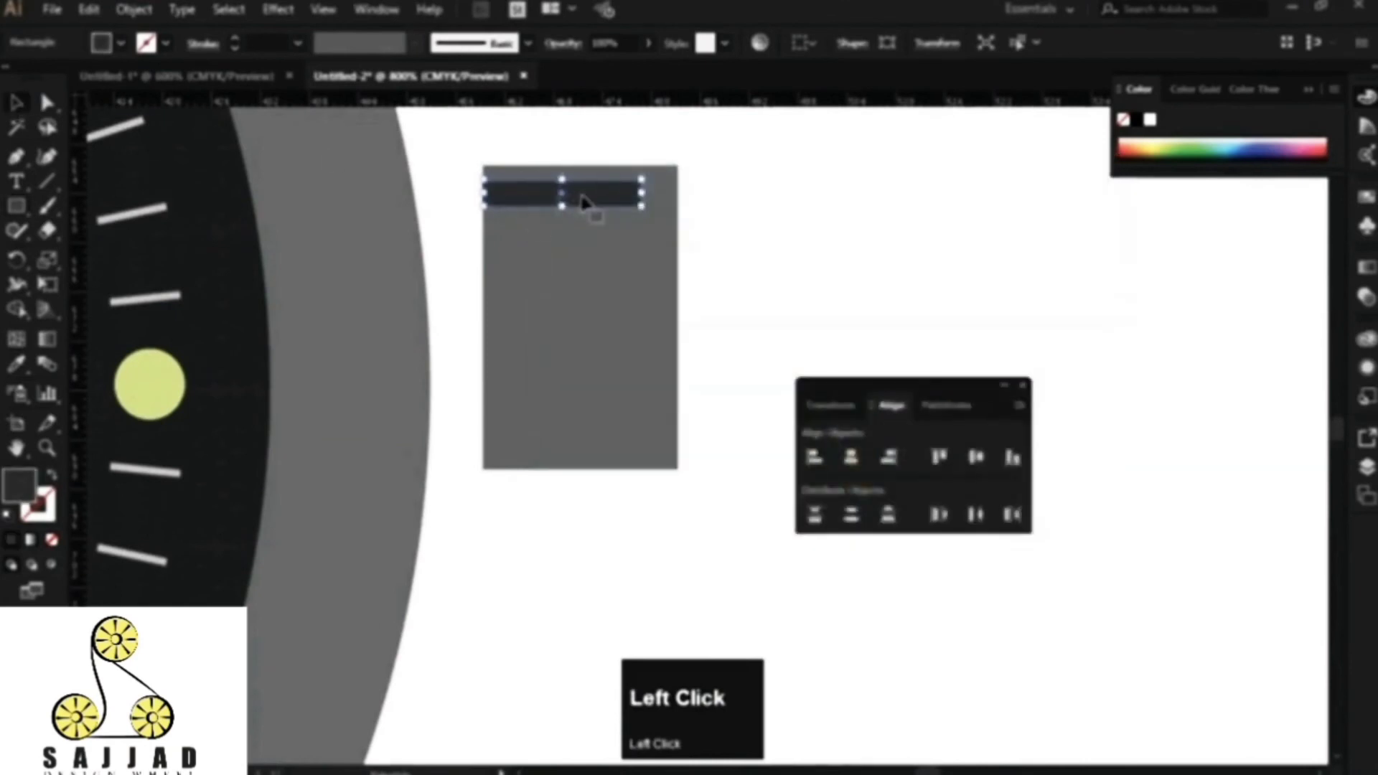
left_click_drag(583, 201, 582, 245)
key("ctrl+z")
Step: Round the dark bar's two right corners by about 1.62 pt into a semicircular end
scroll(633, 206, "up", 4)
scroll(650, 207, "down", 2)
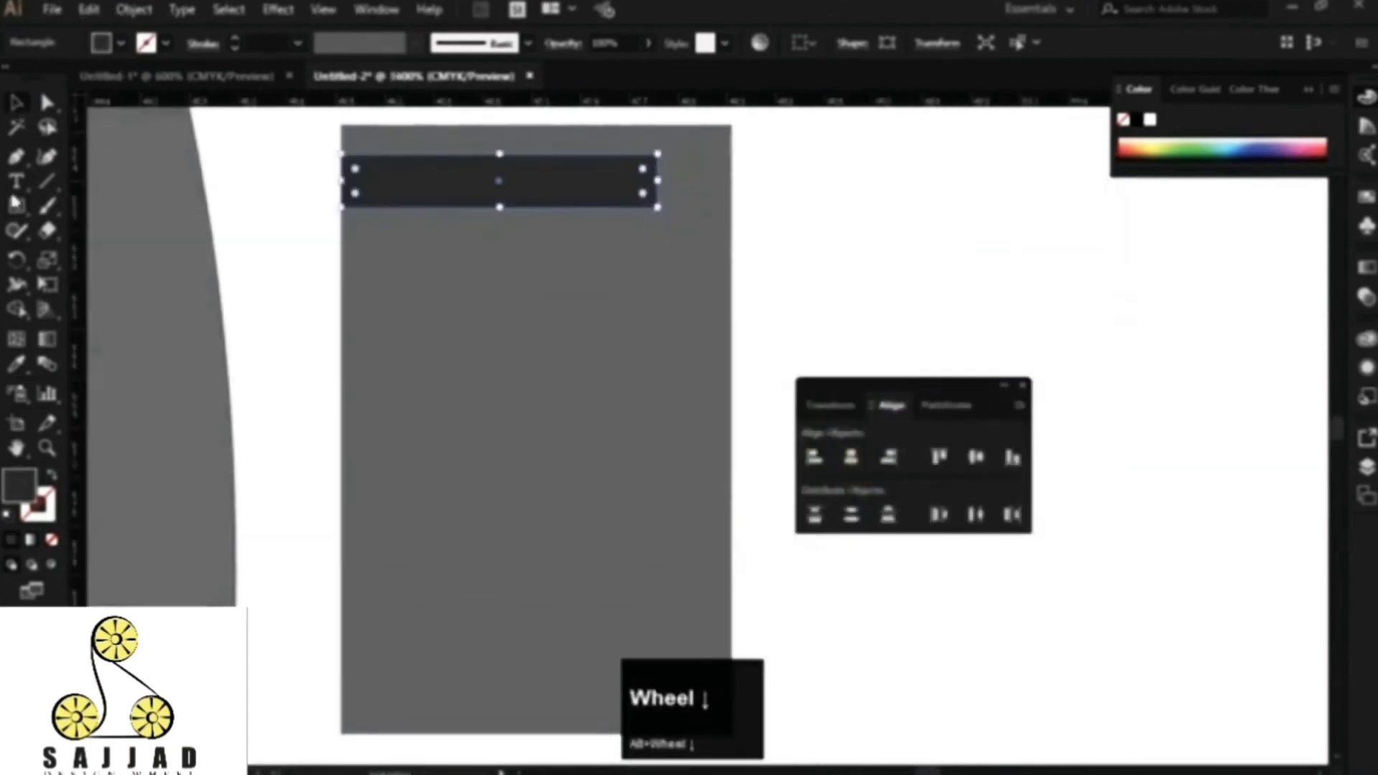
left_click(46, 102)
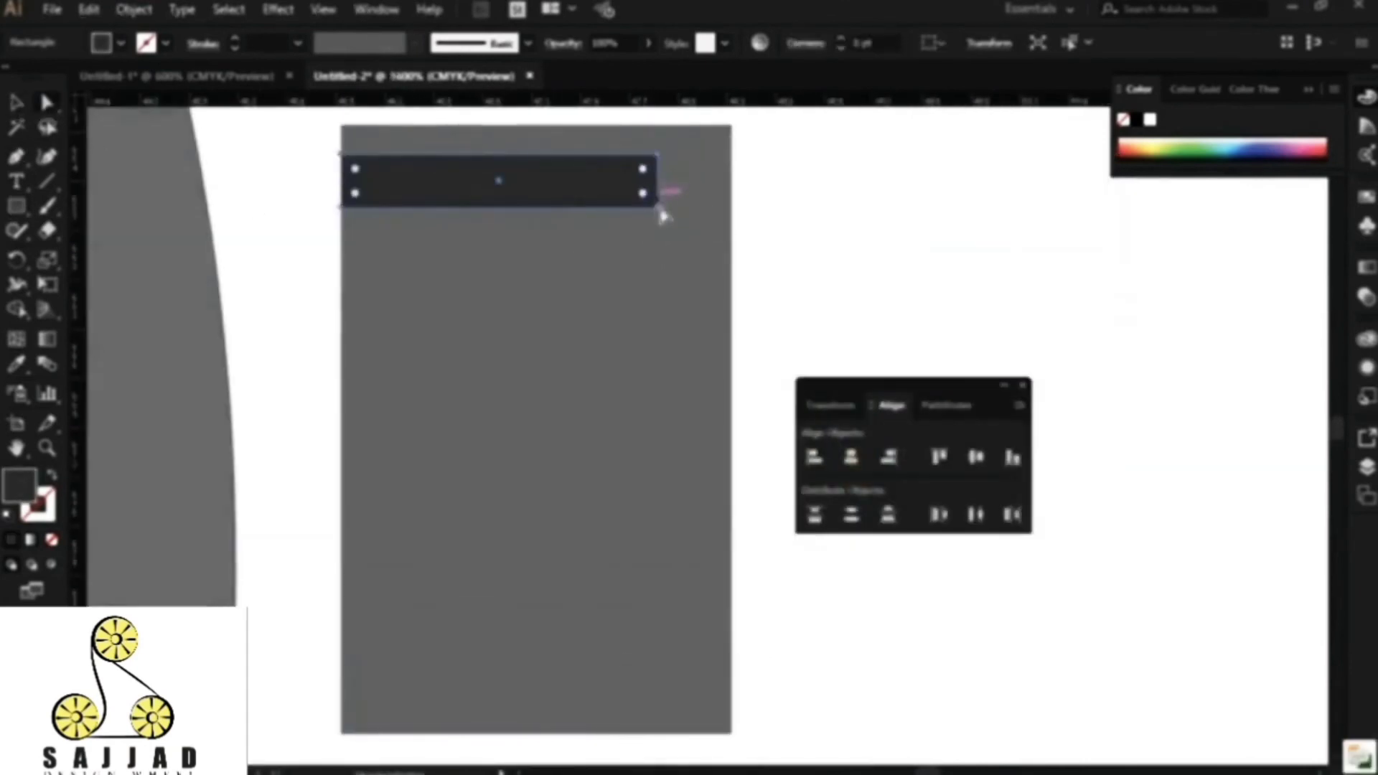
left_click(657, 208)
left_click(657, 154, "shift")
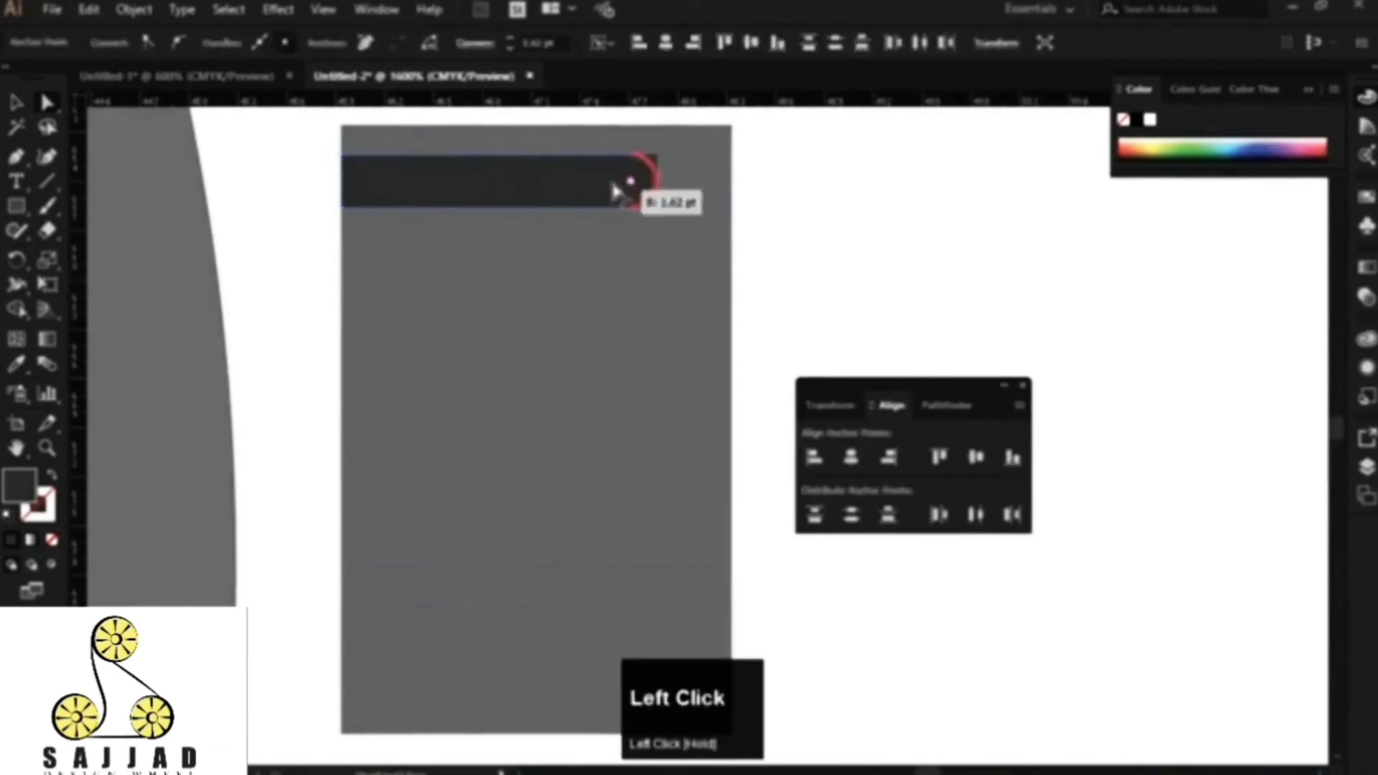
left_click_drag(612, 184, 608, 185)
left_click(879, 209)
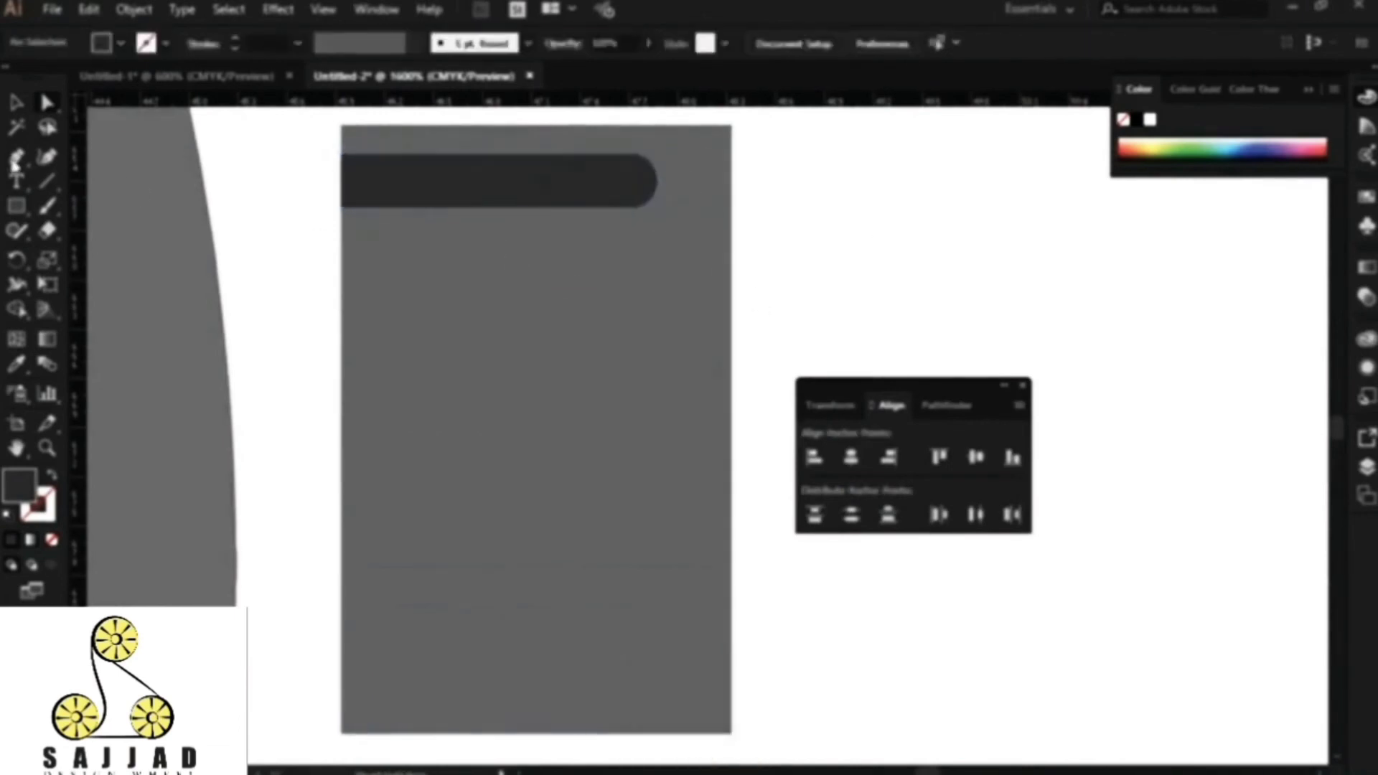
Step: Duplicate the rounded bar five times at equal spacing down the grey crown rectangle
left_click(507, 184)
left_click_drag(508, 185, 508, 278)
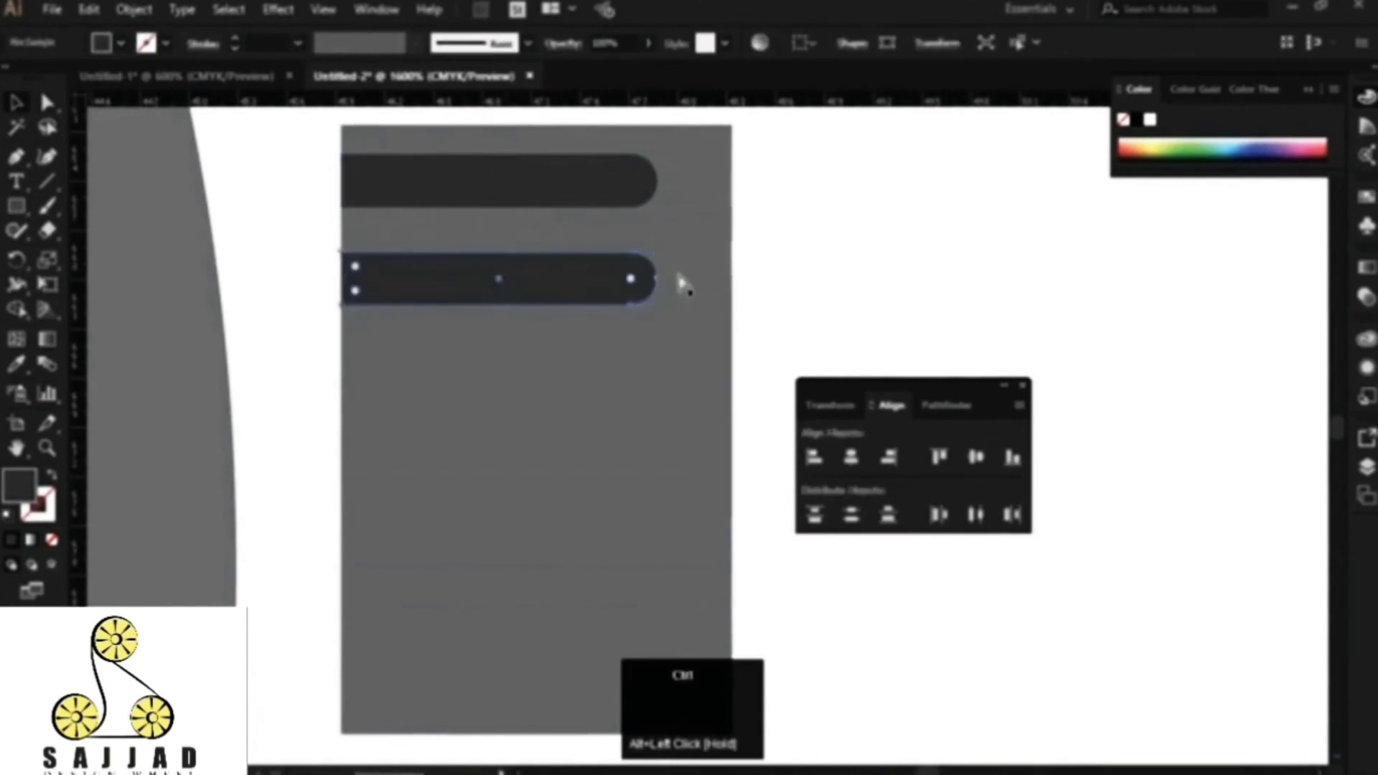
key("ctrl+d")
key("ctrl+d")
key("ctrl+d")
key("ctrl+d")
left_click(837, 254)
Step: Round the two right corners of the grey crown rectangle behind the bars
left_click_drag(795, 322, 702, 273)
scroll(672, 334, "down", 2)
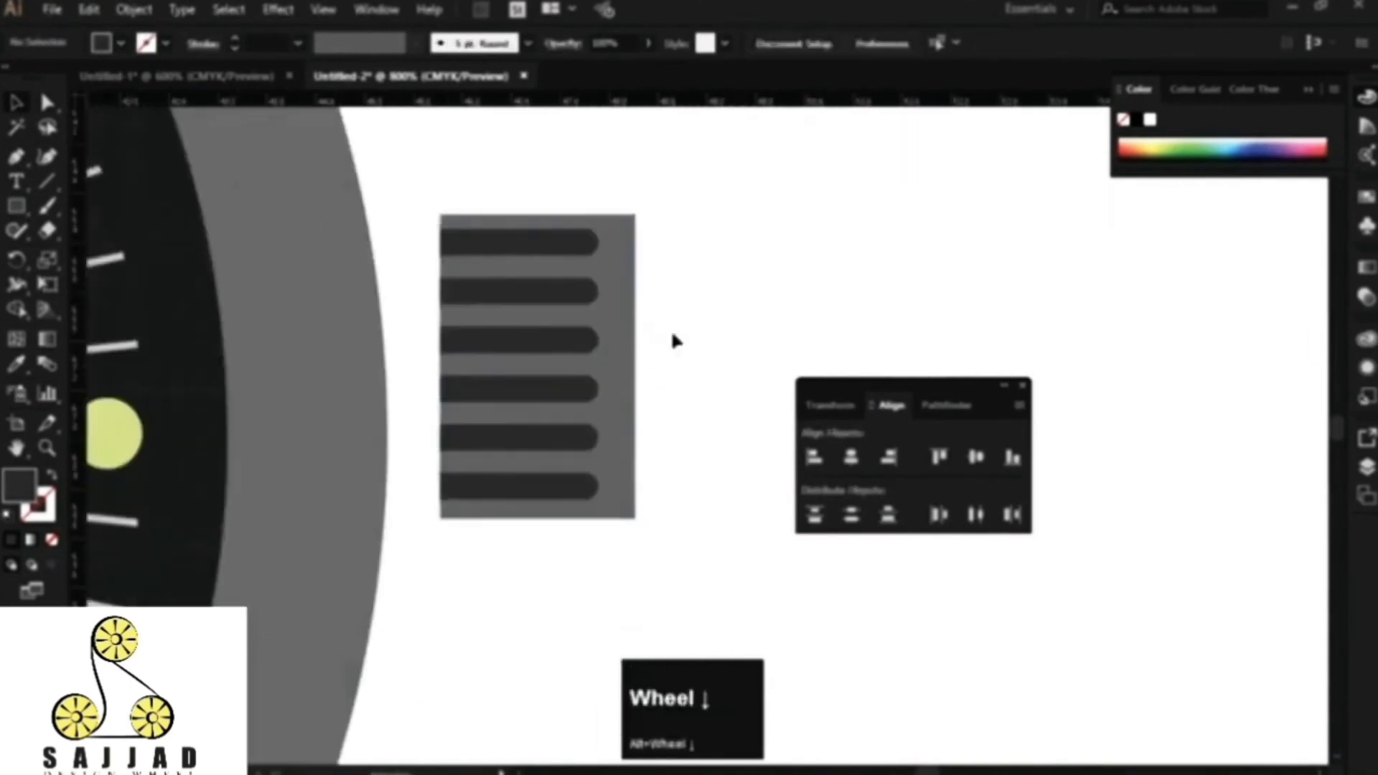
left_click(622, 263)
key("a")
left_click_drag(684, 180, 615, 559)
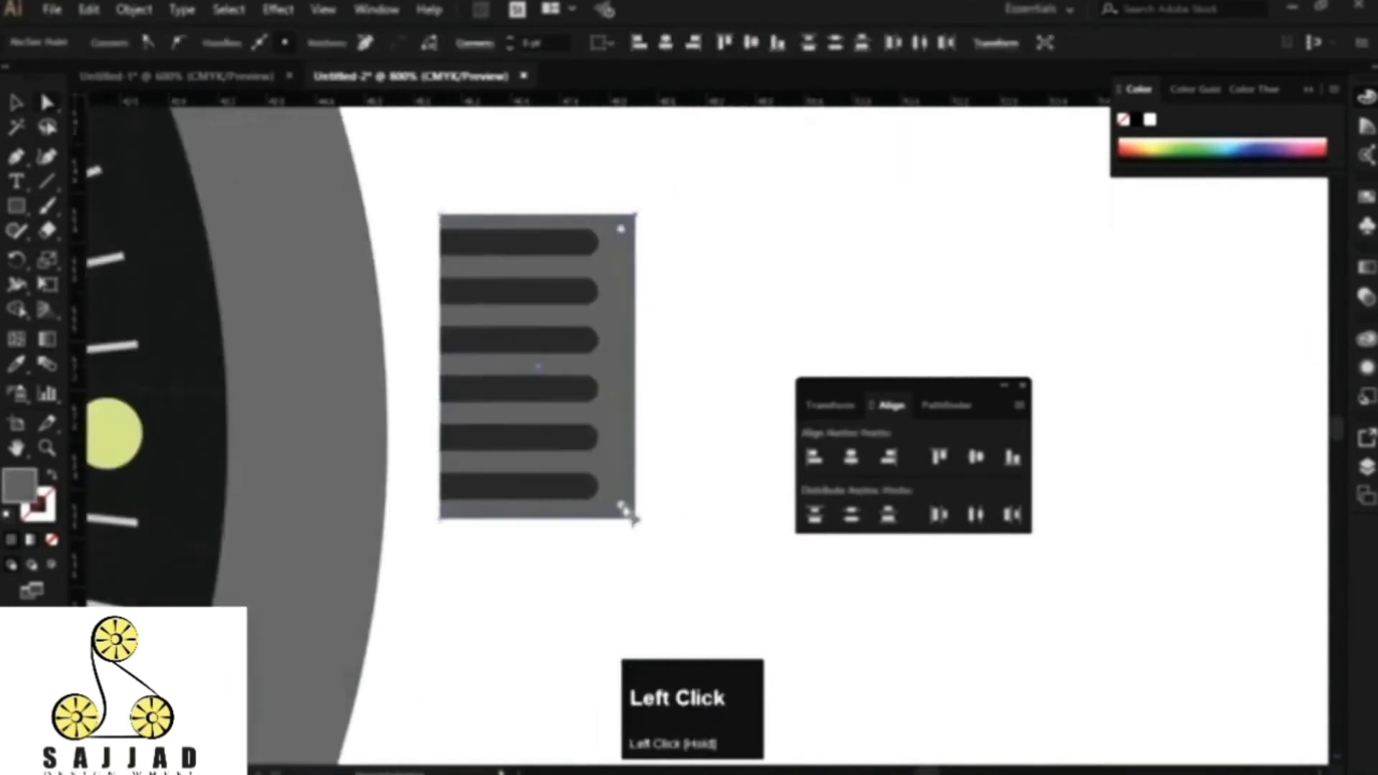
left_click(721, 355)
Step: Group the grey rectangle with its bars and place the crown behind the case, centred on its right edge
left_click_drag(557, 473, 599, 488)
key("ctrl+g")
left_click_drag(513, 330, 438, 432)
scroll(594, 406, "down", 2)
right_click(540, 431)
mouse_move(682, 635)
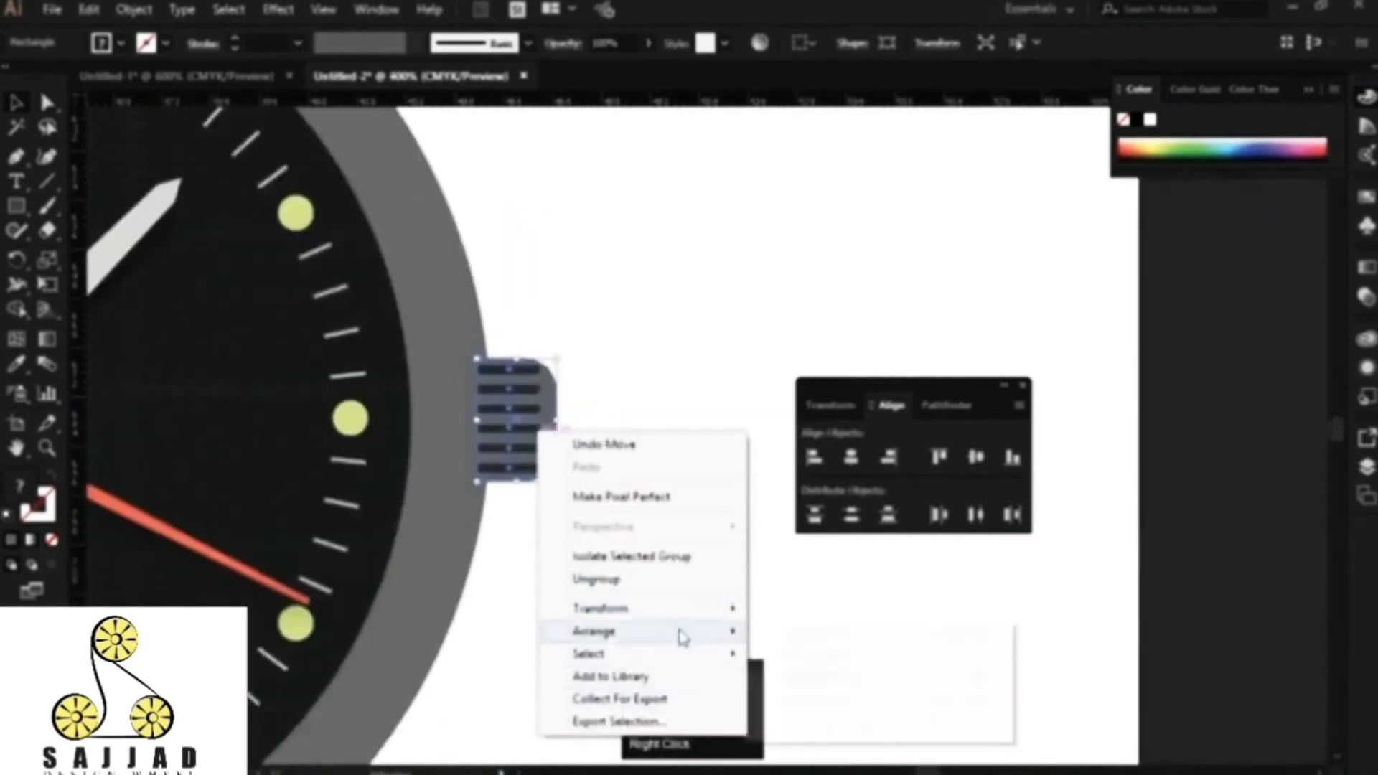
left_click(834, 696)
Step: Close the Align panel and examine the whole watch, from the buckle over the dial and crown to the tip of the lower strap
scroll(717, 438, "down", 5)
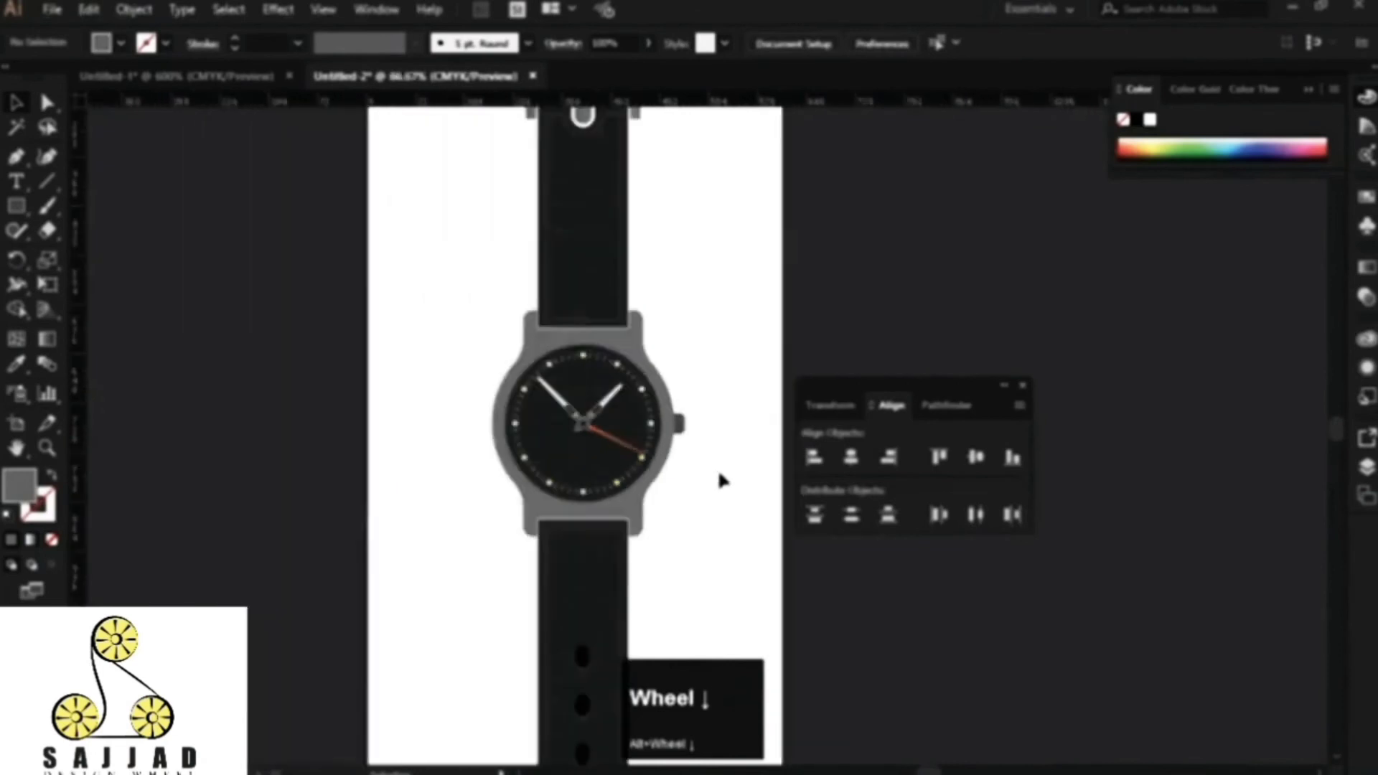
key("space")
left_click_drag(721, 479, 687, 397)
scroll(567, 346, "up", 4)
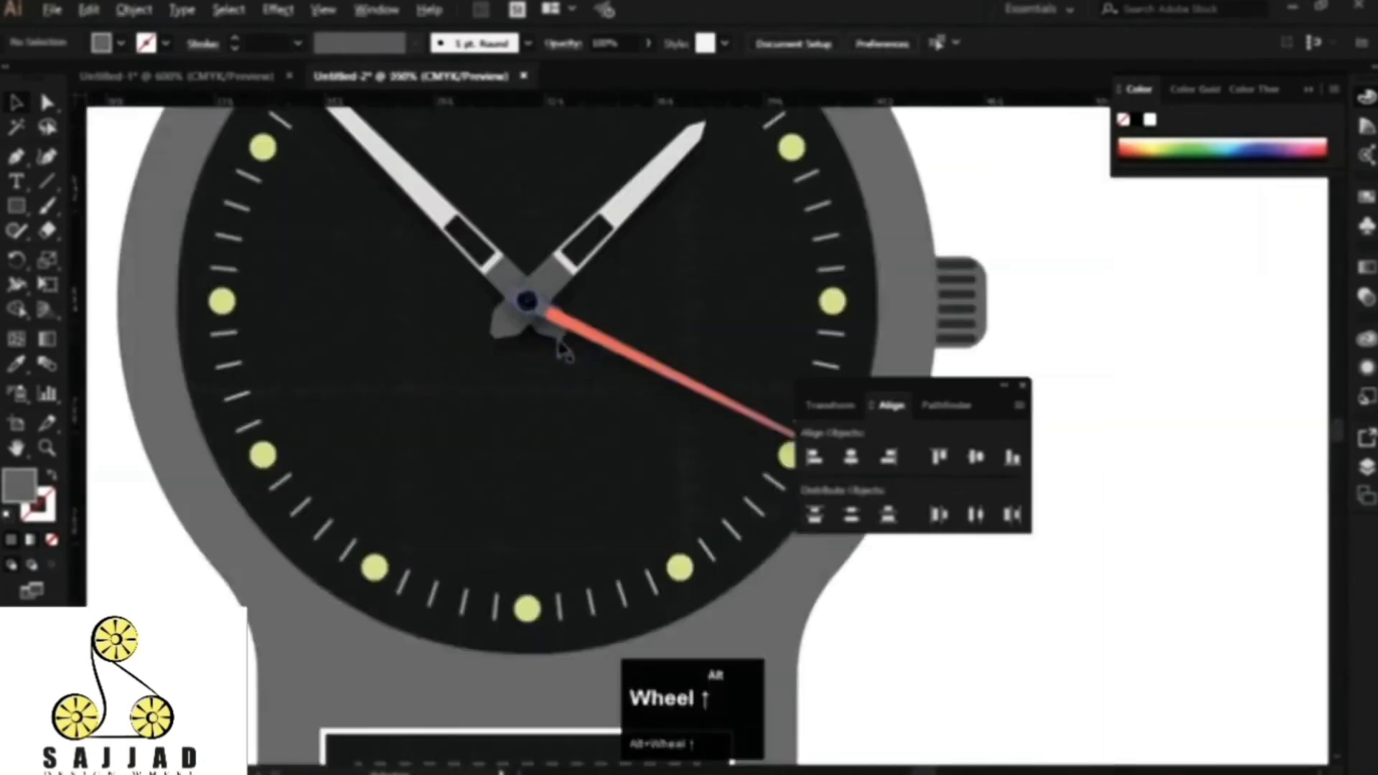
left_click(1025, 386)
key("space")
left_click_drag(751, 147, 852, 574)
left_click_drag(757, 122, 717, 574)
left_click_drag(678, 252, 668, 518)
left_click_drag(764, 111, 733, 305)
left_click_drag(610, 220, 624, 391)
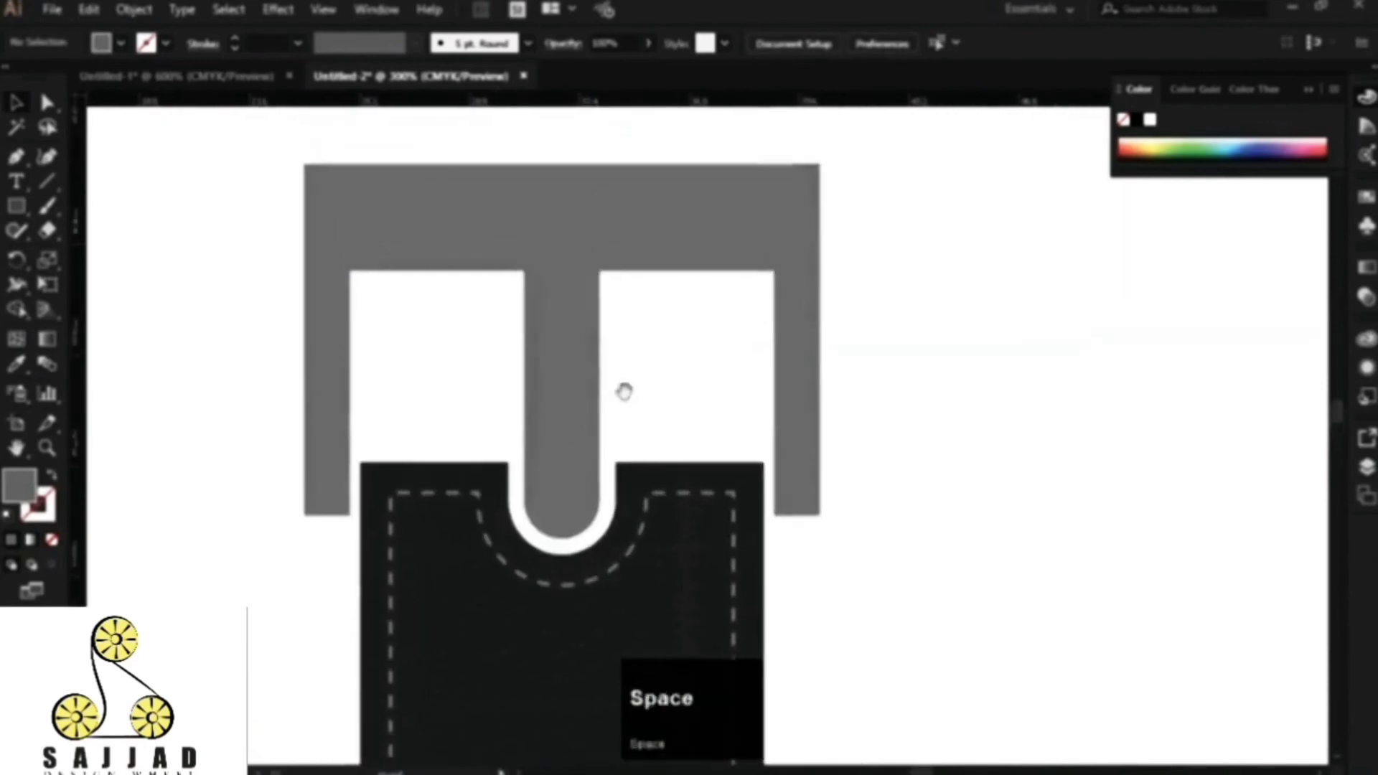
scroll(616, 384, "down", 3)
key("space")
left_click_drag(726, 501, 662, 219)
left_click_drag(729, 514, 668, 310)
left_click_drag(654, 558, 647, 407)
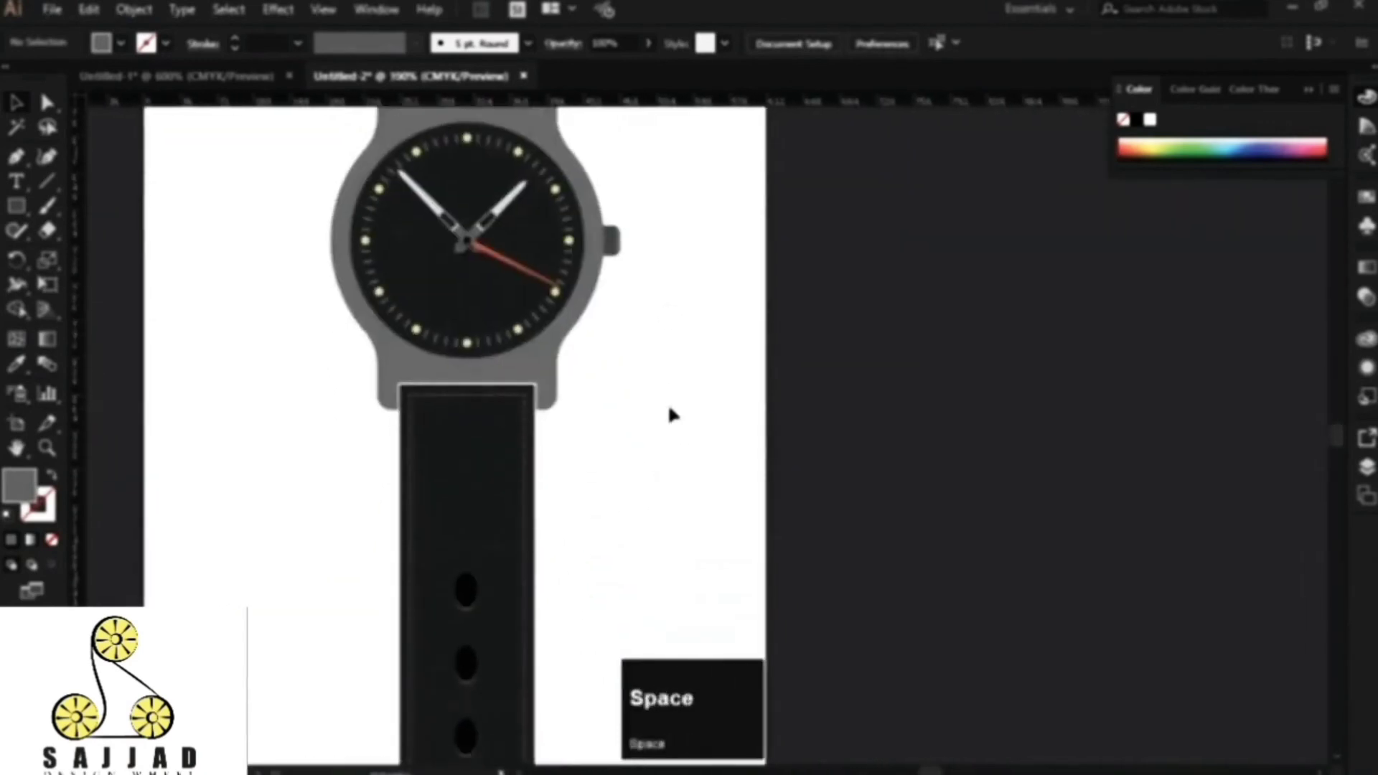
key("space")
left_click_drag(644, 489, 604, 367)
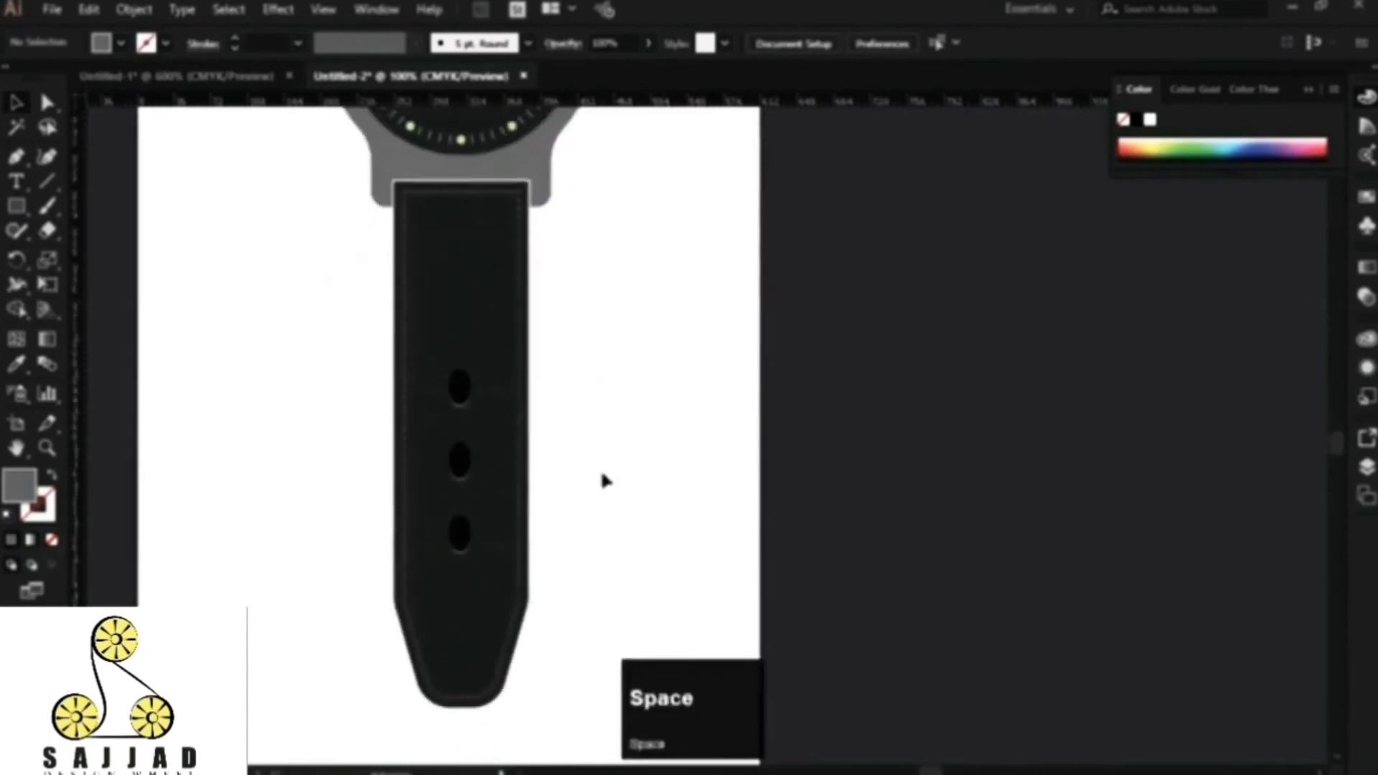
left_click_drag(615, 261, 541, 455)
scroll(614, 419, "down", 2)
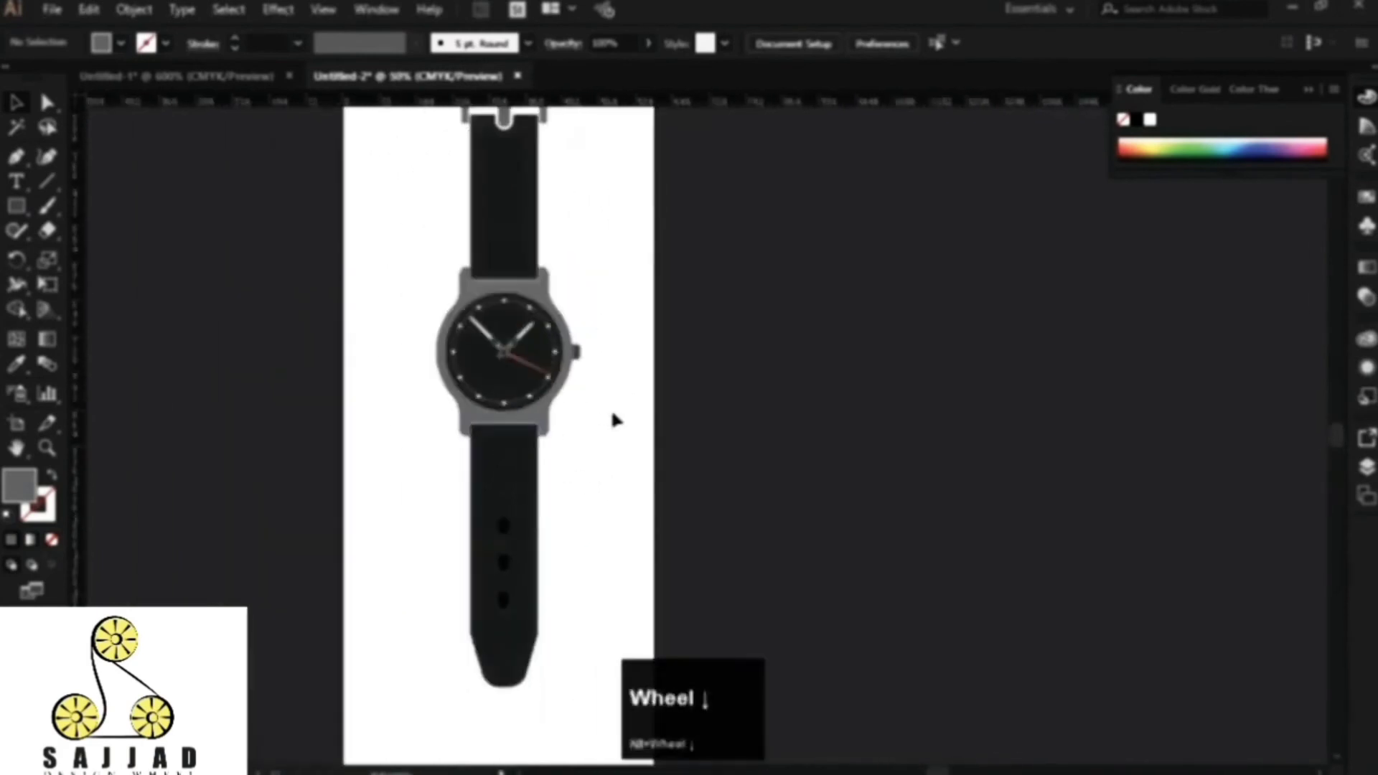
scroll(500, 377, "up", 3)
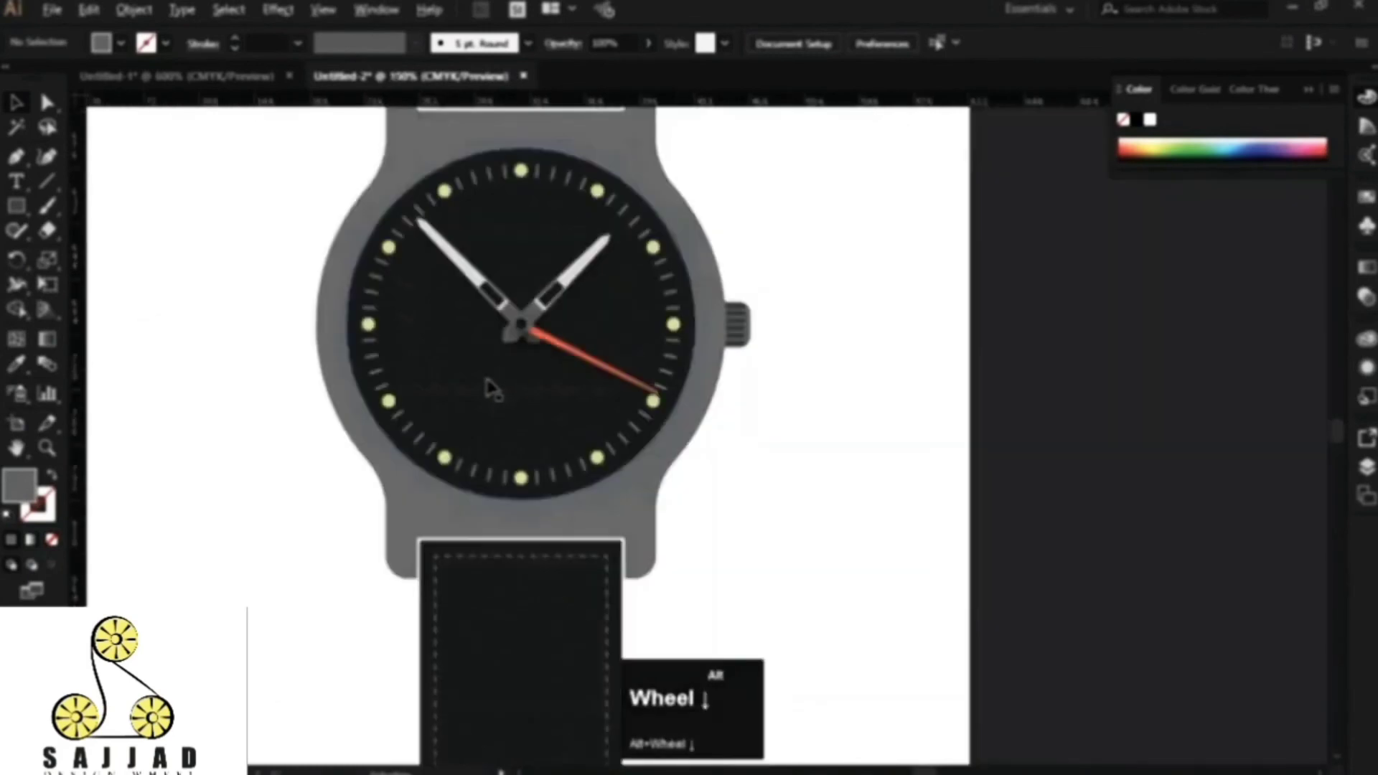